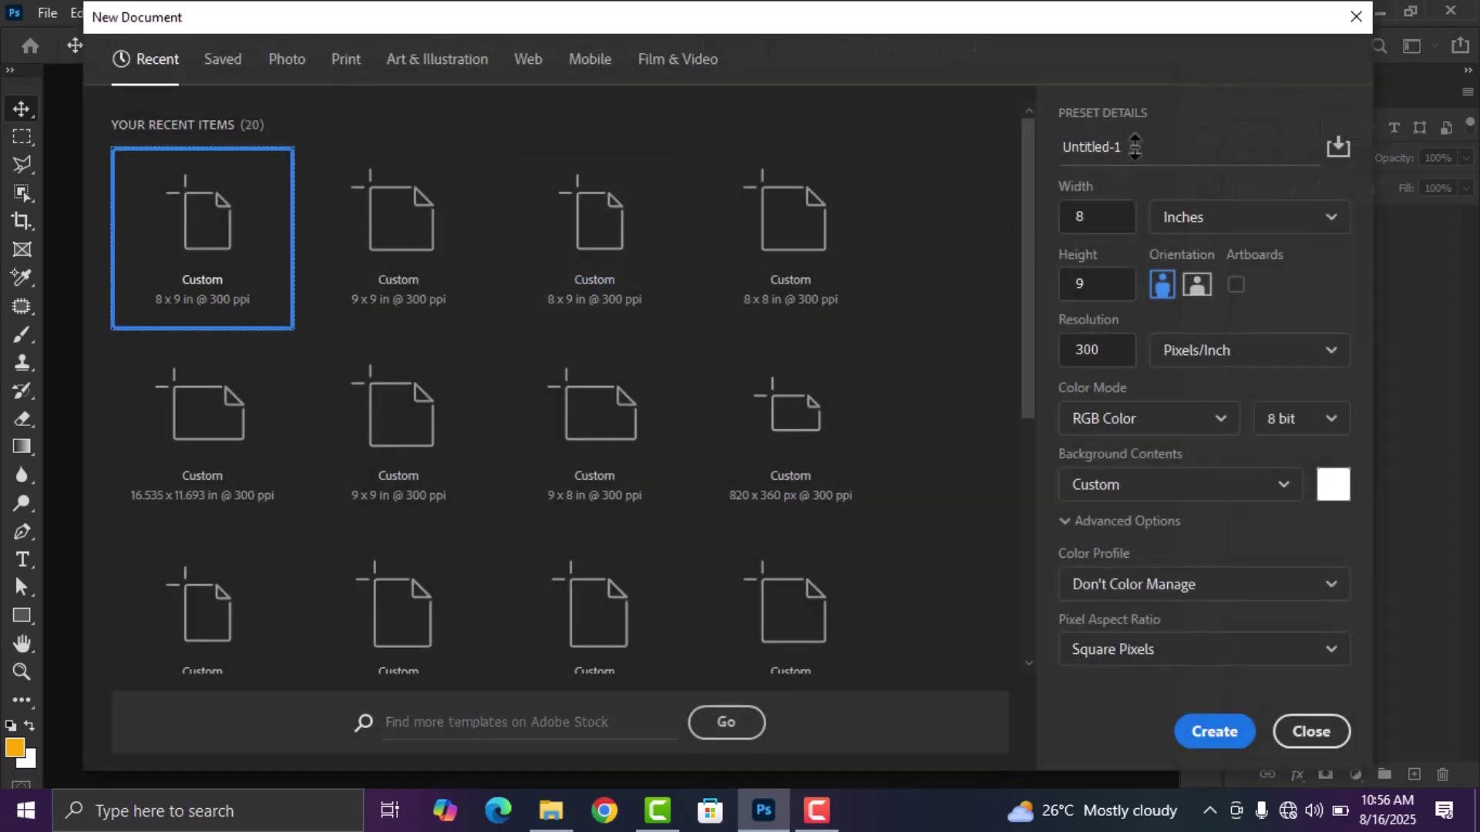
click(1135, 146)
drag(1124, 146, 1063, 147)
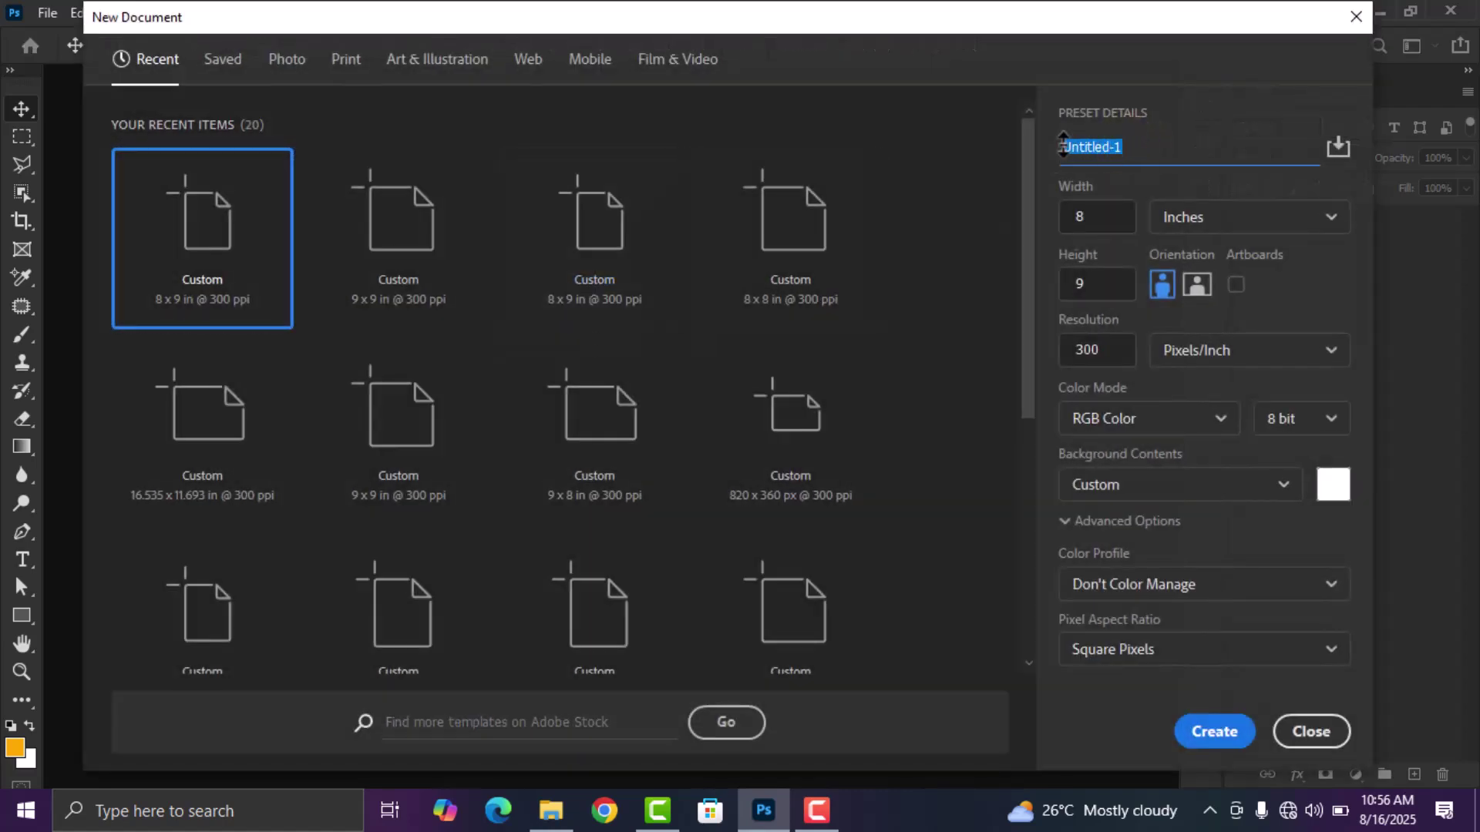
click(1138, 146)
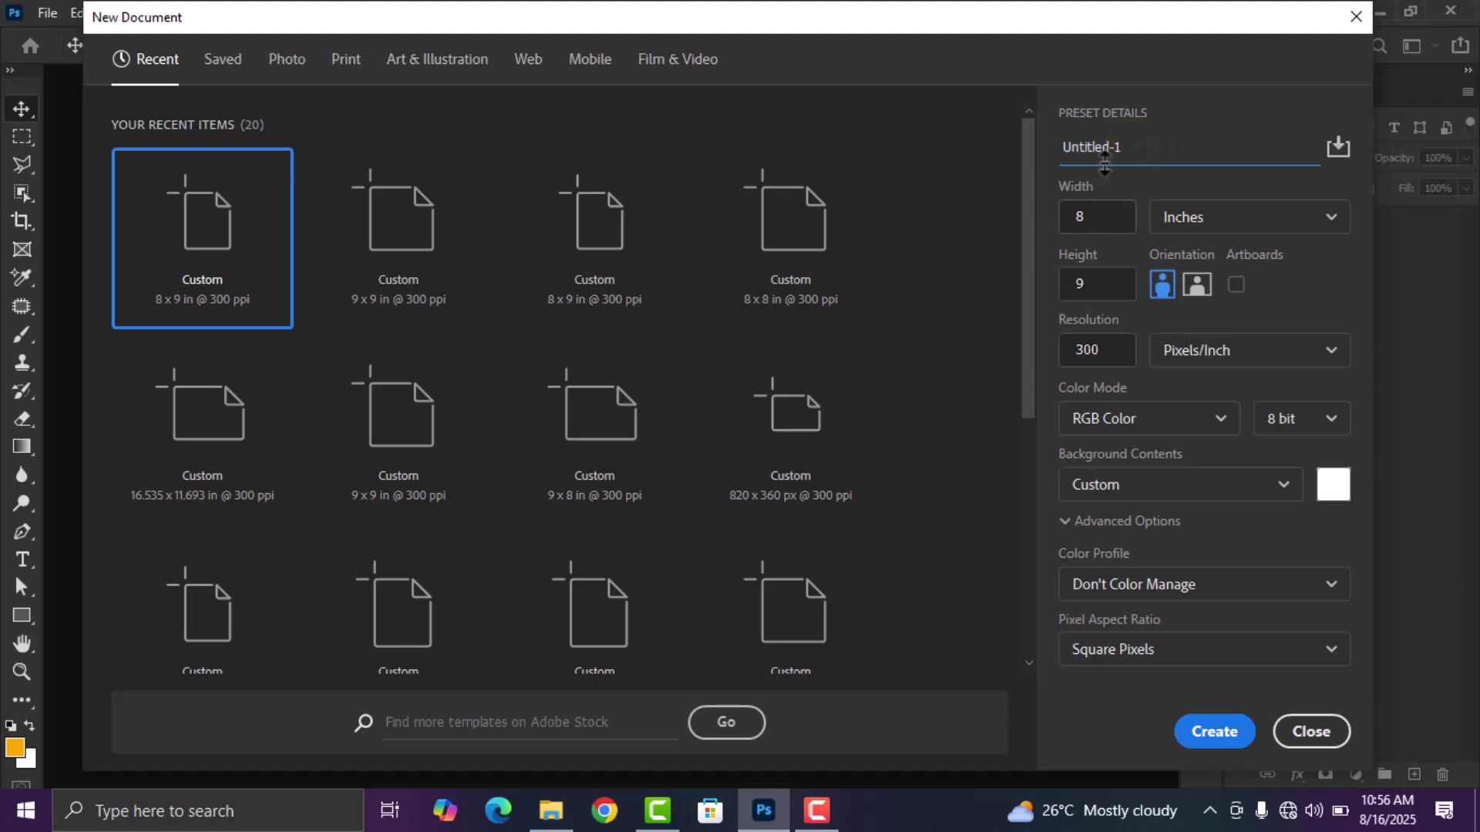
click(1089, 206)
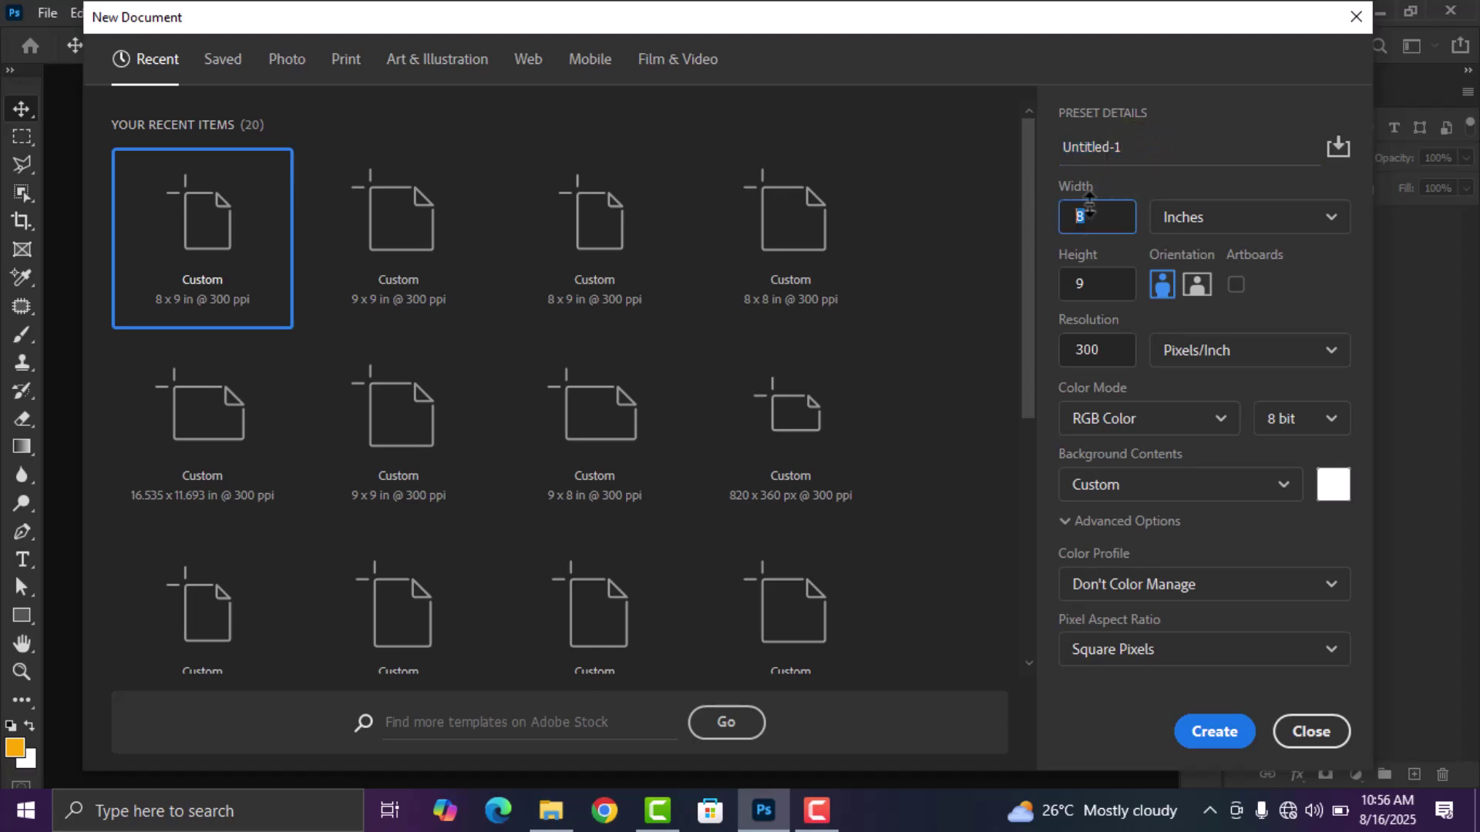
click(1094, 286)
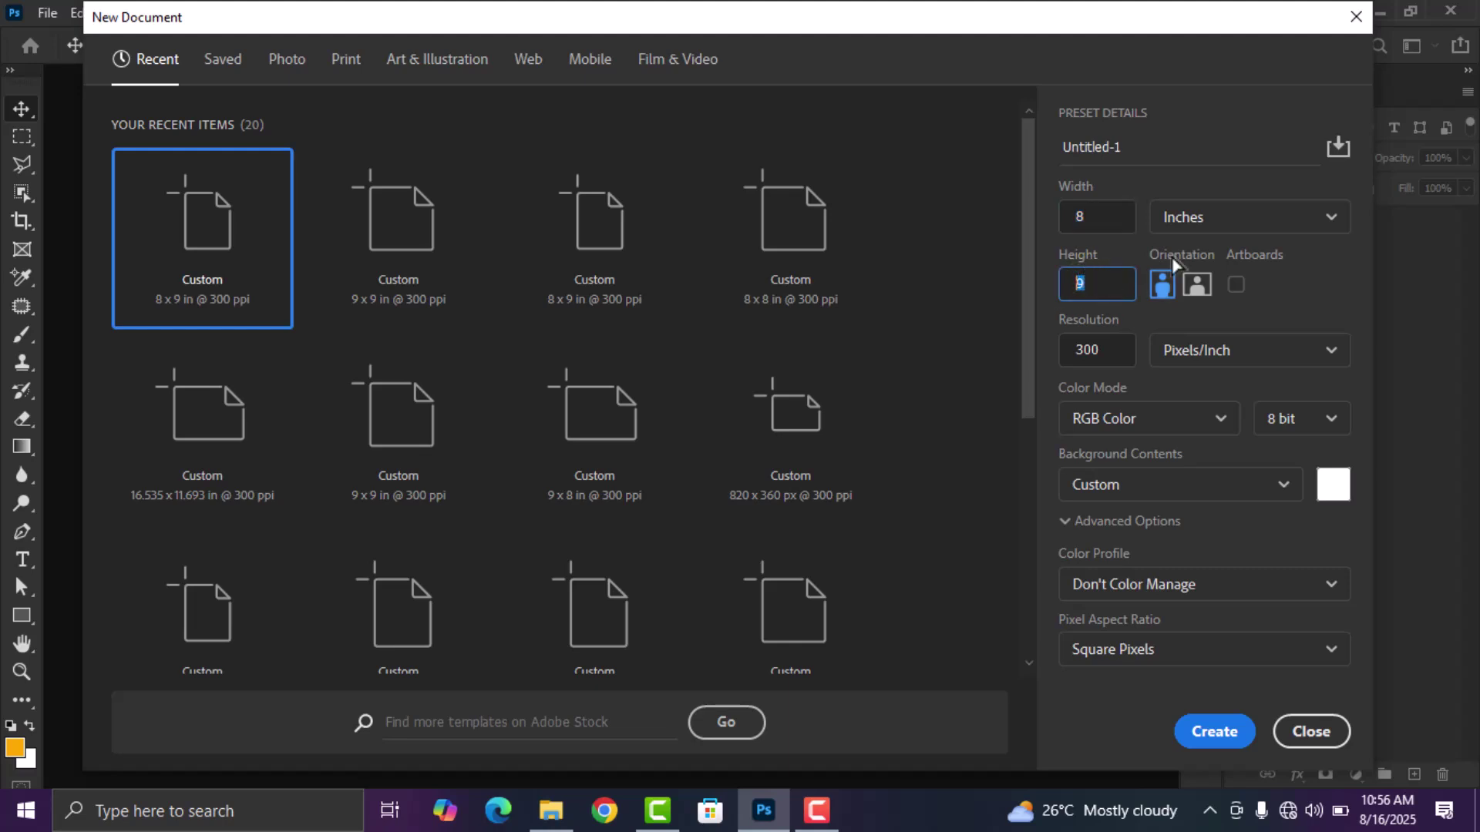
click(1197, 225)
click(1187, 304)
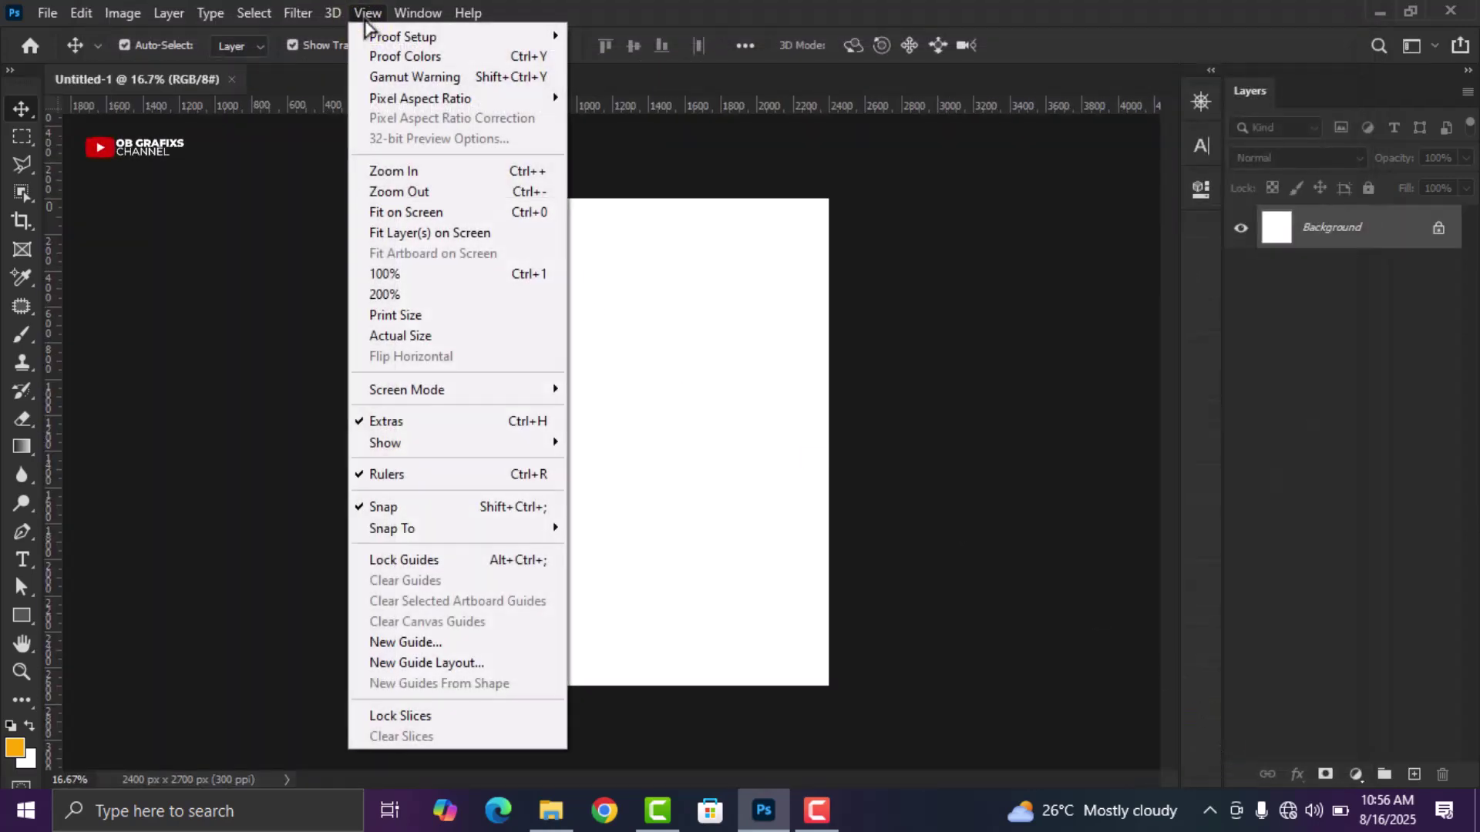
Add vertical guides at 10% and 90% of the canvas width
click(431, 643)
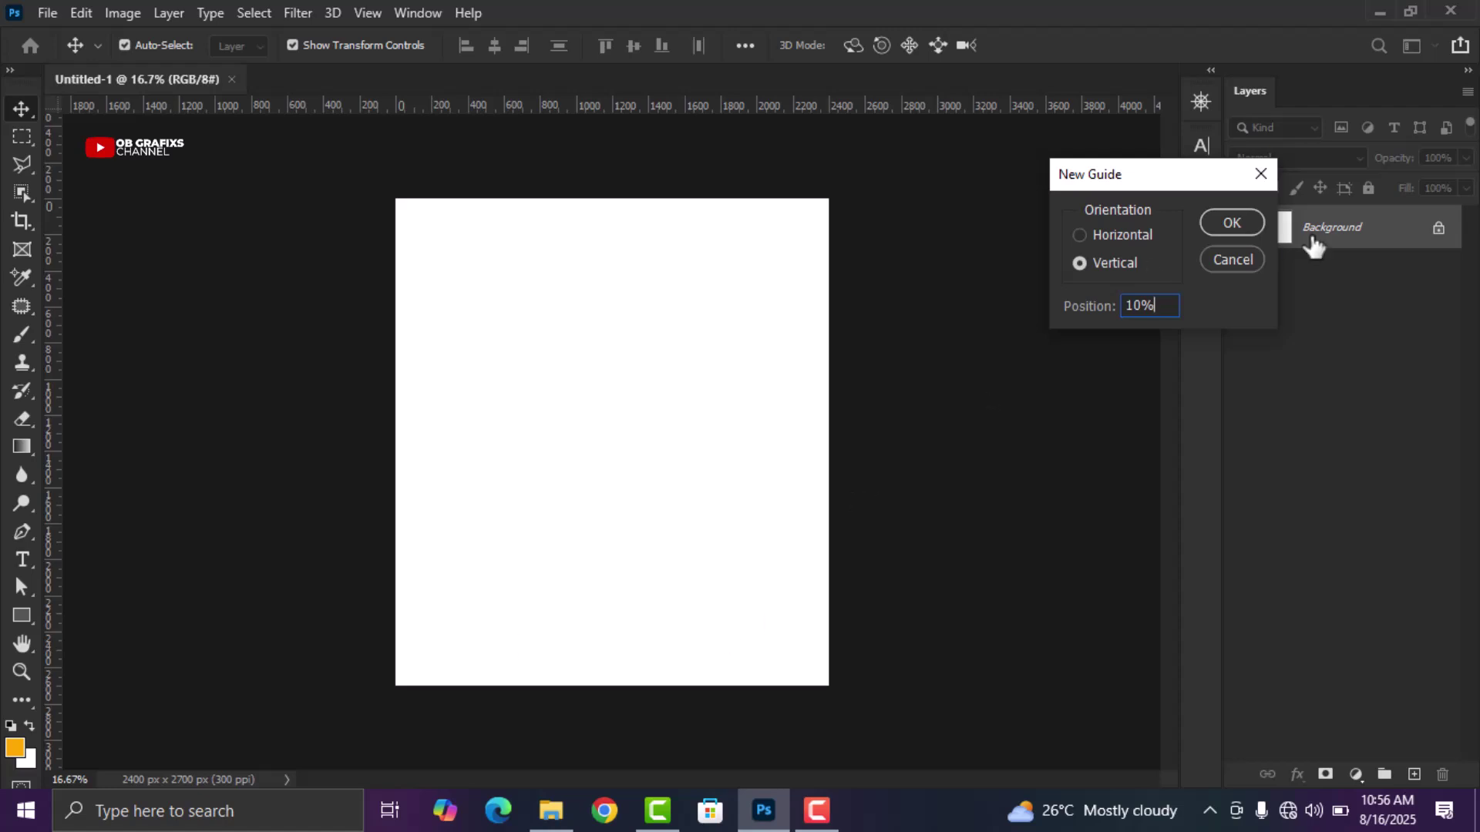
click(1235, 225)
click(368, 13)
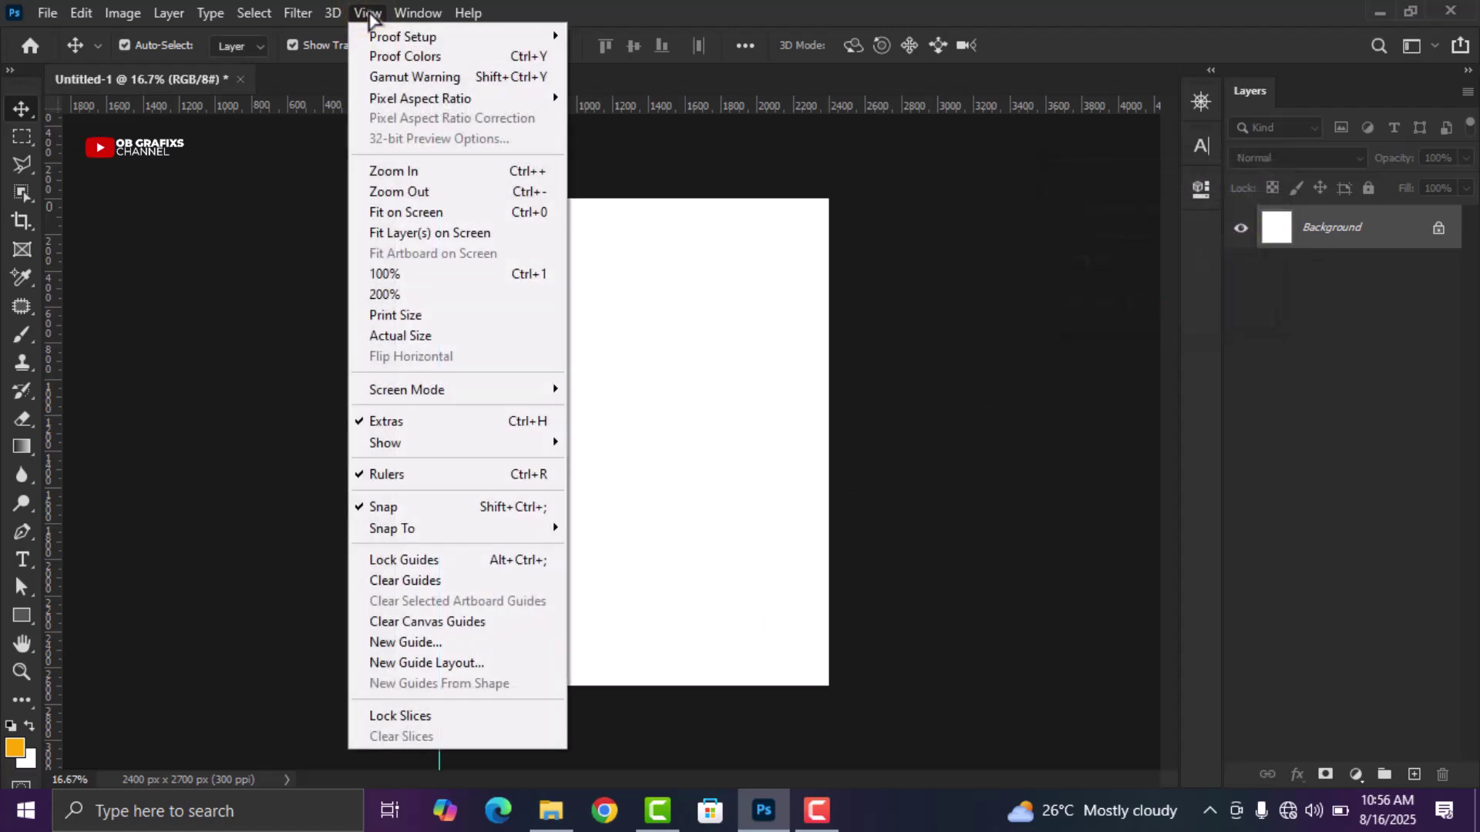
click(402, 653)
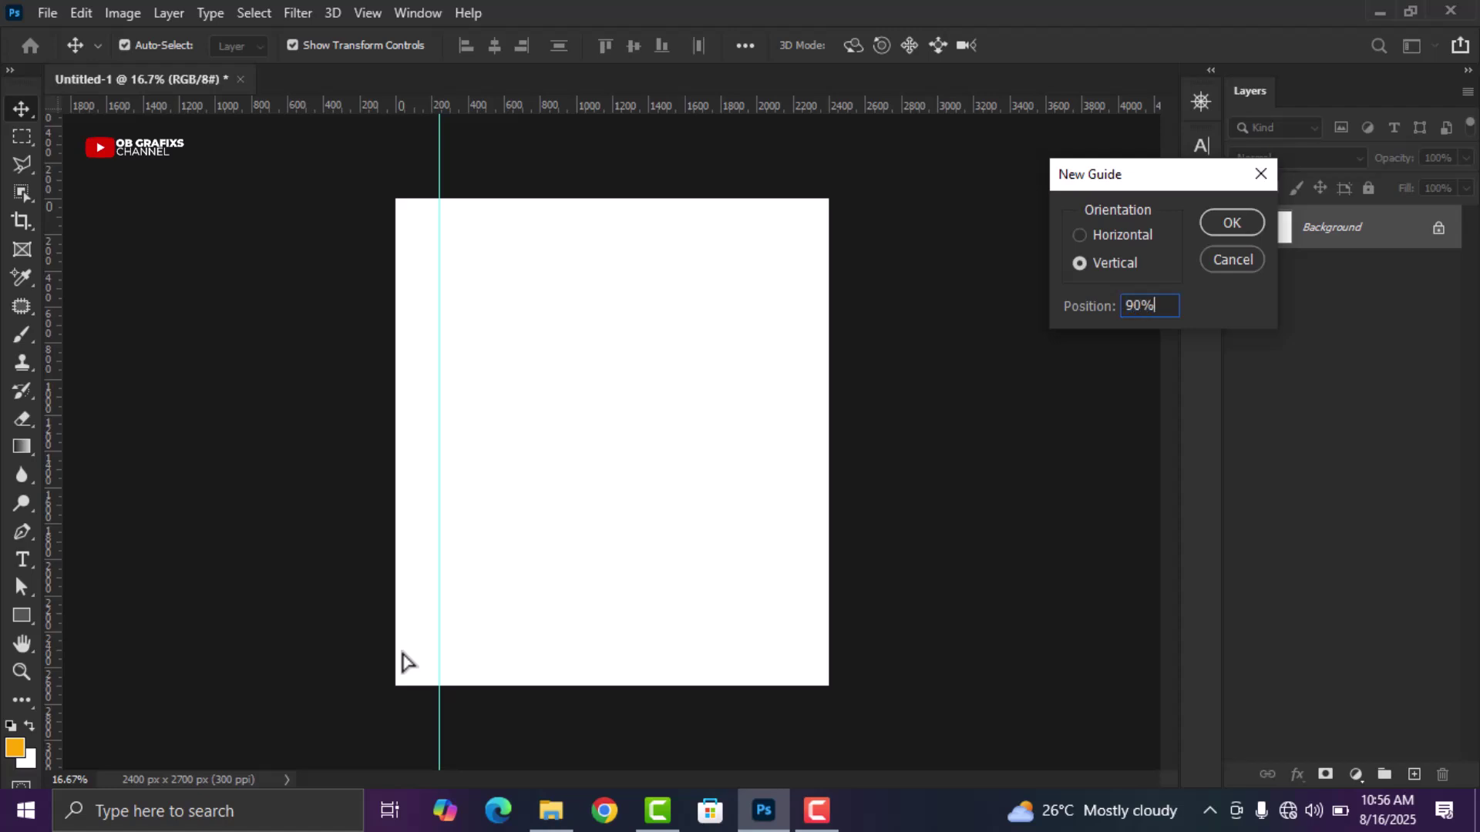
click(1241, 225)
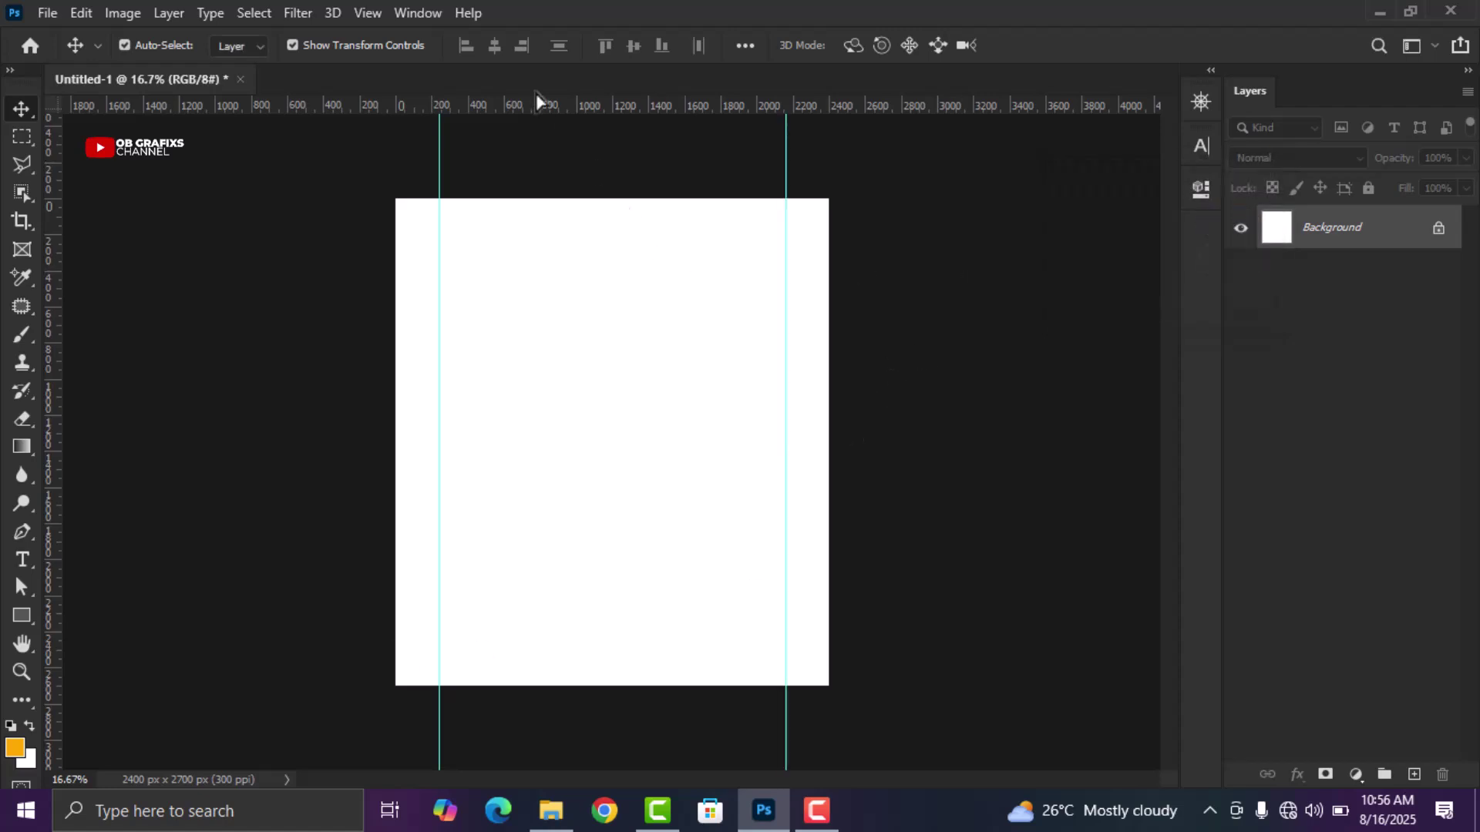
Add horizontal guides at 10% and 90% of the canvas height
click(367, 13)
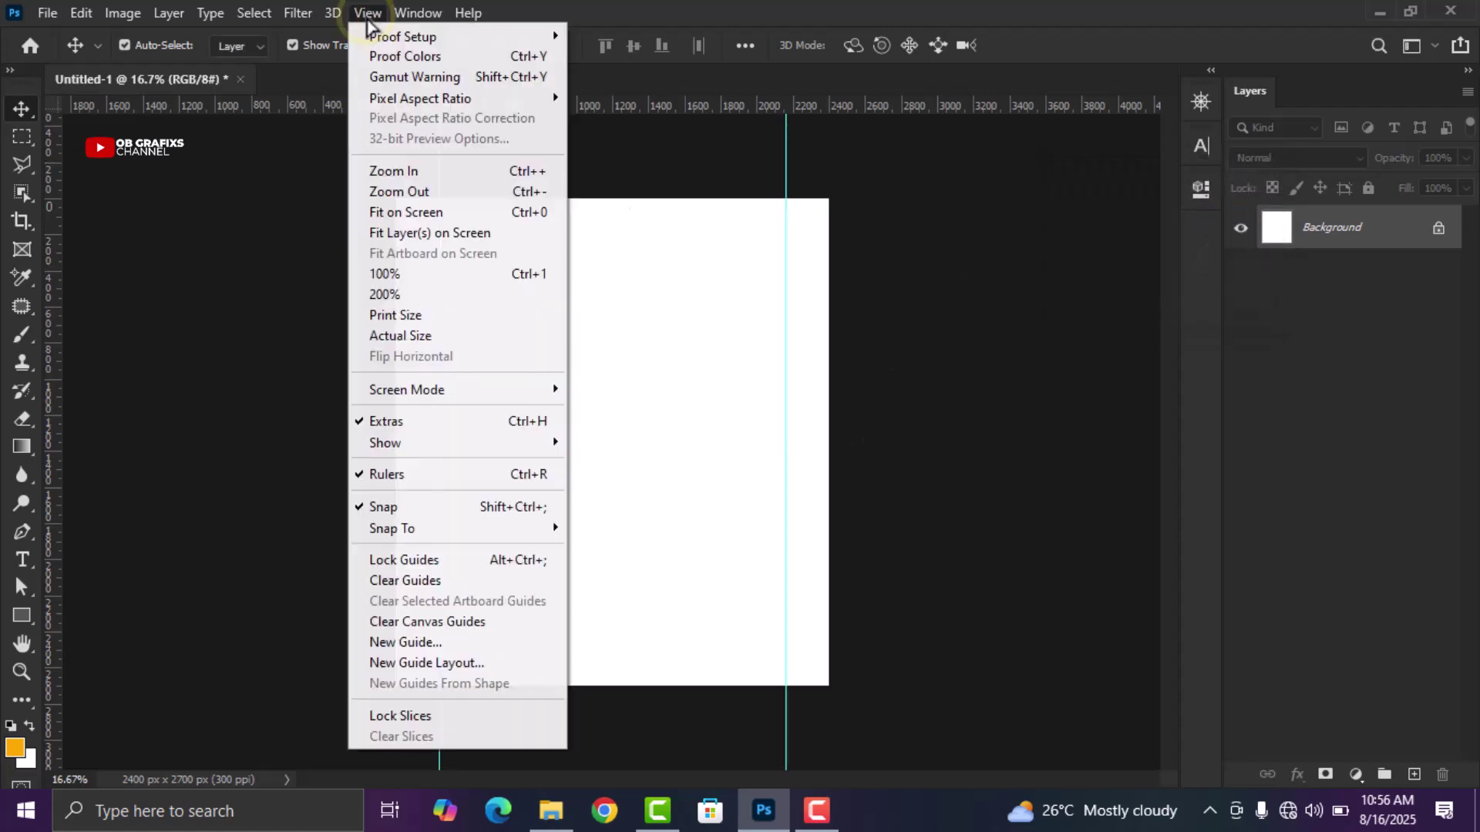
click(424, 648)
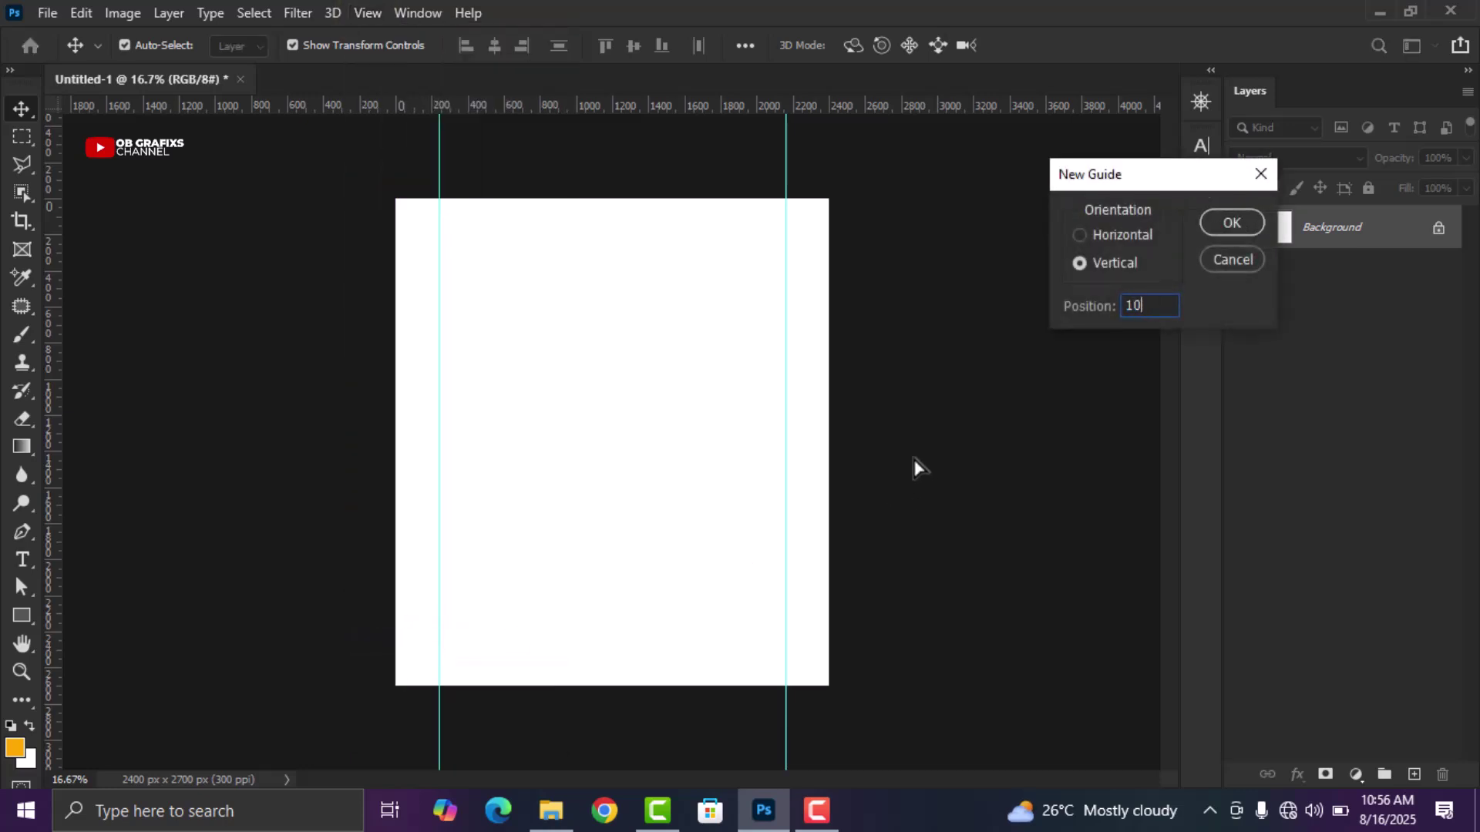
click(1103, 235)
click(1231, 222)
click(369, 13)
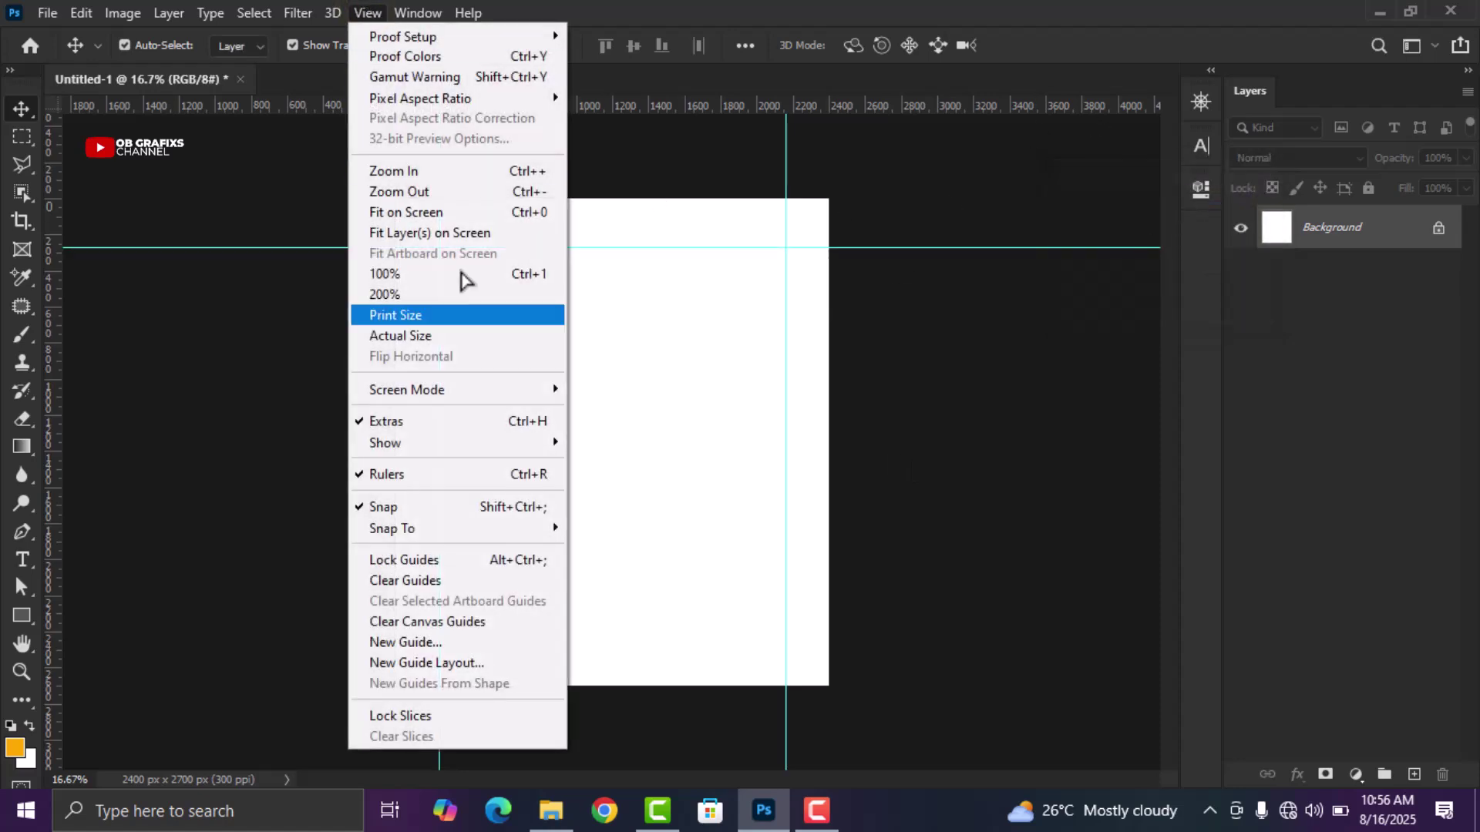
click(417, 642)
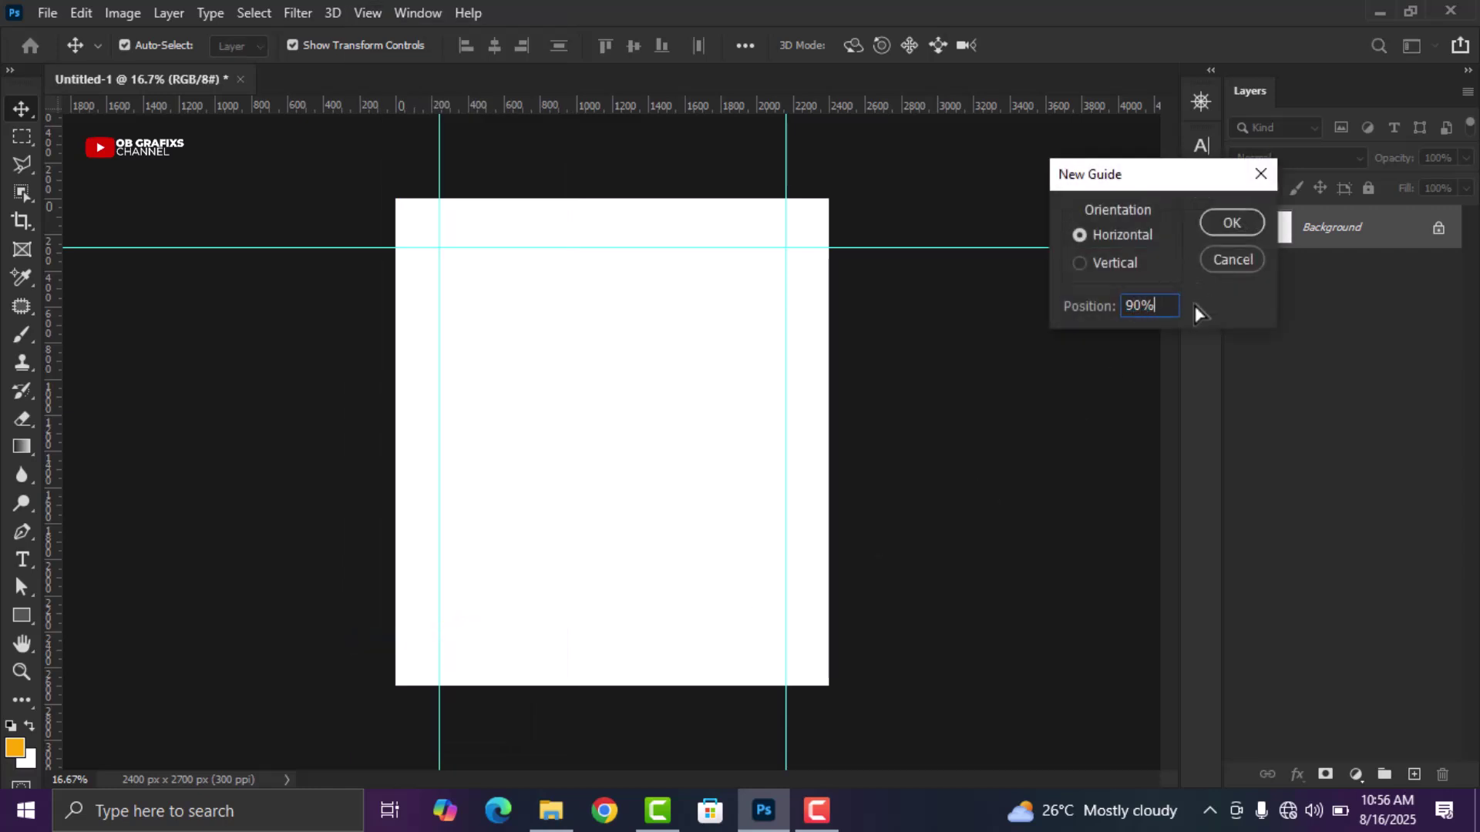
click(1233, 223)
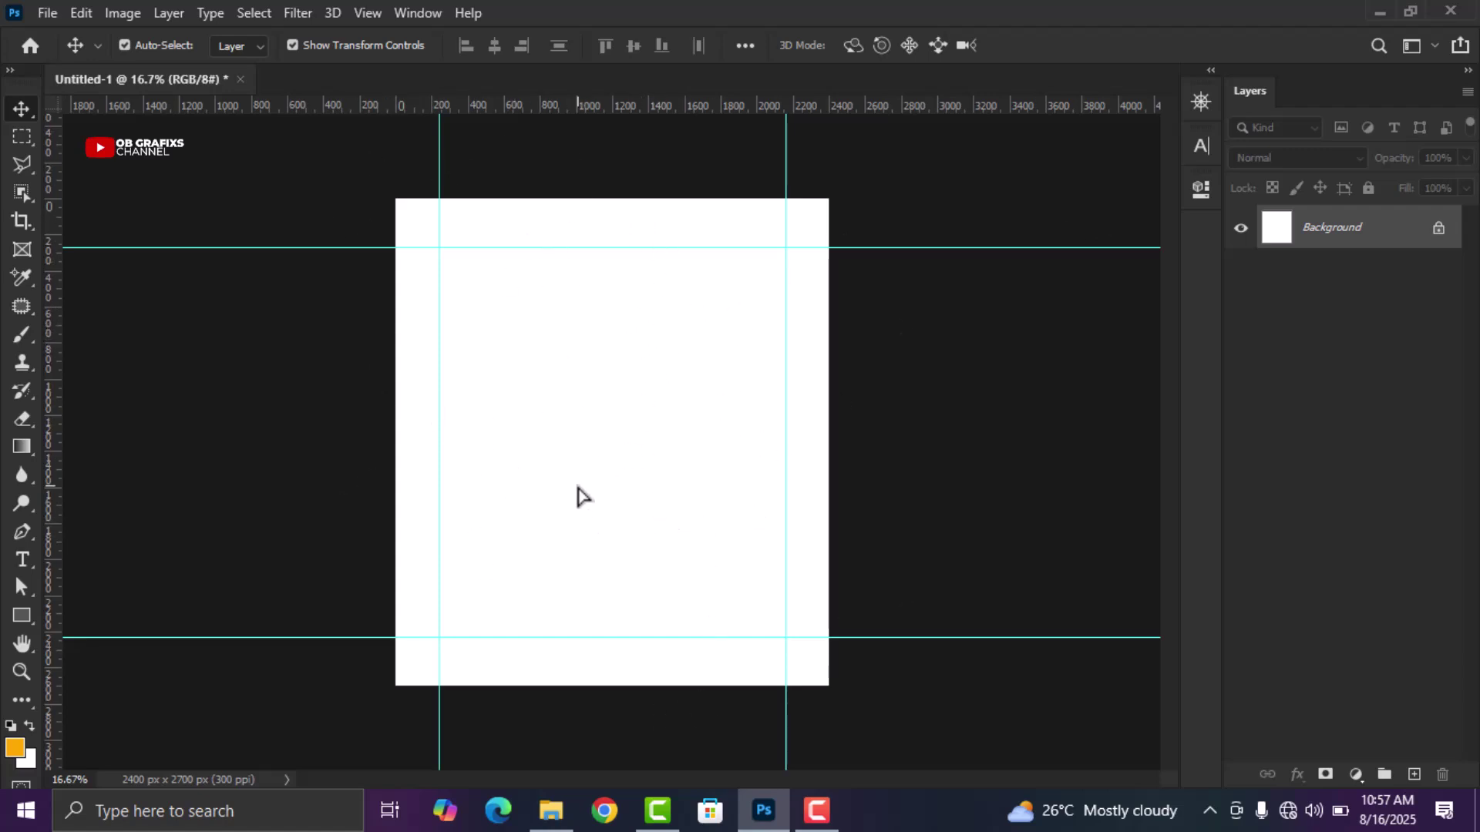
Unlock the Background layer and add a Solid Color fill layer in #110400
click(1439, 229)
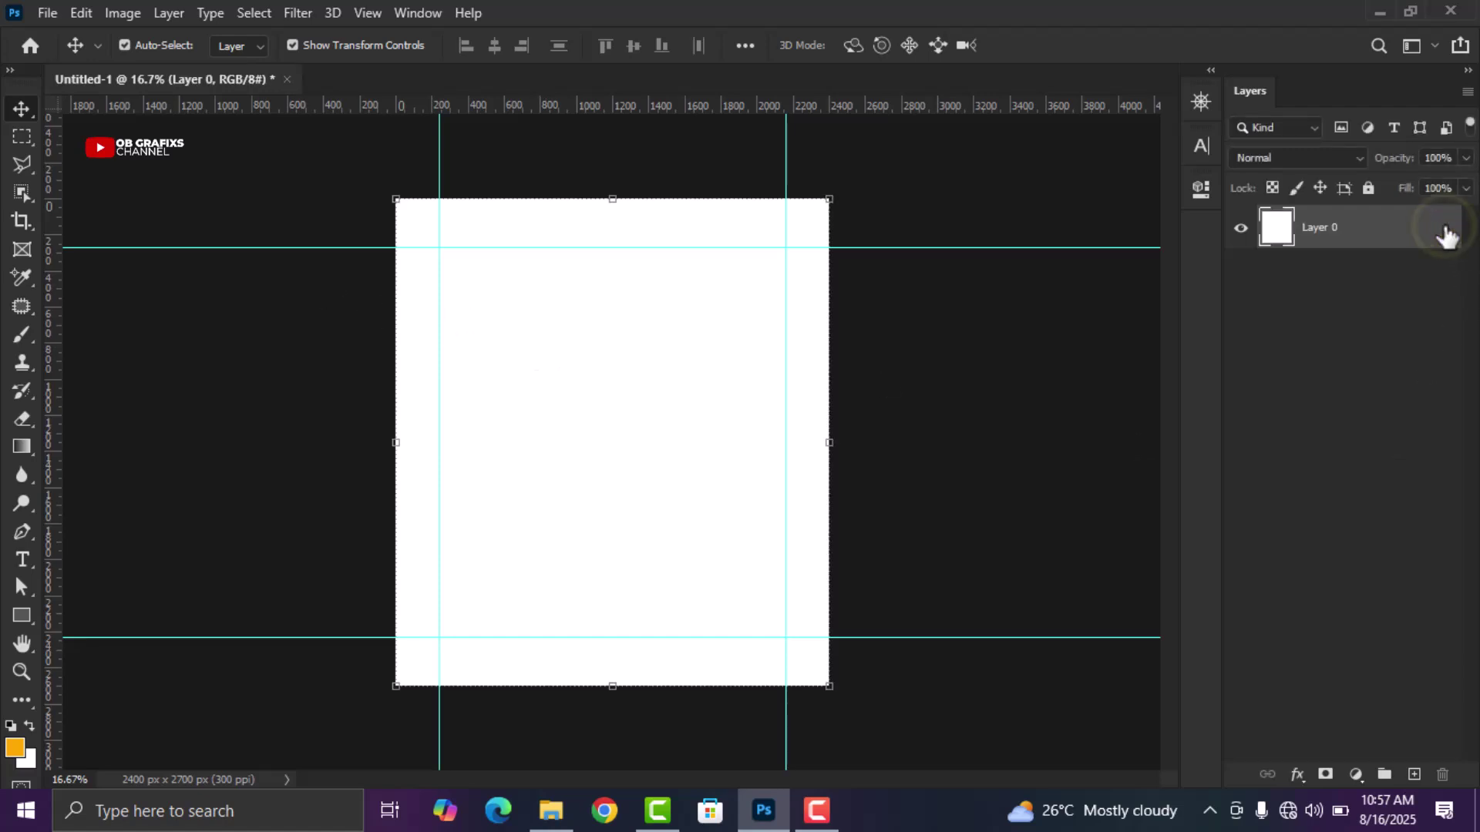
click(1357, 777)
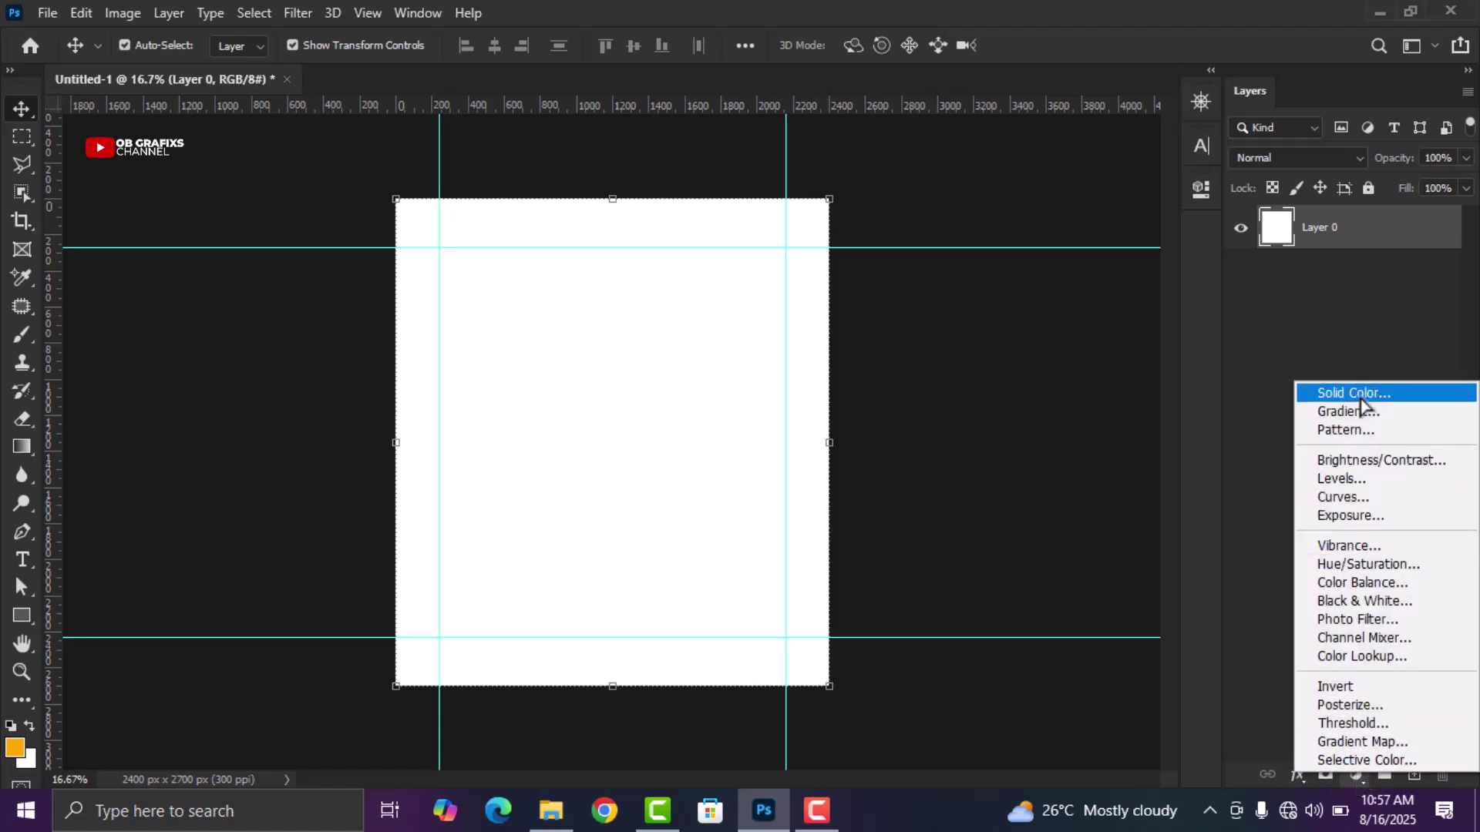
click(1353, 393)
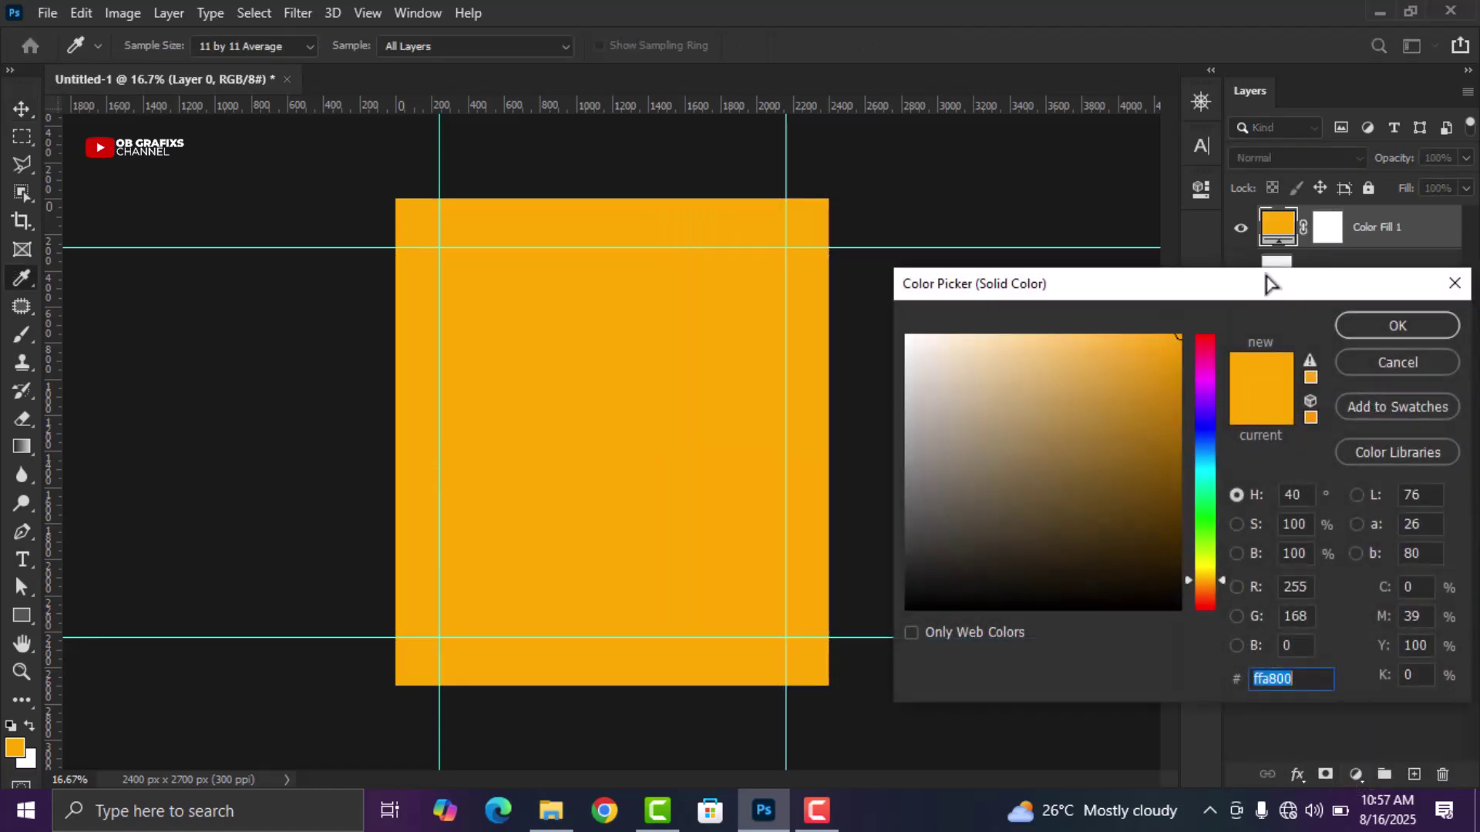
drag(1268, 289, 1126, 201)
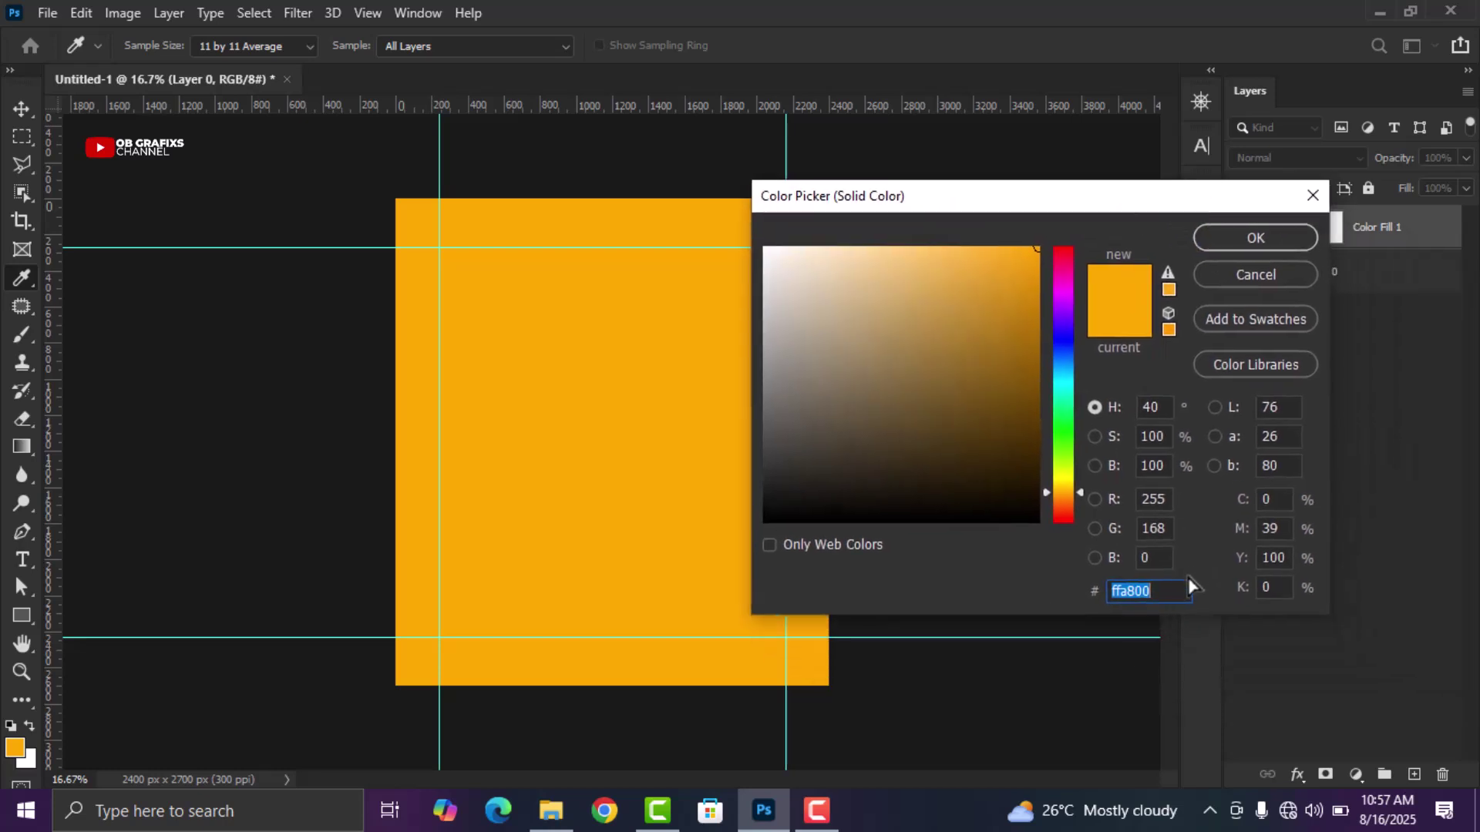
text(110400)
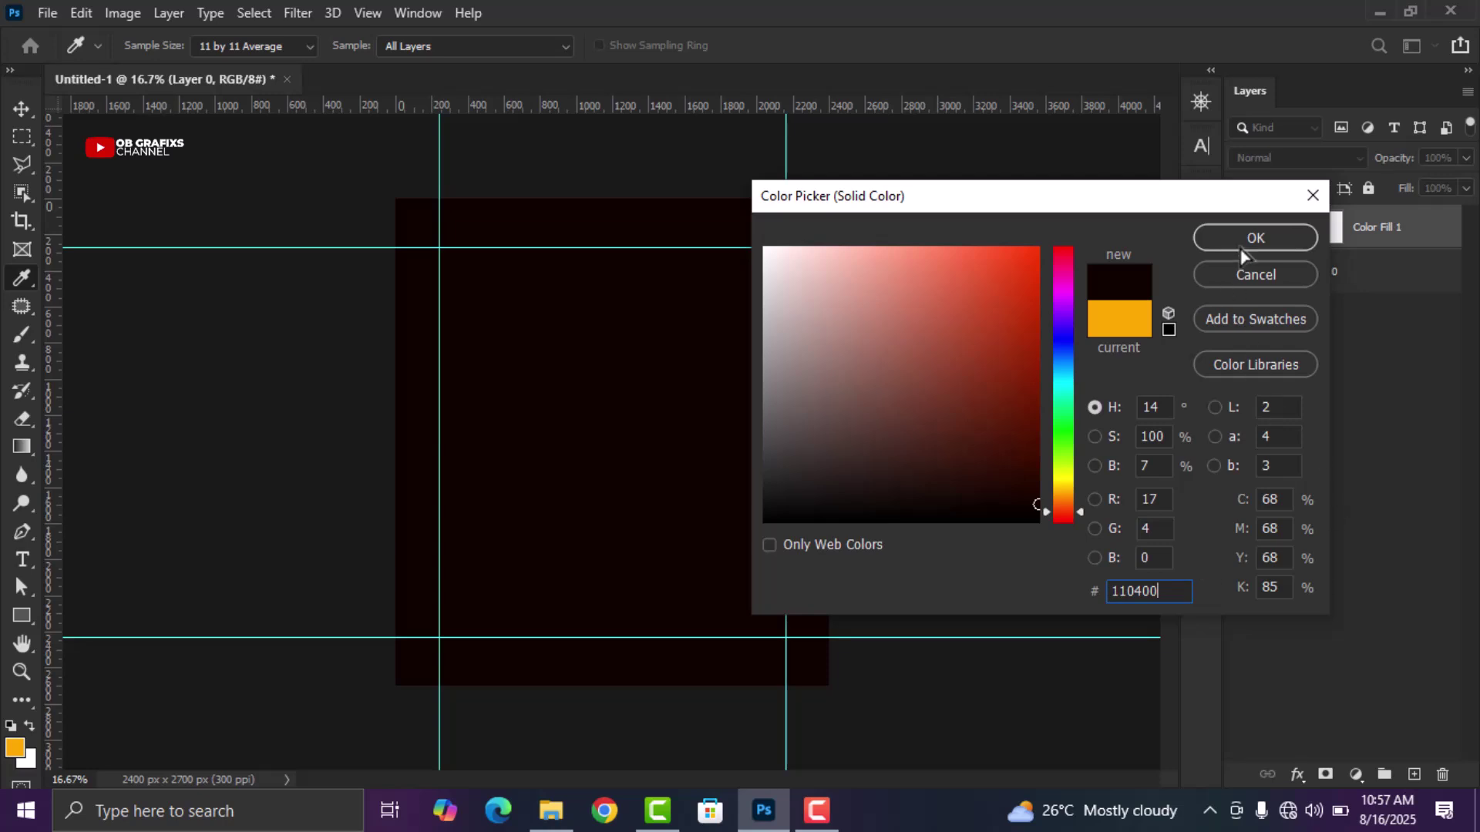
click(1255, 238)
scroll(1025, 508, down, 1)
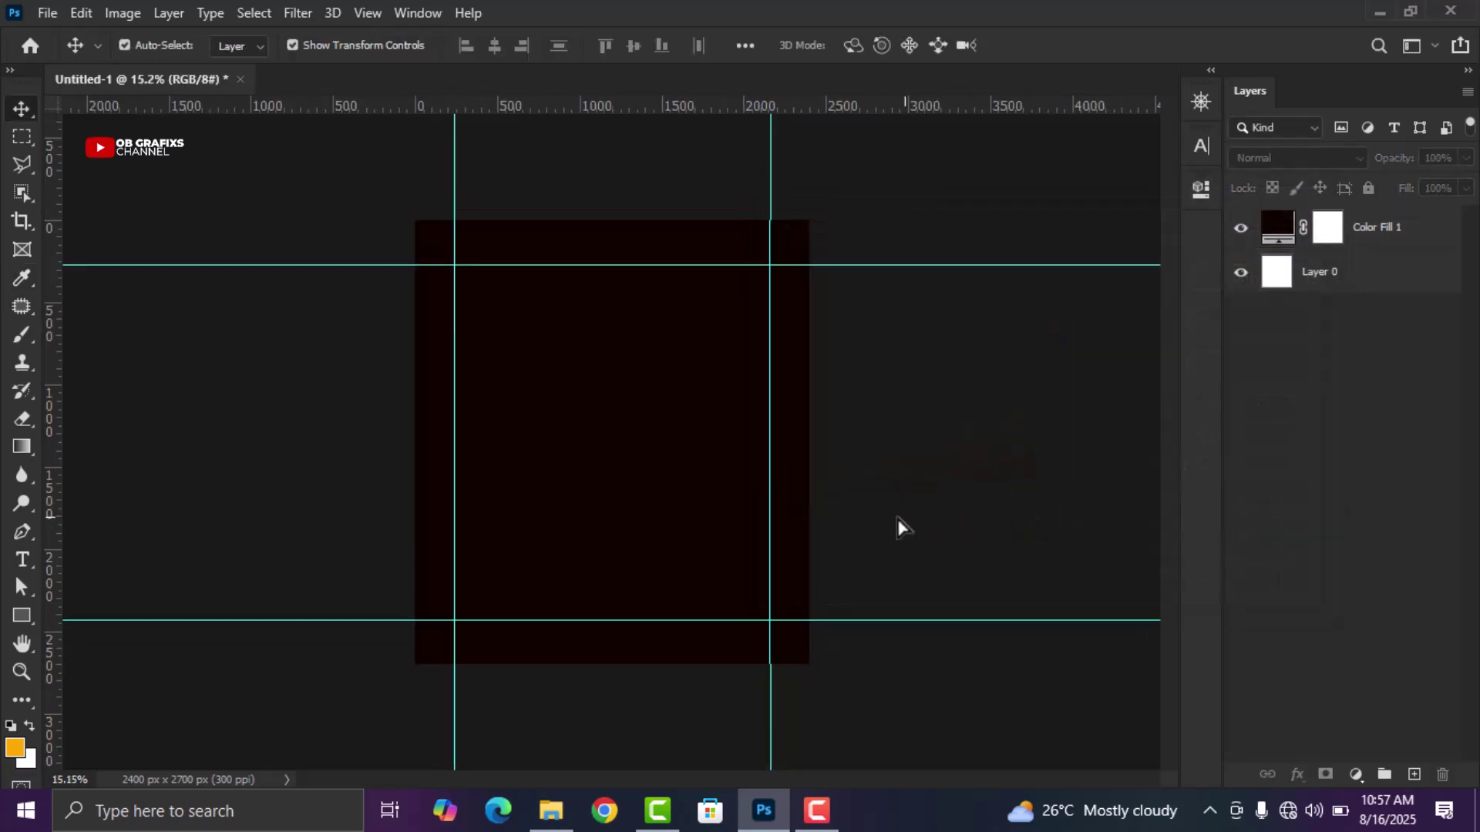
scroll(829, 572, up, 1)
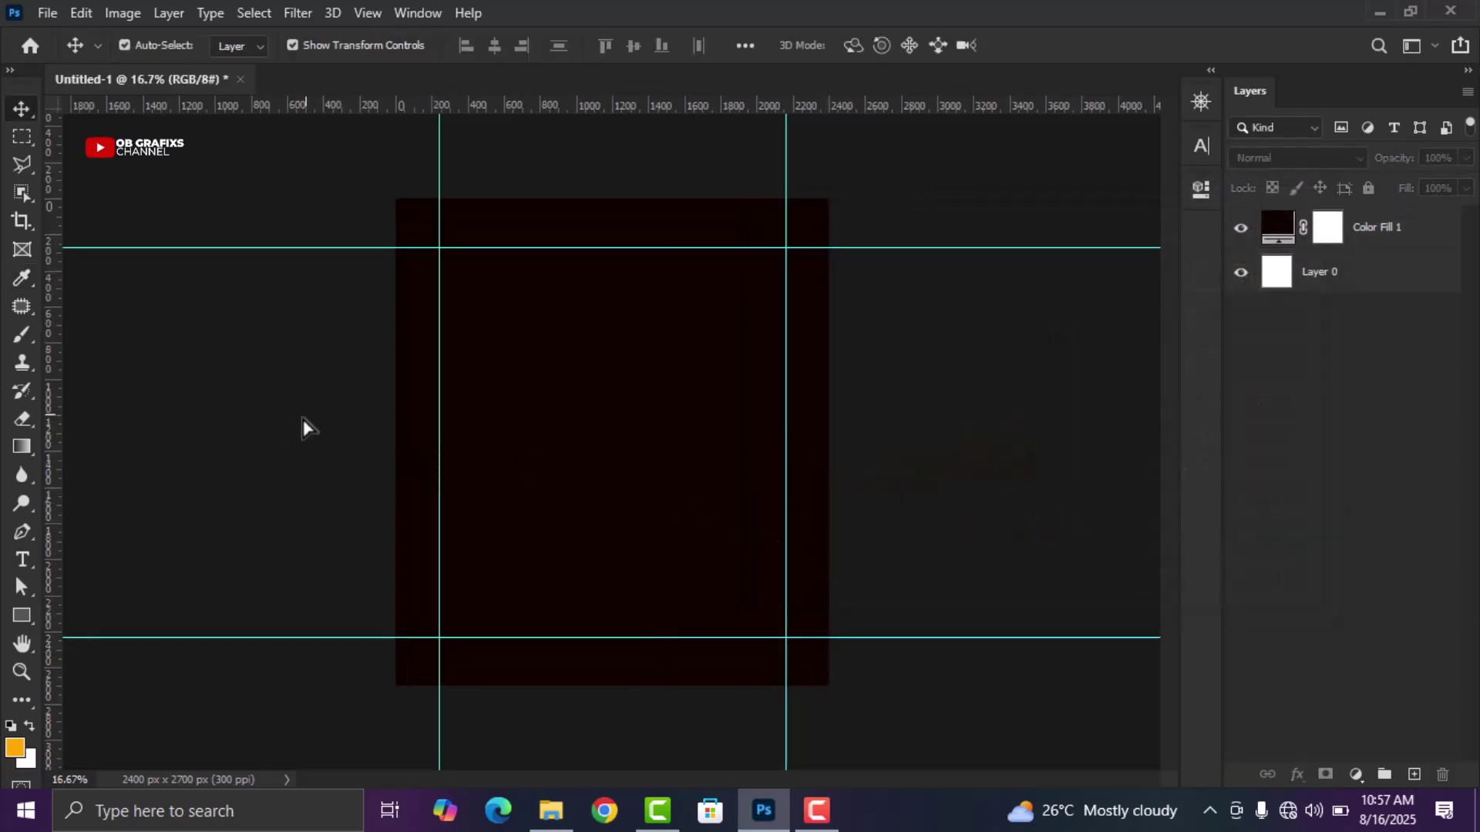
Draw a circle with the Ellipse Tool in the upper part of the canvas
click(22, 617)
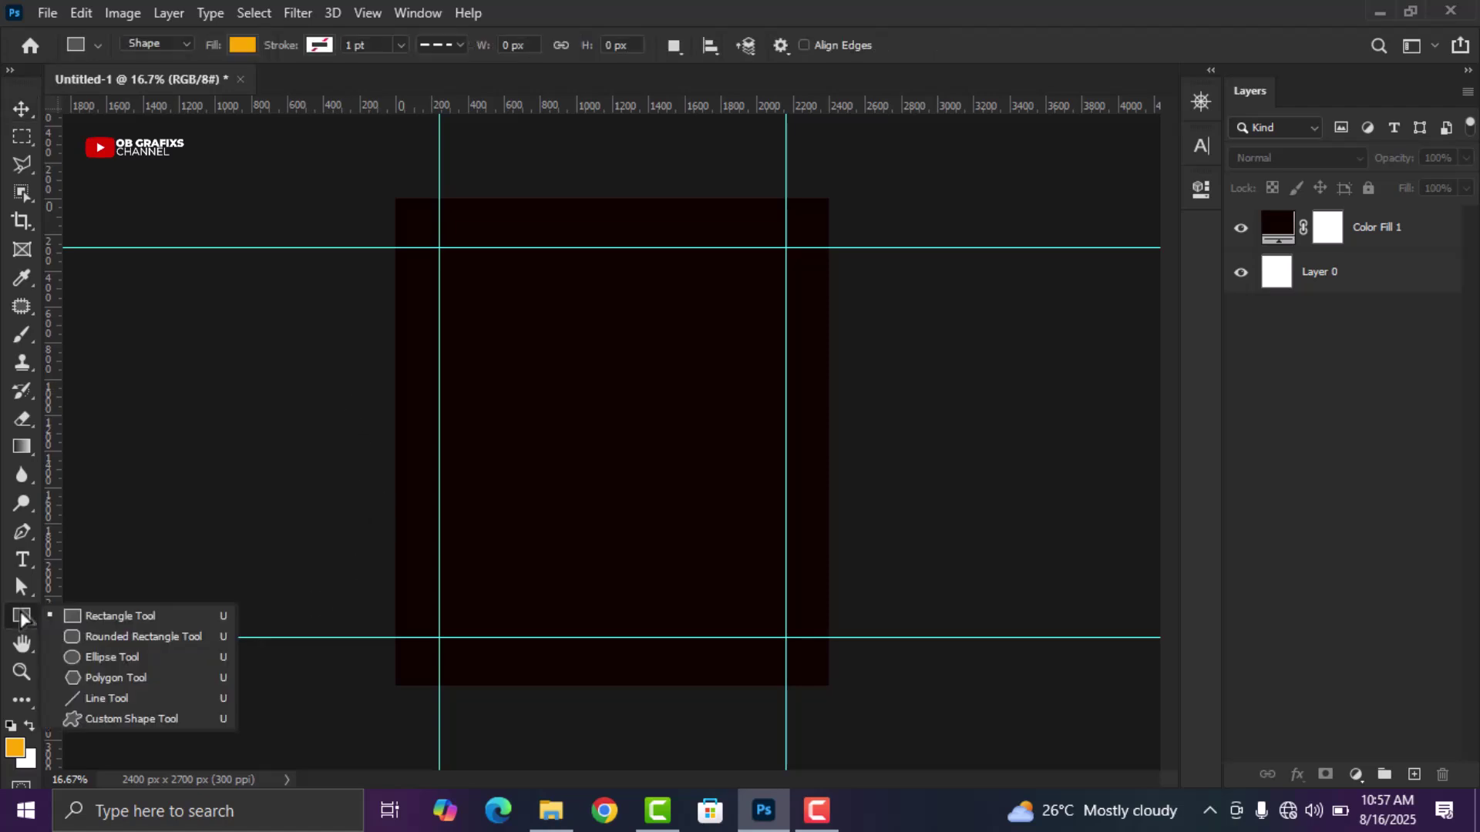
click(109, 661)
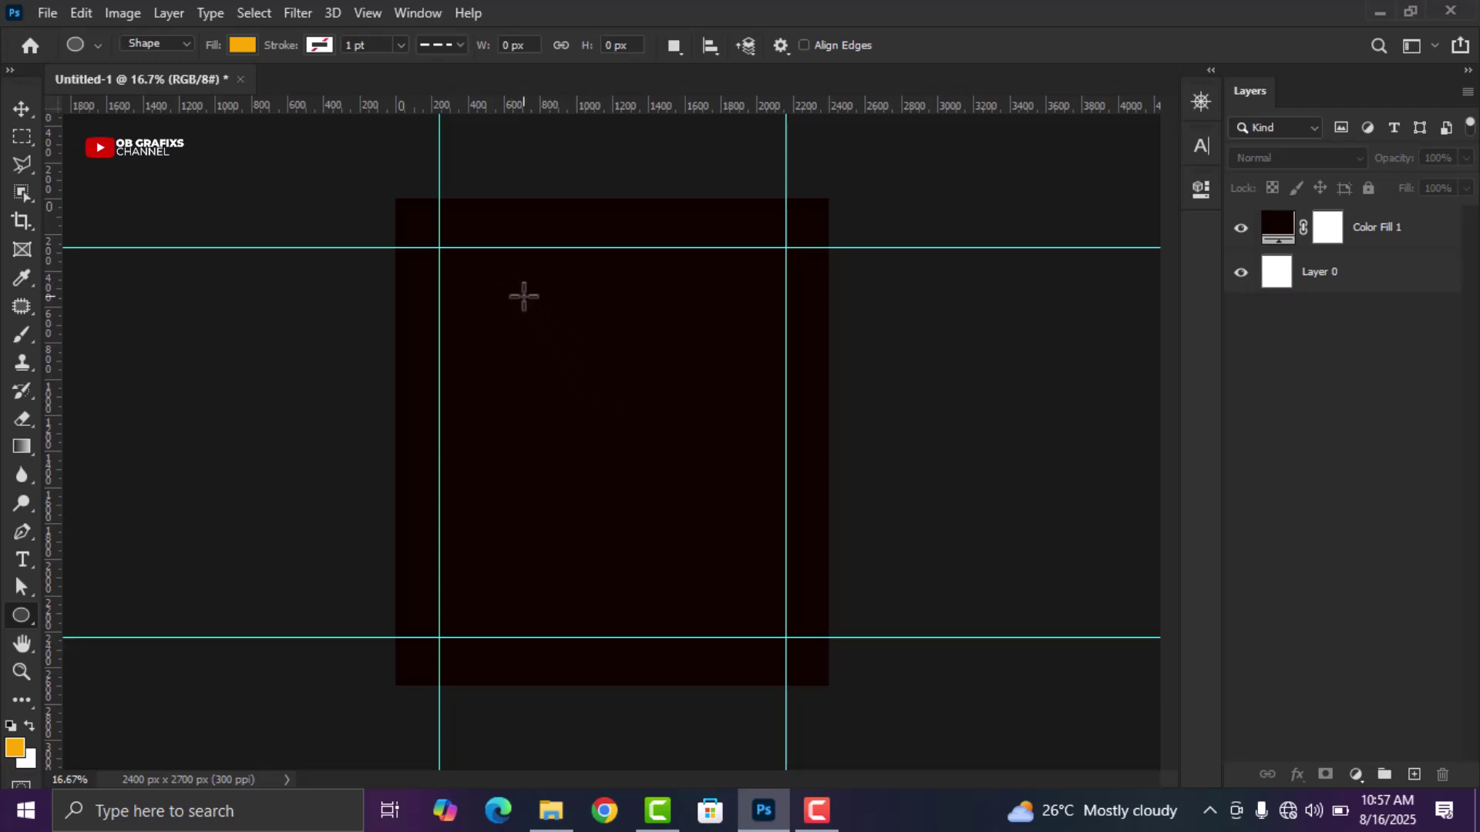
drag(512, 291, 733, 518)
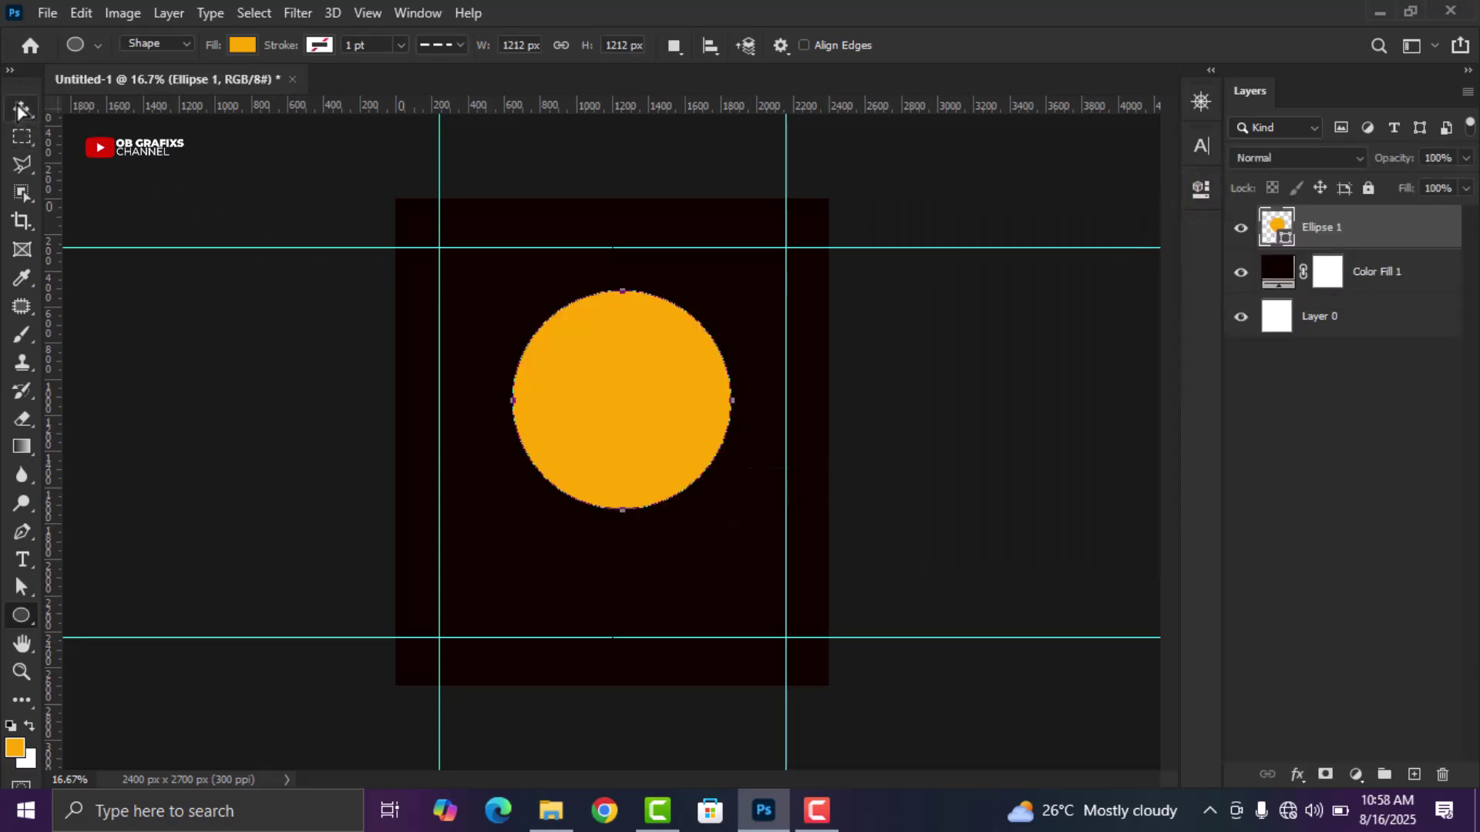
Centre and shrink the circle to sit inside the guides, keeping its #FFA800 fill
click(22, 109)
drag(617, 450, 607, 432)
drag(721, 492, 704, 475)
click(1074, 48)
drag(613, 367, 622, 376)
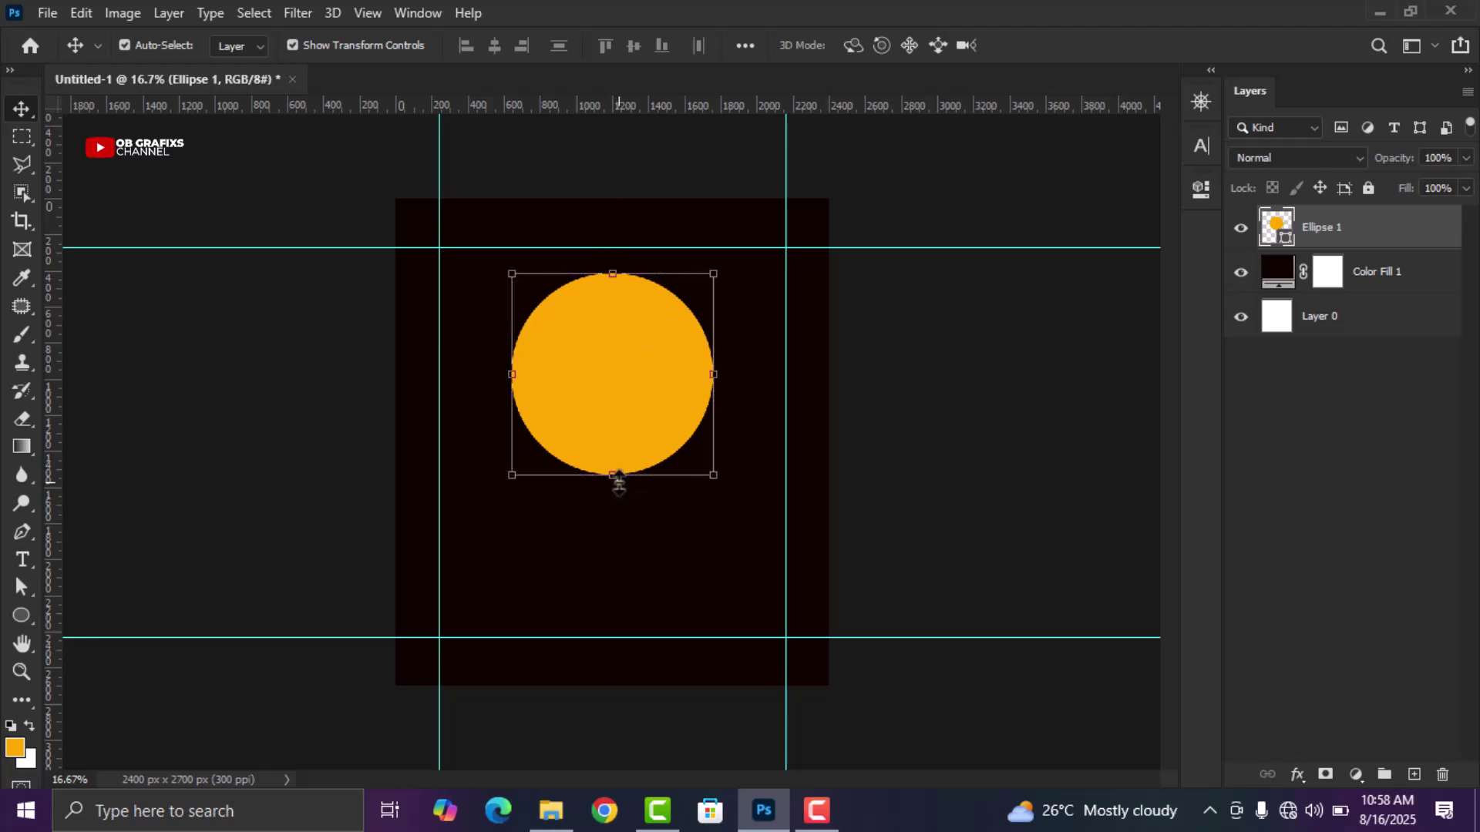
drag(613, 475, 614, 462)
drag(632, 400, 633, 400)
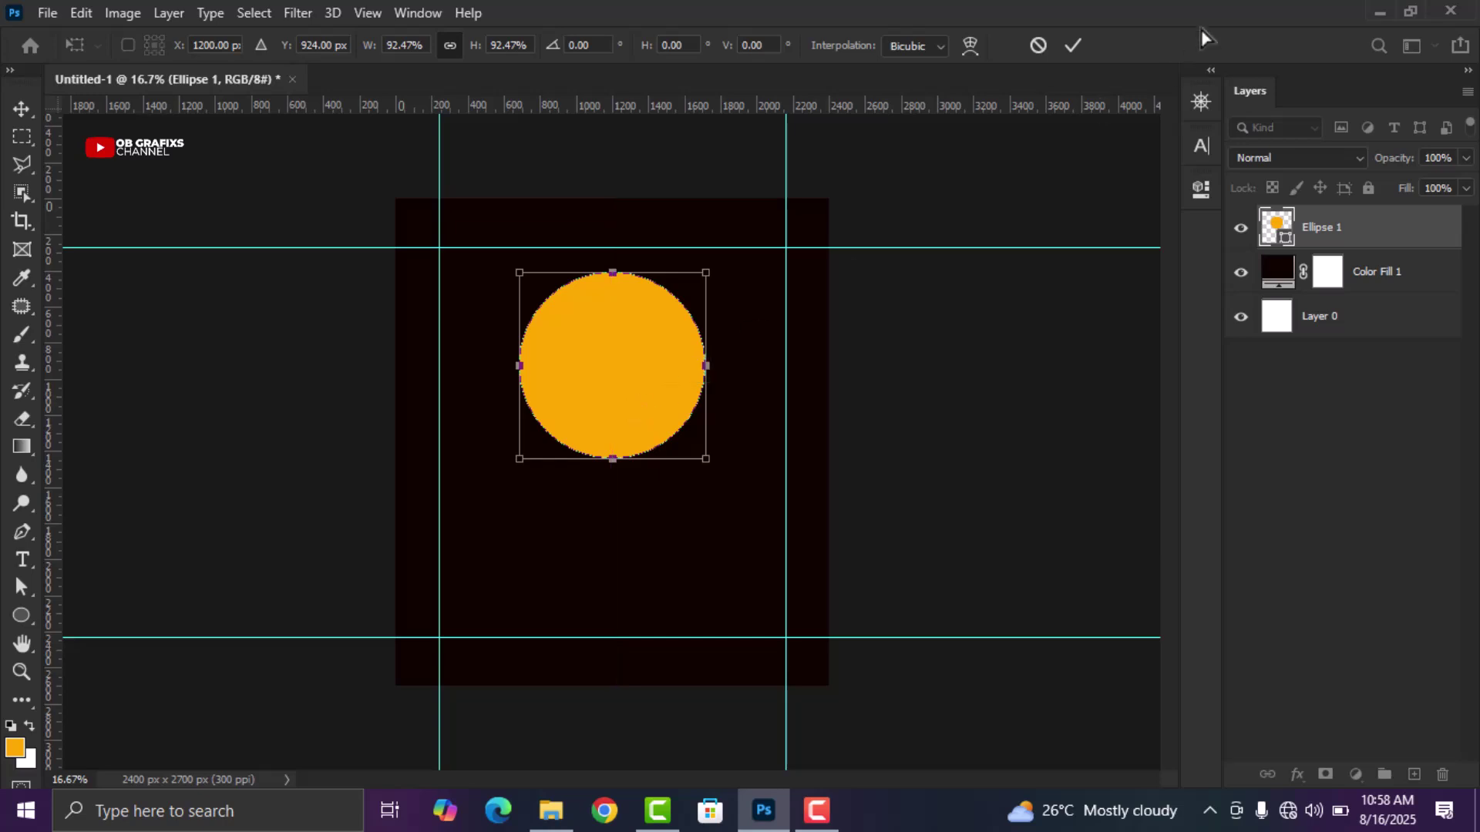
click(1073, 363)
double_click(1271, 228)
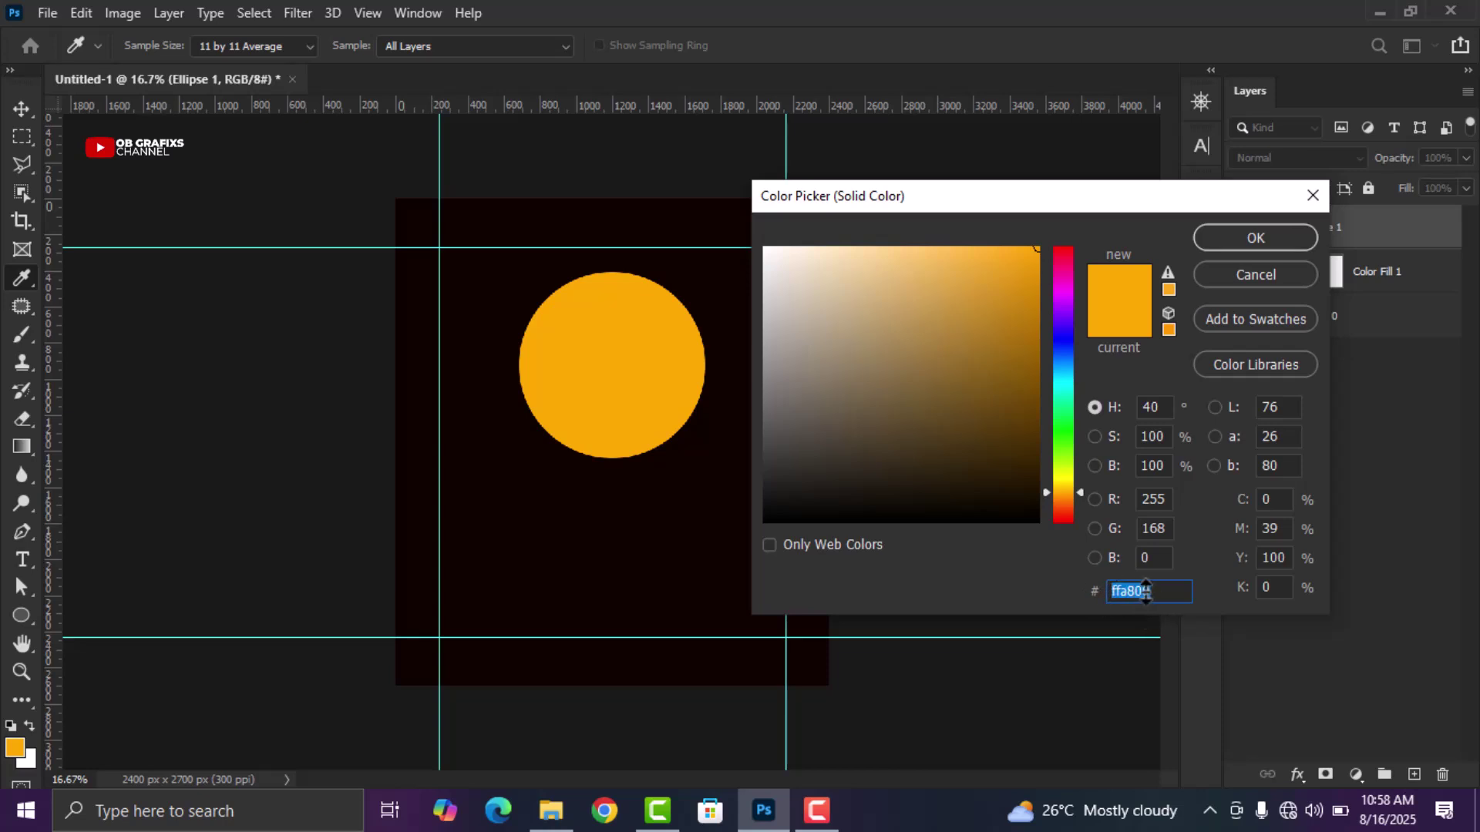
click(1262, 244)
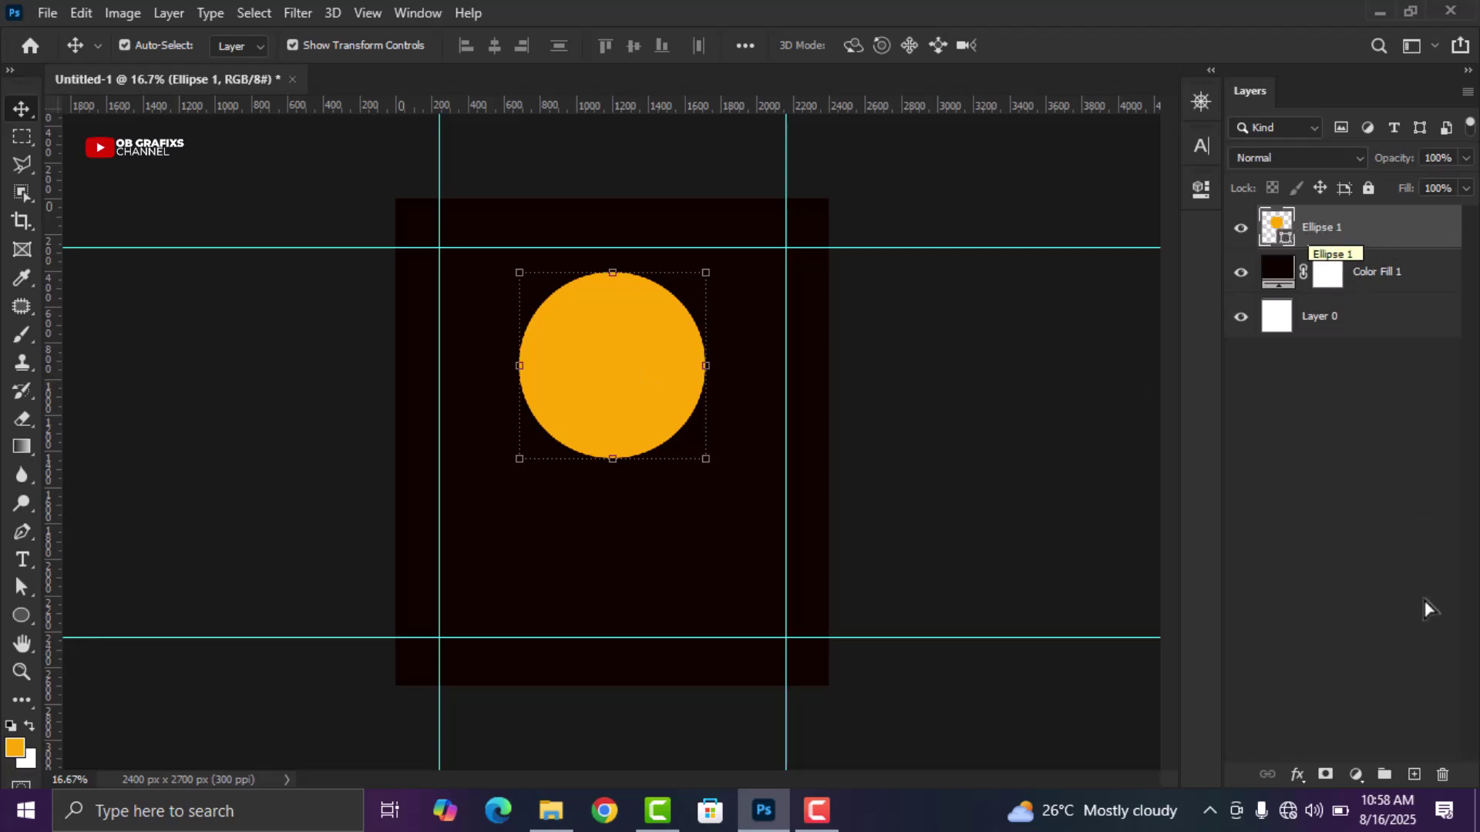
Give the circle an orange Outer Glow: 83% opacity, 5% spread, 207 px size
click(1297, 774)
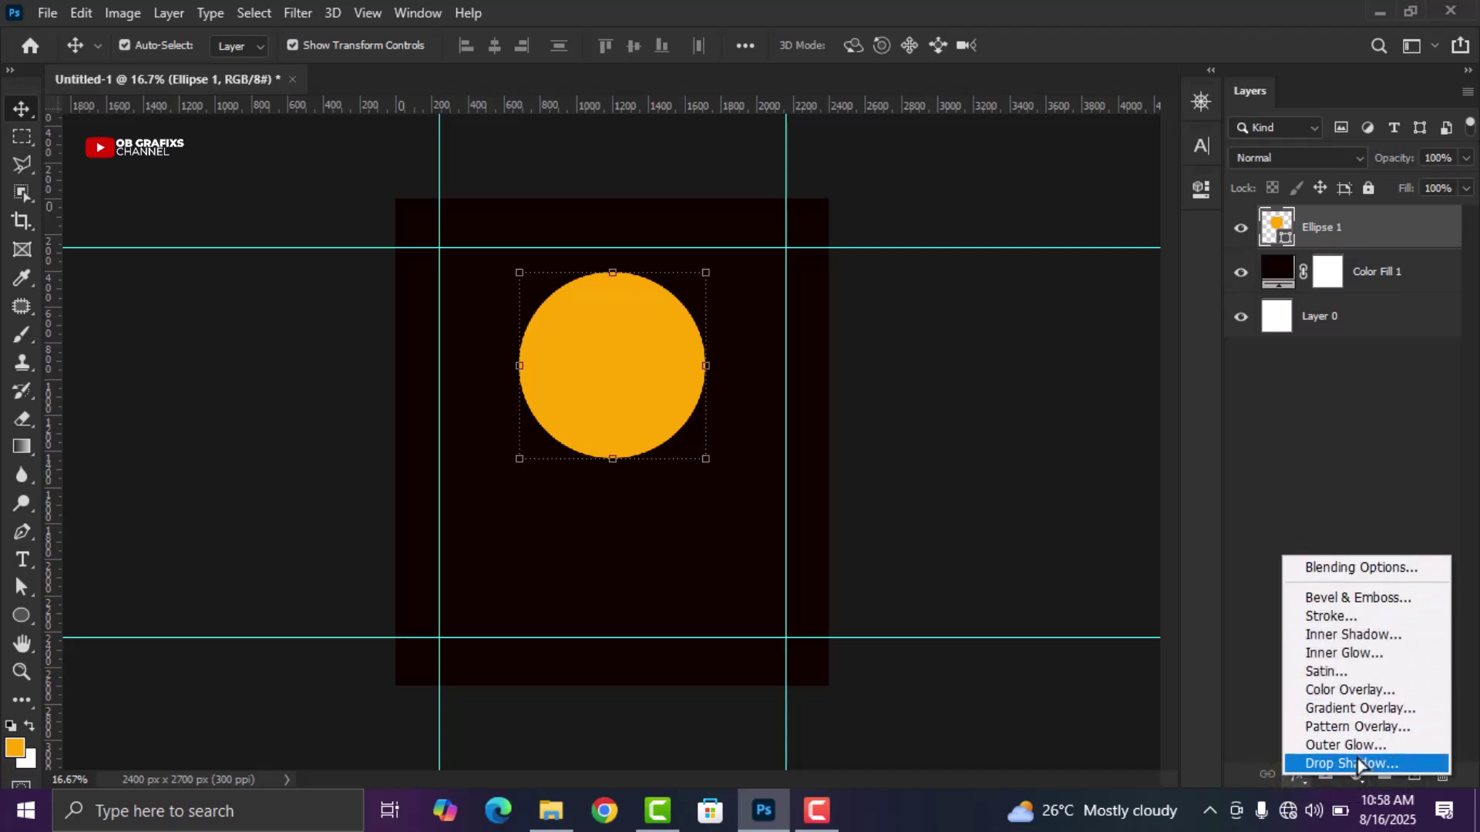
click(1382, 761)
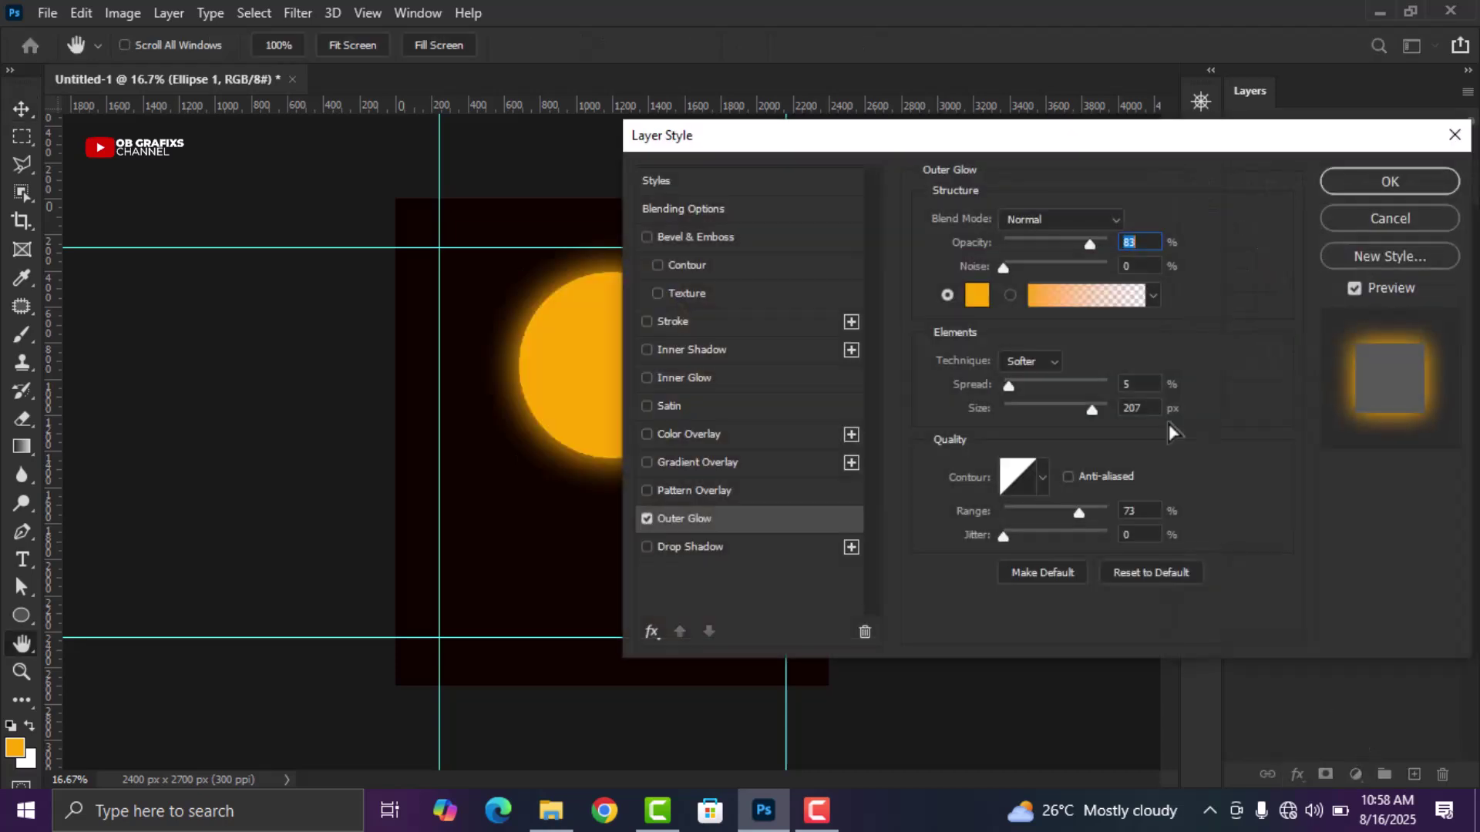
drag(1002, 144, 930, 133)
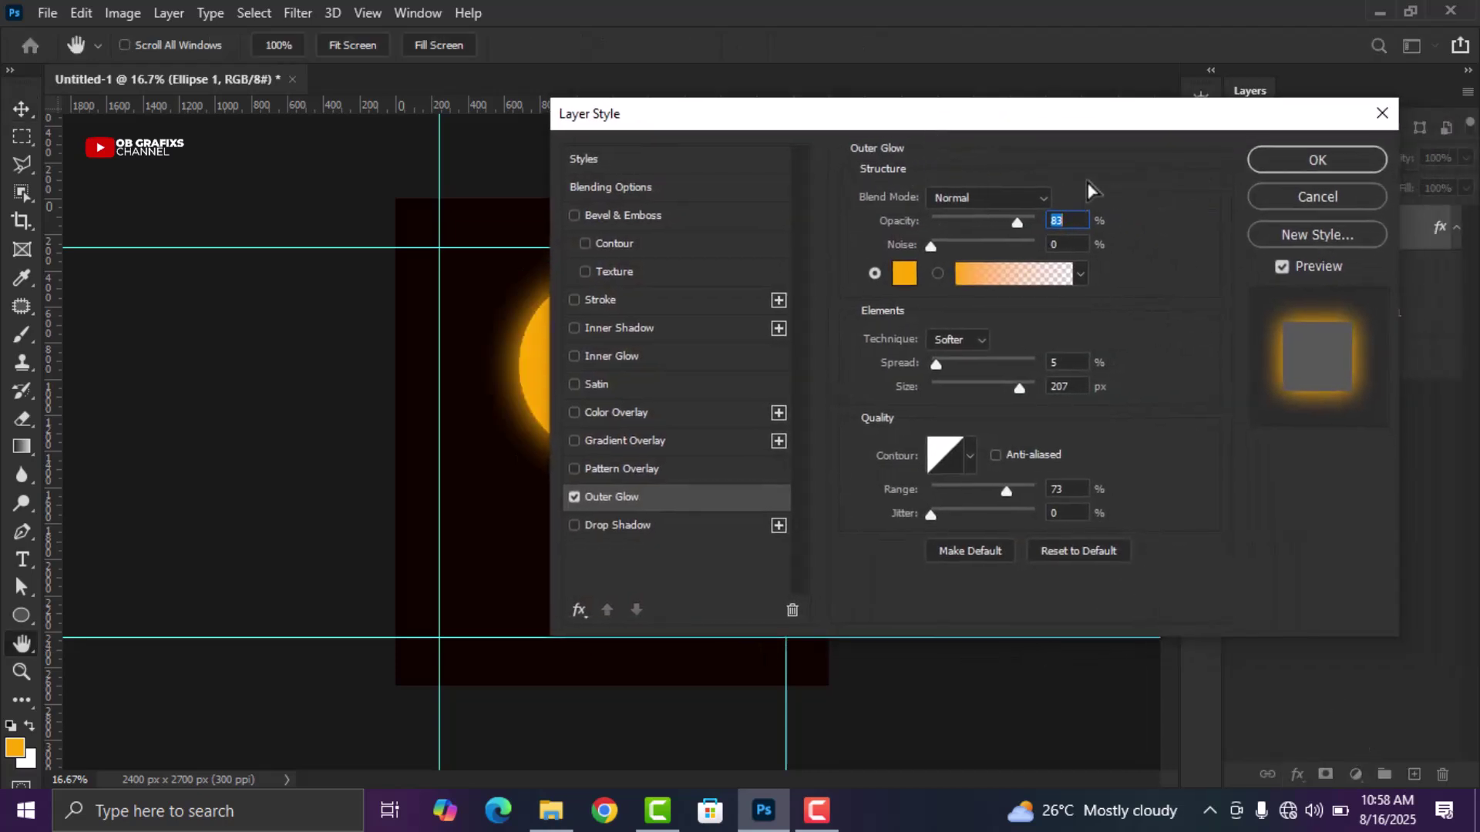
drag(1136, 113, 1208, 105)
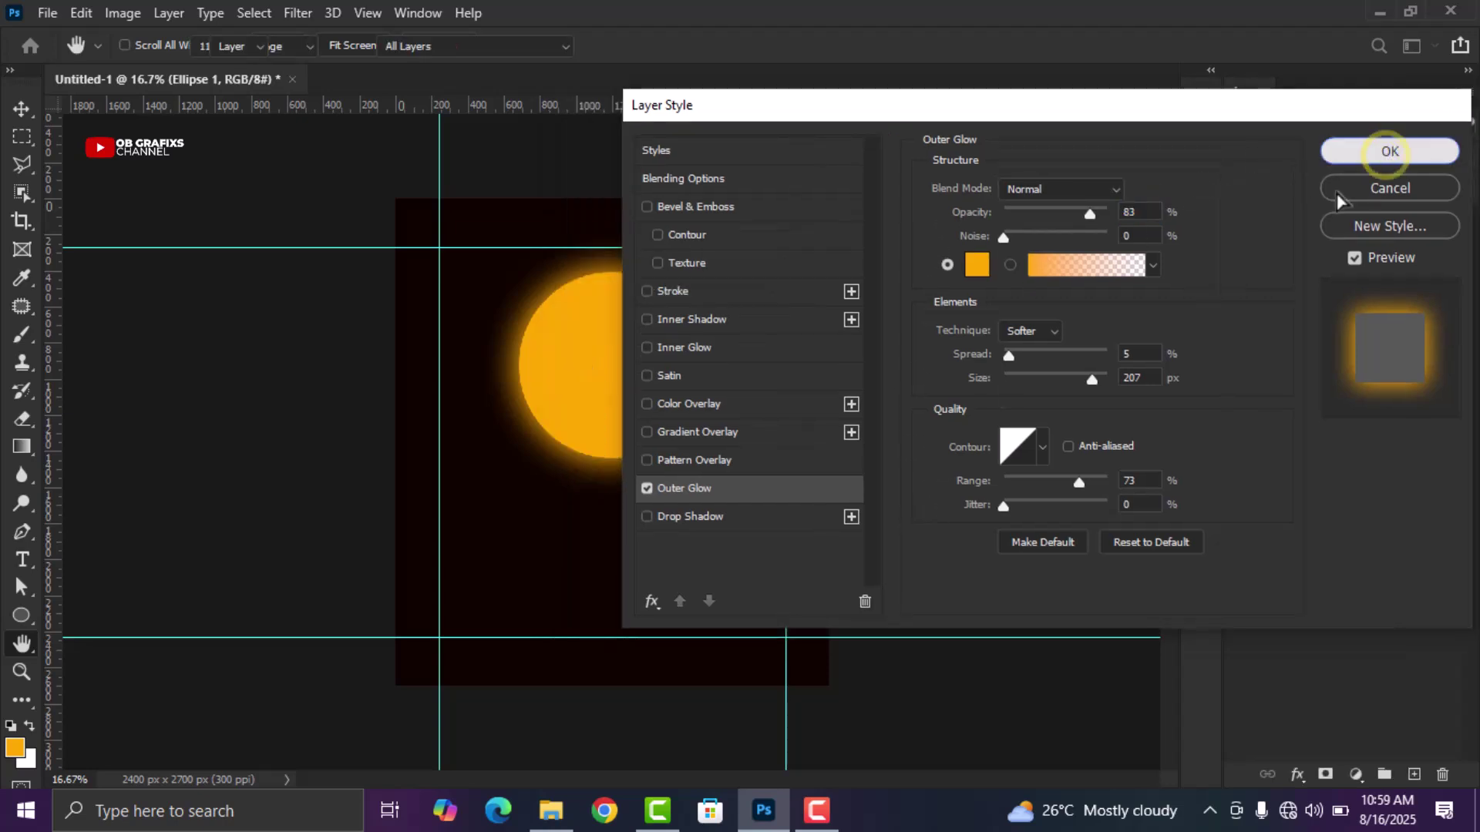
click(1388, 165)
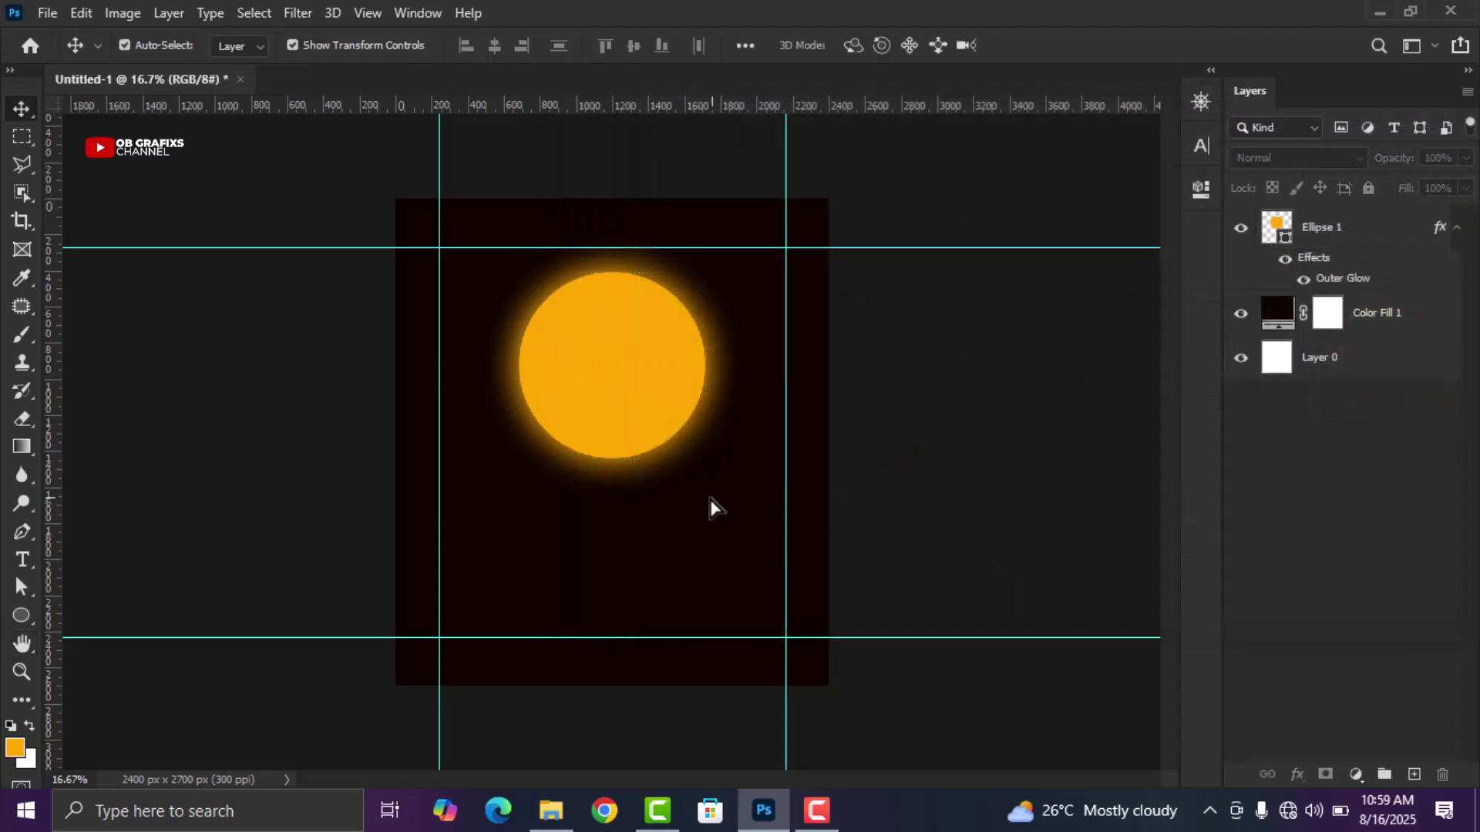
Drag the laughing man's photo from New folder (2) onto the Photoshop canvas
click(556, 811)
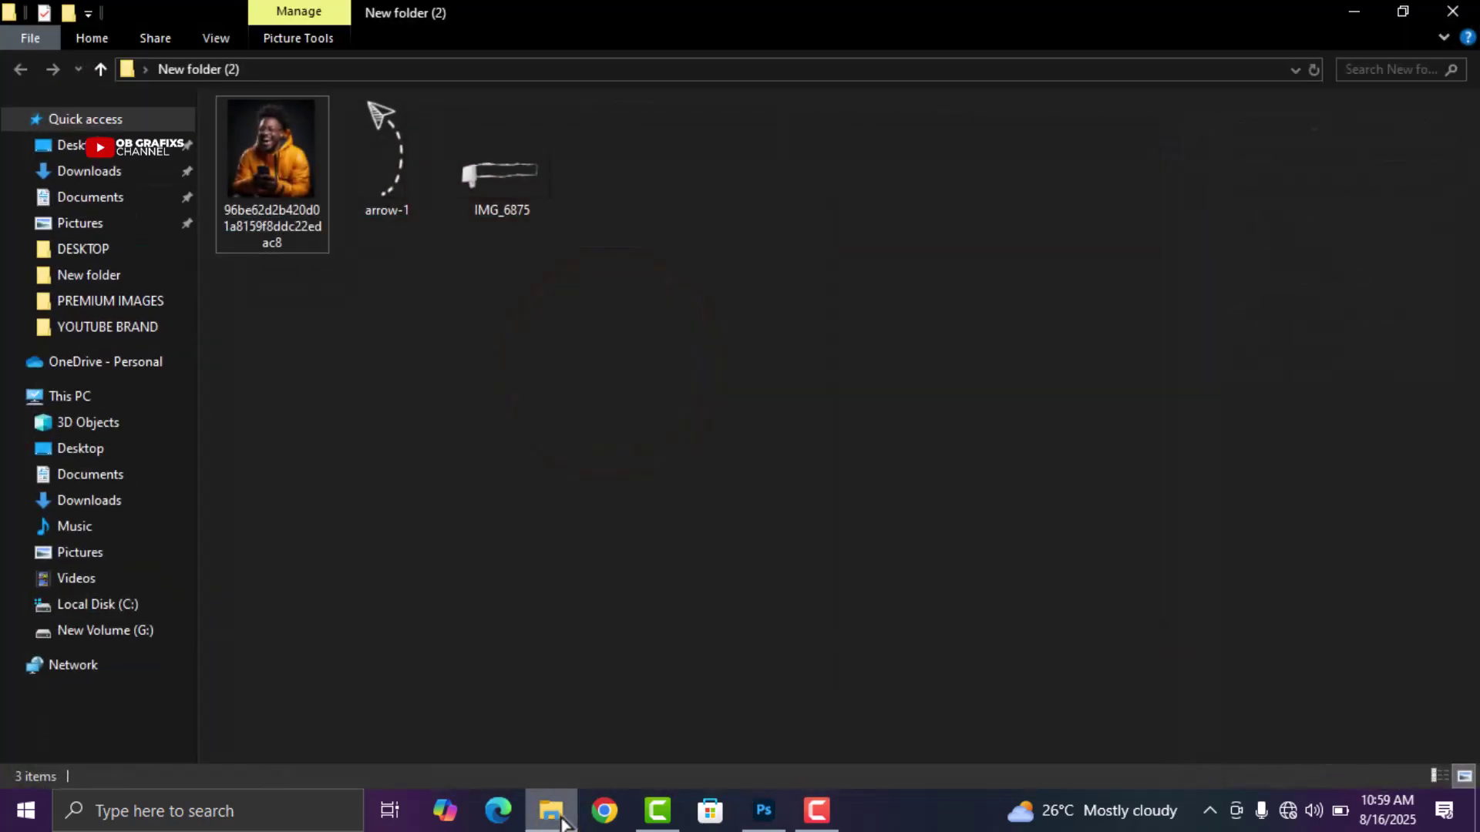
drag(279, 136, 633, 448)
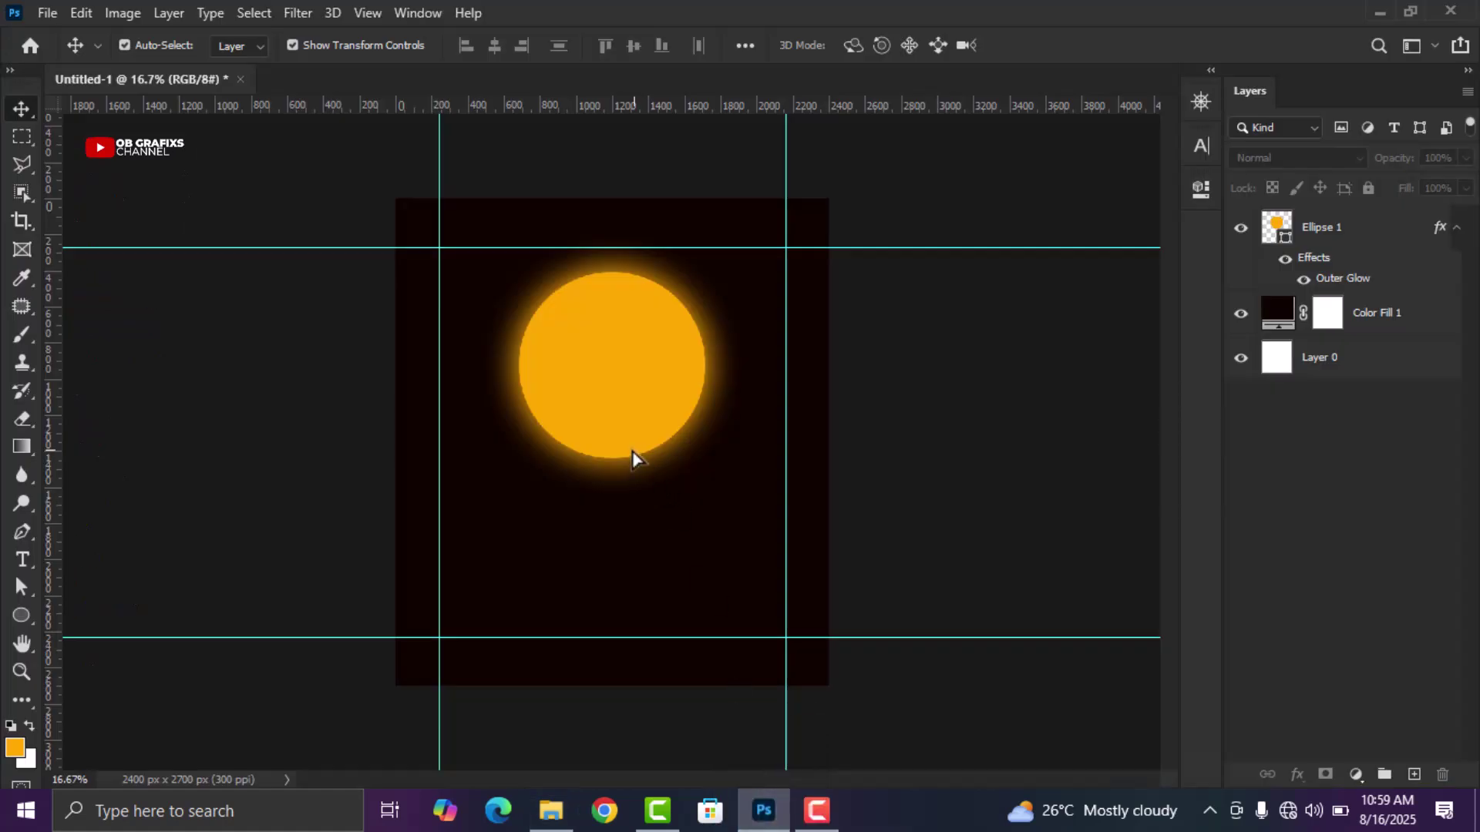
Commit the man's photo, rasterize its layer, and use Select Subject to select him
drag(632, 457, 634, 456)
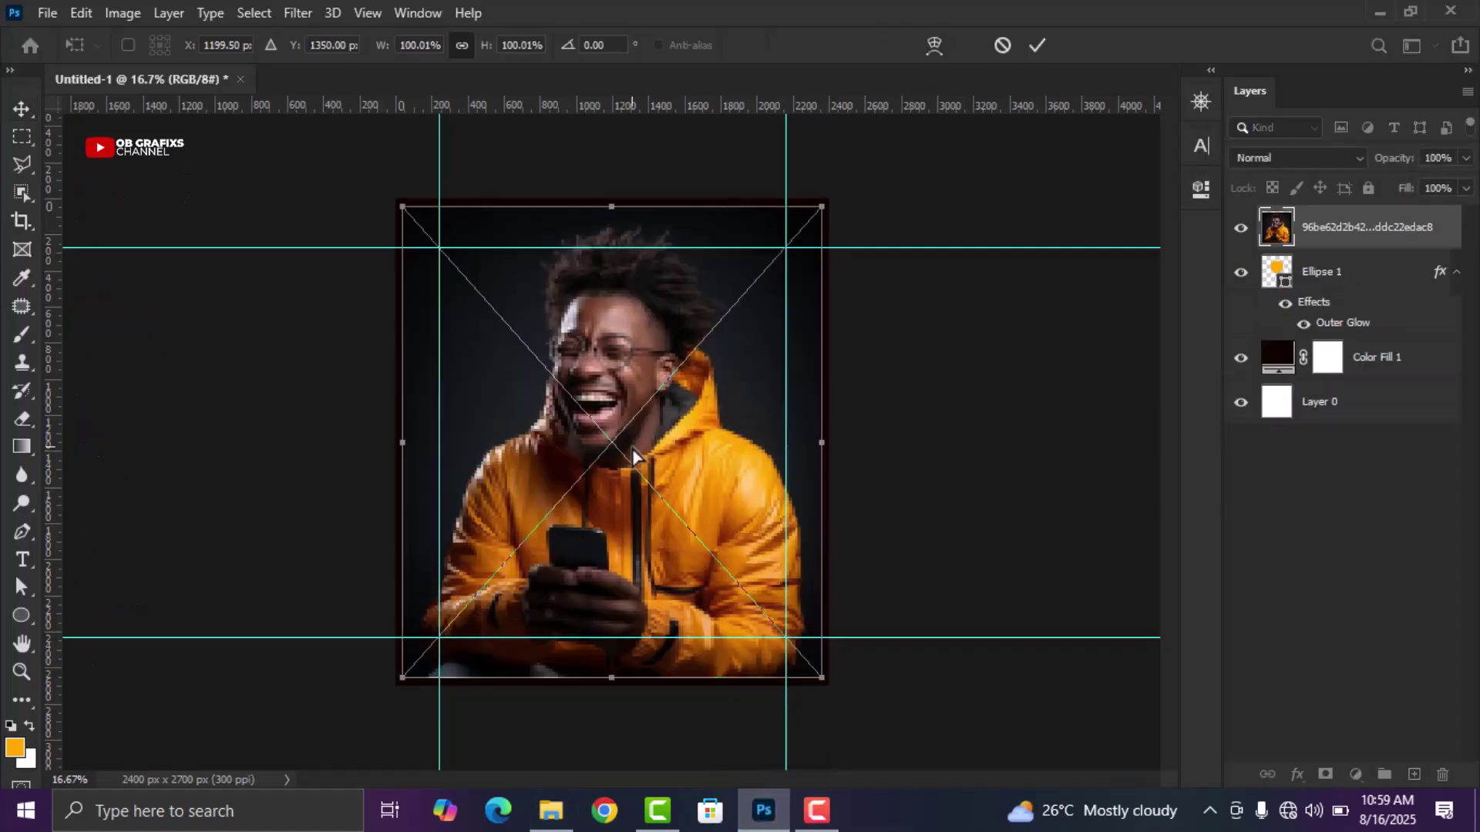
click(1042, 46)
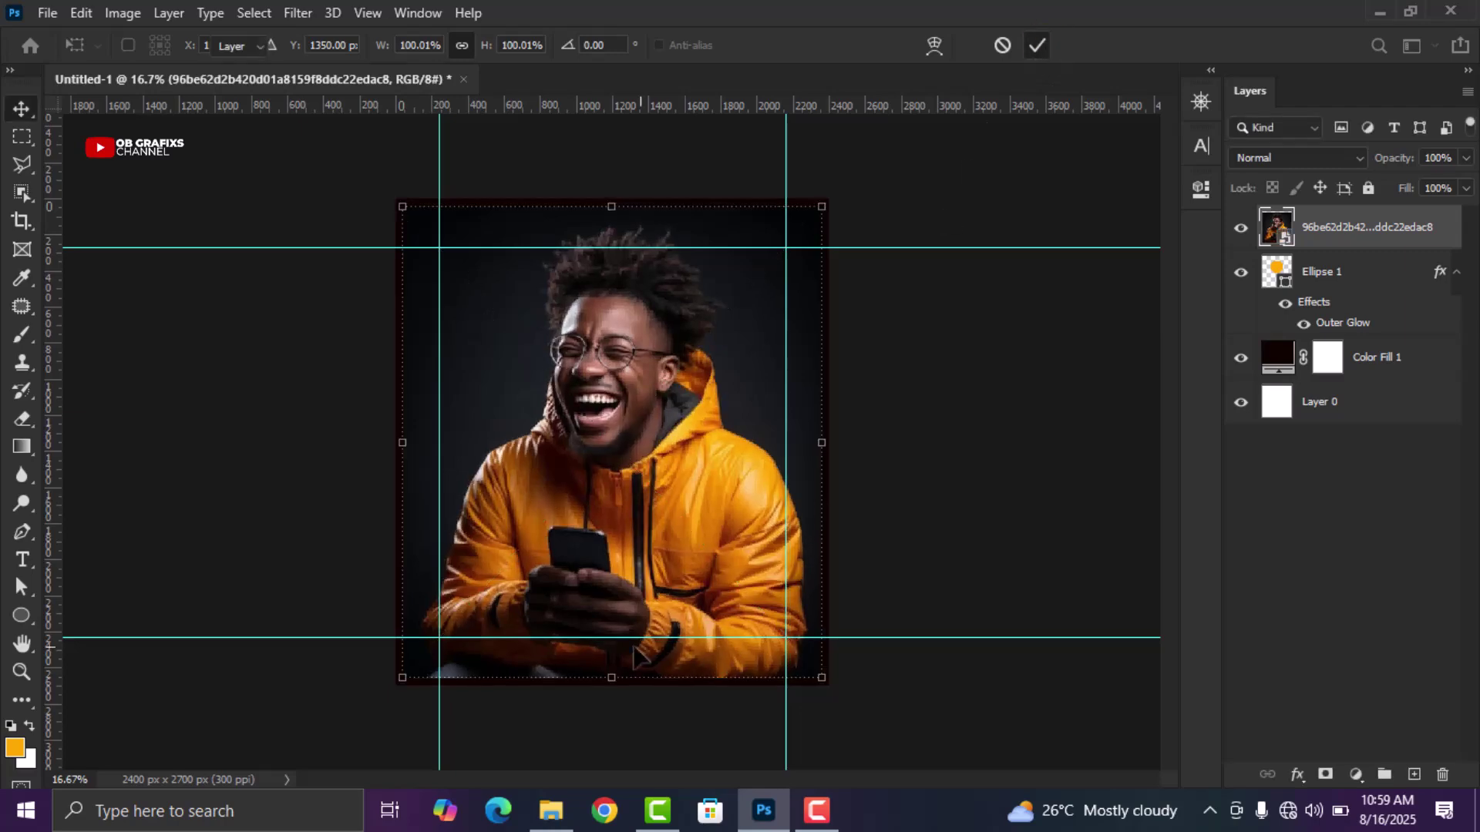
right_click(1366, 239)
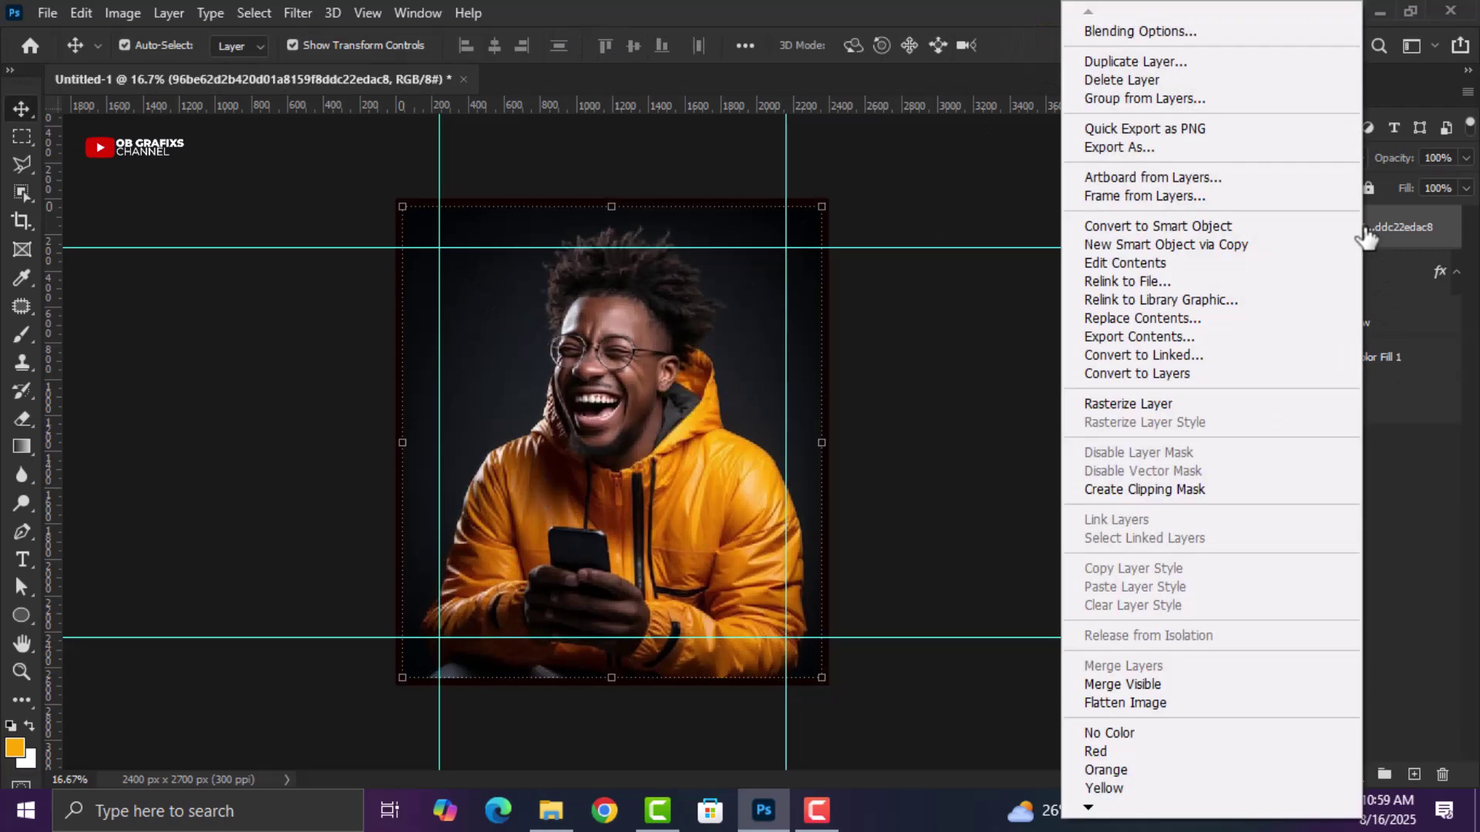
click(1134, 401)
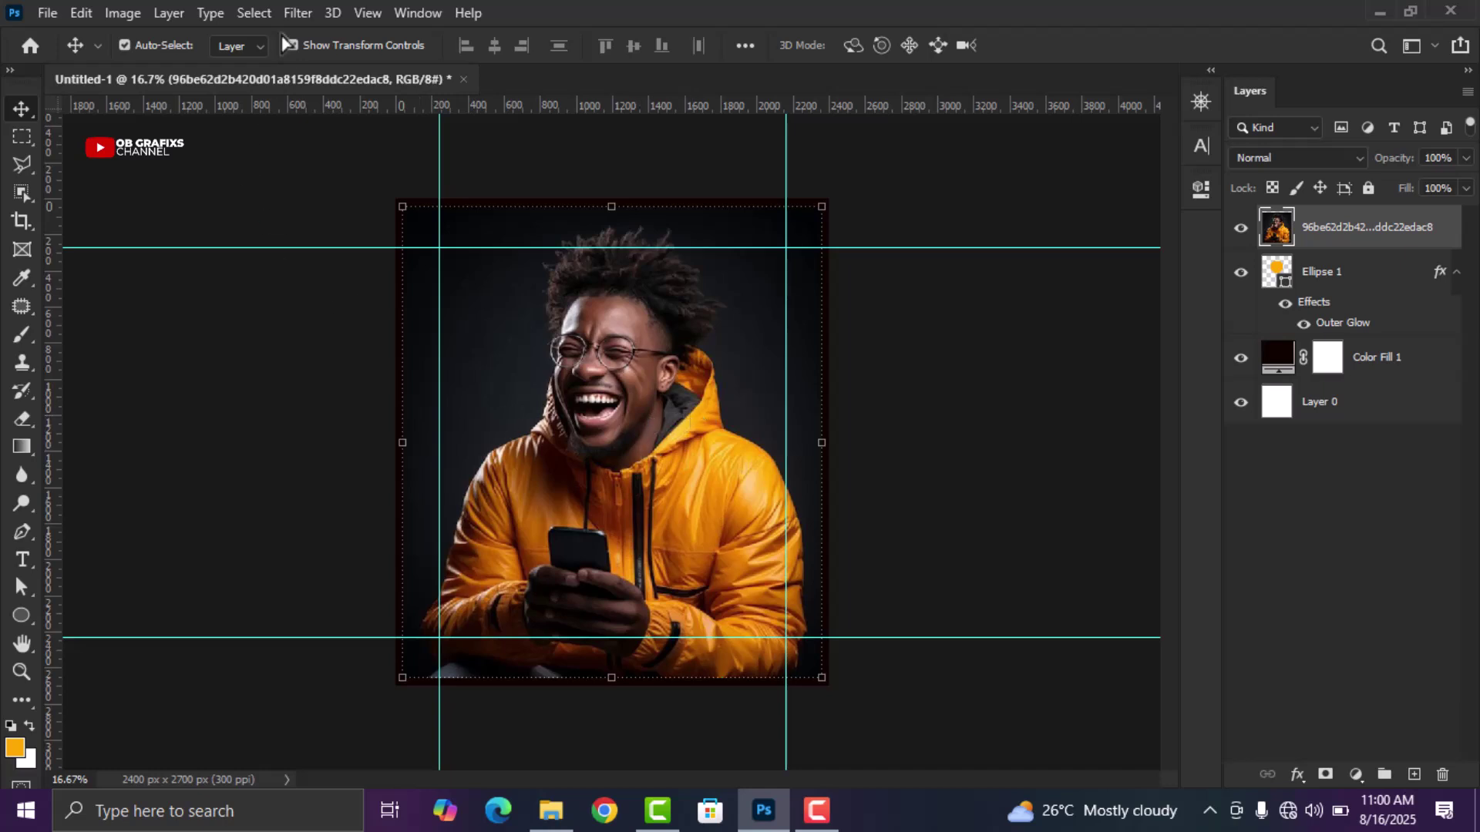
click(256, 13)
click(327, 270)
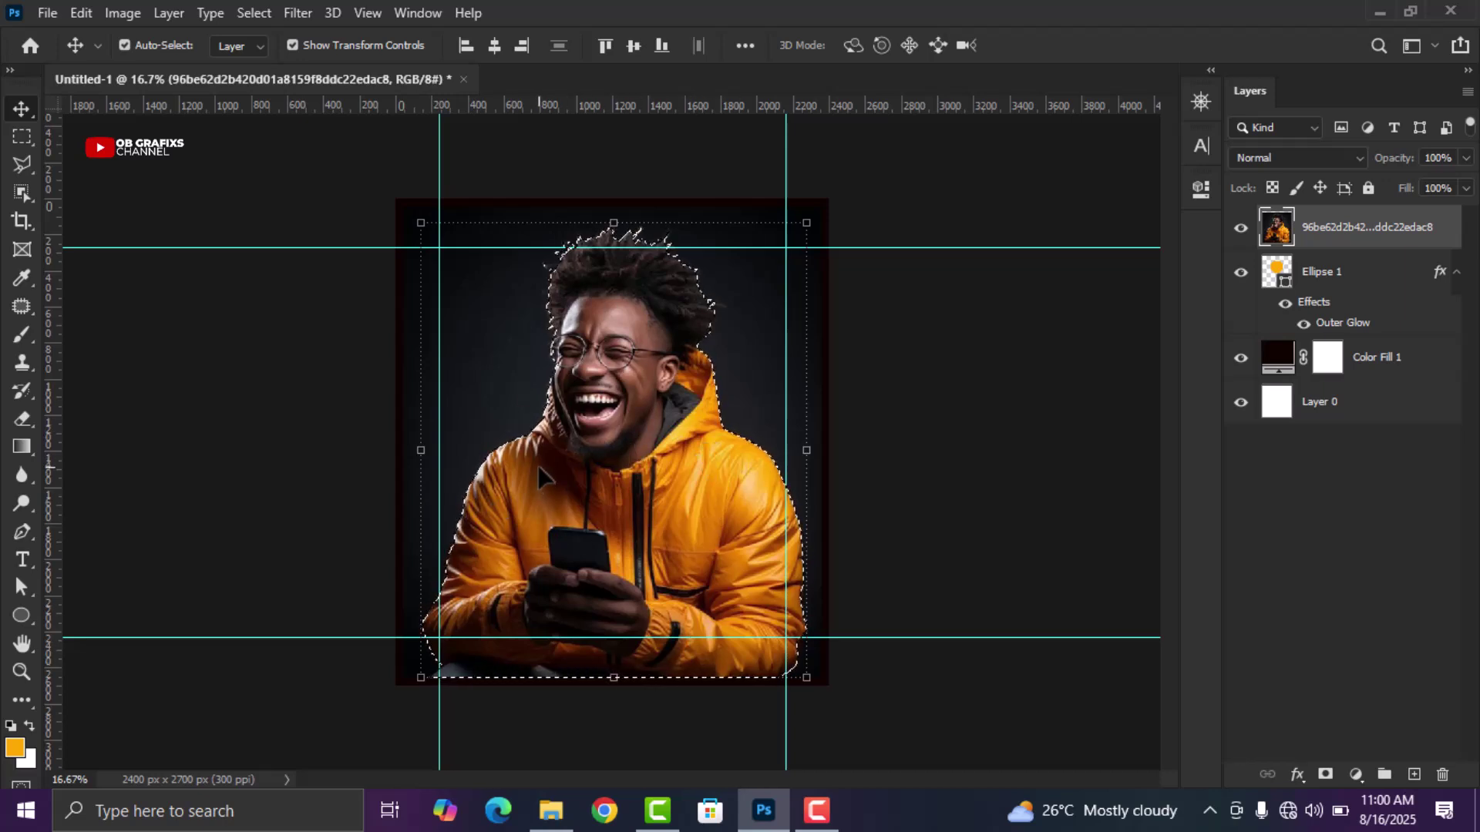
Copy the man to a new layer, delete the original photo, and scale him to about 66% over the circle
key(ctrl+j)
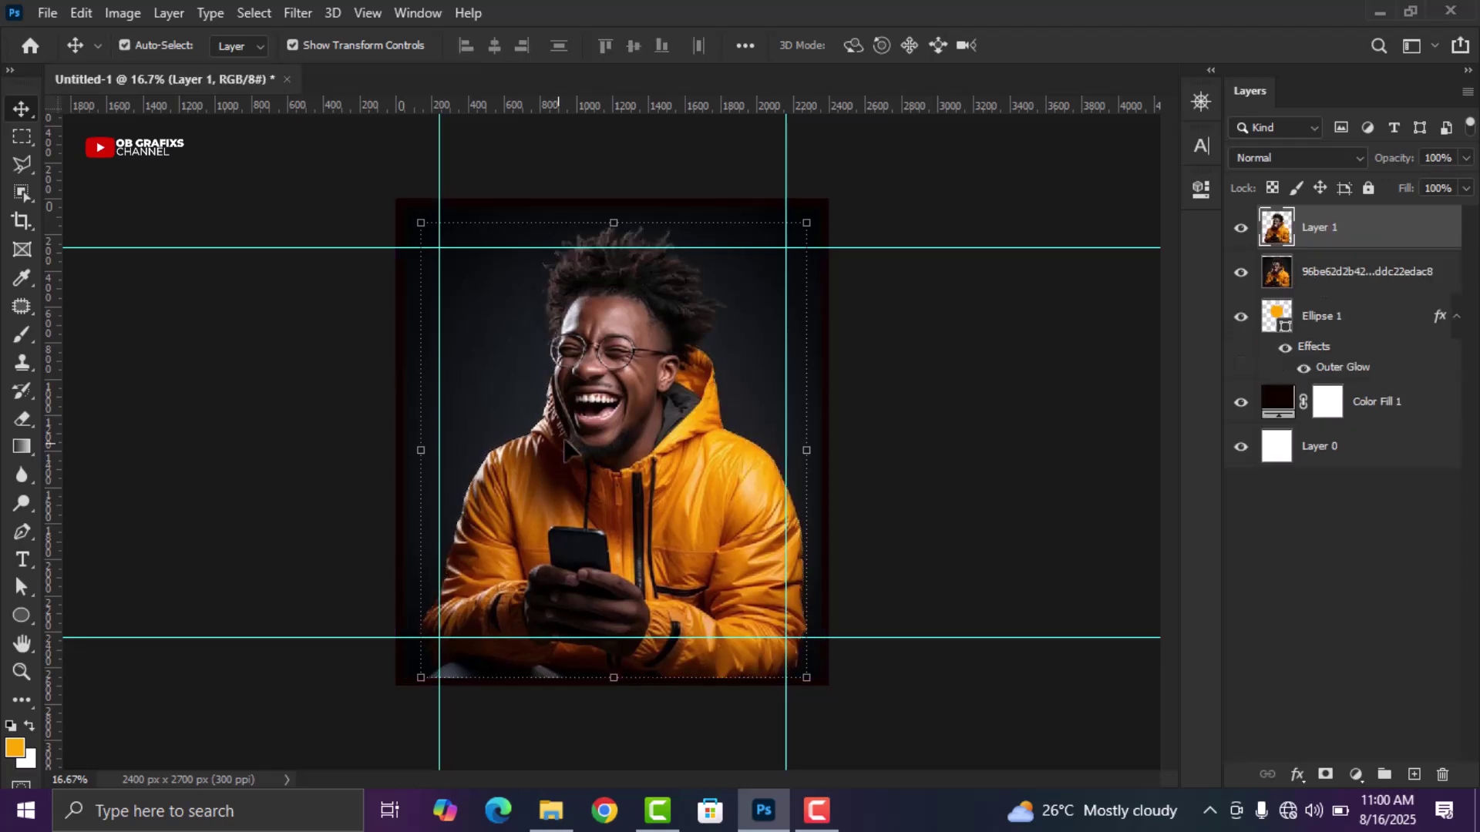
drag(1379, 279, 1444, 777)
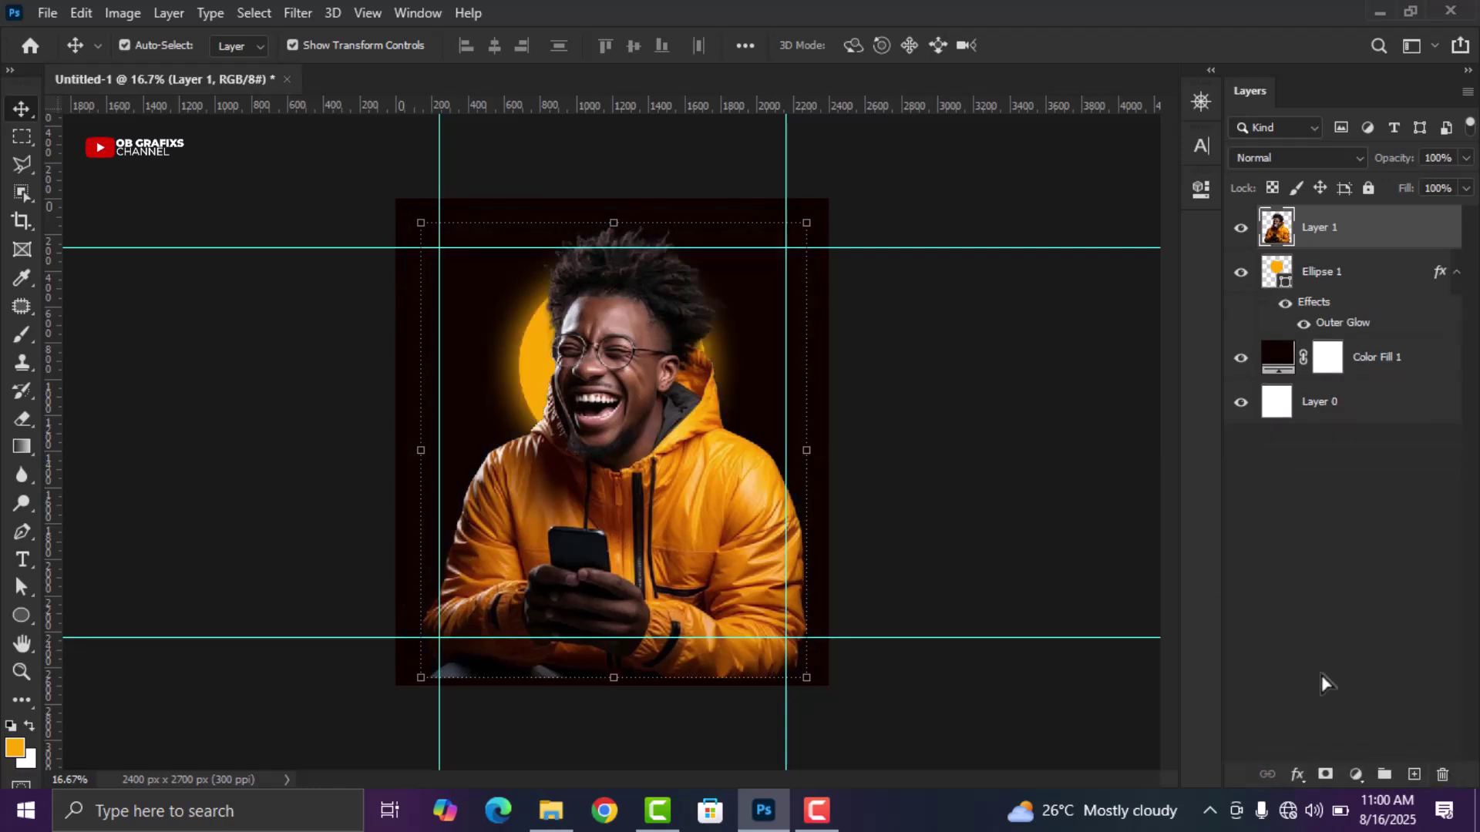
drag(807, 678, 719, 566)
drag(592, 467, 628, 516)
drag(749, 615, 728, 579)
drag(653, 503, 661, 511)
click(1072, 45)
scroll(1063, 337, down, 2)
scroll(958, 433, up, 3)
click(644, 511)
key(shift+Left)
key(shift+Left)
key(shift+Left)
key(shift+Left)
key(shift+Left)
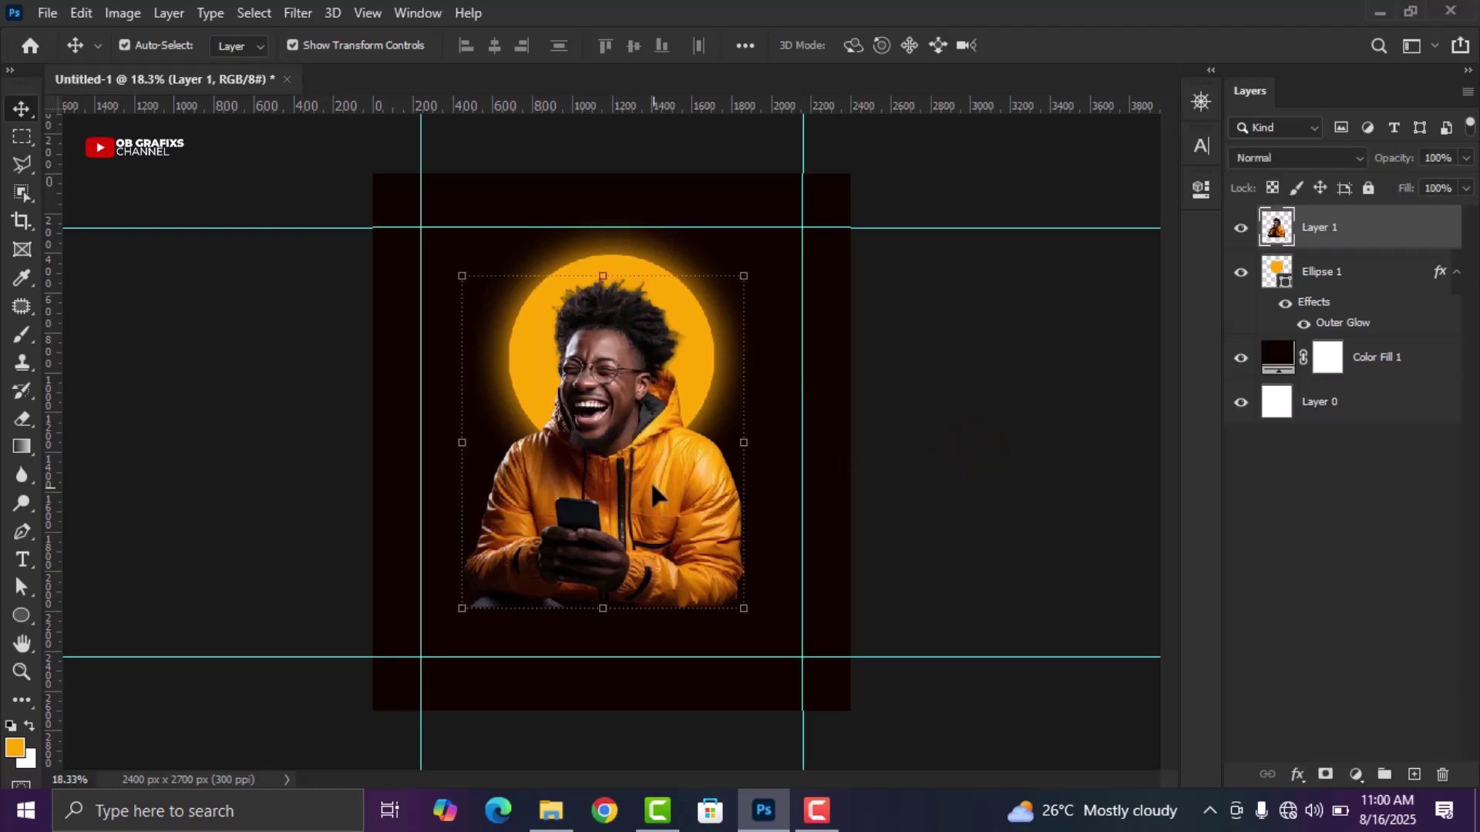
Erase along the bottom of Layer 1 with a large soft eraser so the man fades out
click(26, 422)
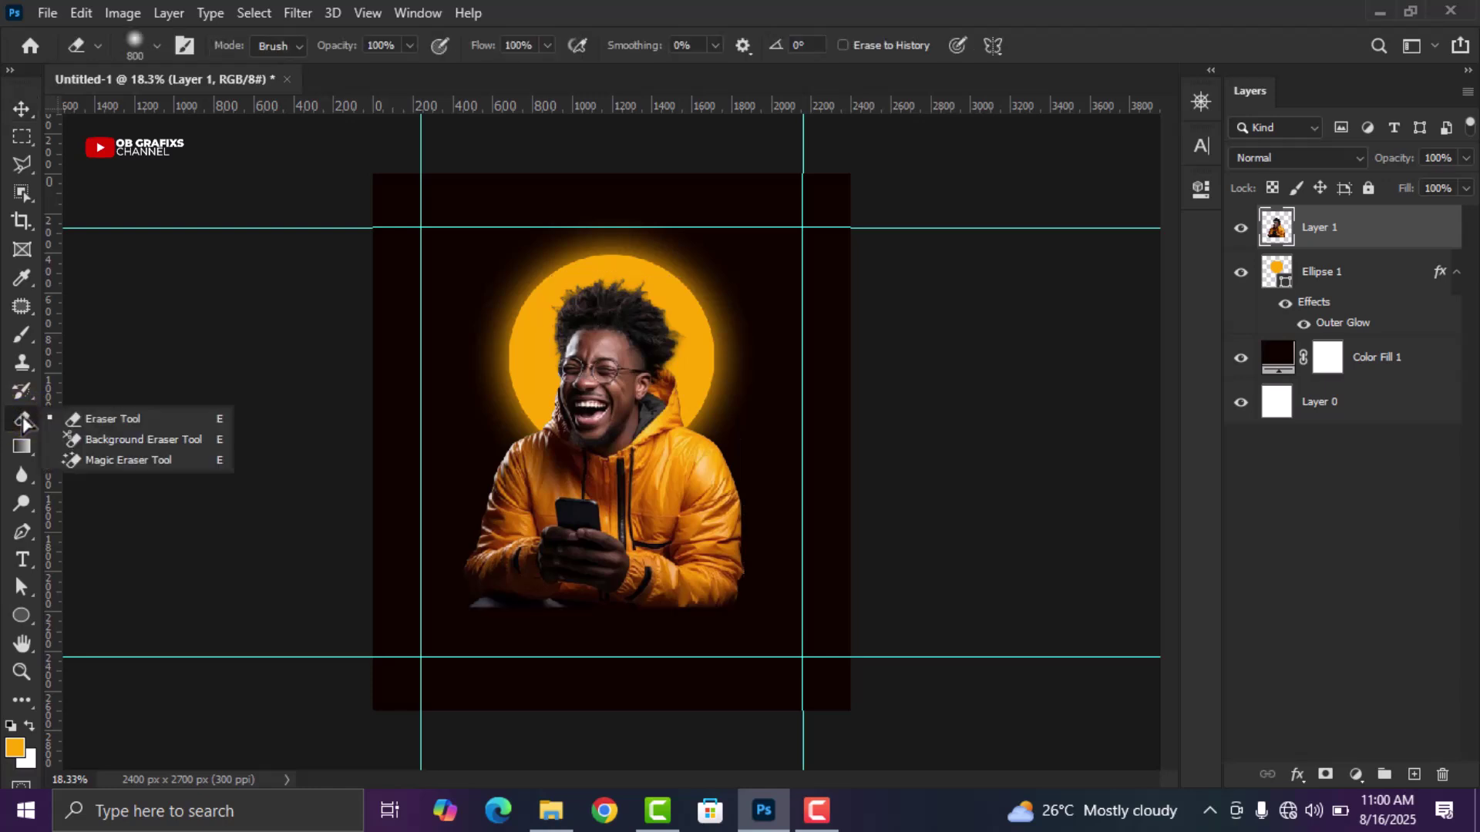
click(95, 420)
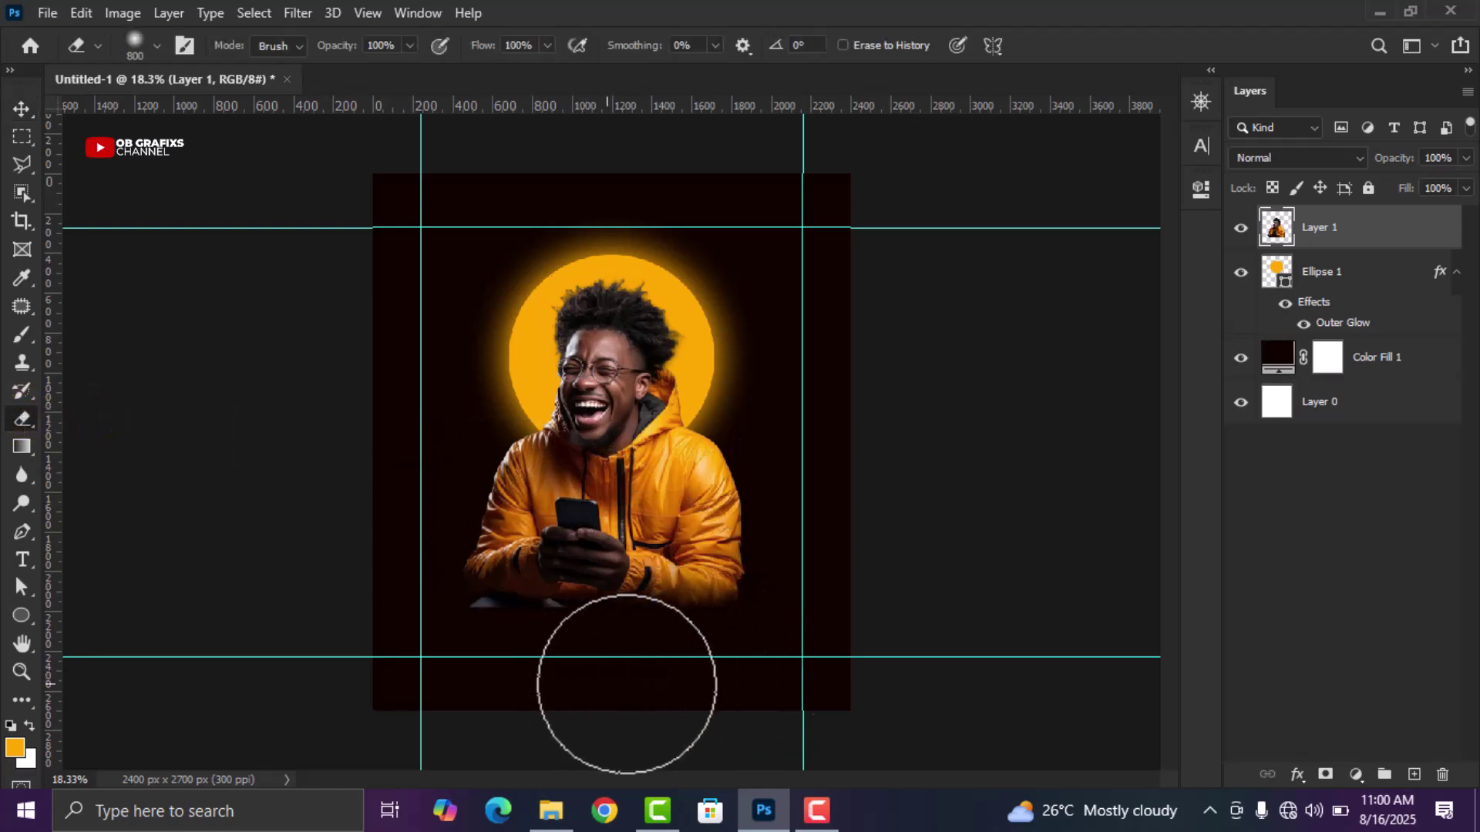
mouse_move(519, 673)
mouse_down()
mouse_move(565, 667)
mouse_move(448, 662)
mouse_move(719, 659)
mouse_move(499, 657)
mouse_move(646, 663)
mouse_move(684, 644)
mouse_move(520, 667)
mouse_up()
click(17, 112)
scroll(627, 578, down, 2)
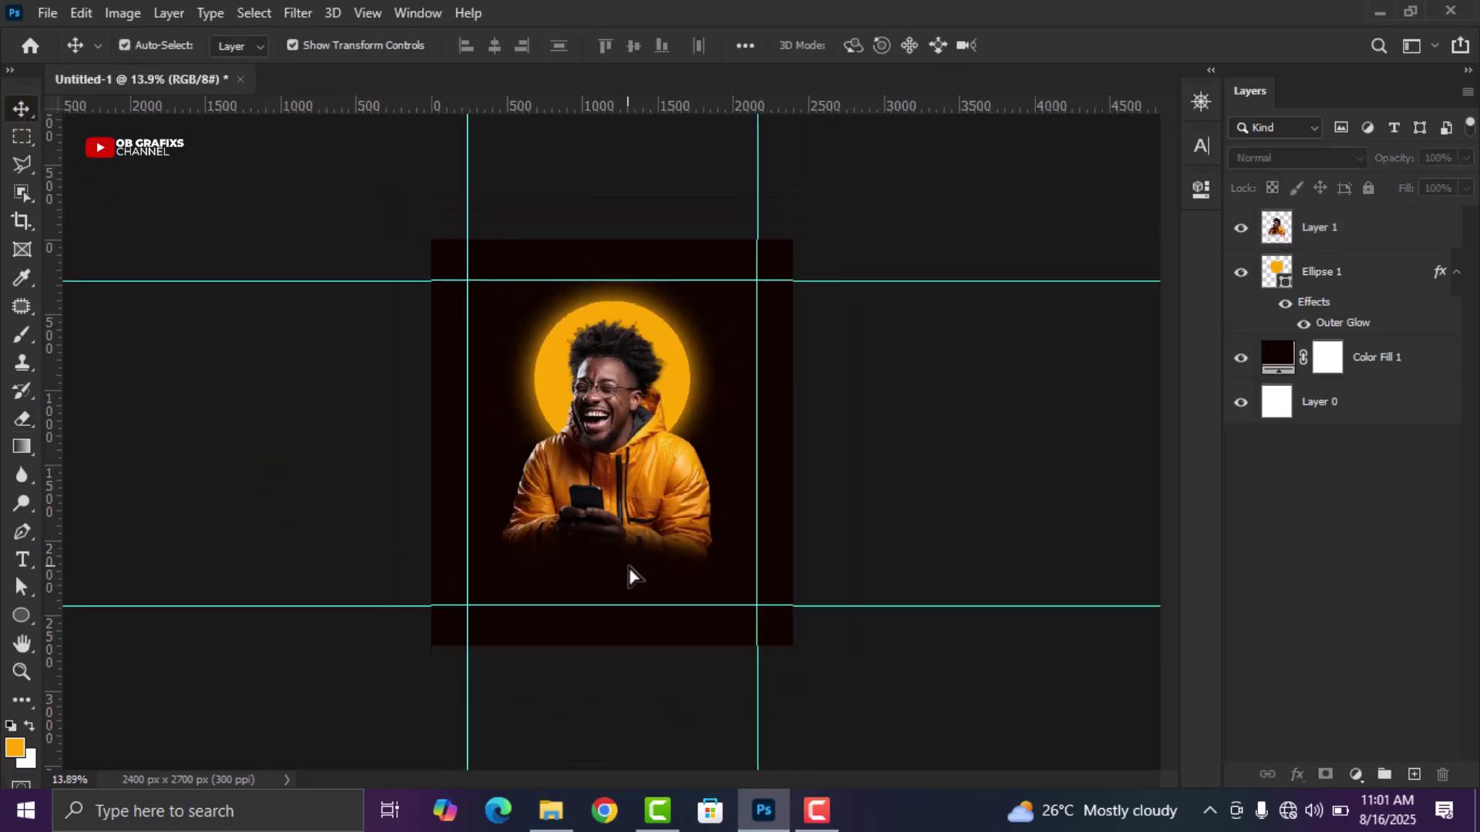
scroll(627, 578, up, 2)
click(968, 527)
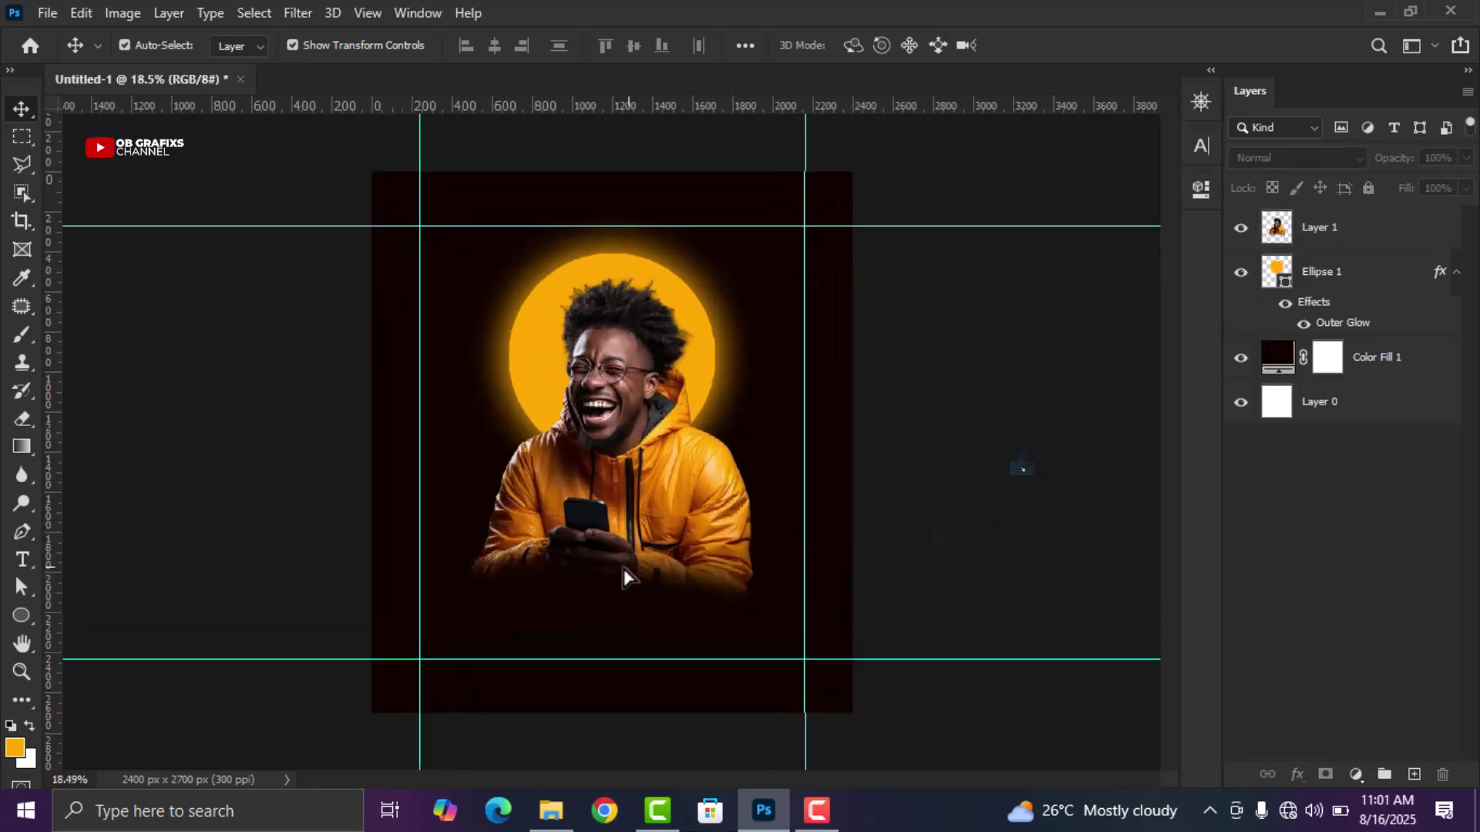
Type NEW and WEEK on two lines and centre the text over the man's hands
click(22, 560)
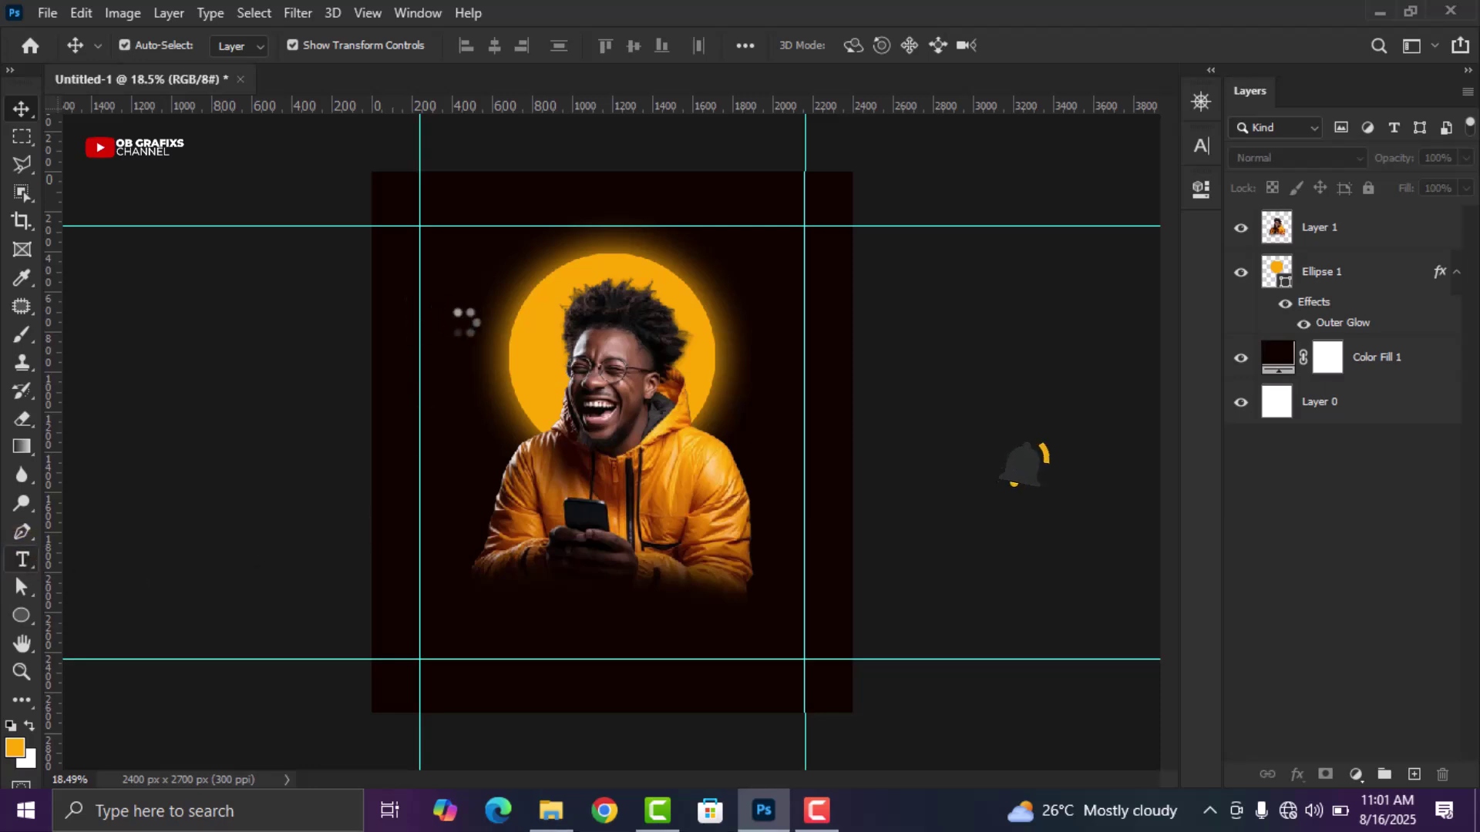
click(448, 552)
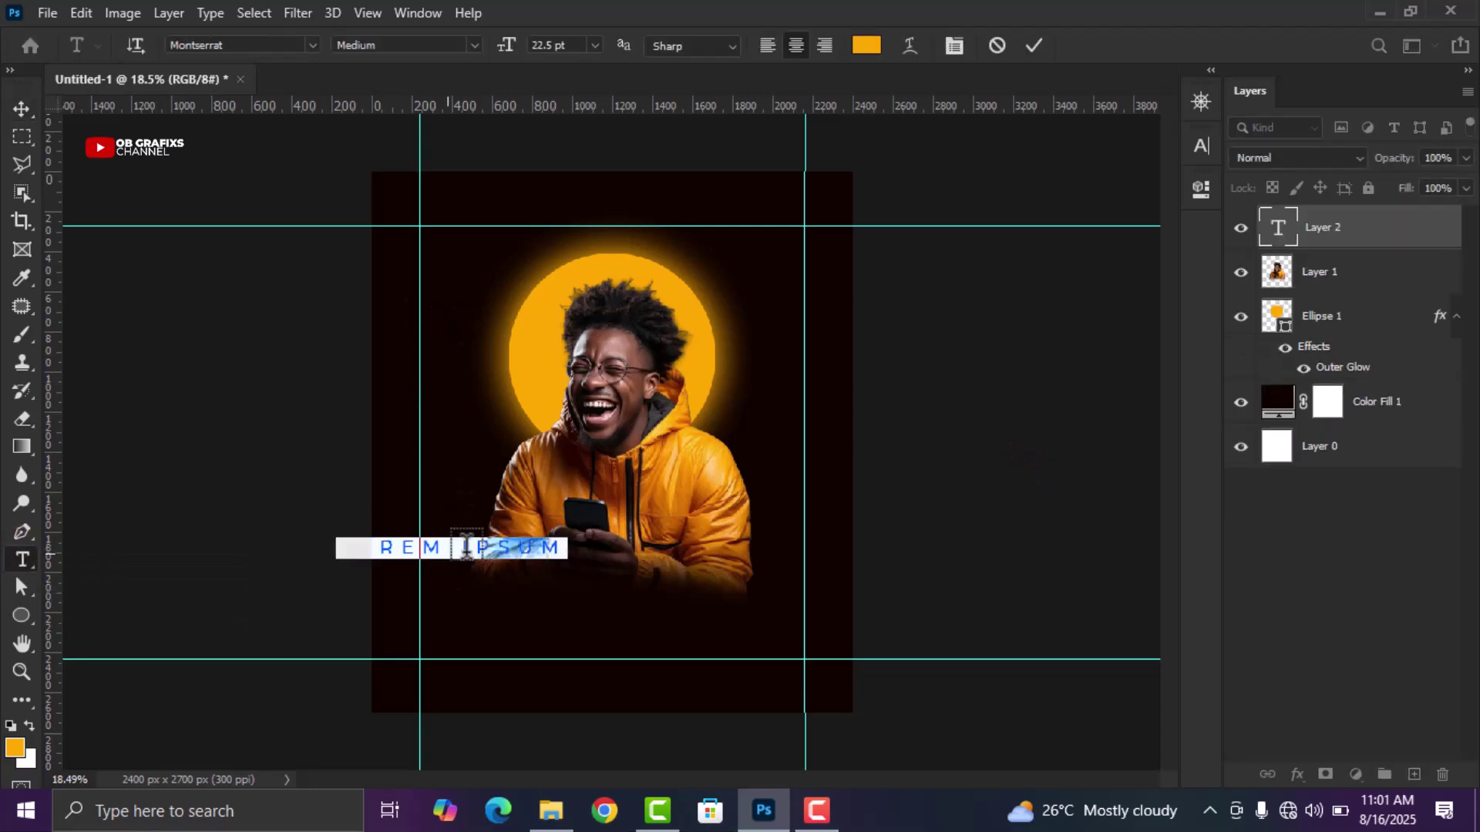
text(NEW)
key(Return)
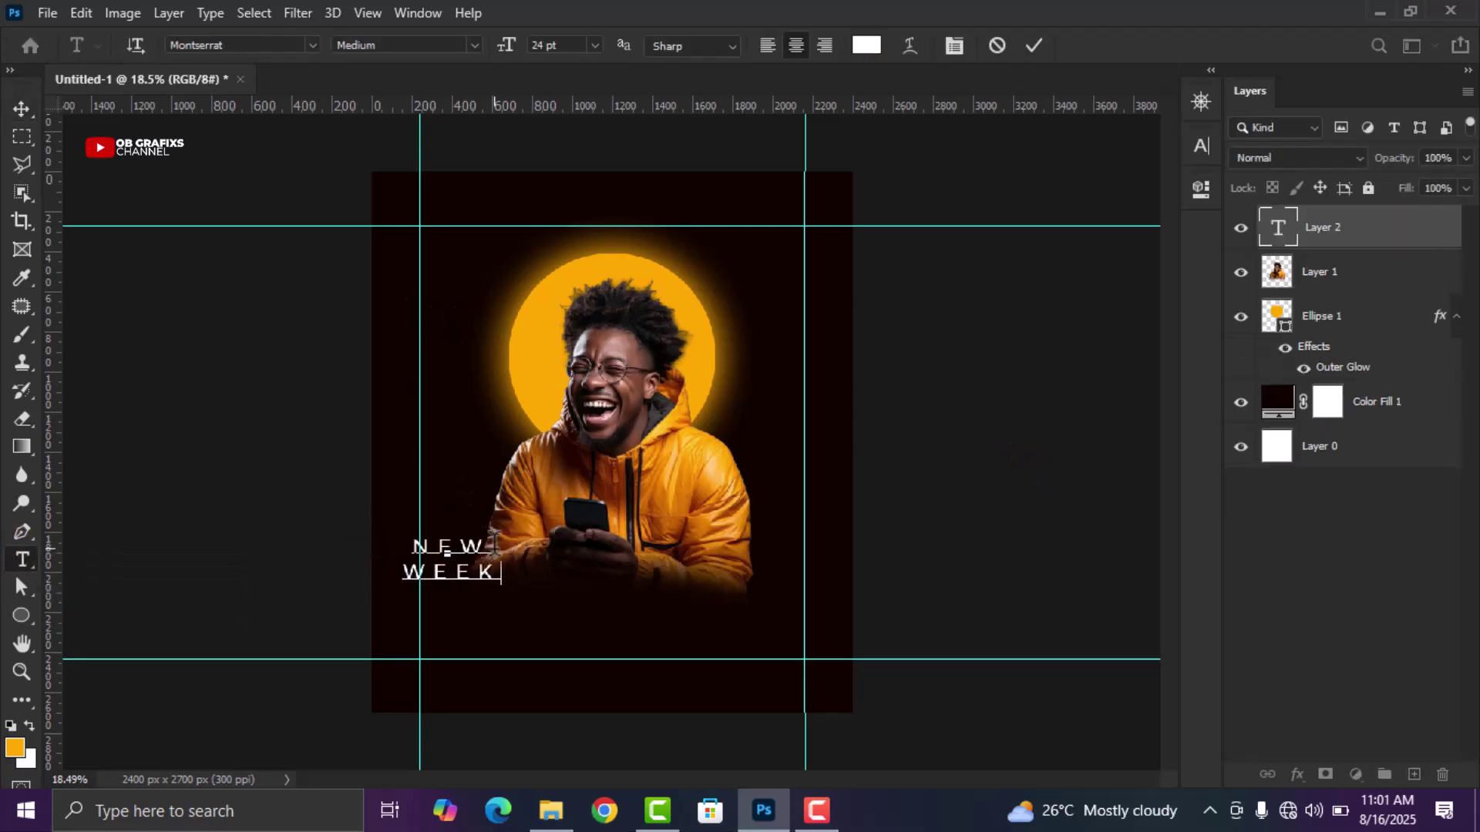
click(1033, 46)
click(21, 109)
drag(461, 580, 583, 595)
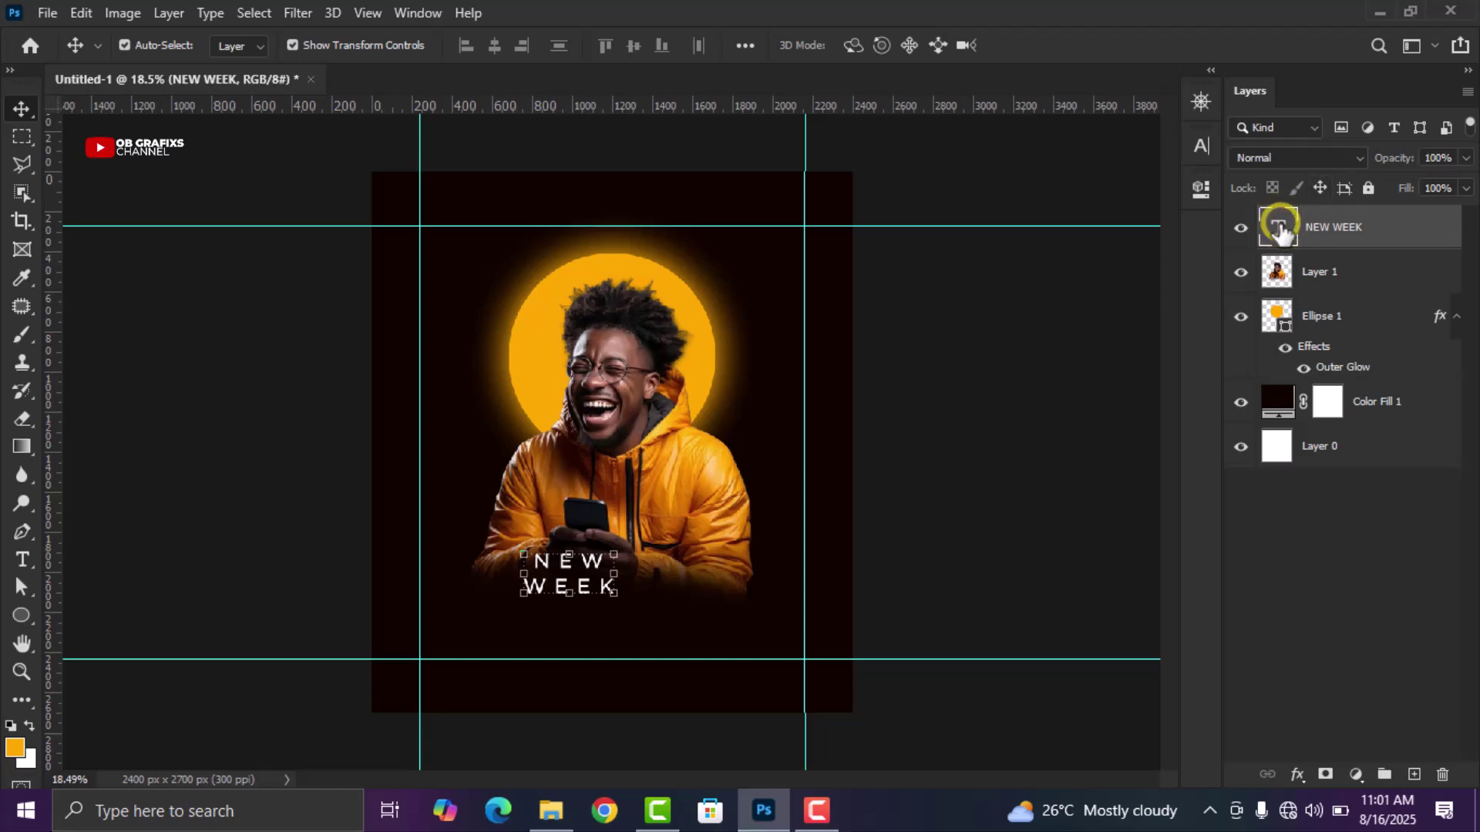
Format the headline as Montserrat Black, 60 pt, 48 pt leading and -40 tracking
double_click(1279, 229)
click(1200, 145)
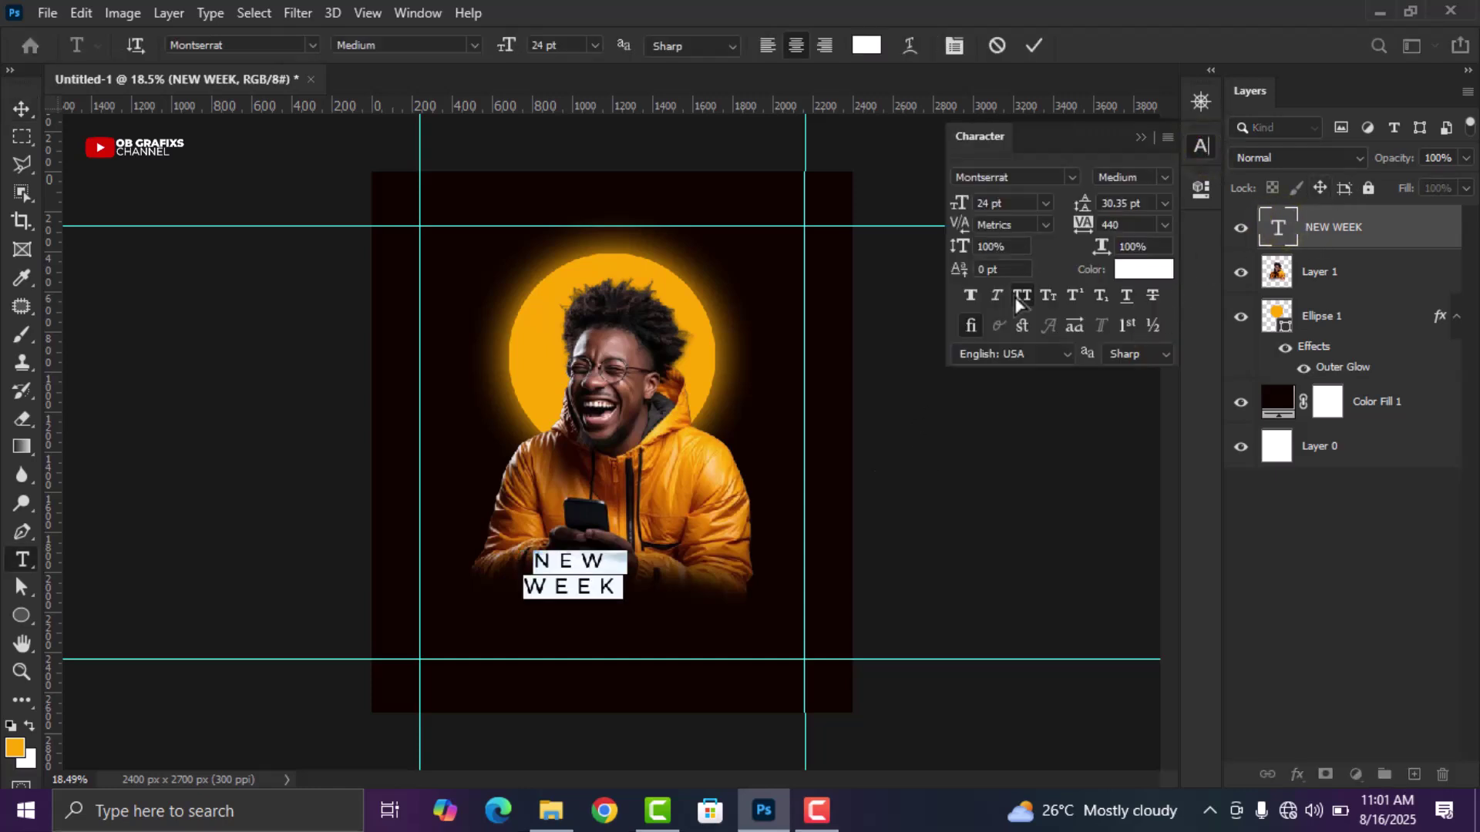
click(969, 301)
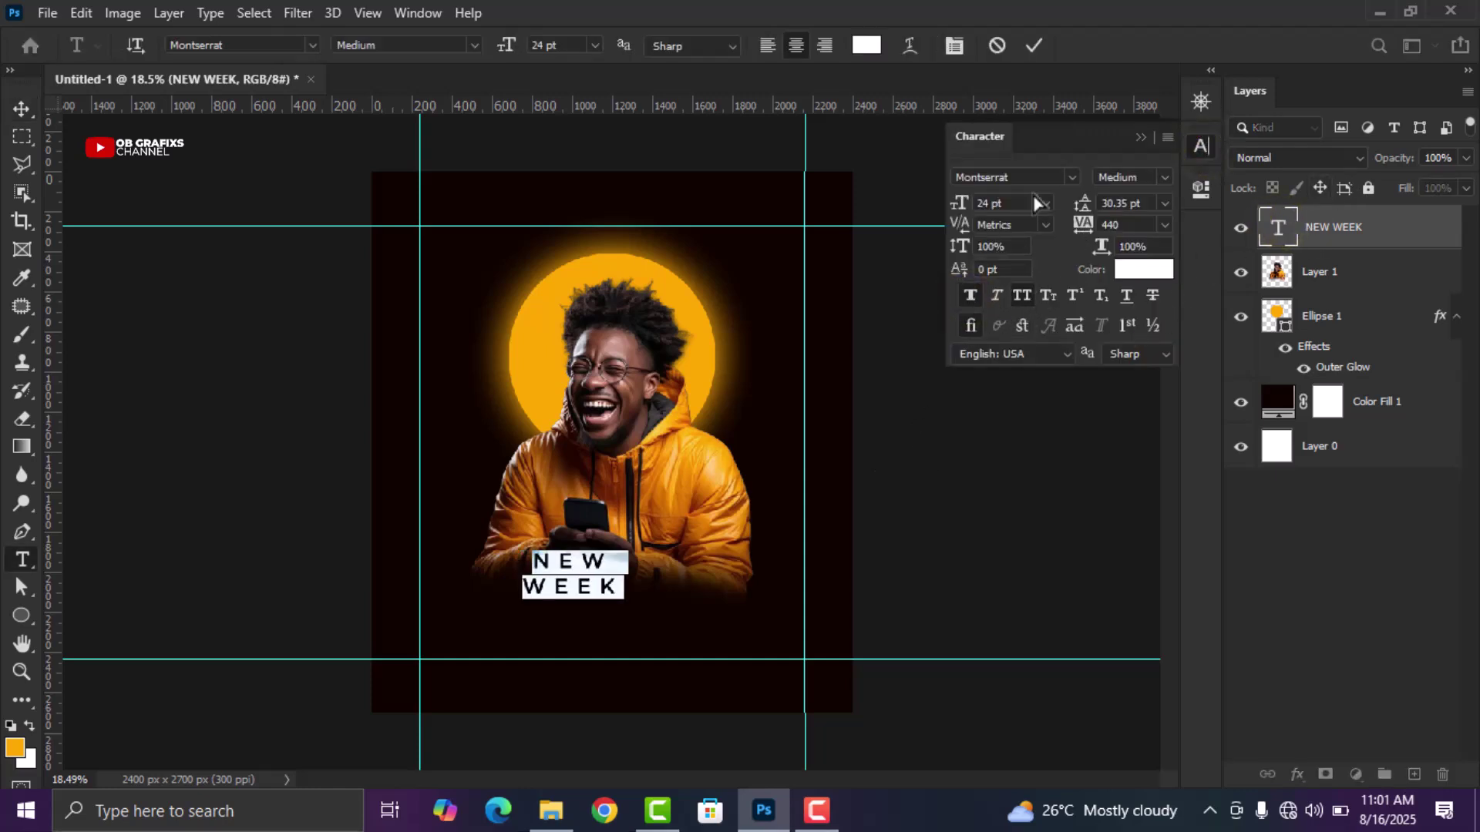
click(1115, 225)
scroll(1115, 220, down, 20)
scroll(1115, 222, down, 16)
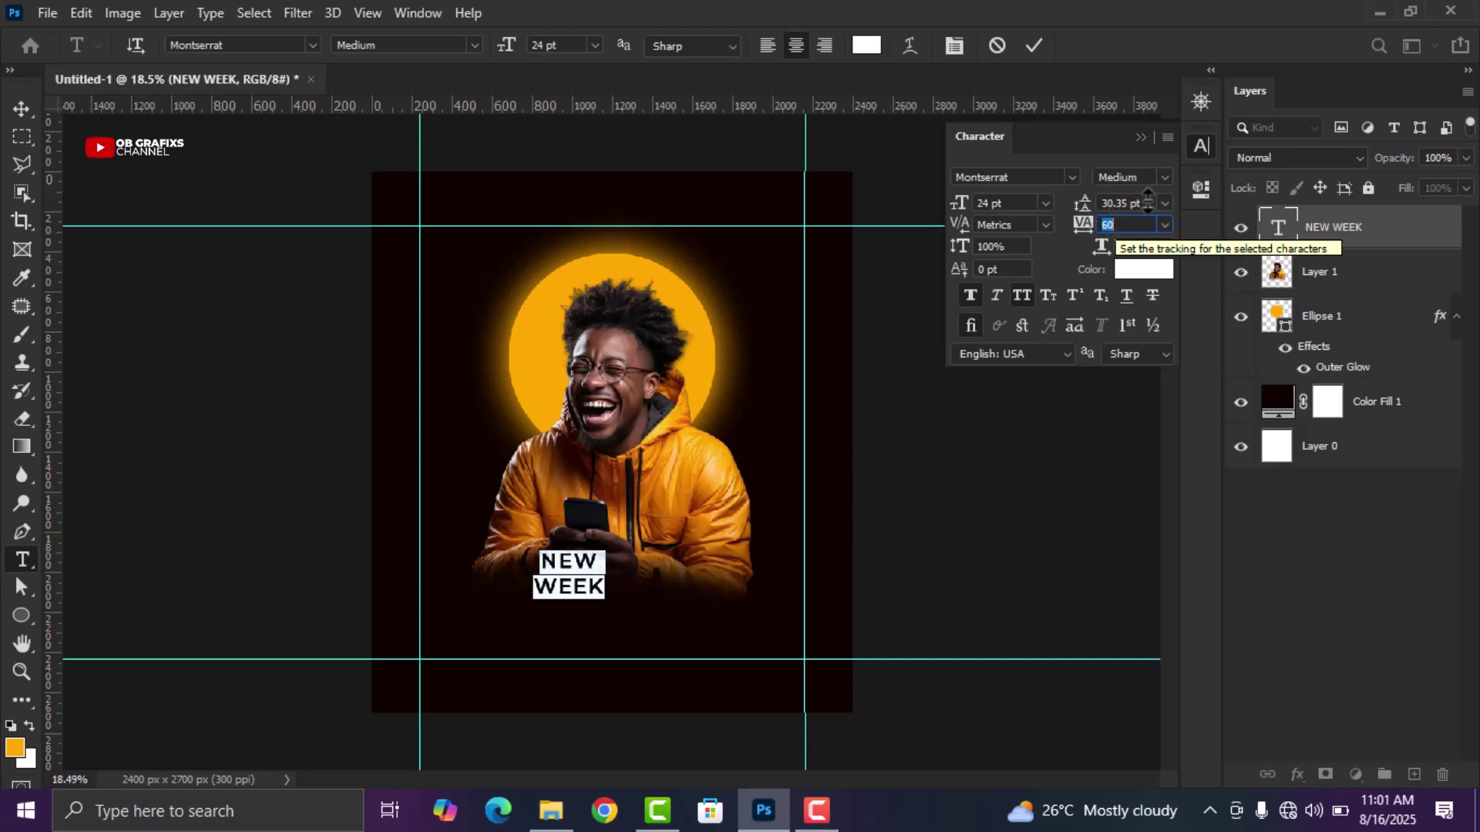
click(1166, 178)
click(1131, 474)
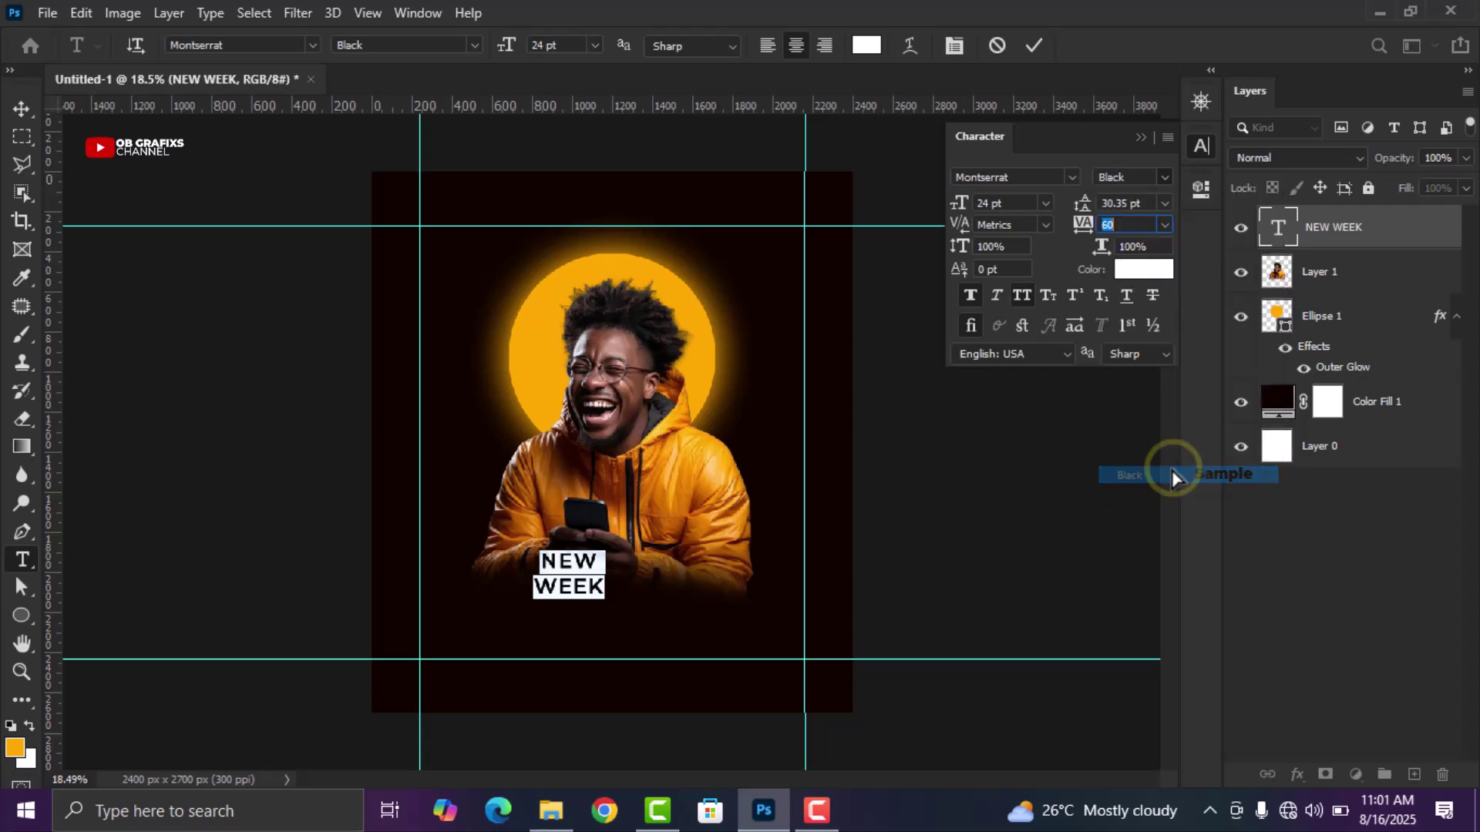
click(992, 204)
scroll(992, 205, up, 20)
scroll(992, 204, up, 5)
scroll(992, 204, up, 3)
click(1112, 224)
click(1133, 202)
scroll(1122, 202, up, 13)
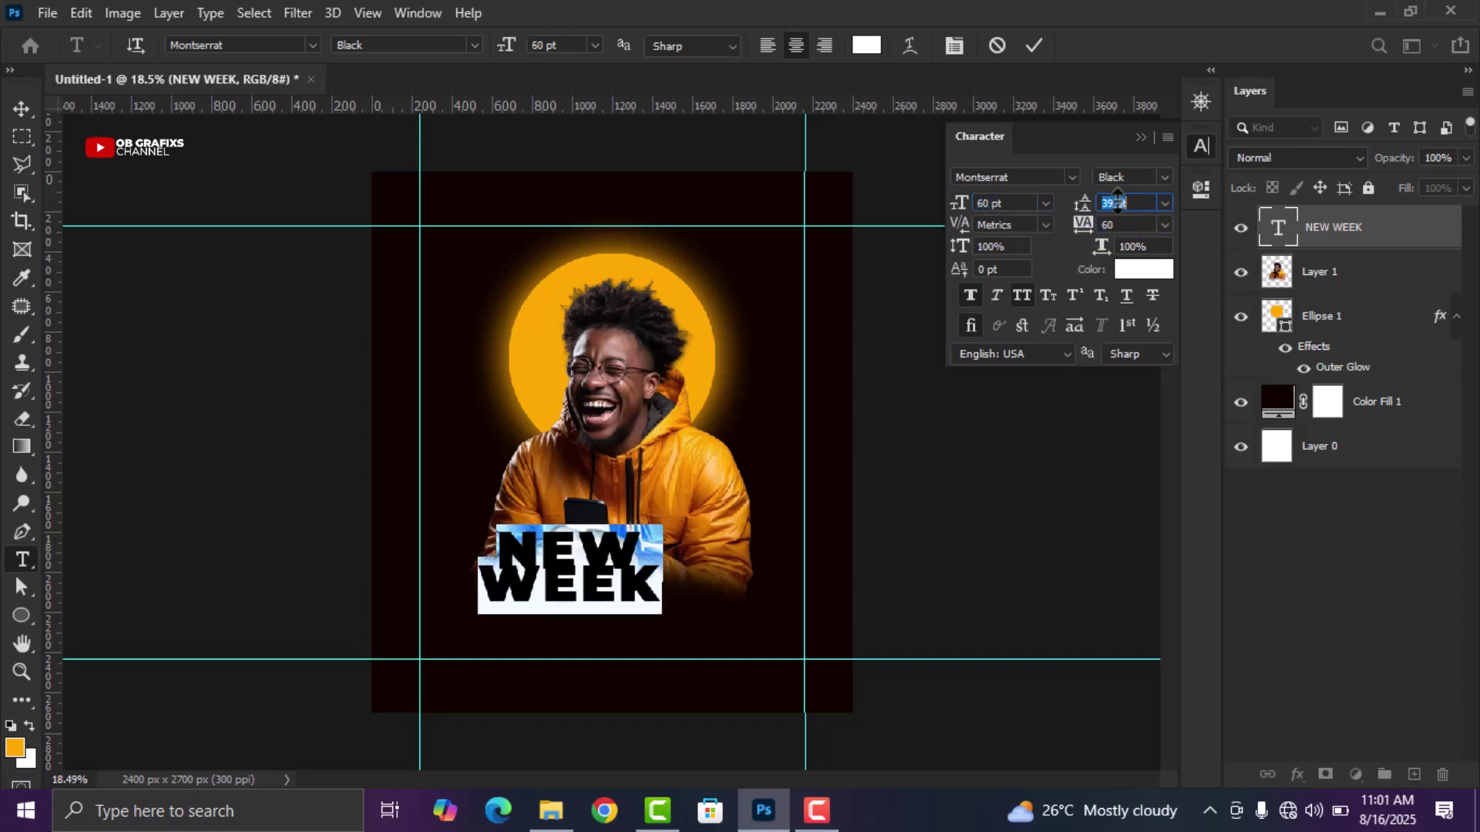
scroll(1118, 201, up, 5)
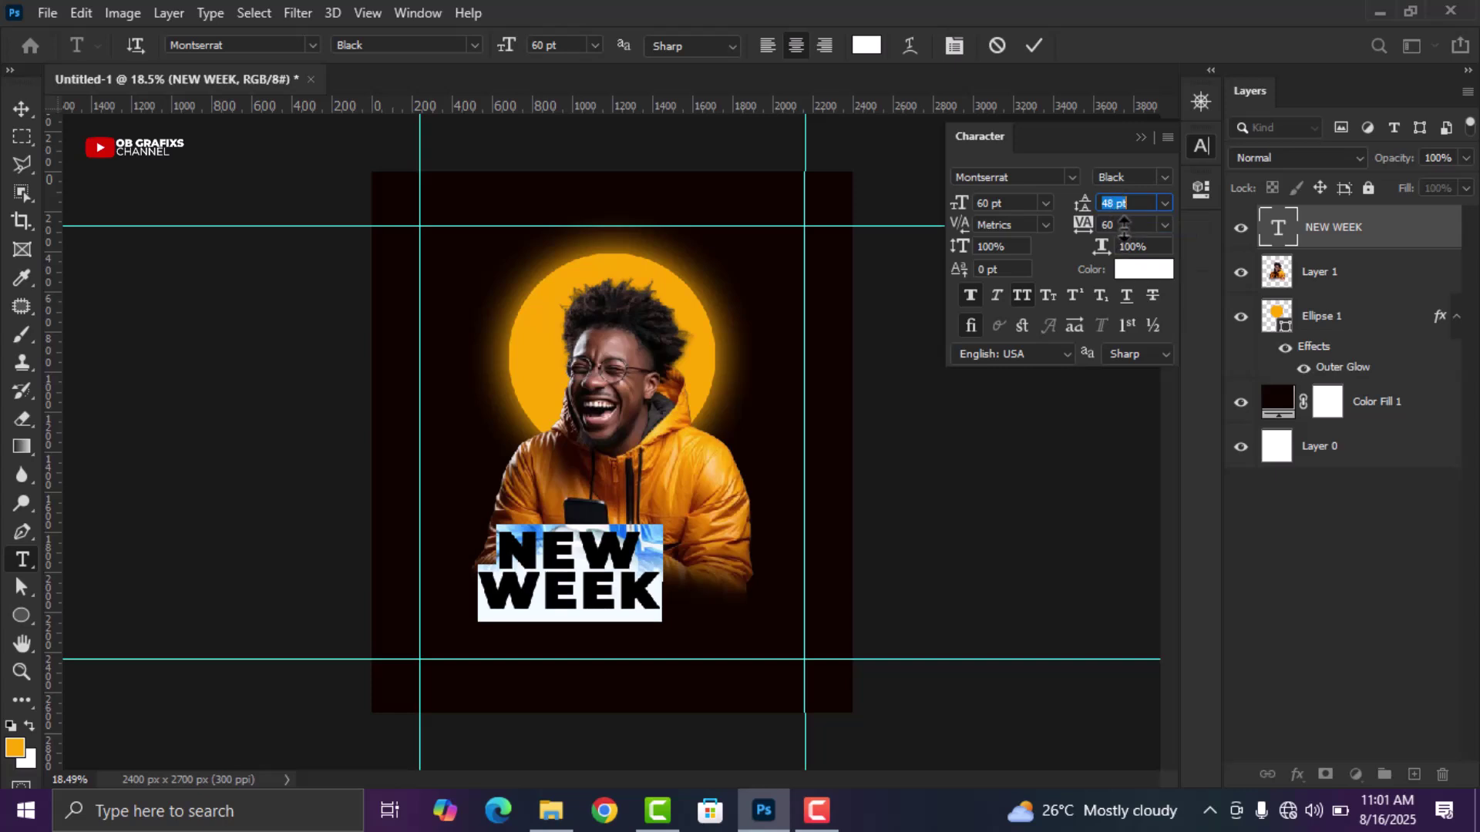
click(1108, 224)
scroll(1110, 224, down, 4)
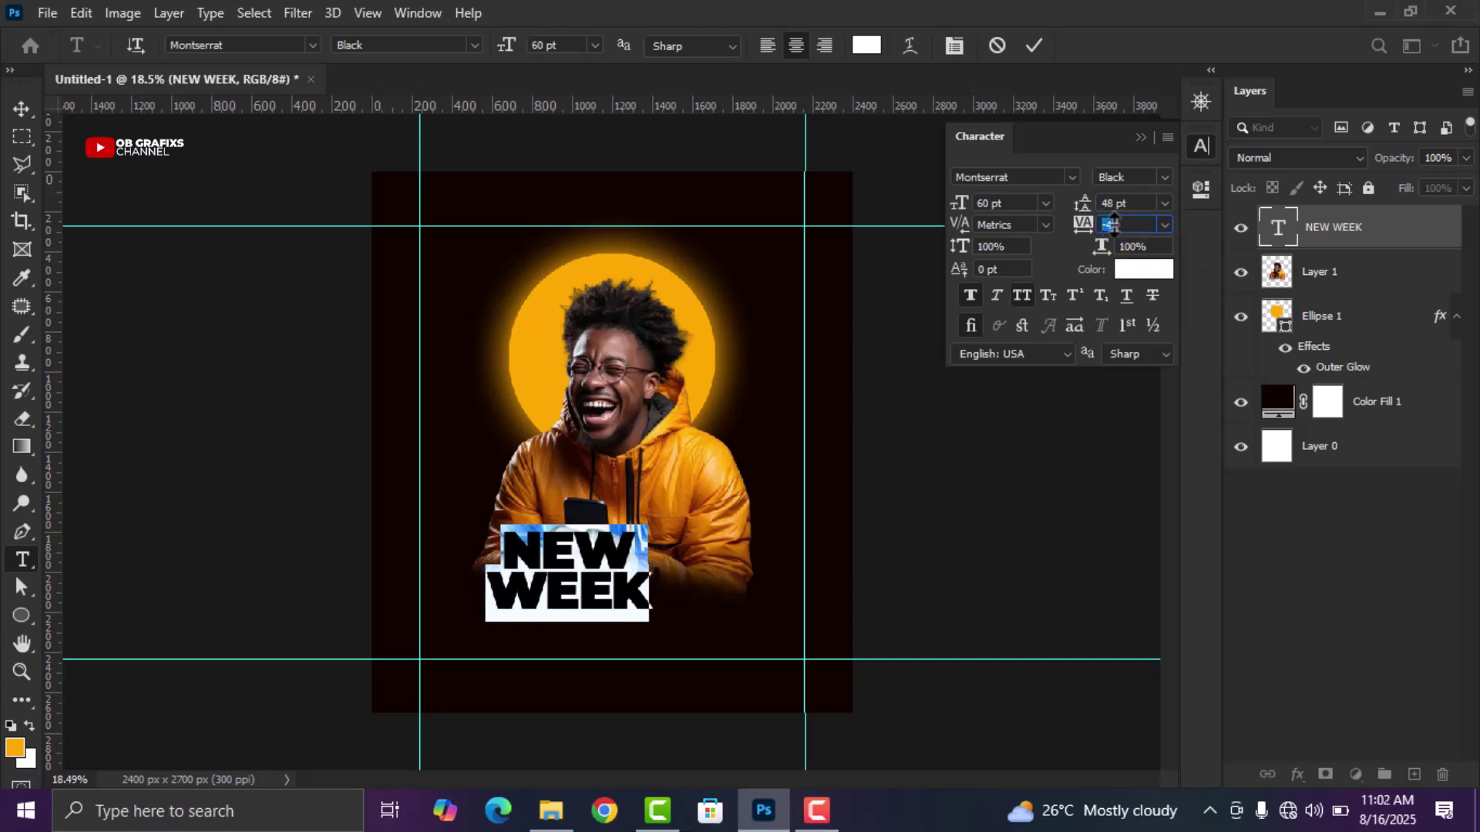
click(1034, 45)
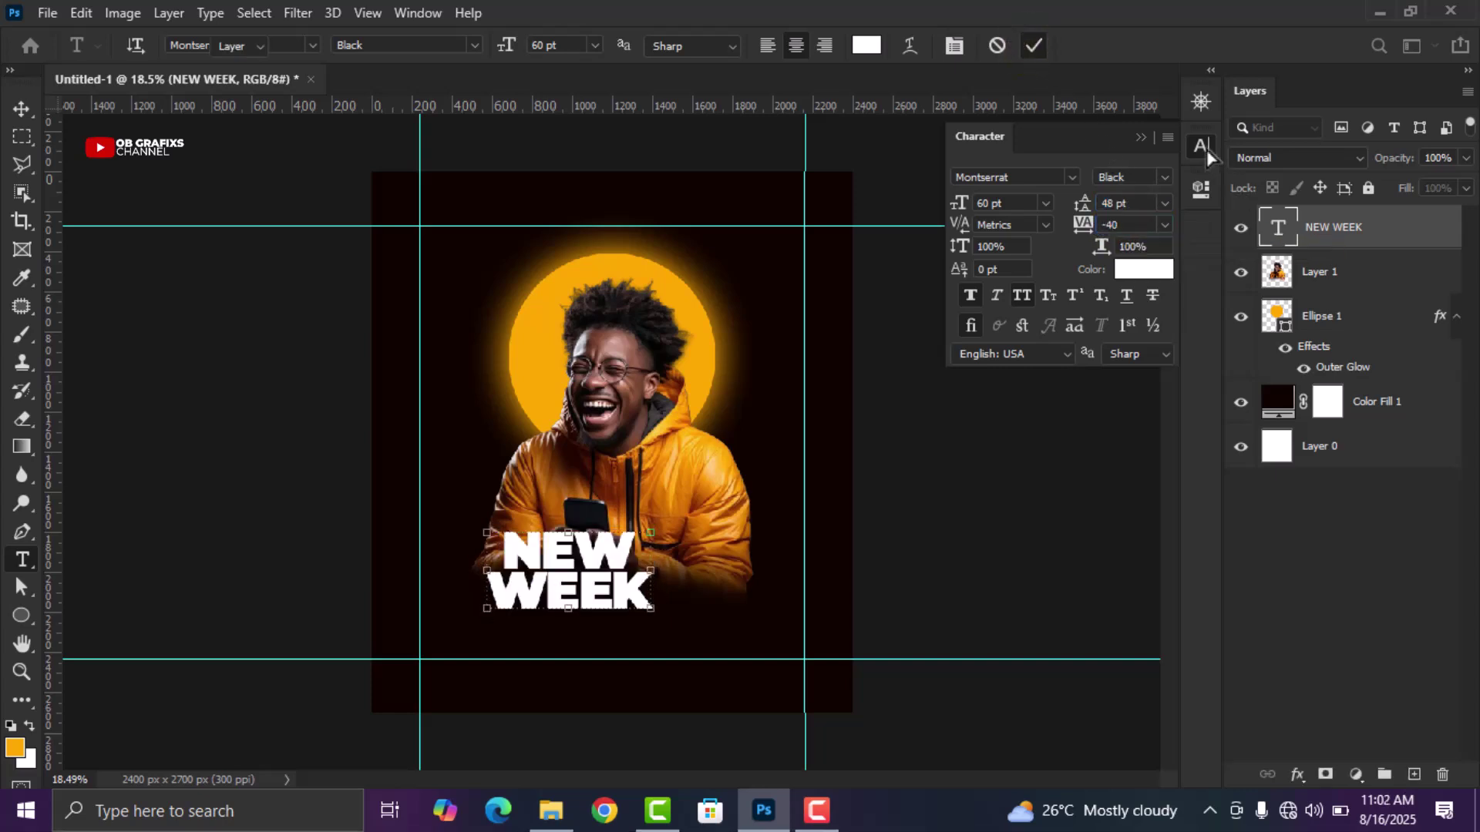
Enlarge the NEW WEEK headline slightly and nudge it down
key(v)
drag(660, 611, 667, 629)
drag(574, 567, 603, 588)
click(1073, 45)
scroll(908, 512, down, 1)
click(568, 717)
Type GOD BLESS THE WEEK at 18 pt and move it just below the headline
scroll(568, 717, up, 2)
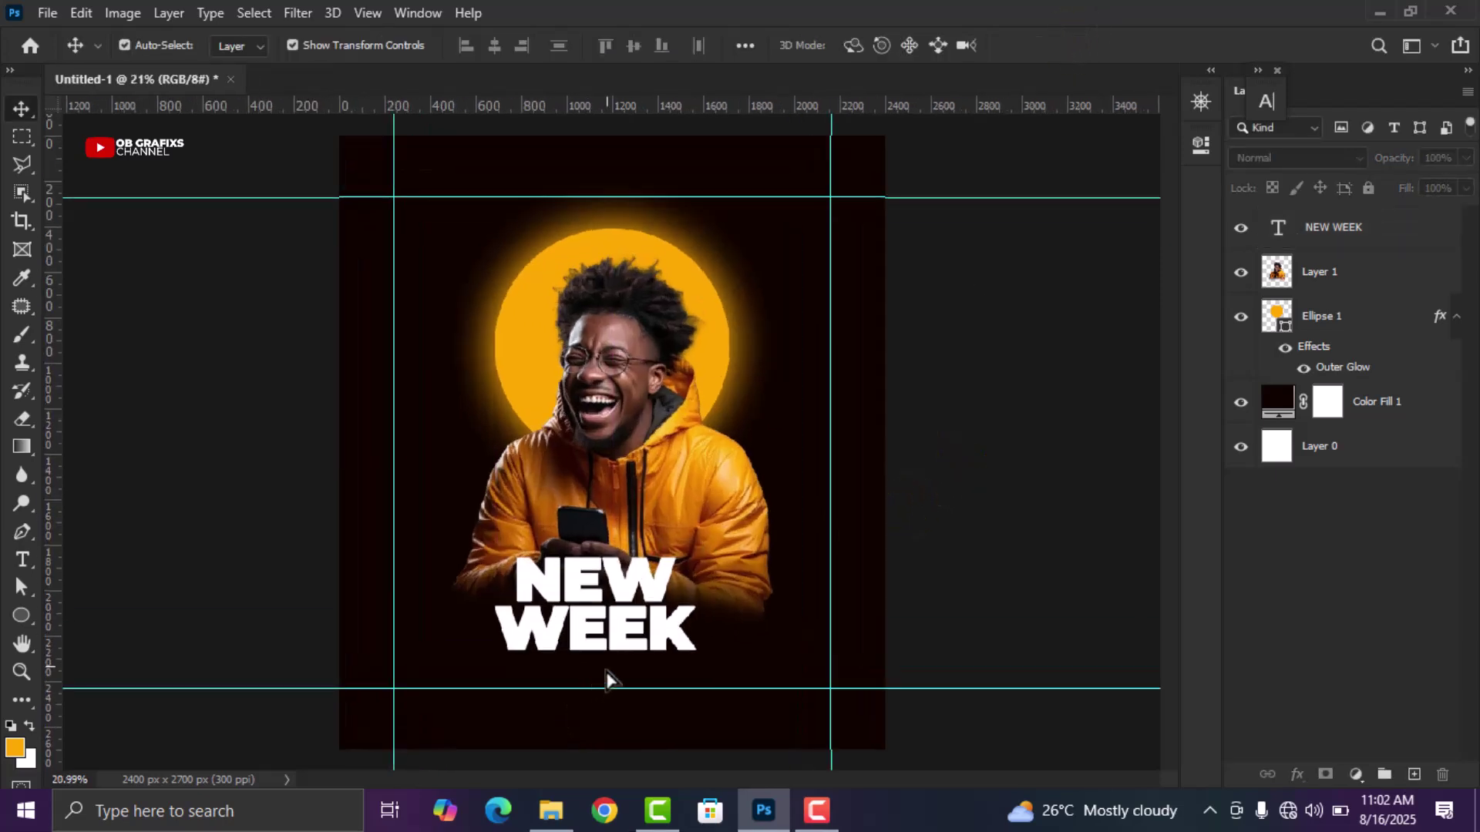
click(22, 561)
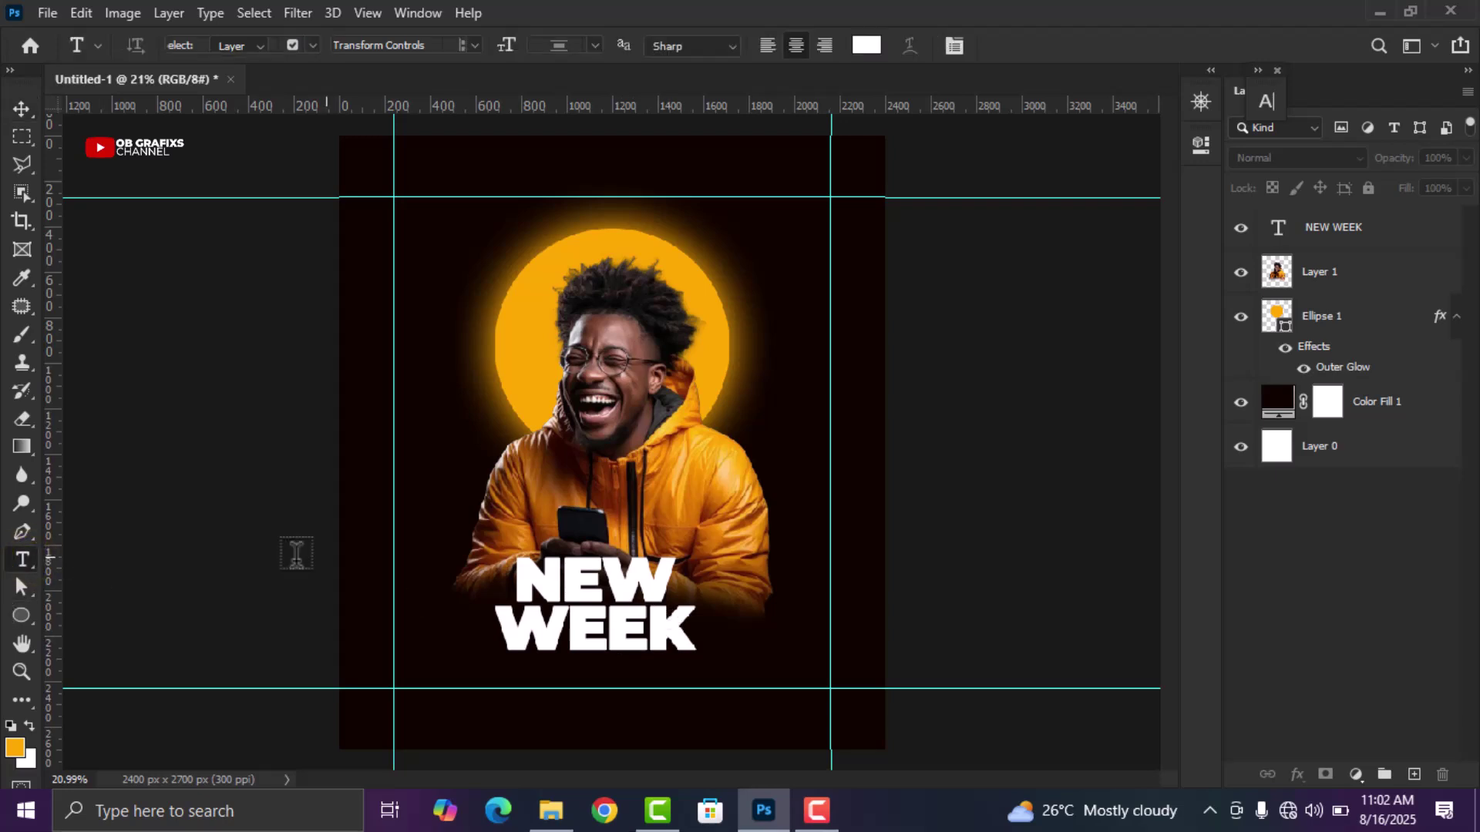
click(440, 390)
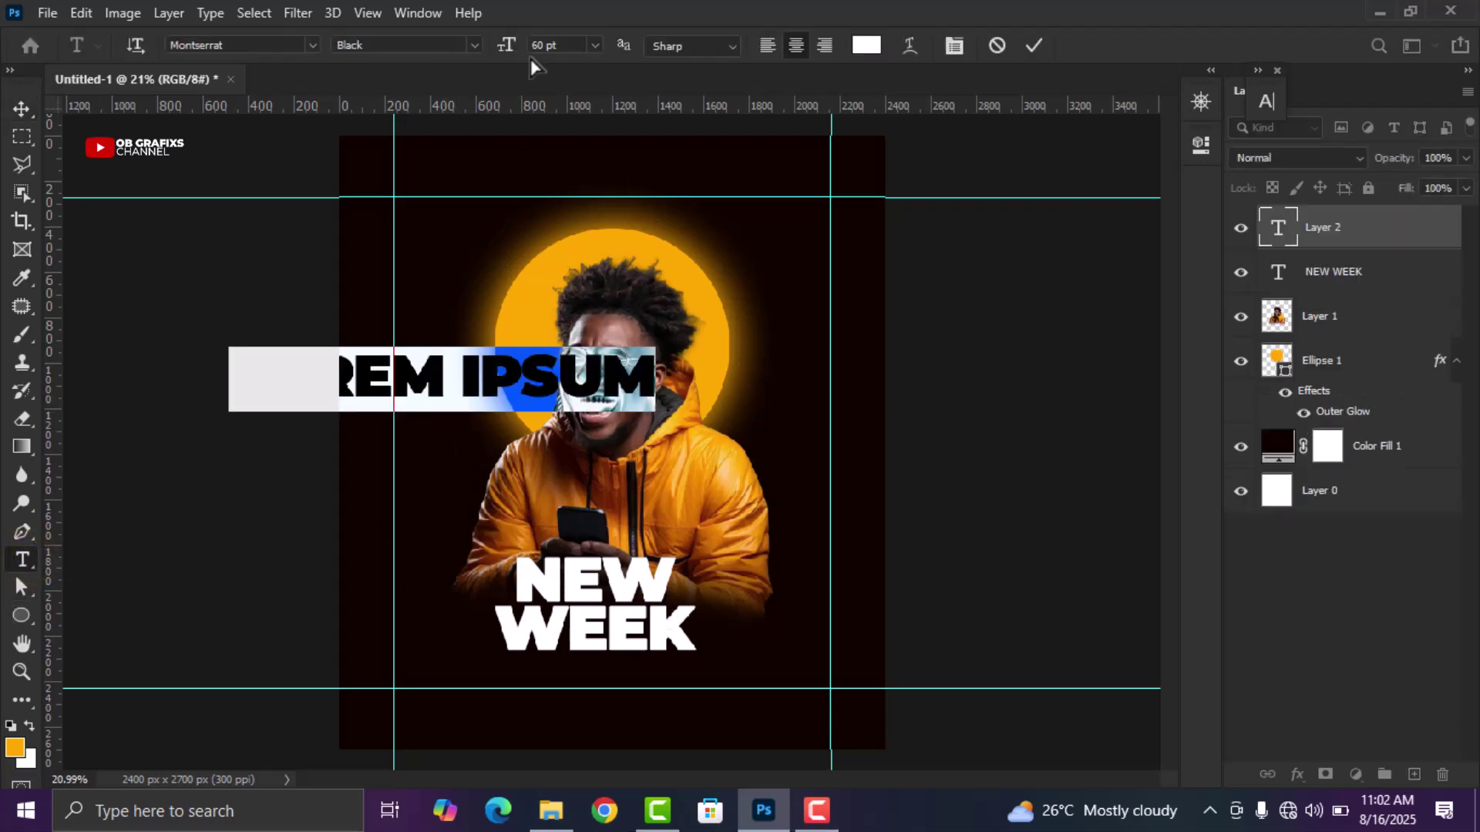
click(593, 47)
click(587, 224)
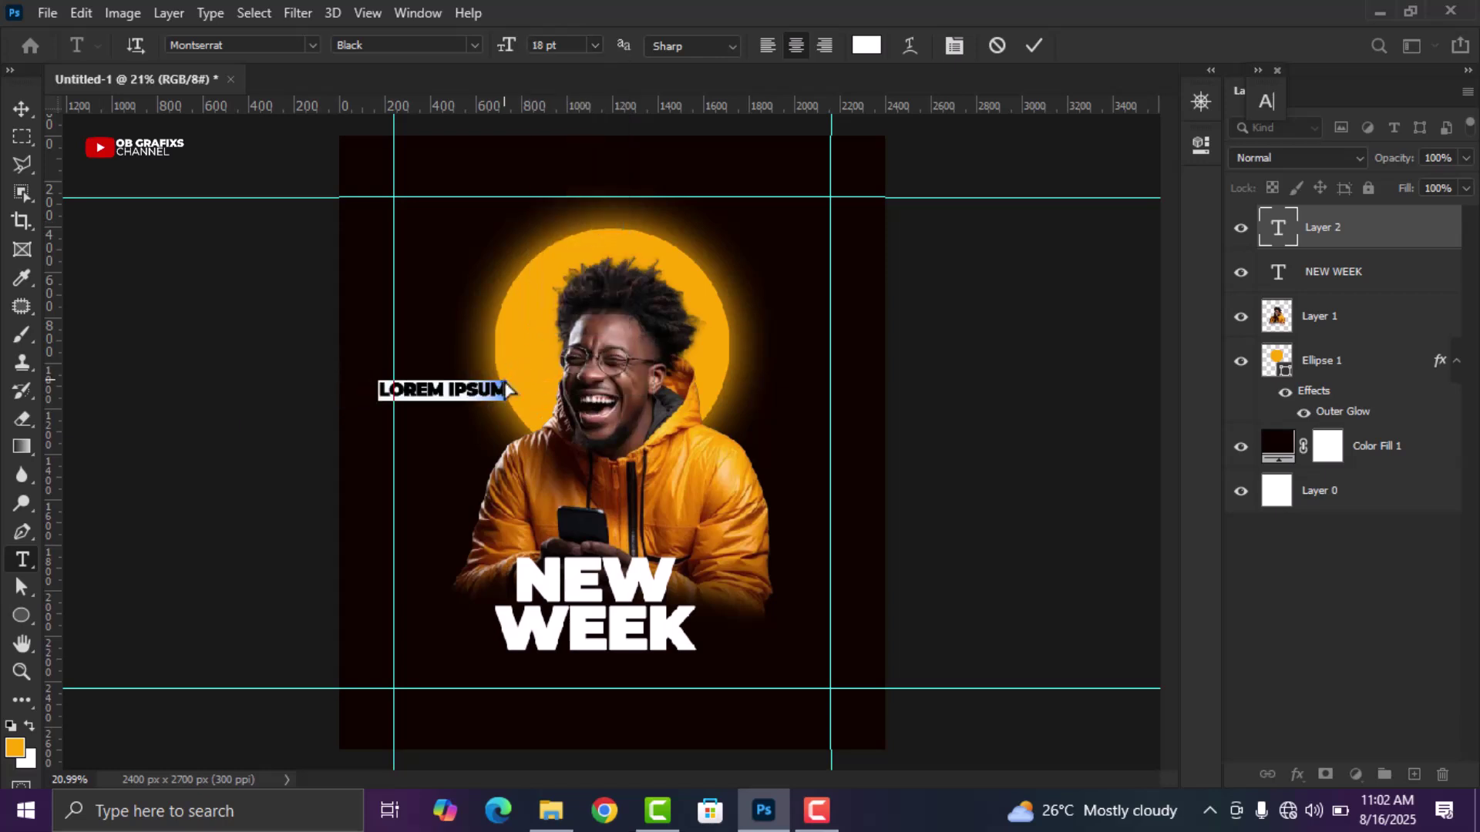
key(BackSpace)
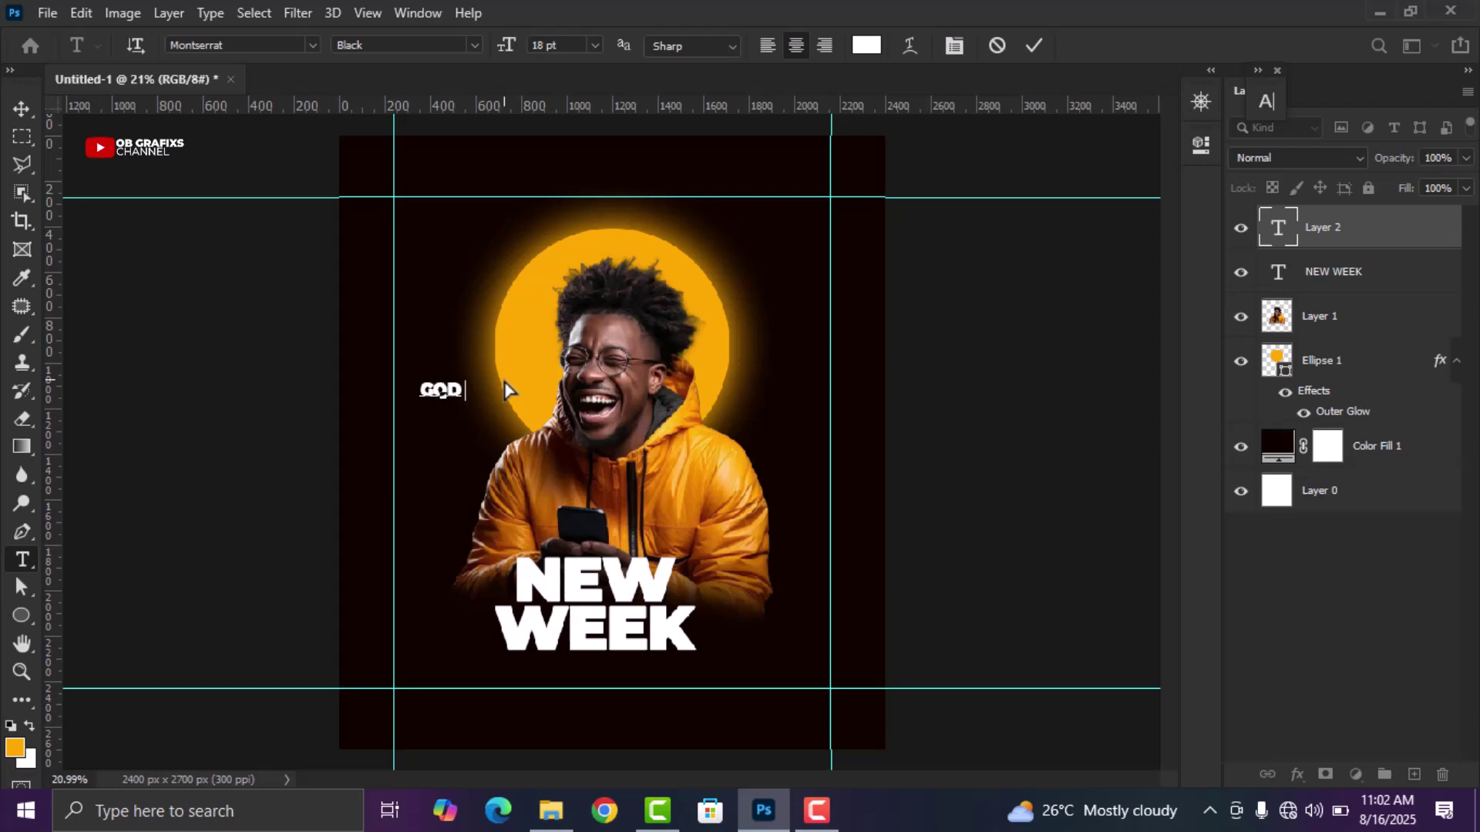
text(GOD BLESS THE WEE)
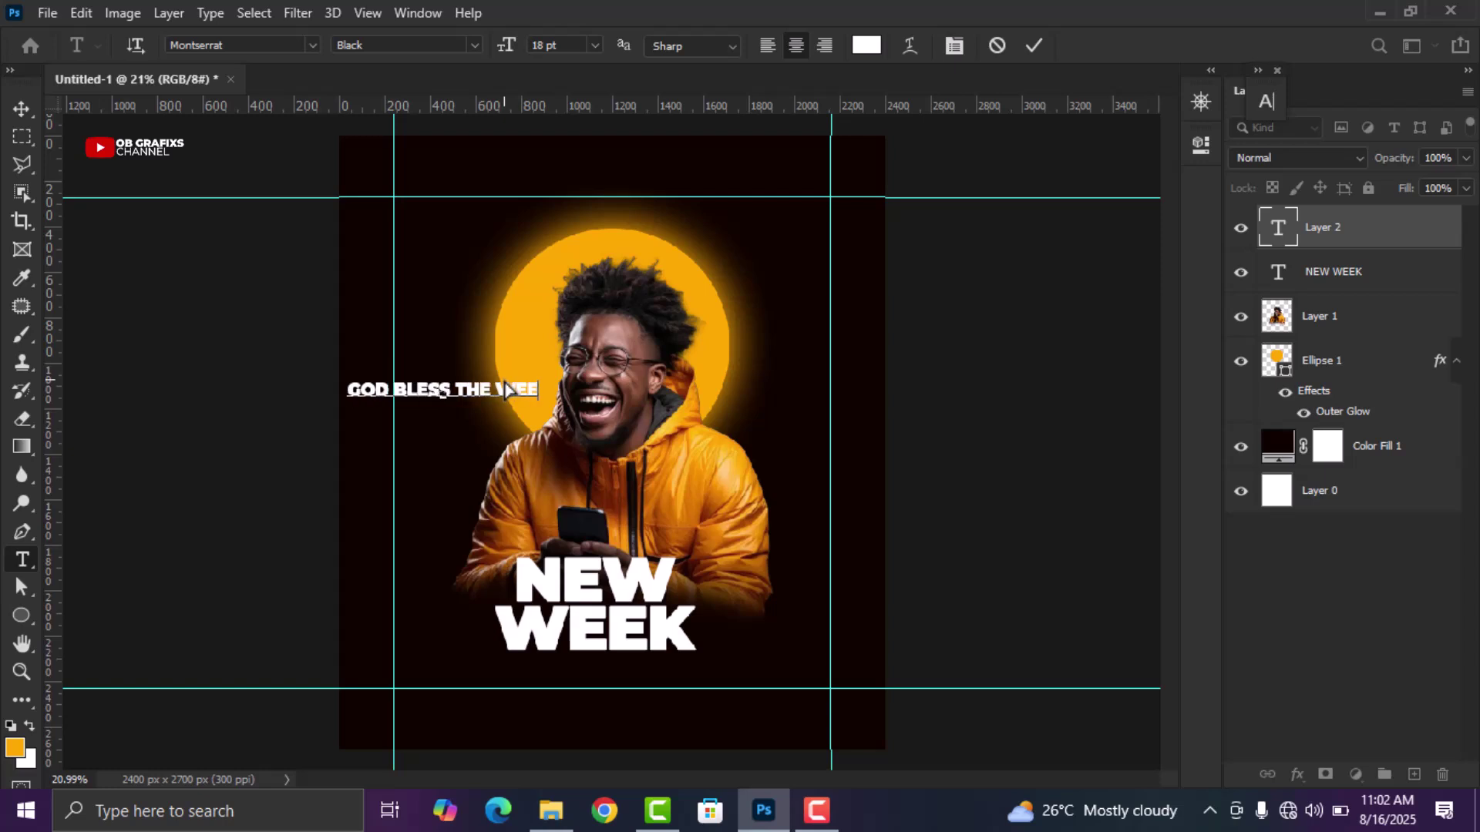
text(K)
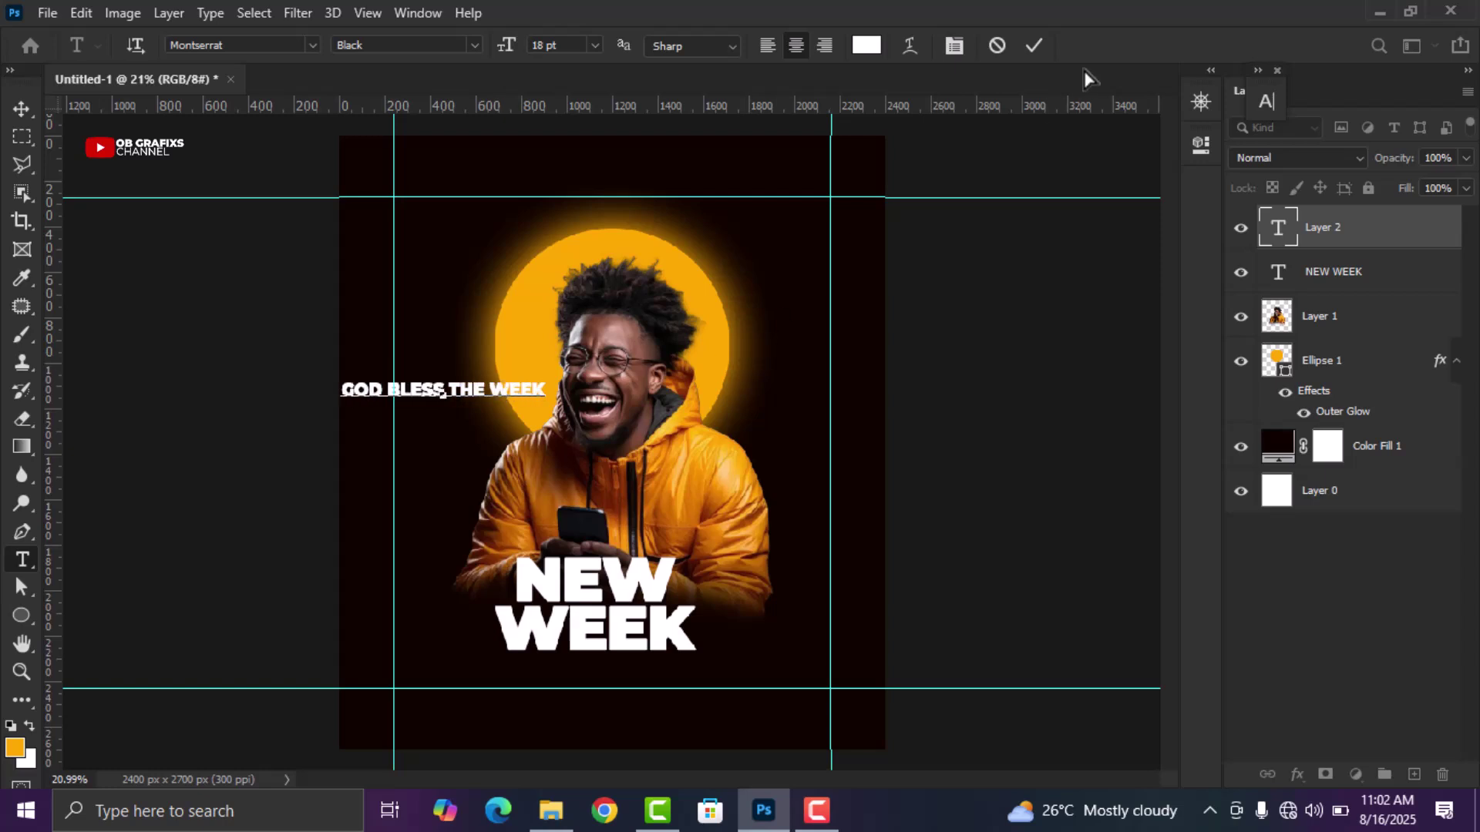
click(1034, 45)
click(22, 108)
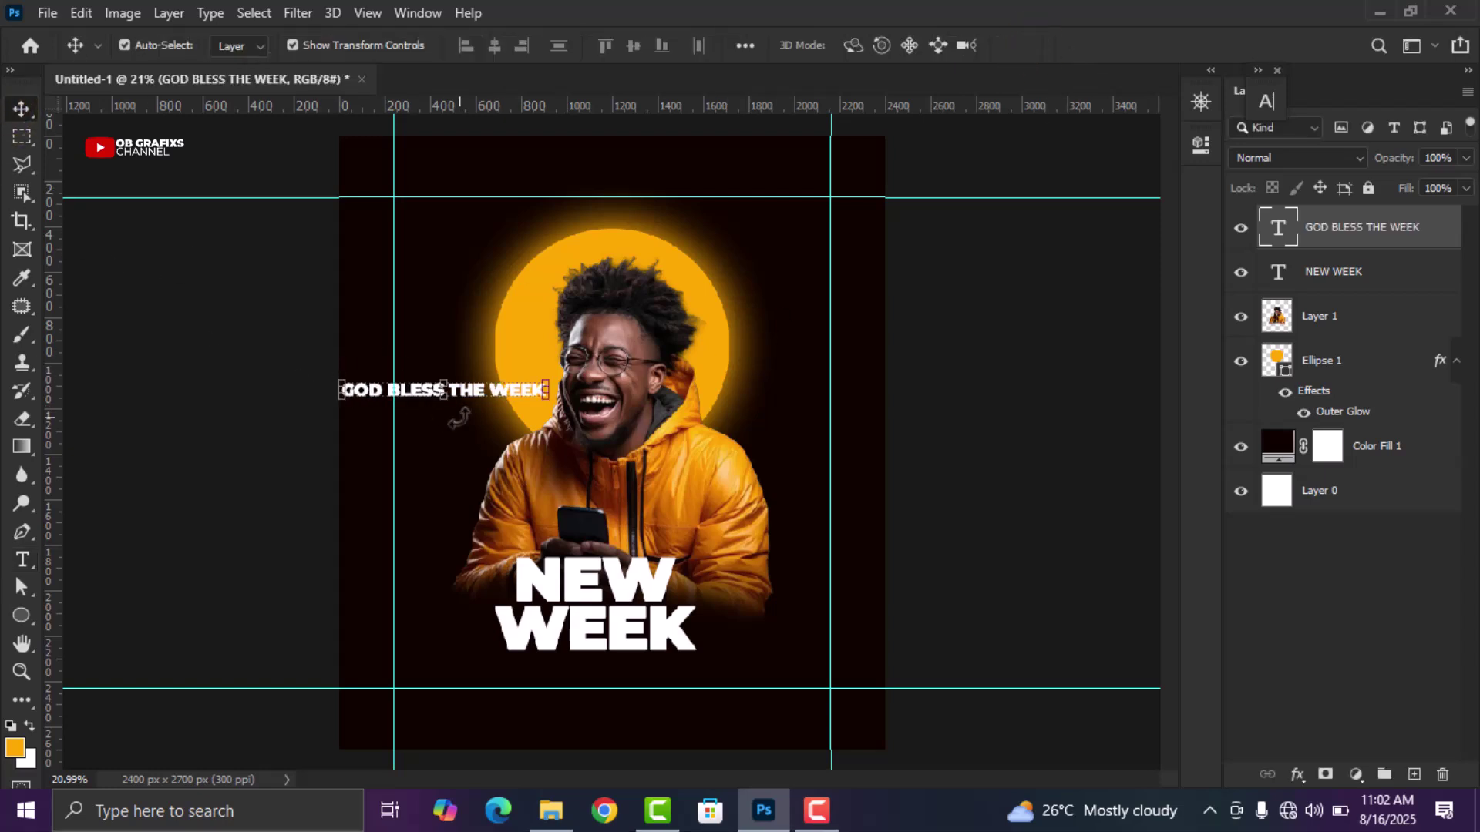
drag(481, 397, 649, 677)
Set the subtitle to Montserrat Medium, 13 pt, with 220 tracking
double_click(1278, 229)
click(1201, 191)
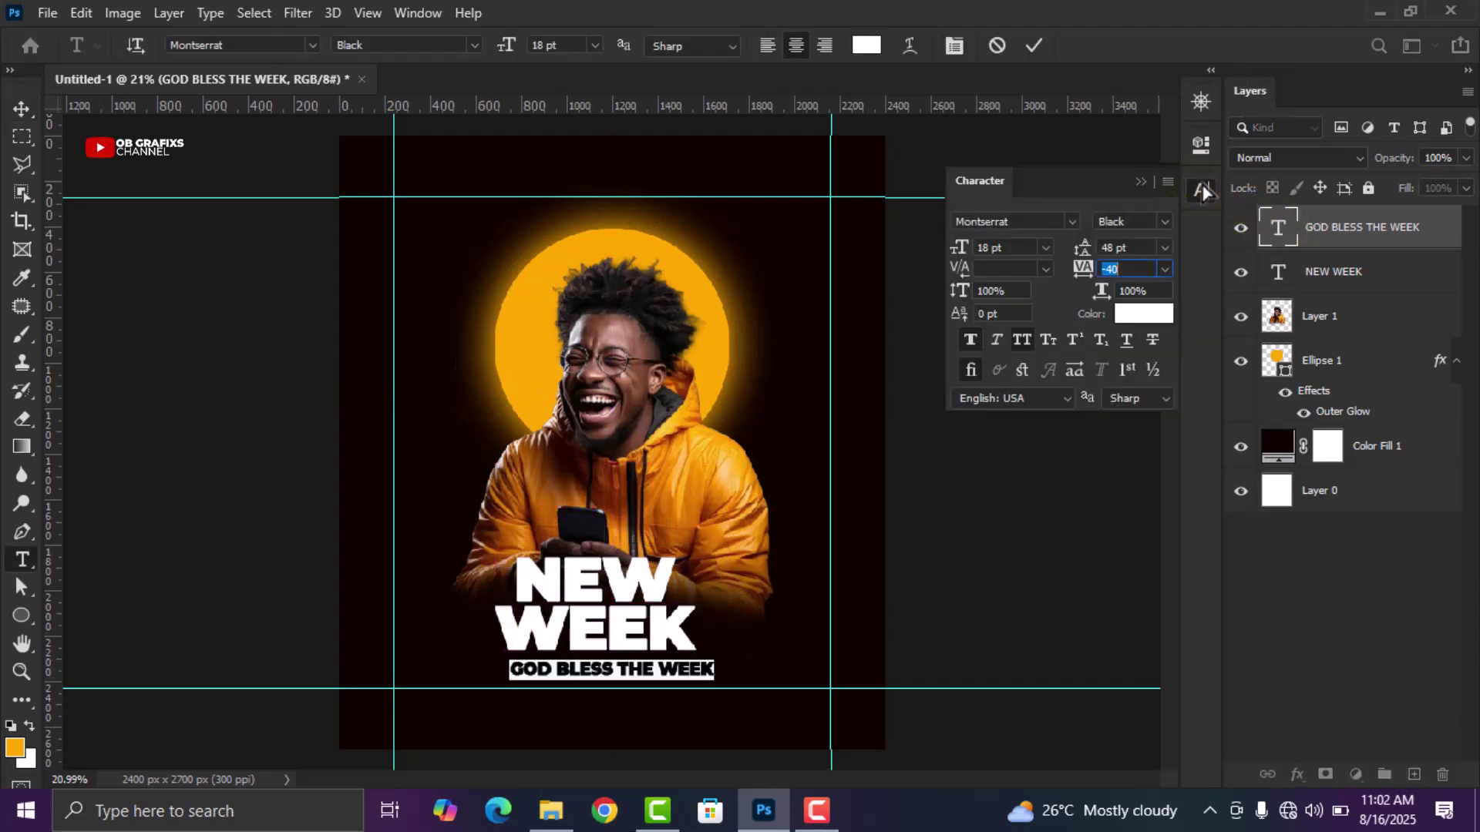
click(1158, 221)
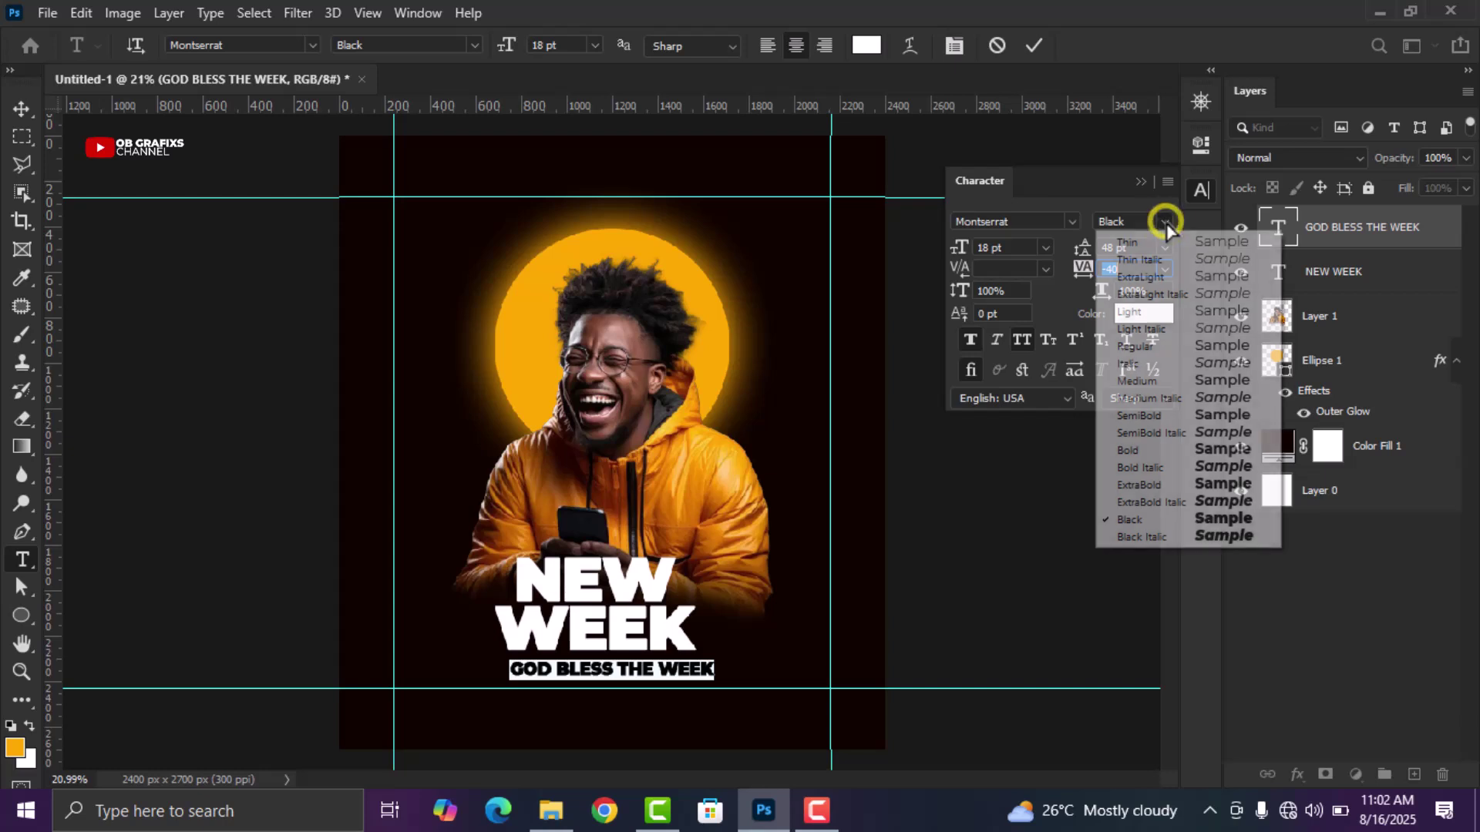
click(1137, 381)
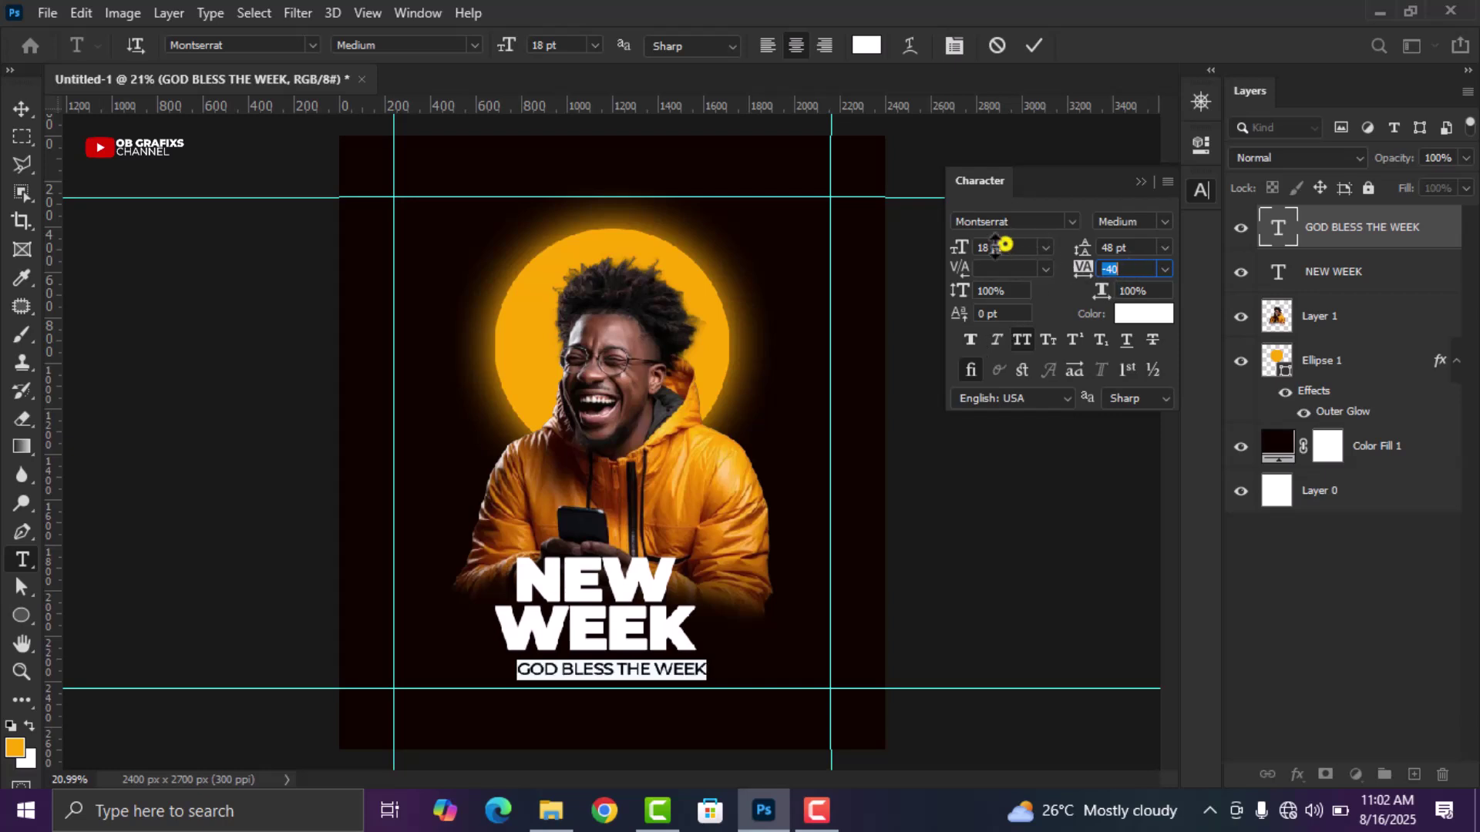
drag(1005, 244, 998, 247)
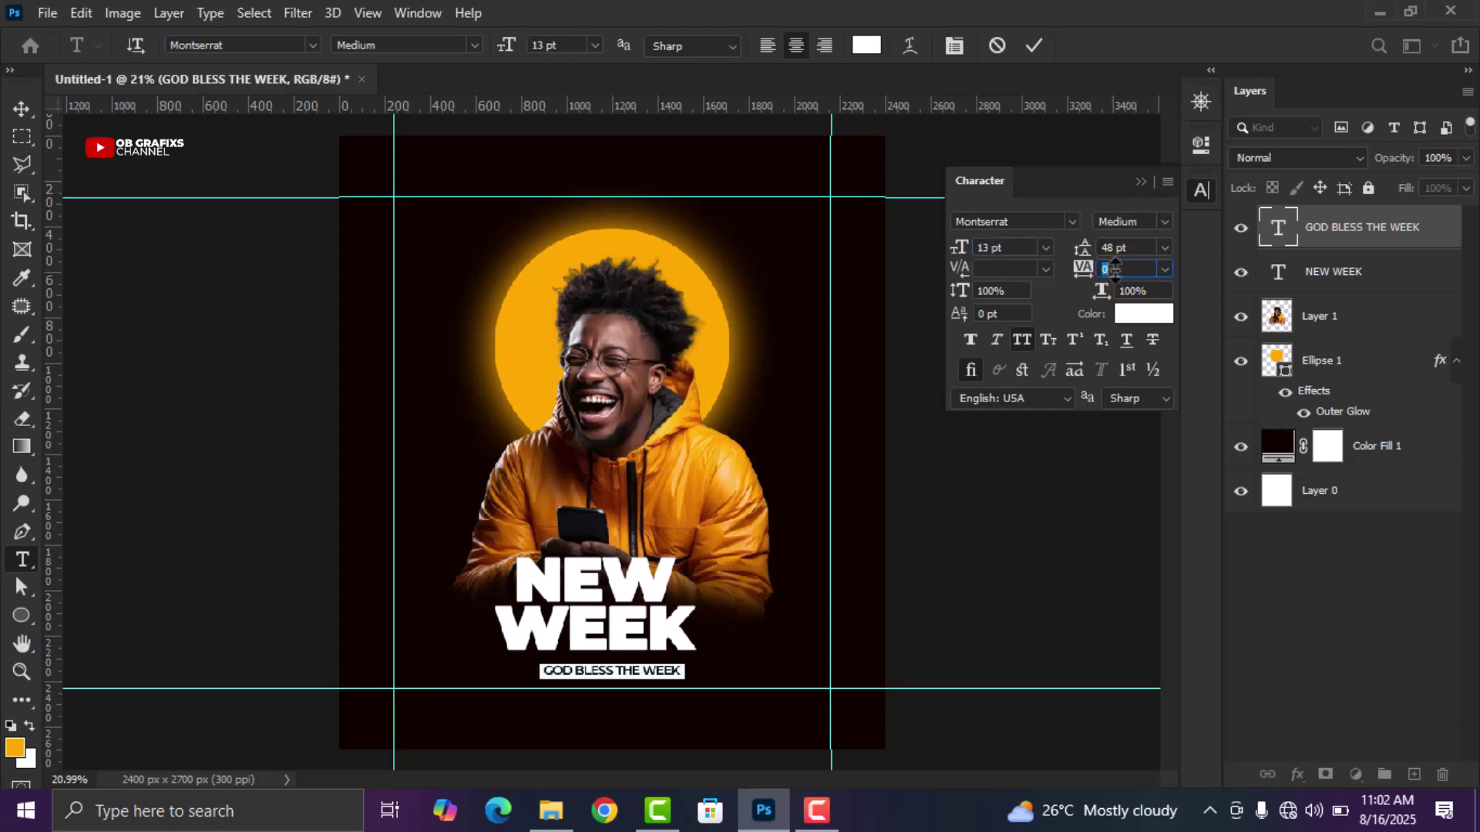
drag(1120, 268, 1125, 268)
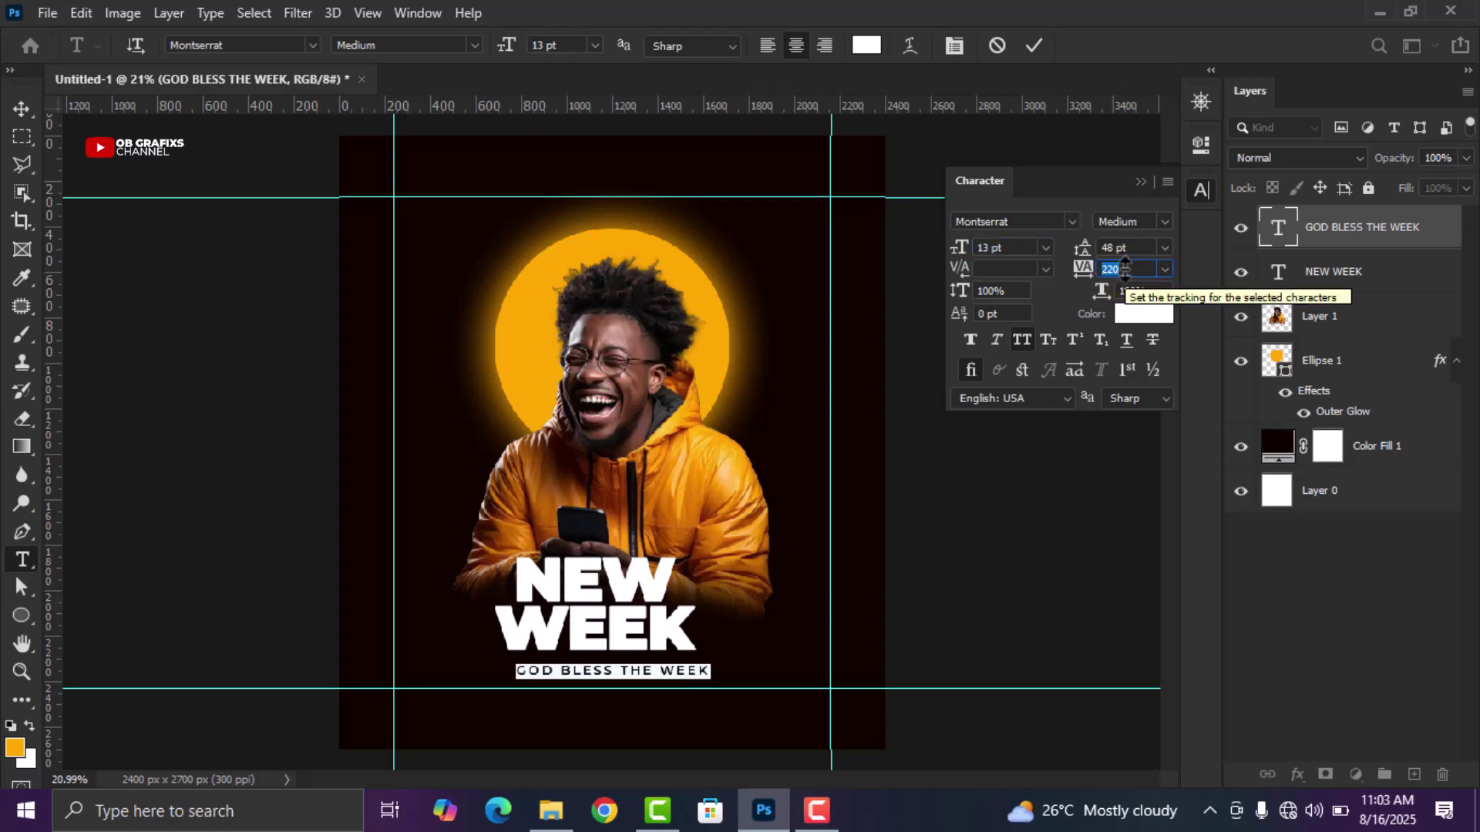
Move the GOD BLESS THE WEEK subtitle up, closer under the NEW WEEK headline
click(1033, 45)
key(v)
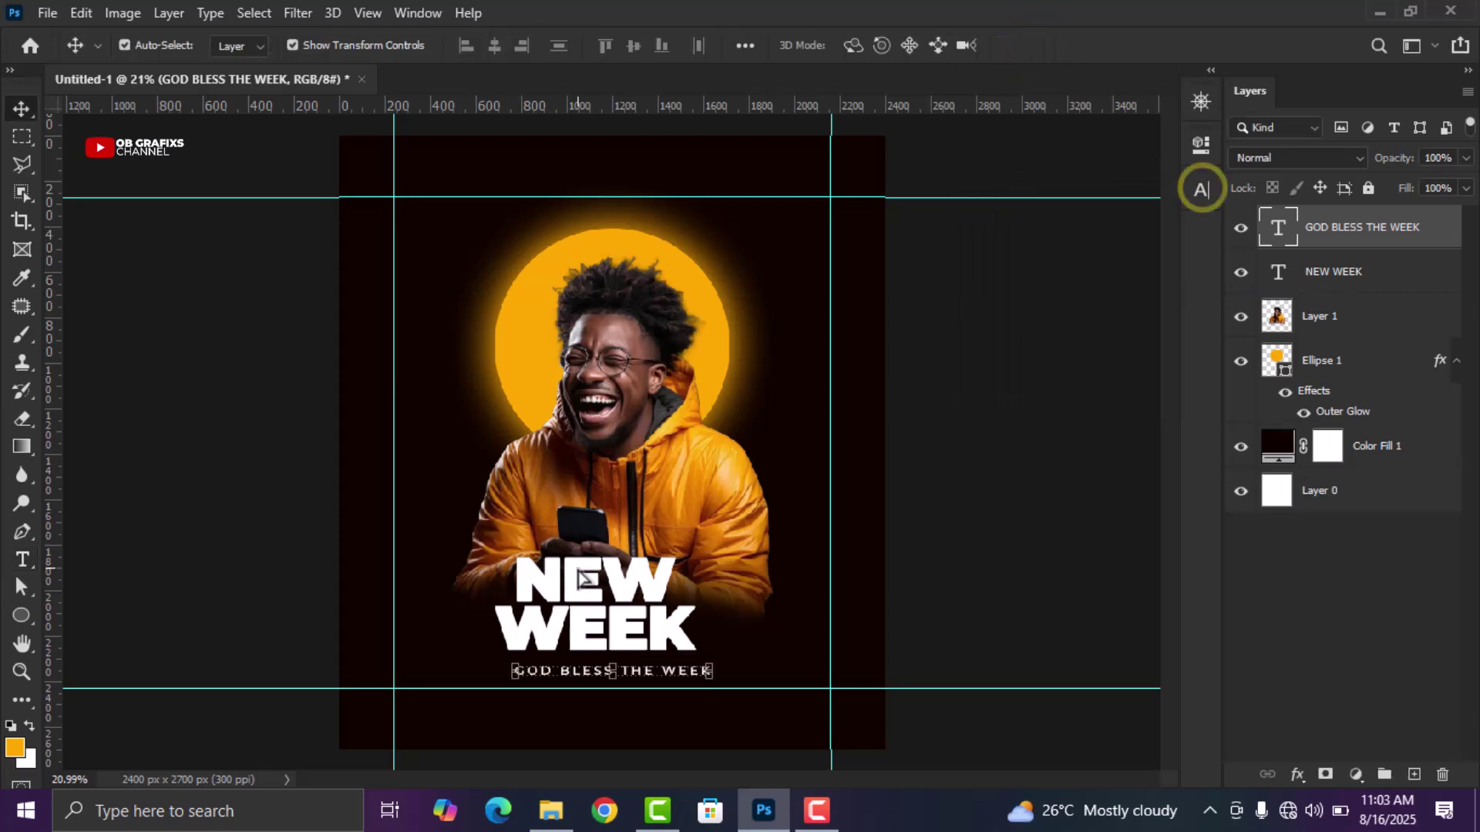
scroll(609, 688, up, 1)
scroll(608, 688, up, 5)
click(756, 661)
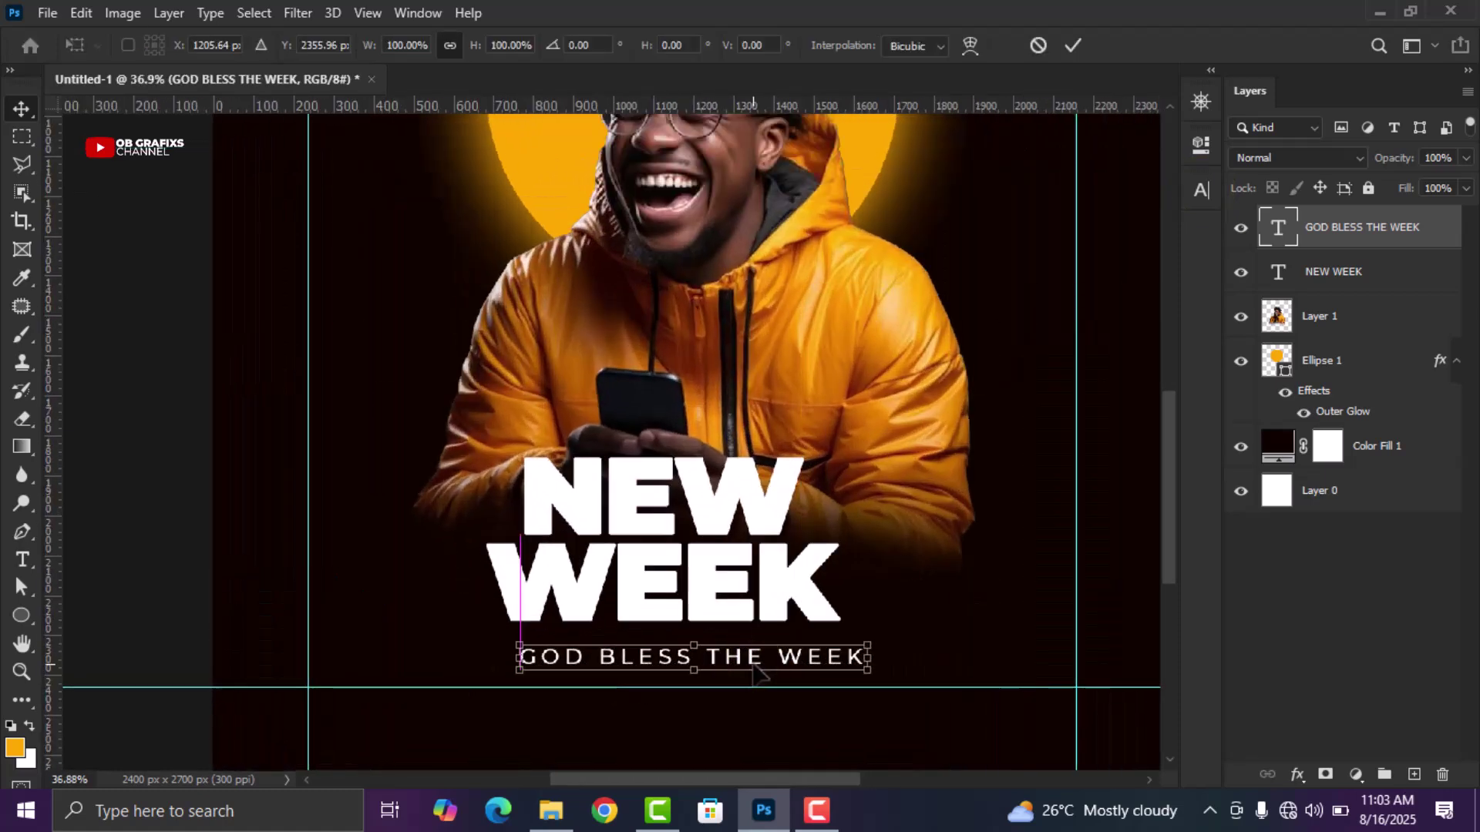
drag(756, 661, 737, 651)
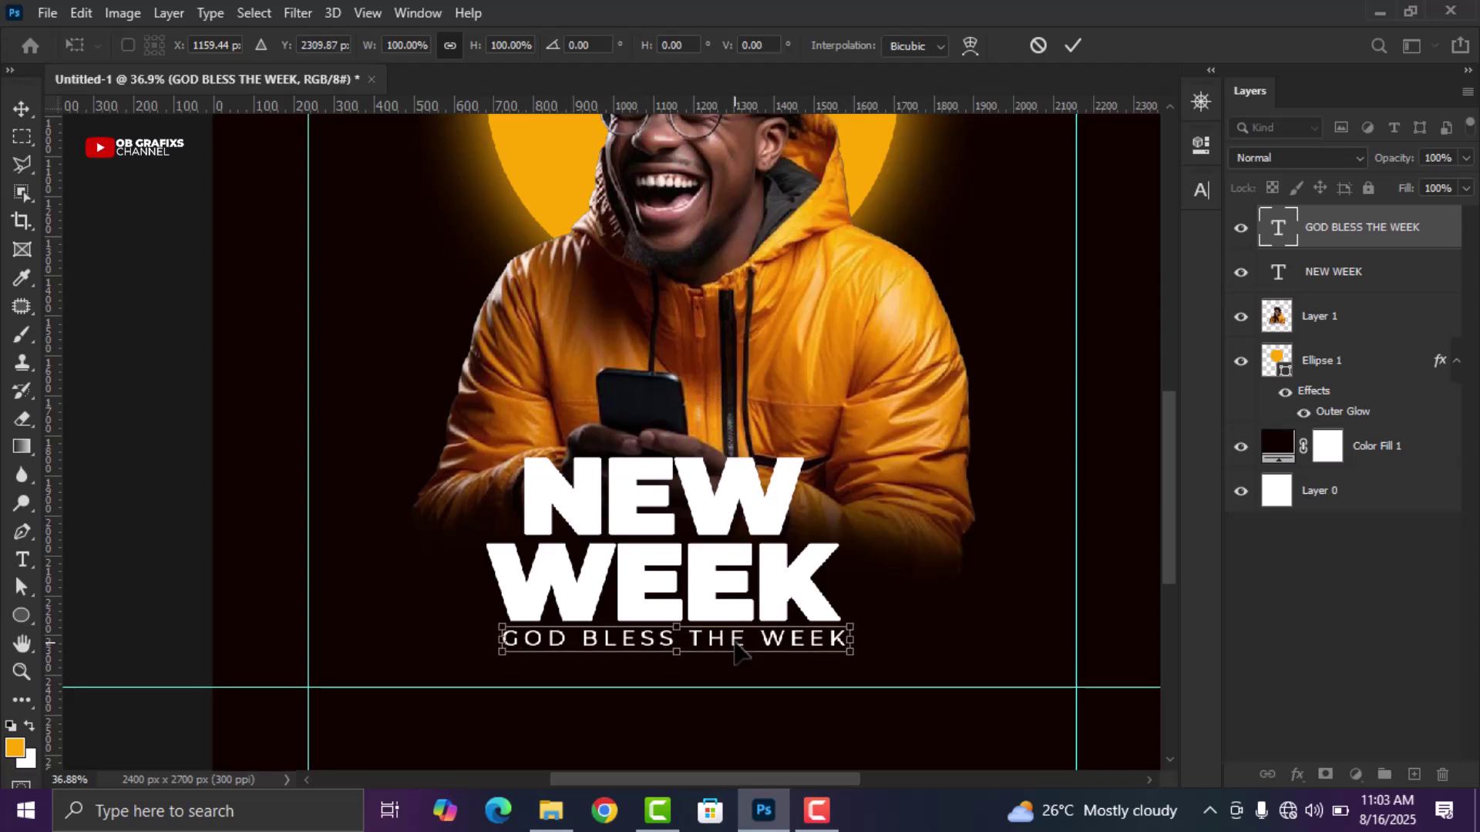
key(Return)
Recolour the subtitle text orange #FFA800, sampled from the circle
scroll(703, 611, down, 3)
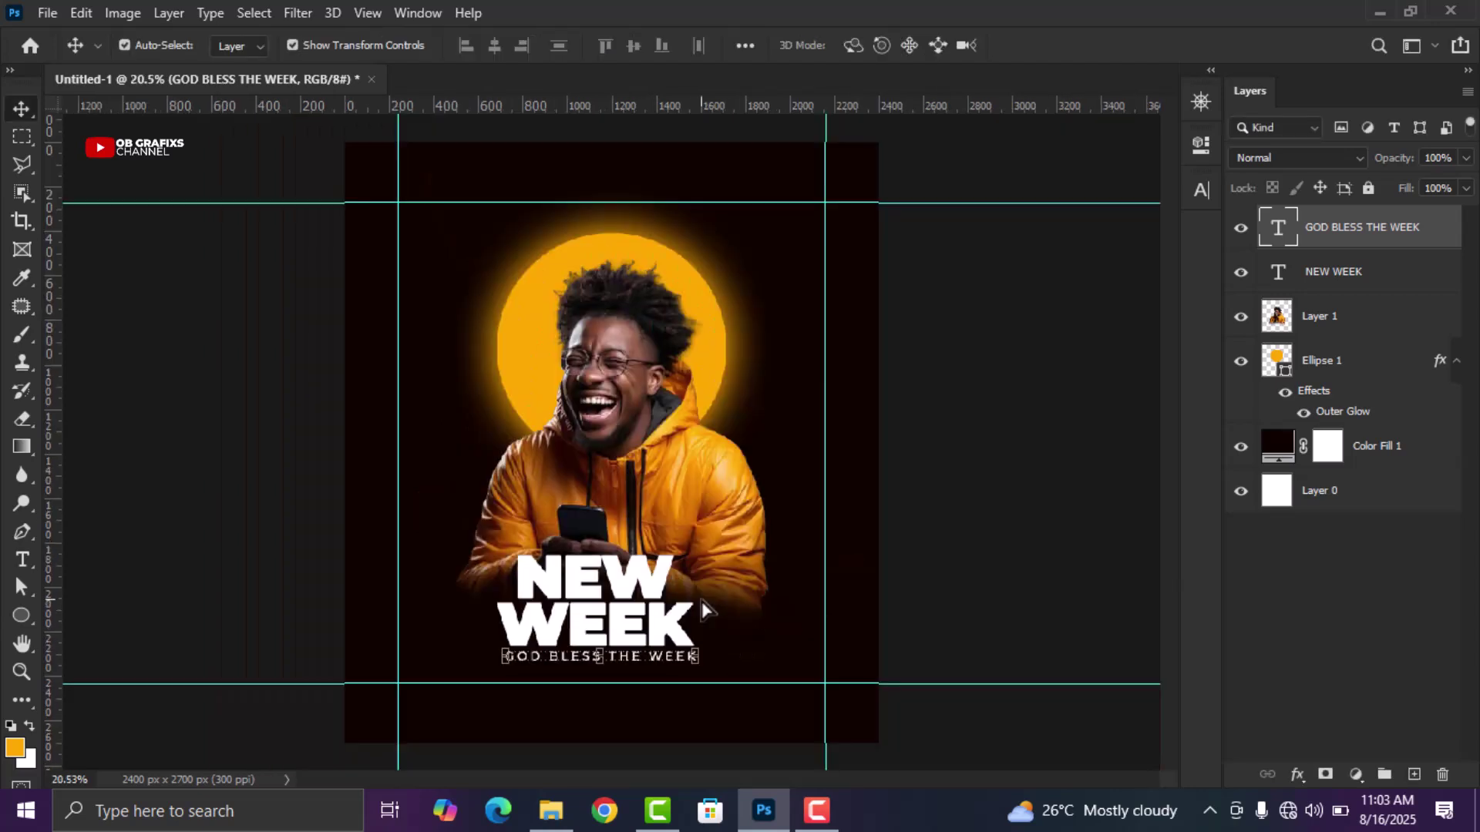
double_click(1278, 232)
click(865, 48)
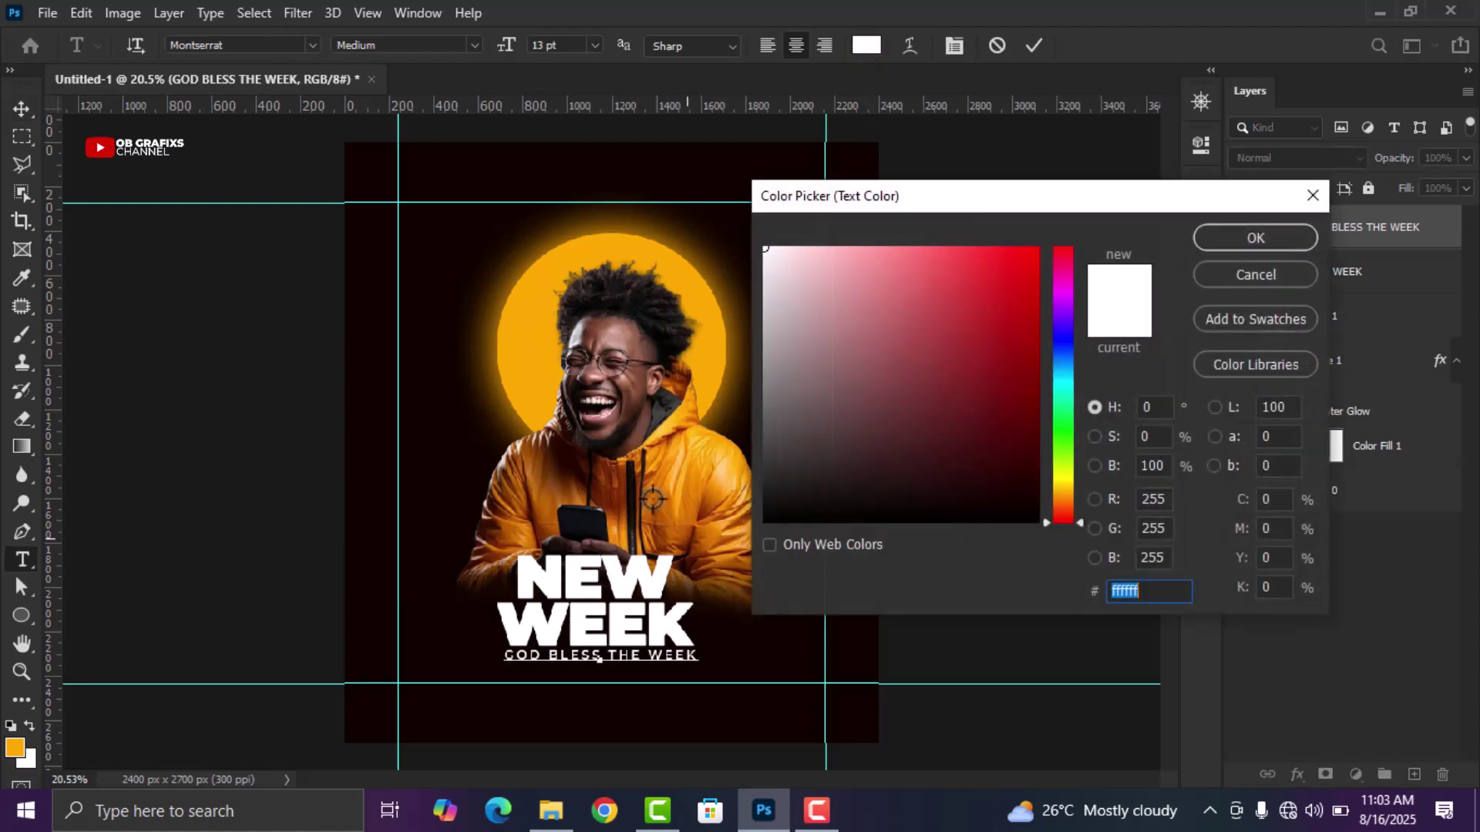
click(528, 341)
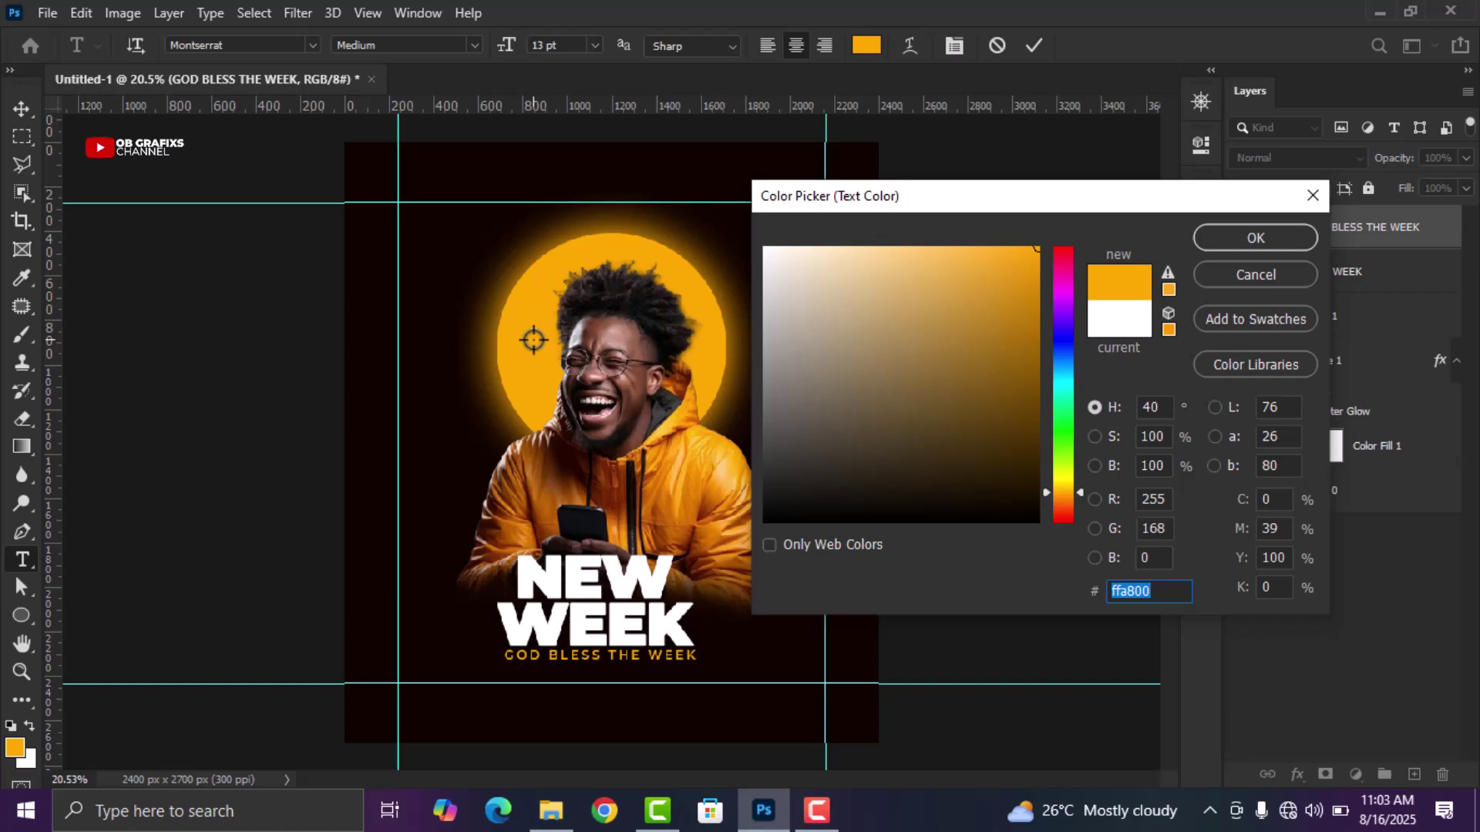
click(1263, 237)
key(v)
scroll(1014, 472, down, 2)
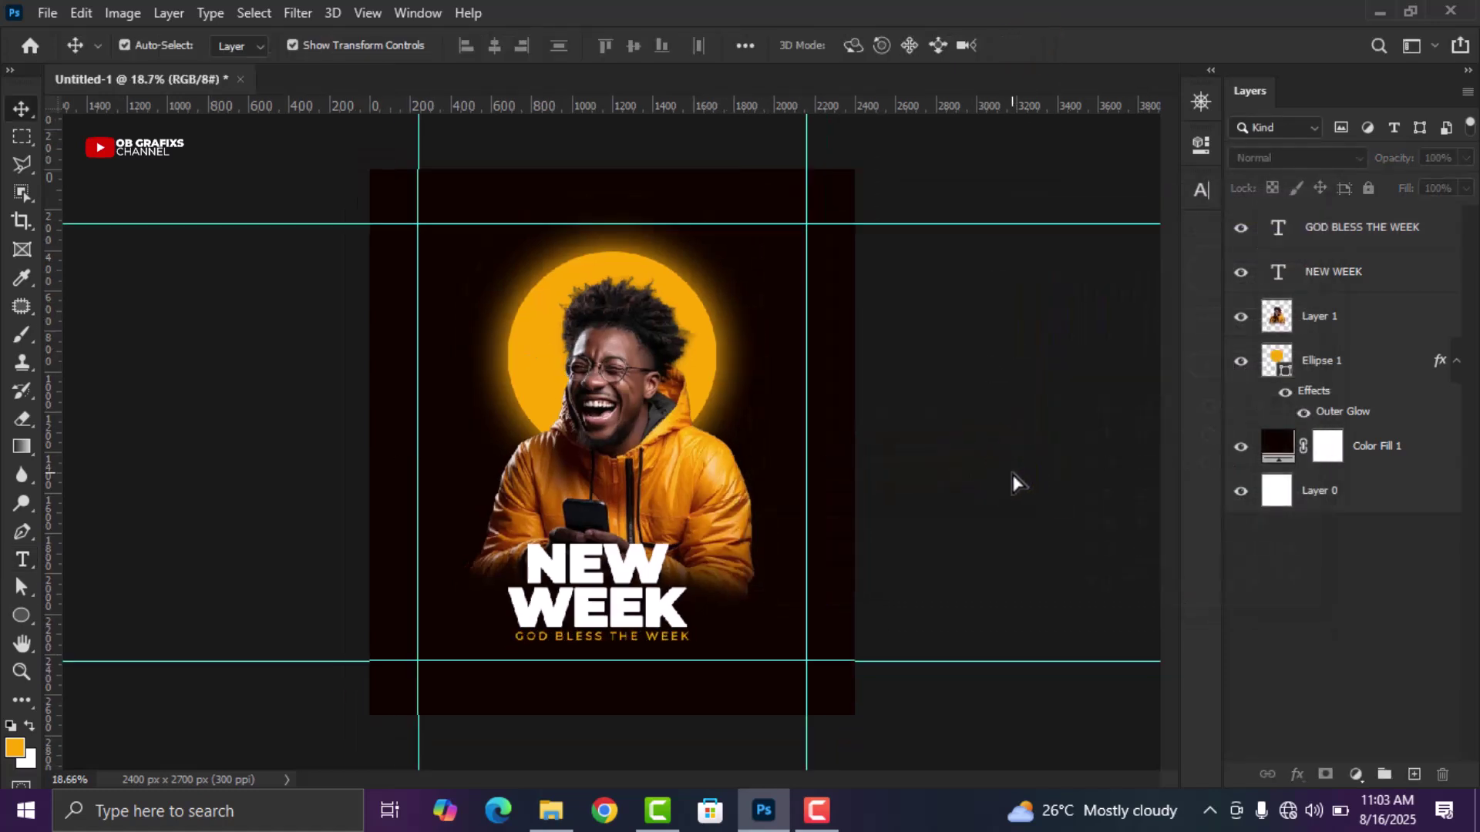
scroll(545, 662, up, 1)
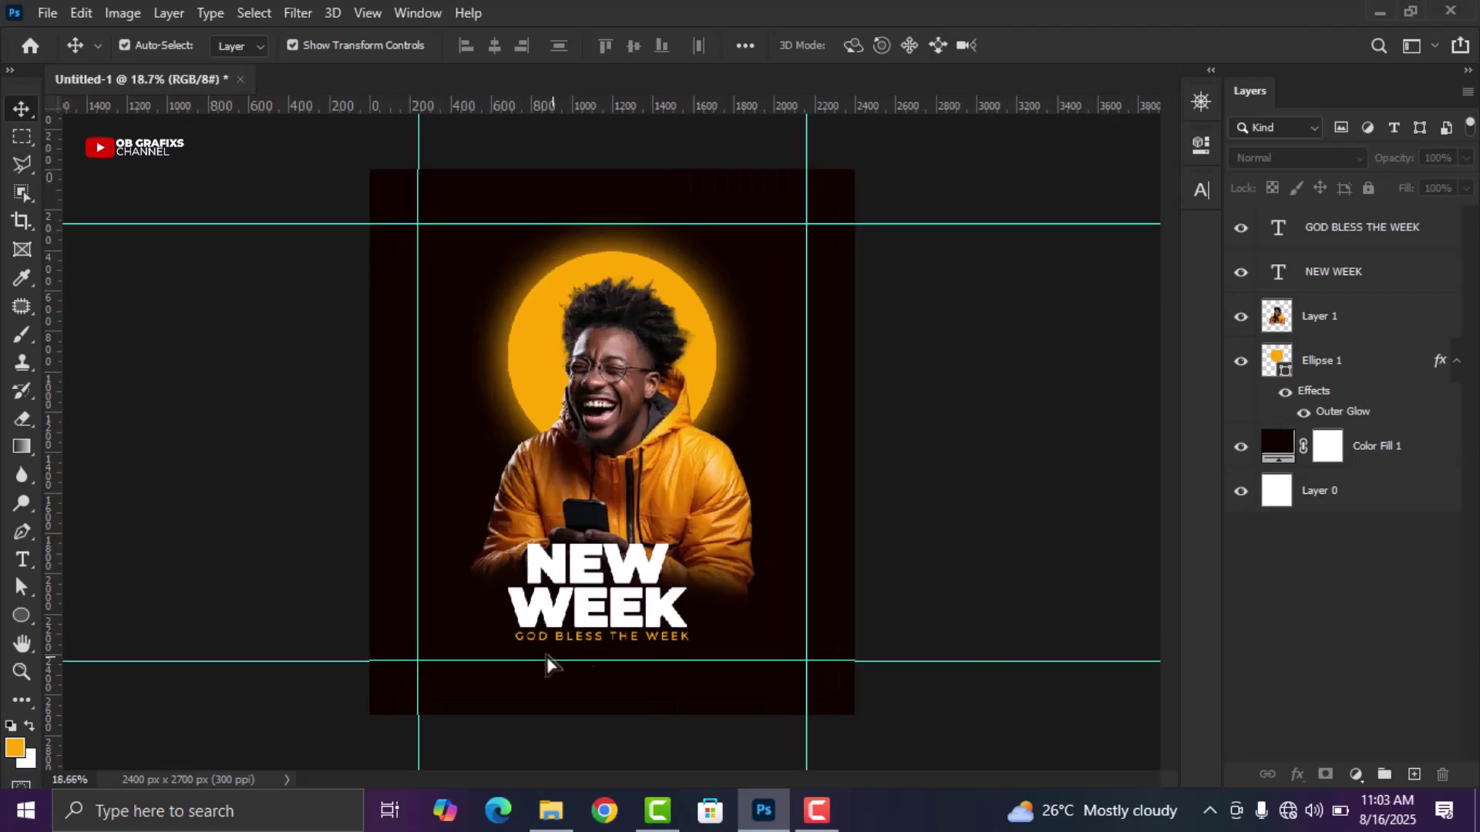
Add a text block left of the man's face reading NEW, WEEK, NEW, GRACE on separate lines
click(22, 561)
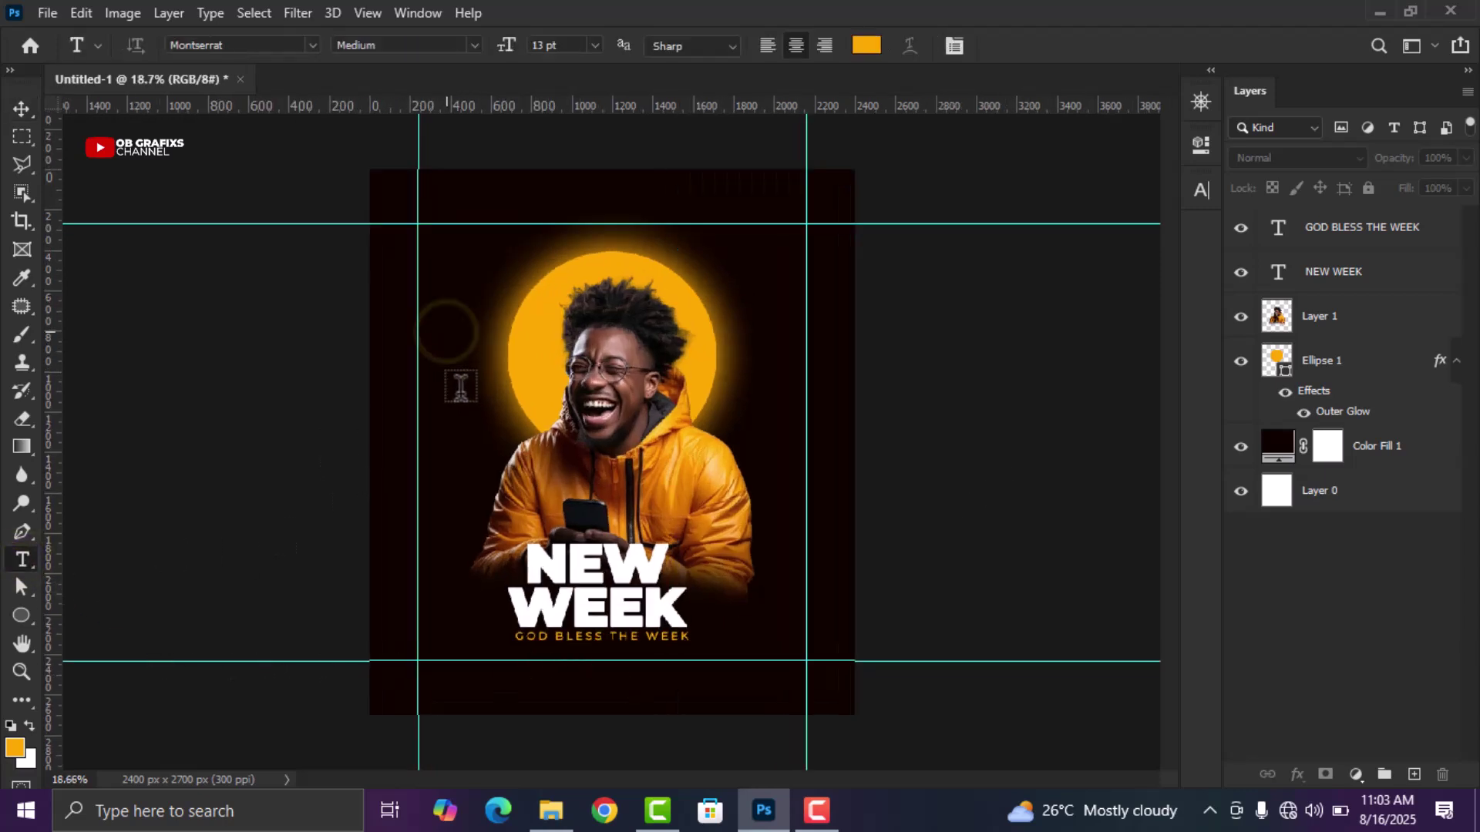
click(448, 333)
text(NEW)
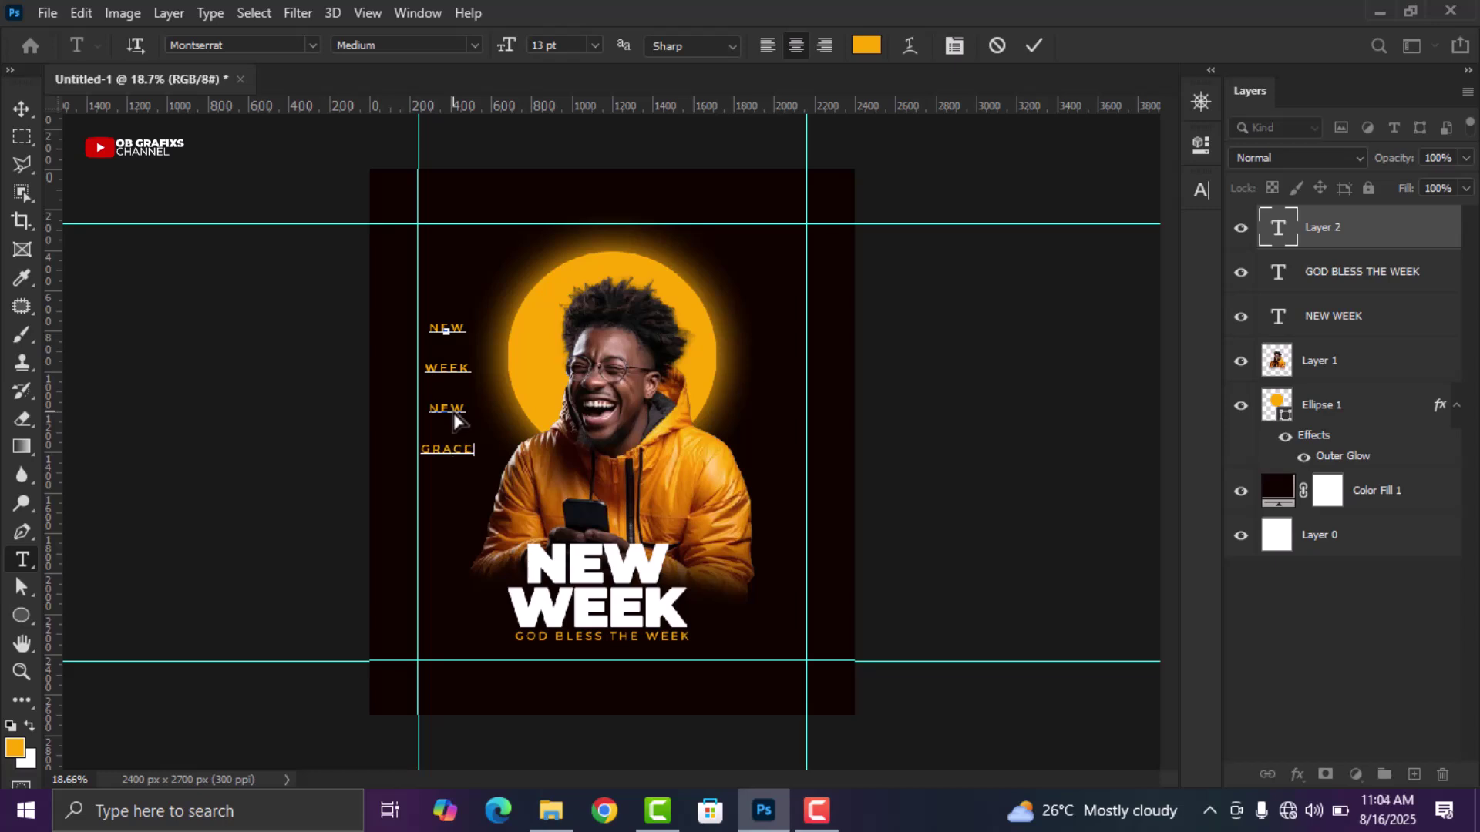
Make the stacked text white (ffffff), tighten its line spacing and pick a bolder weight
click(1025, 47)
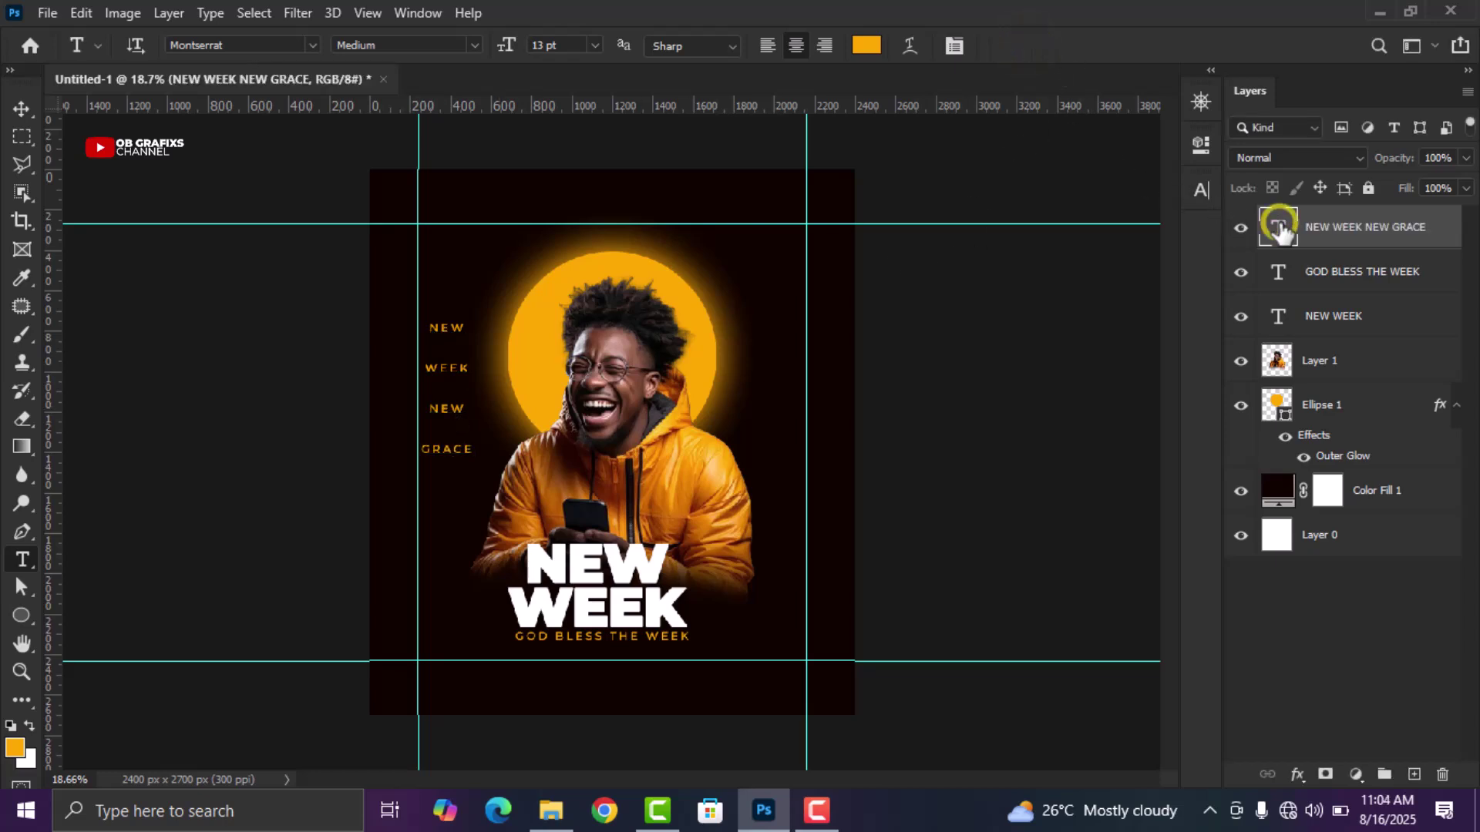
double_click(1279, 228)
click(867, 45)
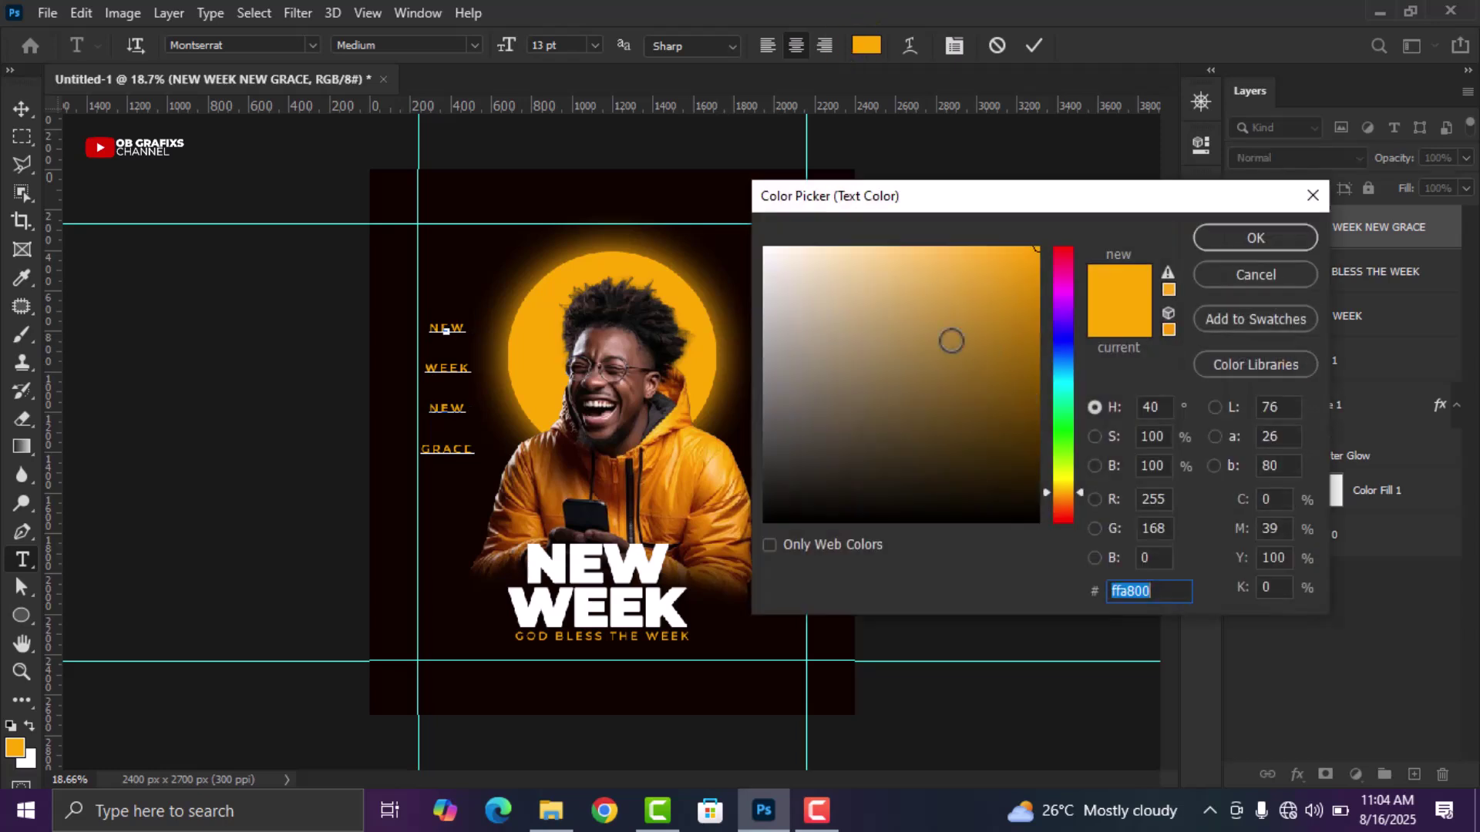
text(ffffff)
click(1255, 238)
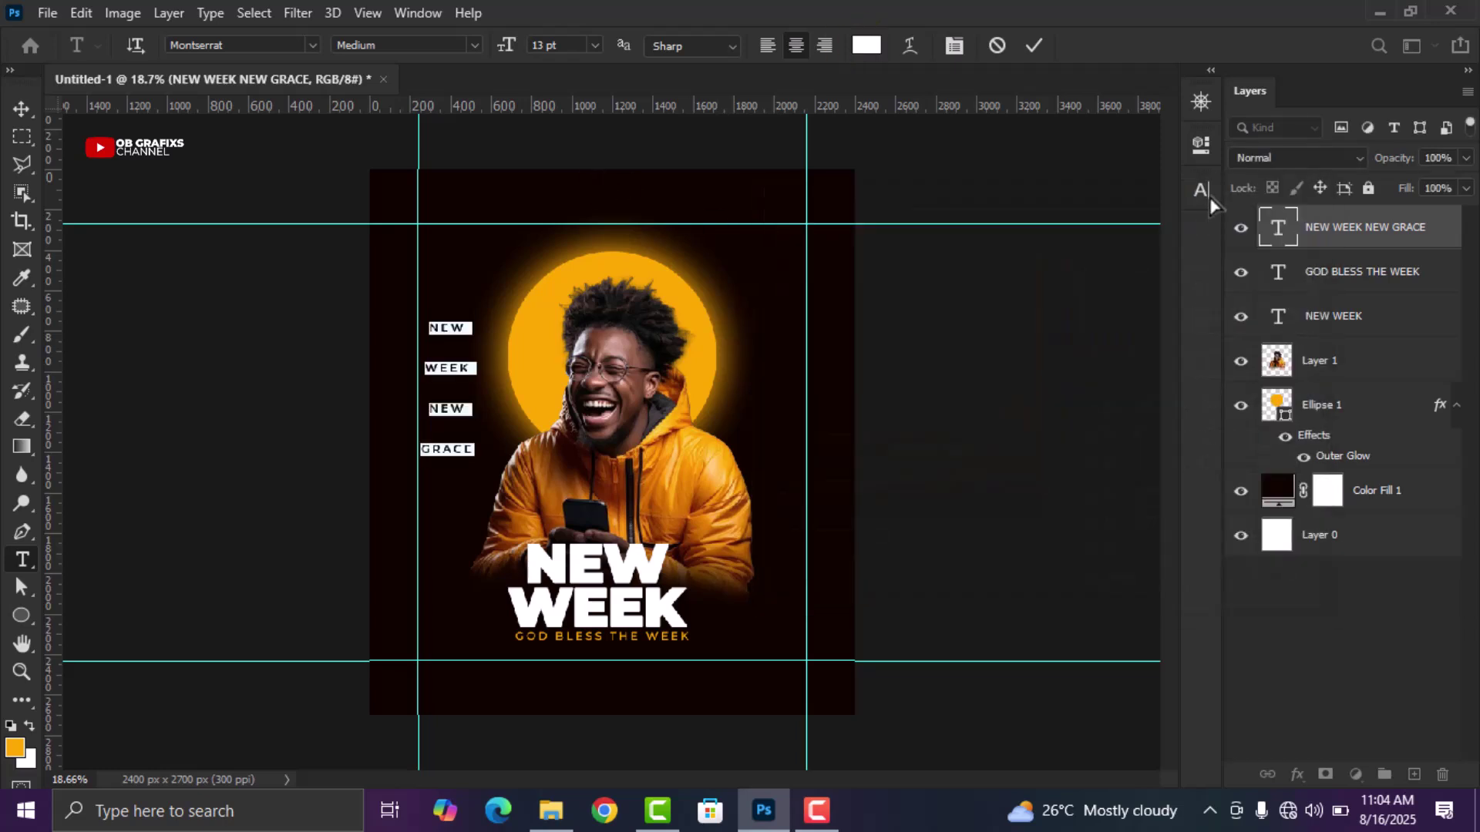
click(1204, 189)
drag(1139, 245, 1107, 240)
click(1164, 221)
click(1173, 419)
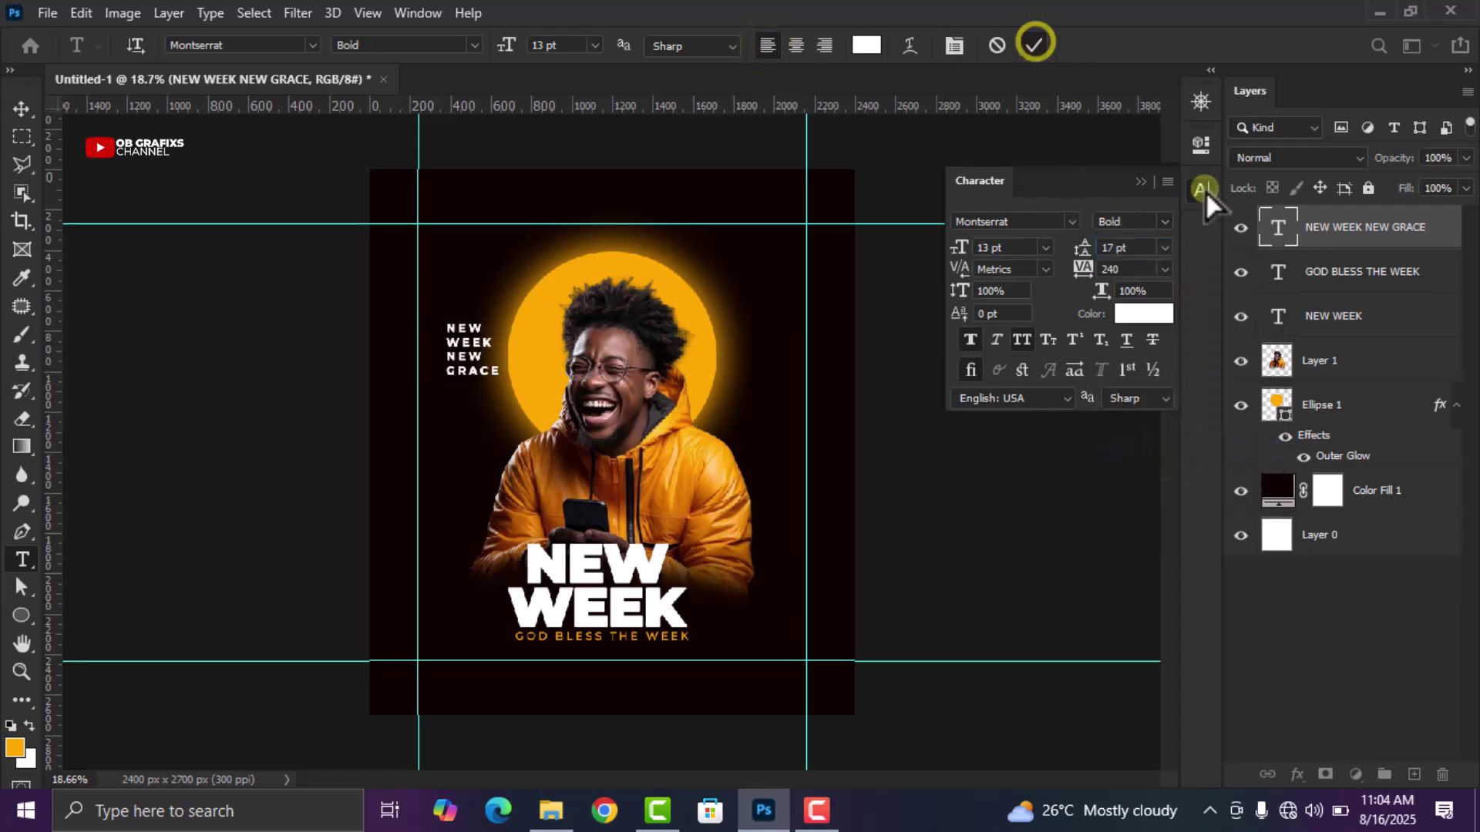
click(1034, 45)
Tighten the stacked text's letter spacing and switch it to an even heavier weight
click(22, 108)
scroll(146, 406, up, 2)
double_click(1278, 227)
click(1201, 190)
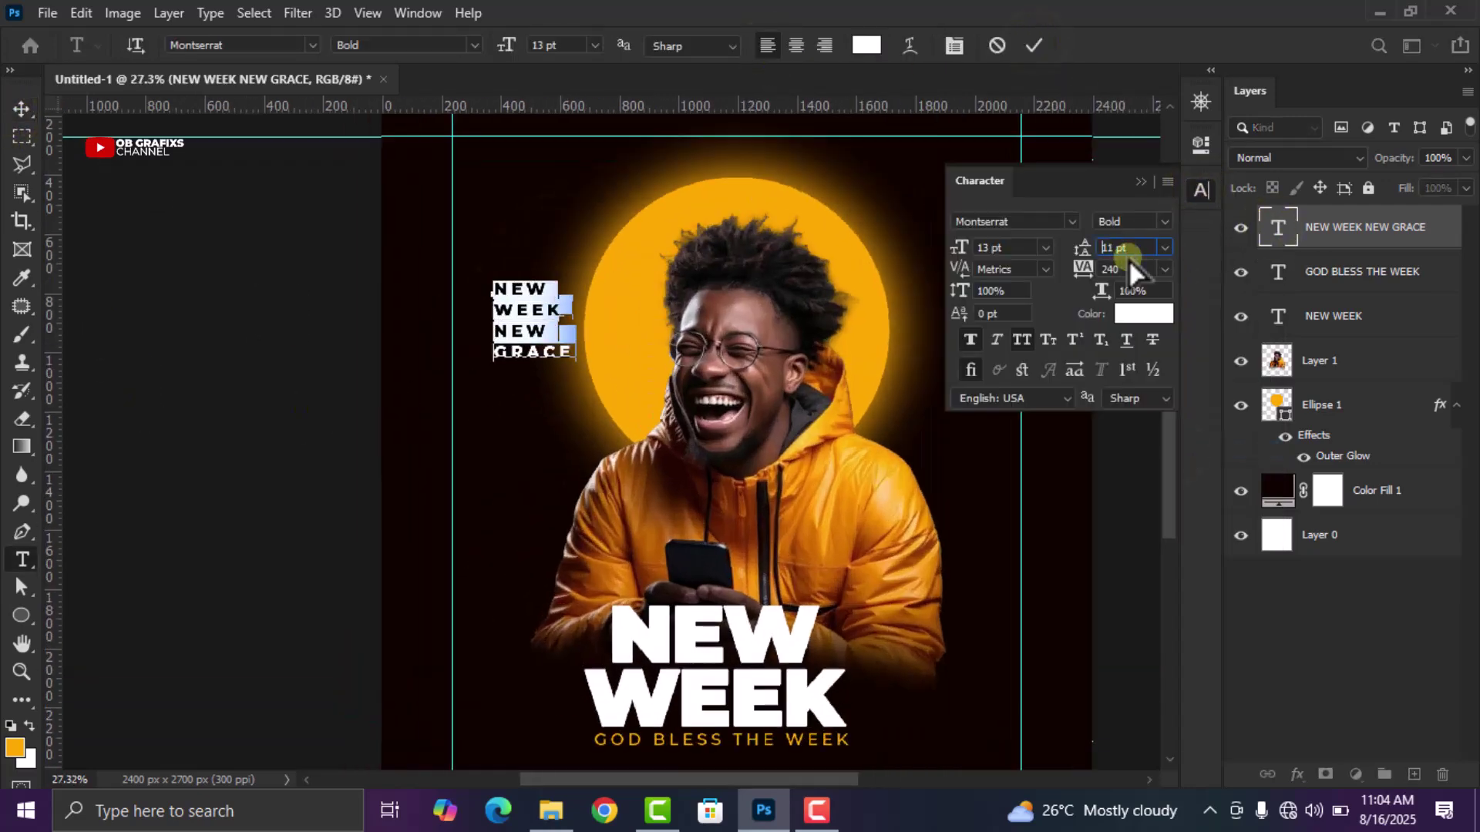
drag(1129, 261, 1130, 262)
click(1164, 221)
click(1141, 485)
click(1034, 46)
key(v)
scroll(673, 505, down, 1)
Shift the orange circle slightly to the right
scroll(674, 506, down, 3)
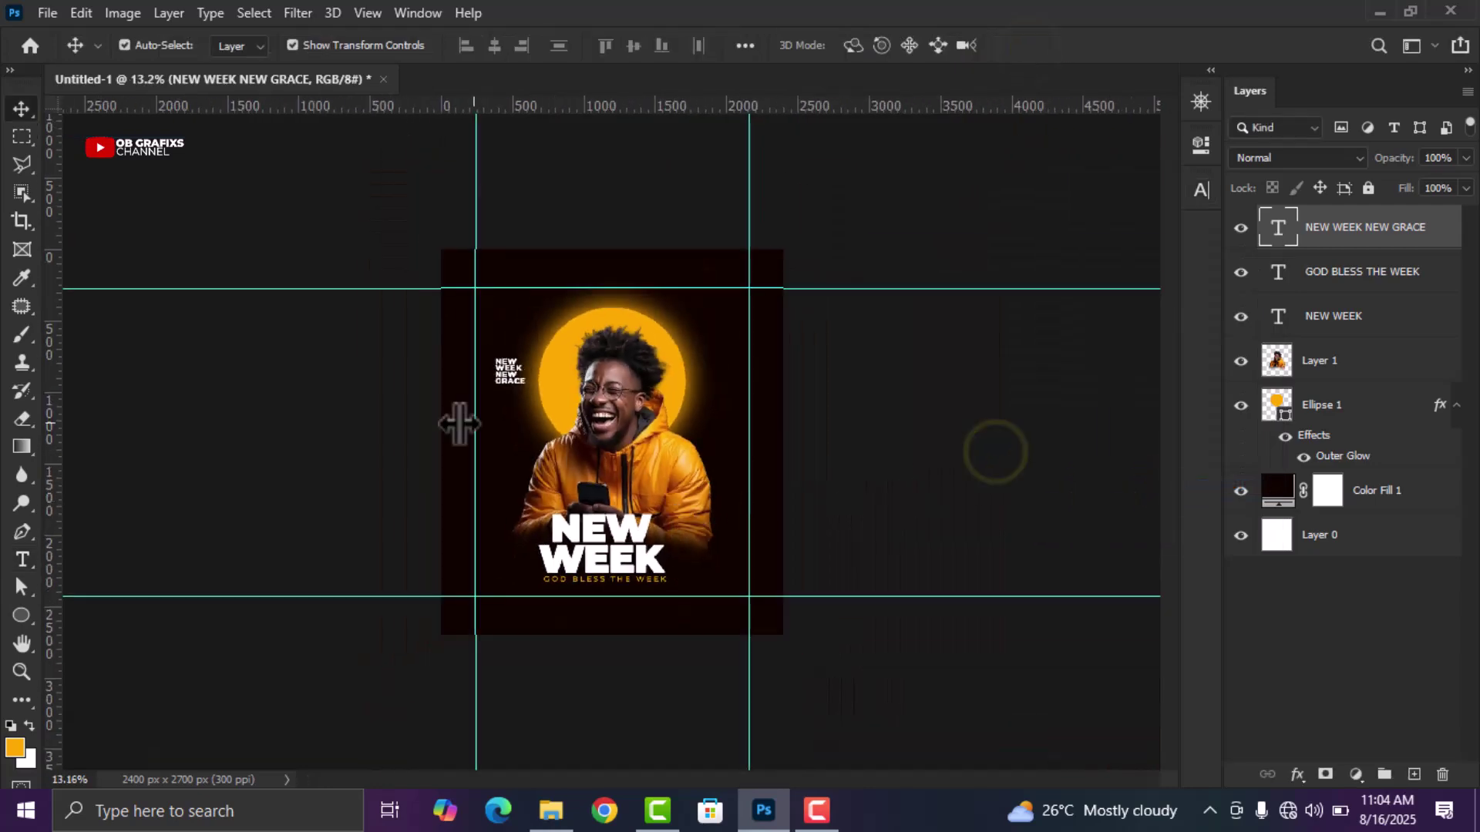
click(917, 482)
scroll(609, 432, up, 2)
click(700, 368)
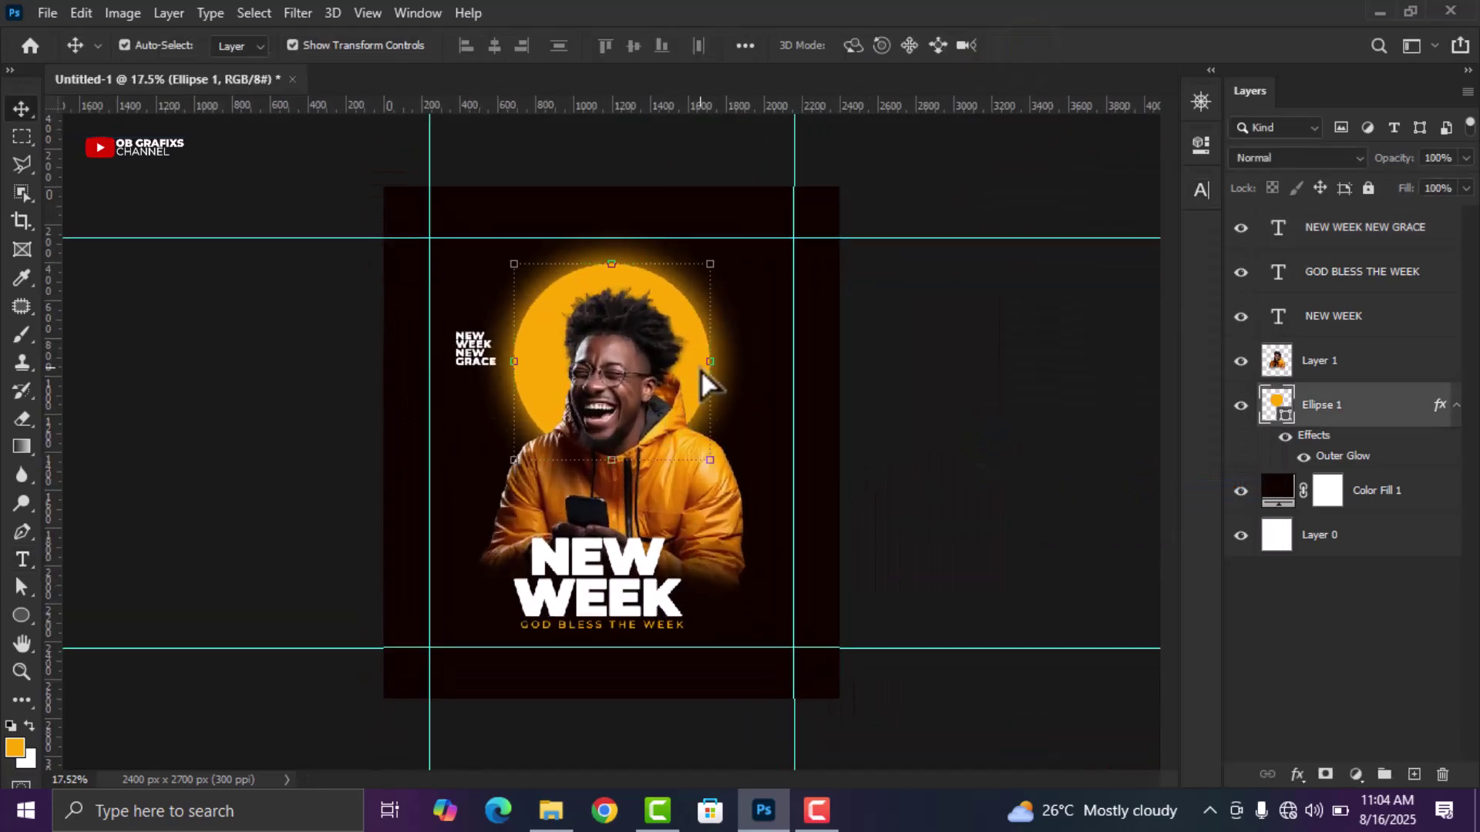
drag(678, 376, 715, 391)
click(904, 425)
Fit the whole flyer on screen and check the photo, headline, subtitle and stacked text layers
click(723, 510)
click(783, 501)
click(628, 582)
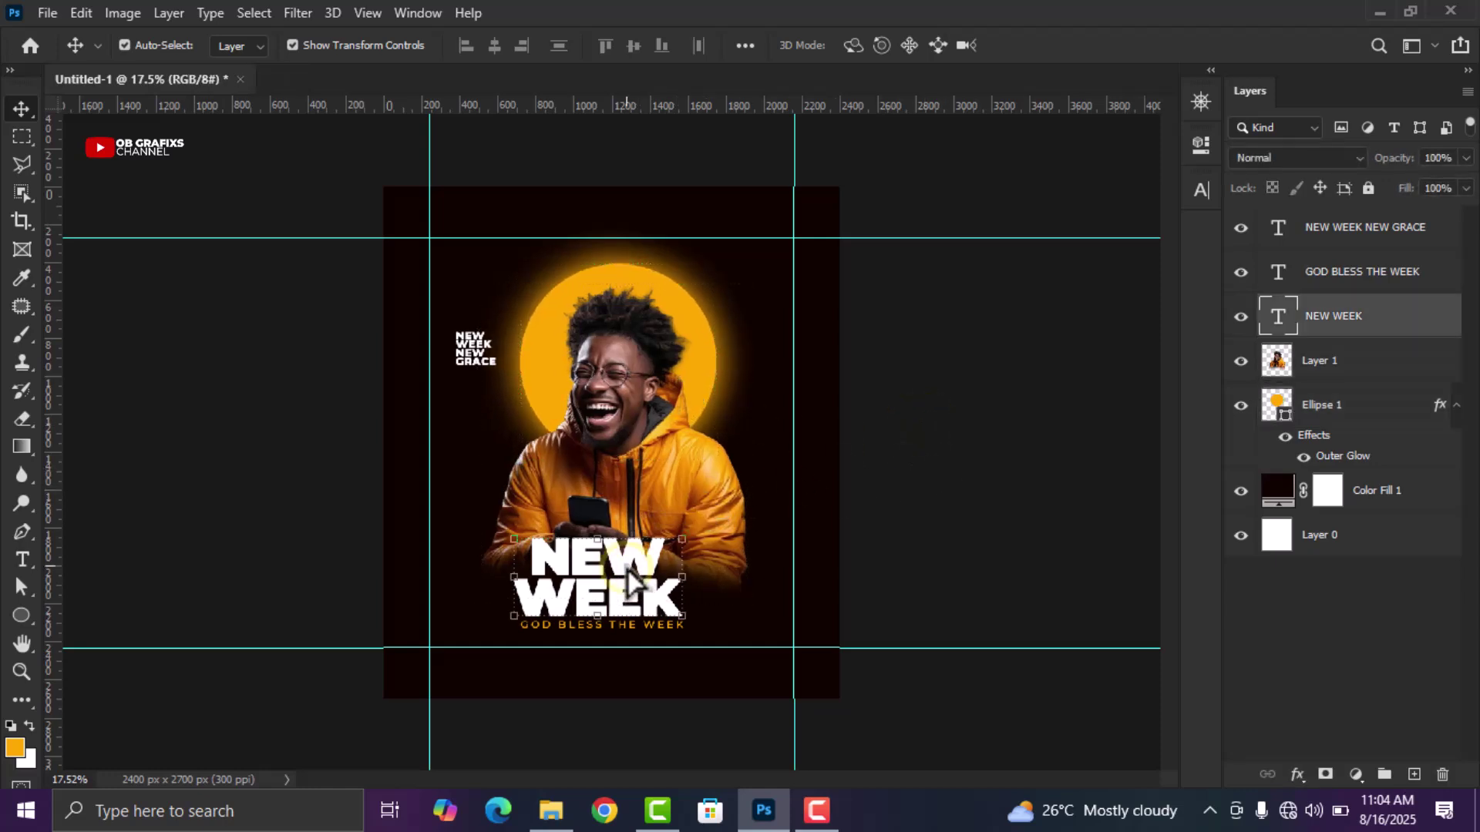
click(904, 543)
click(663, 627)
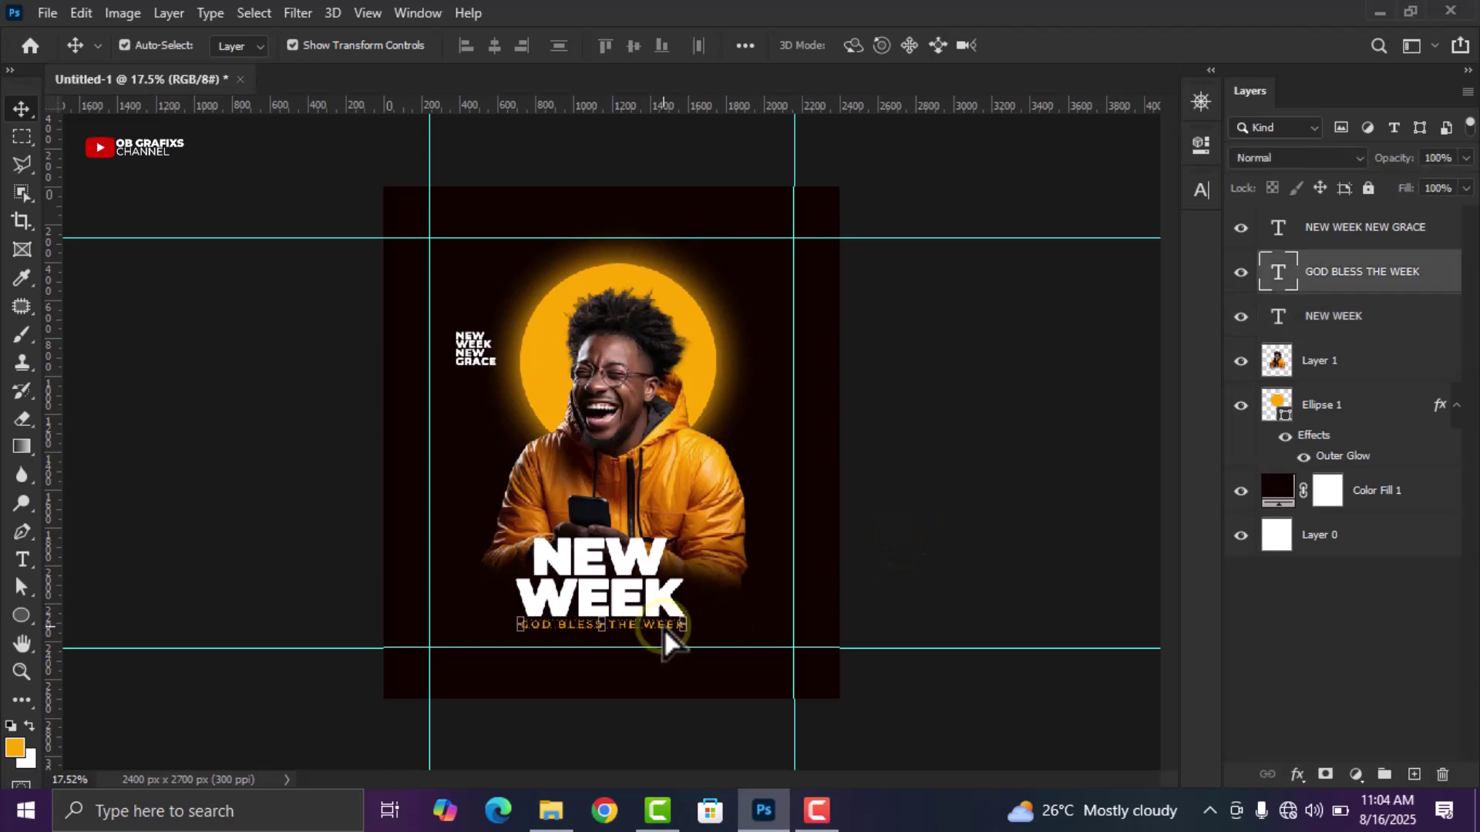
click(887, 559)
key(ctrl+0)
scroll(397, 386, up, 1)
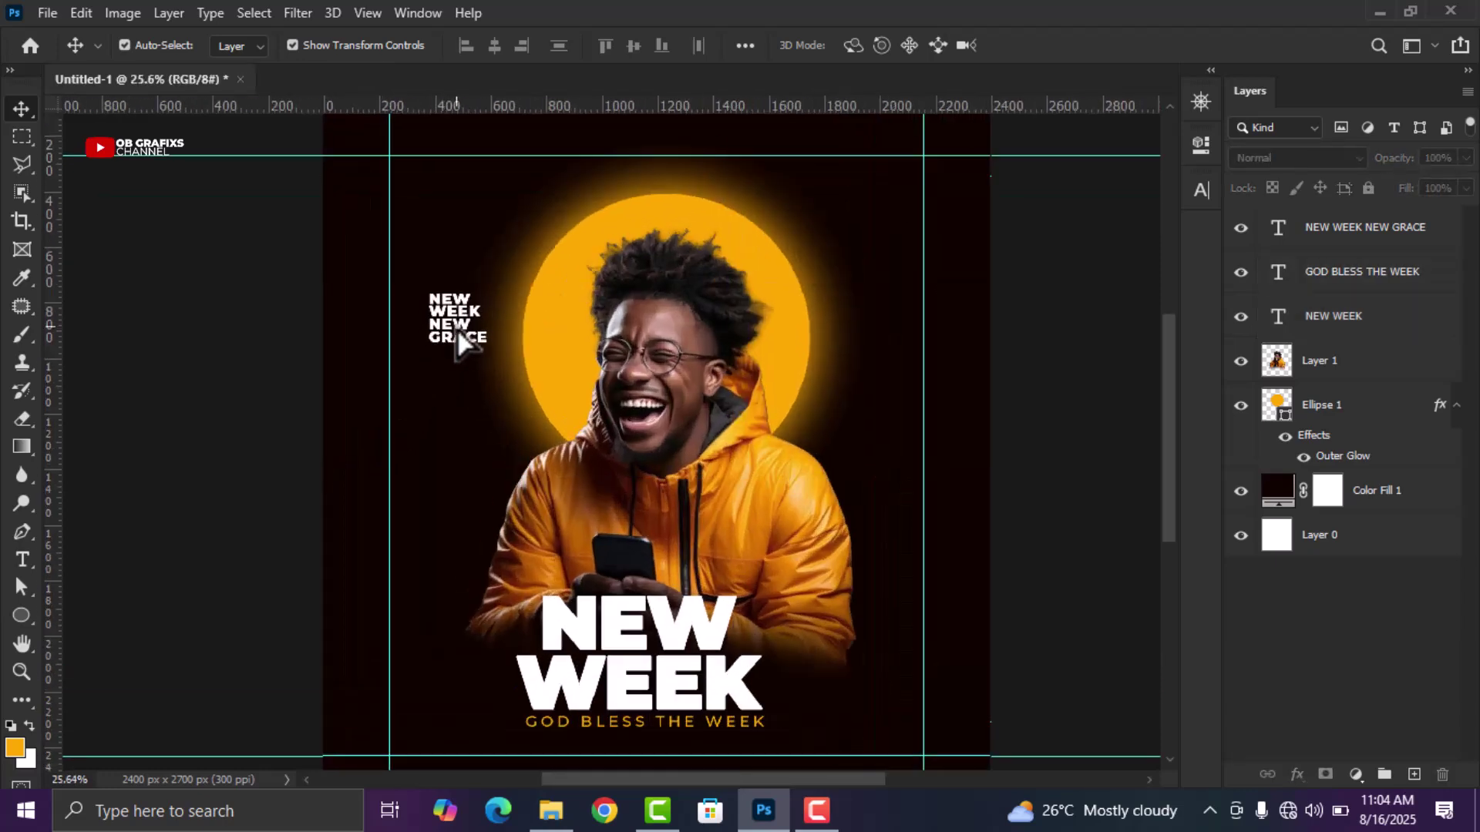
click(462, 339)
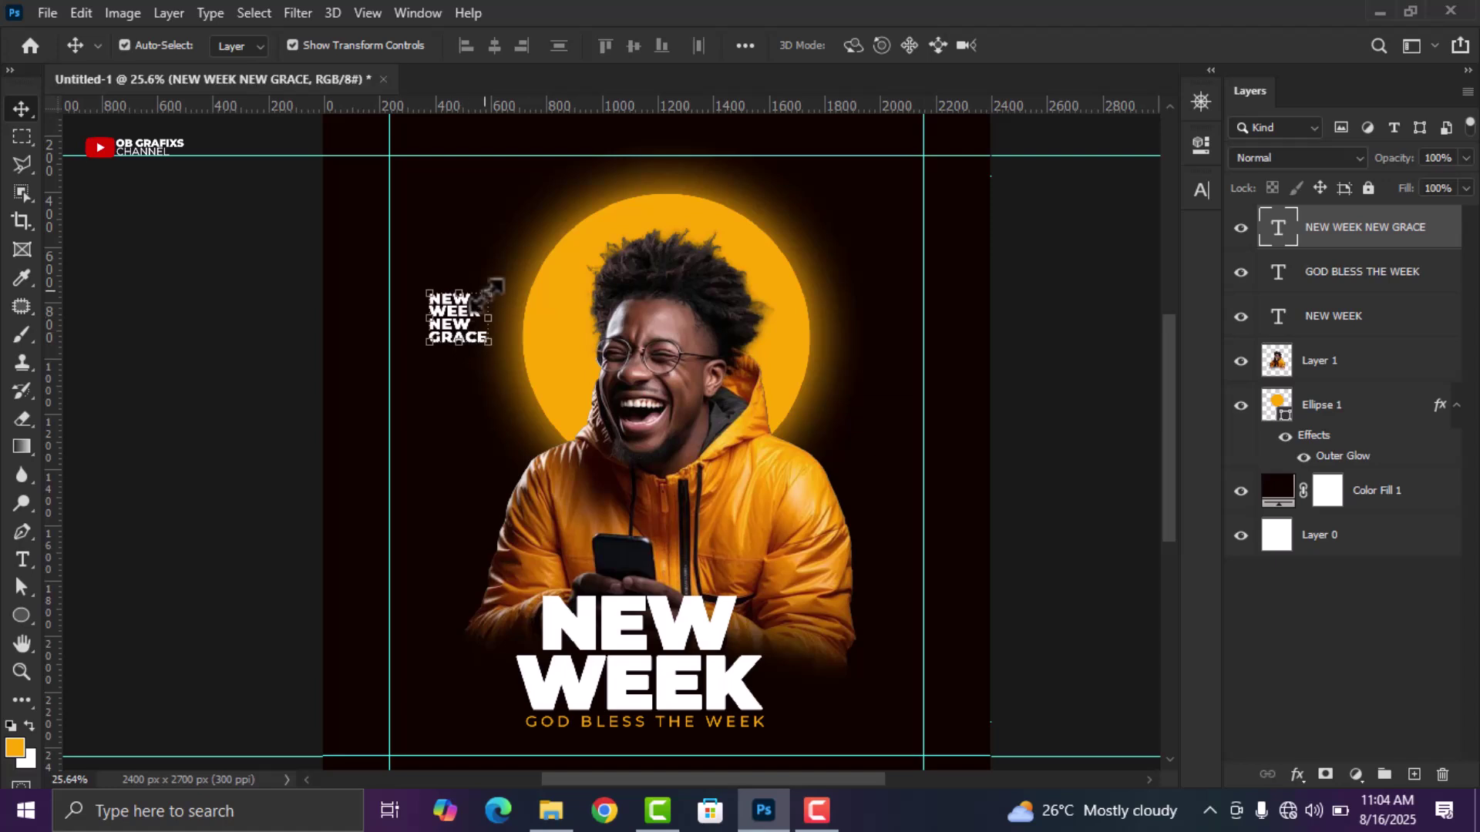
click(144, 381)
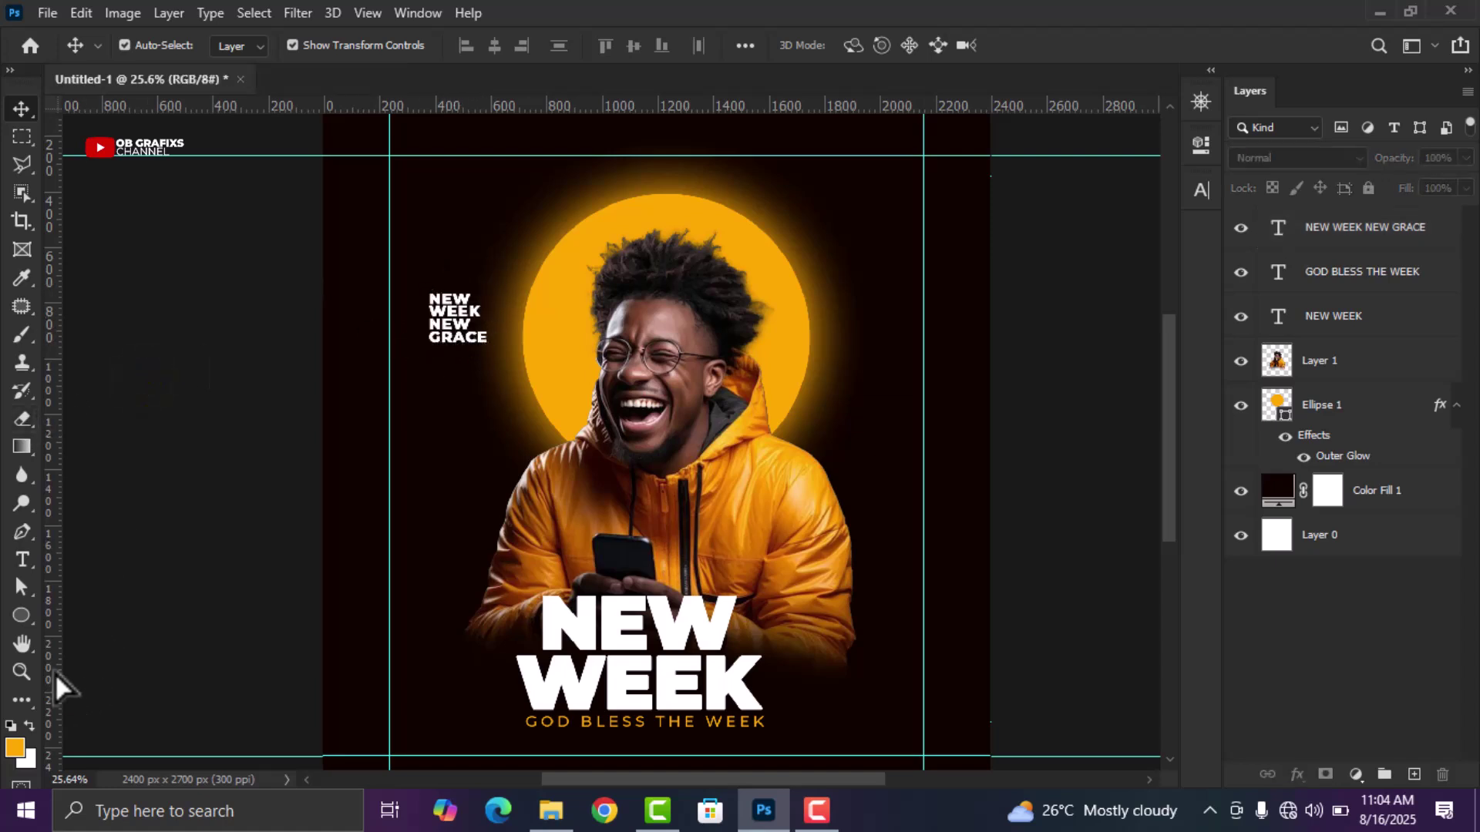
Draw a rectangle over the NEW WEEK NEW GRACE text and shorten it to fit
click(30, 617)
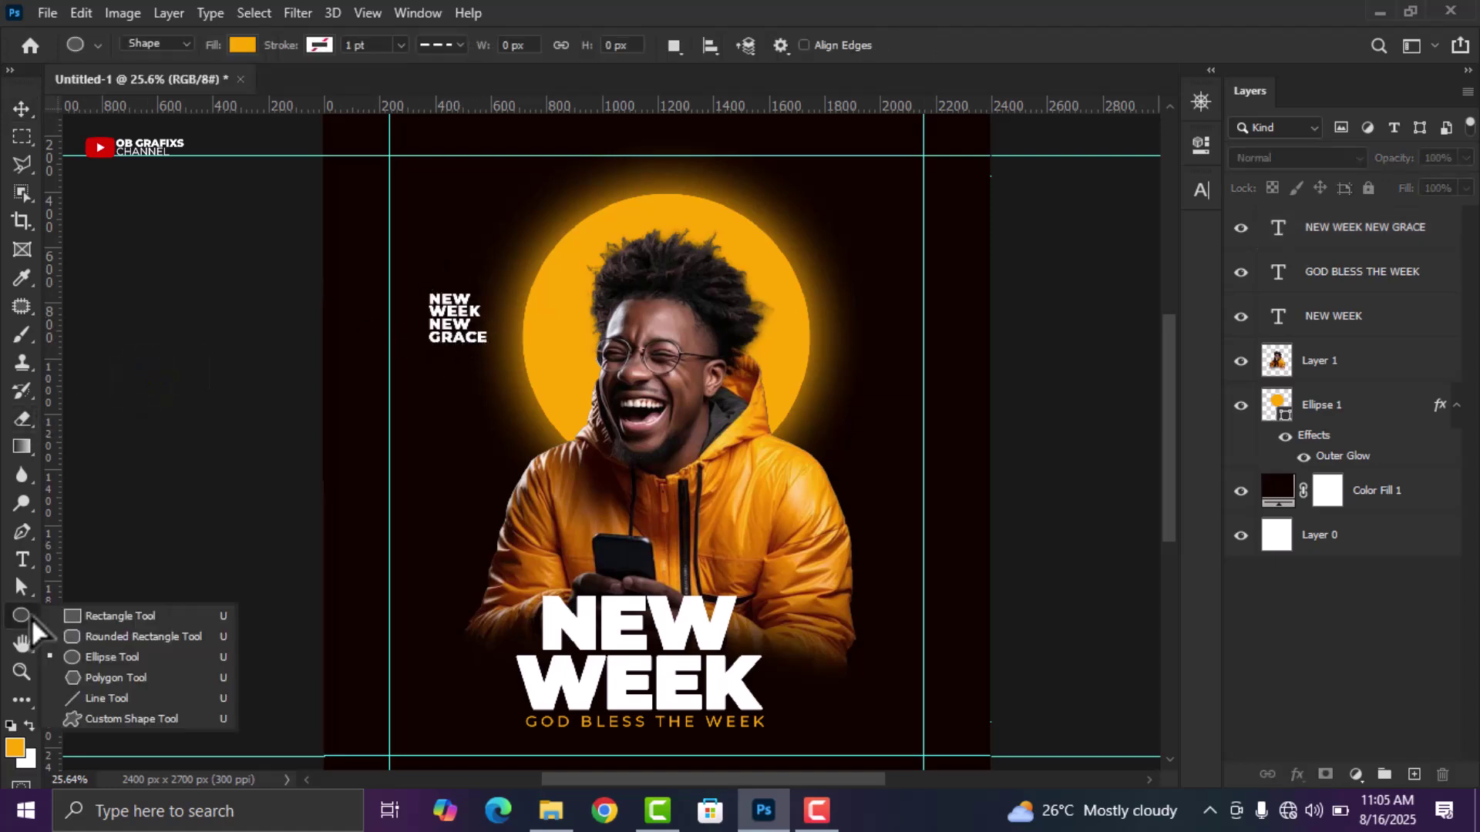
click(104, 617)
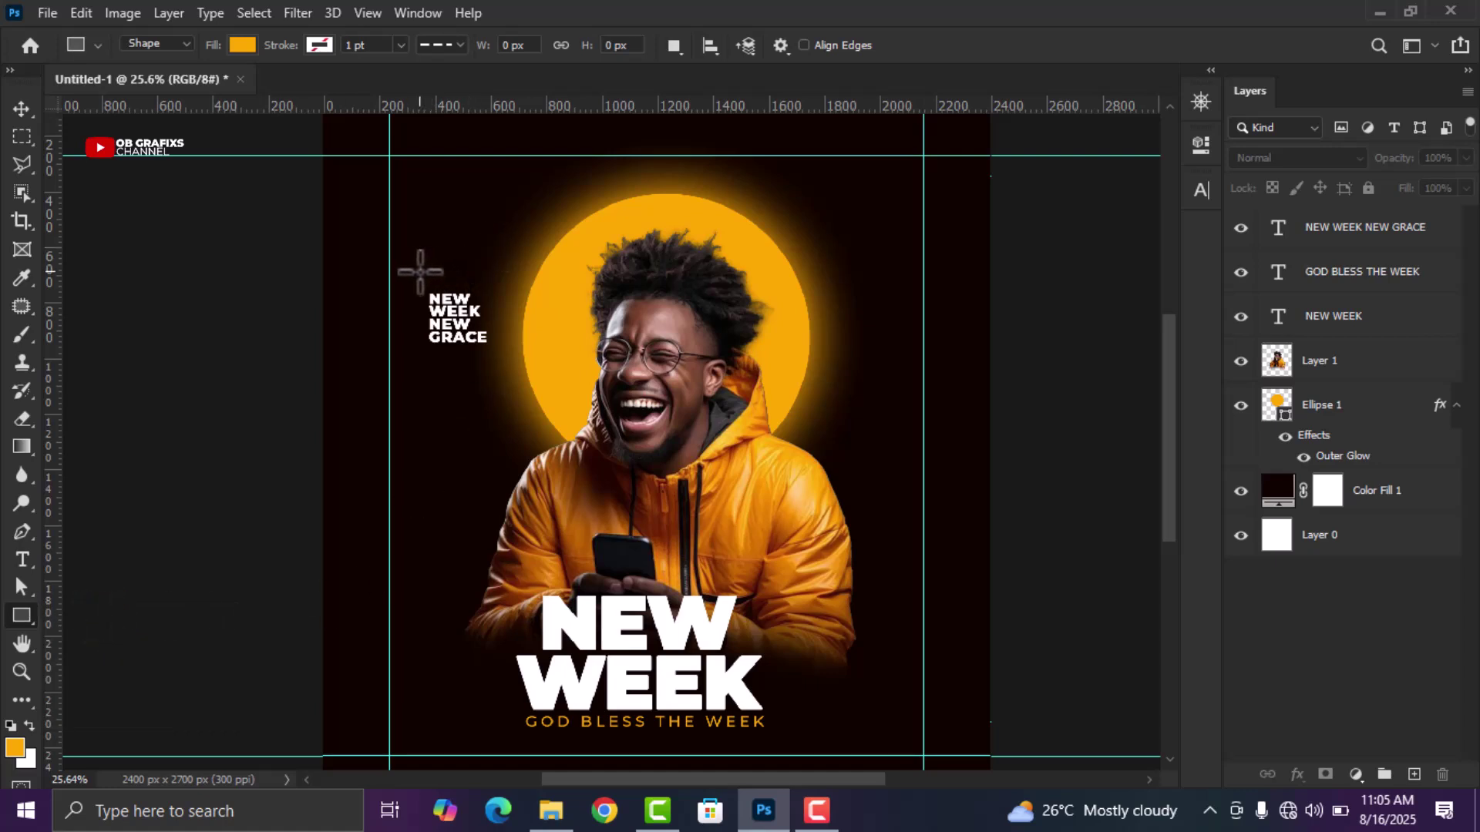
drag(413, 270, 457, 366)
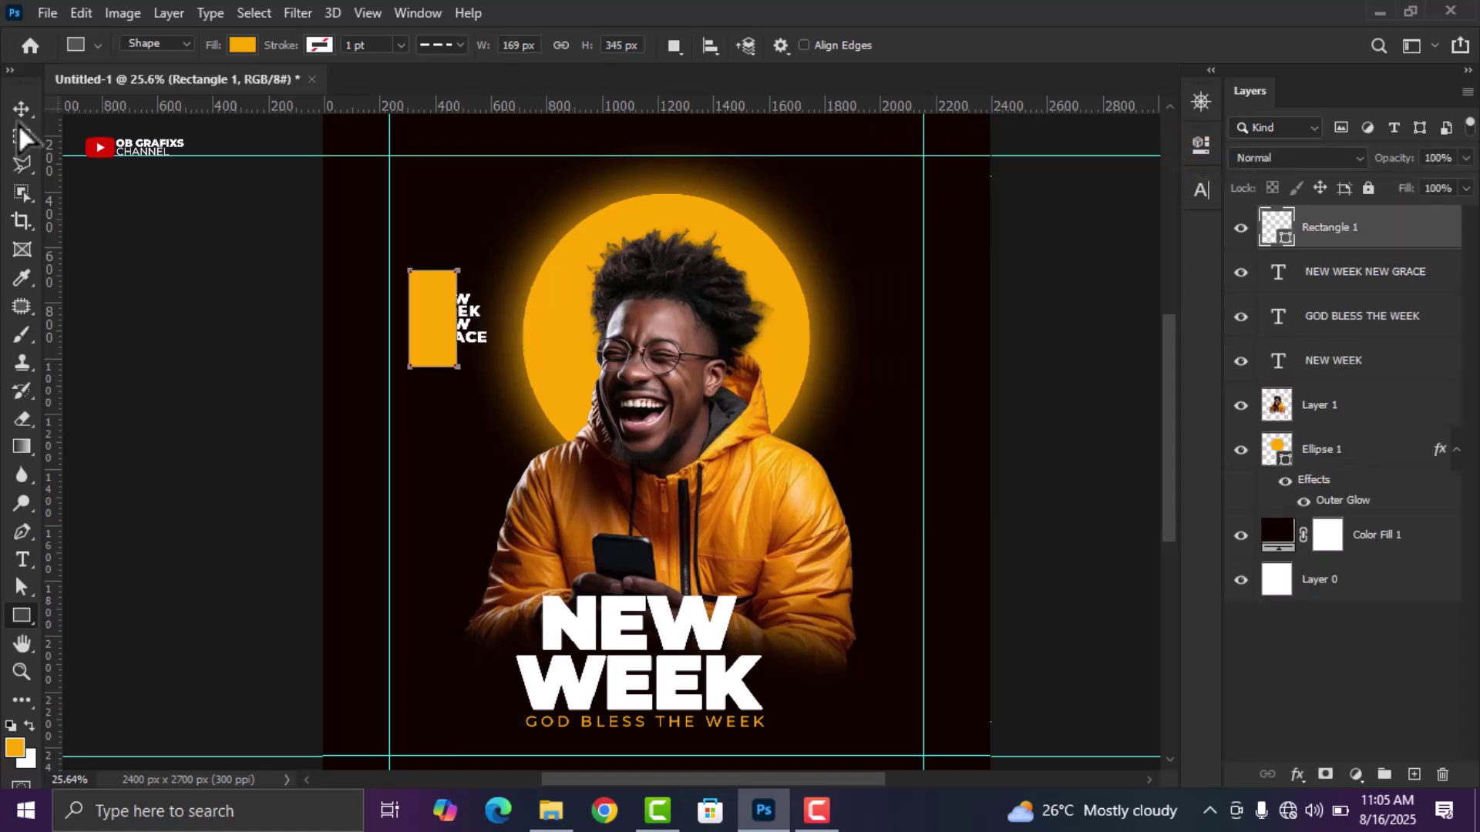
click(21, 109)
scroll(252, 255, up, 3)
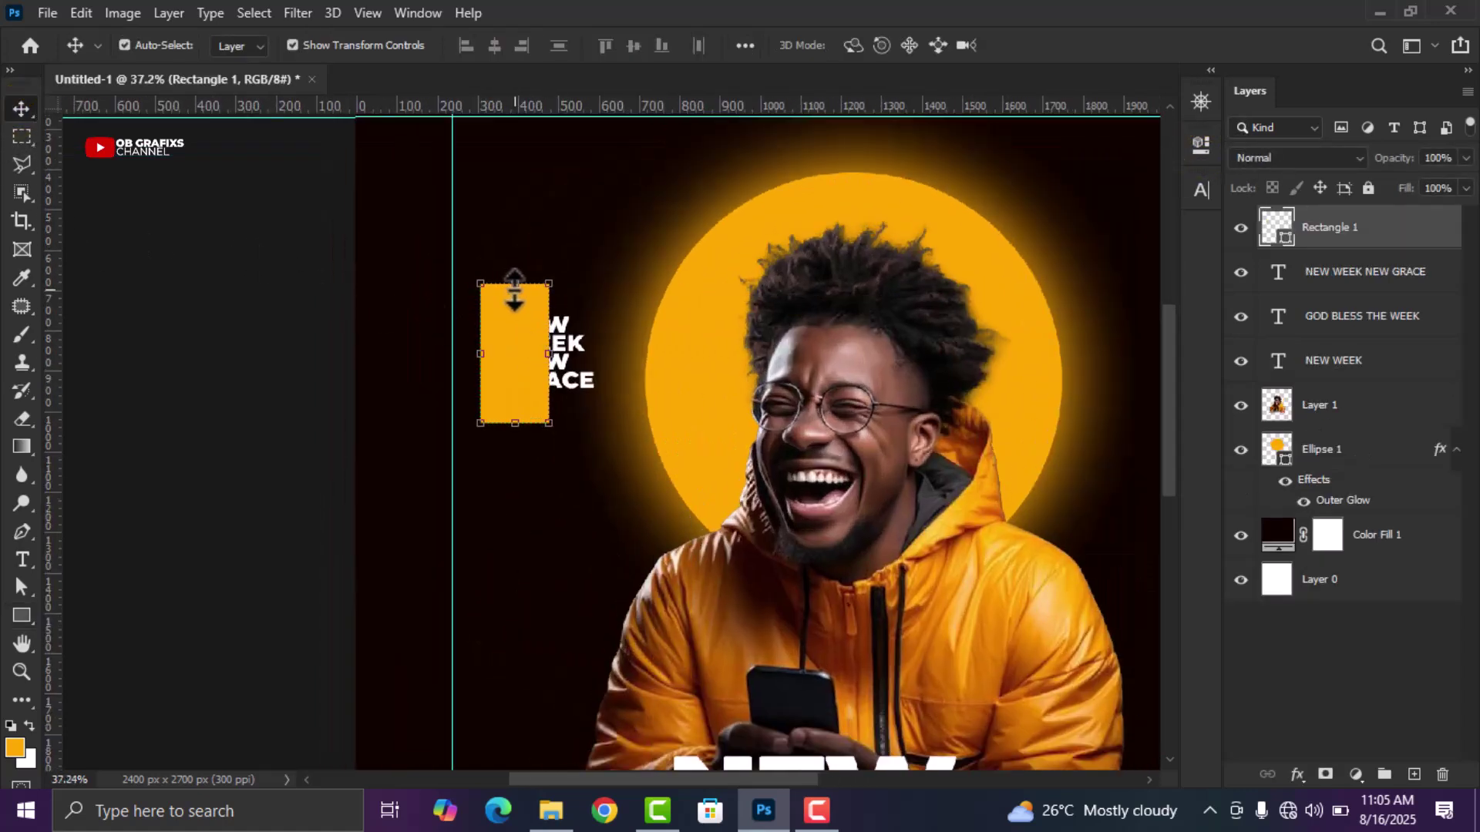
drag(518, 283, 518, 356)
click(1073, 45)
click(1201, 188)
click(1201, 188)
Give the rectangle no fill, a solid 2 pt white outline and 20 px rounded corners
click(1203, 144)
click(894, 274)
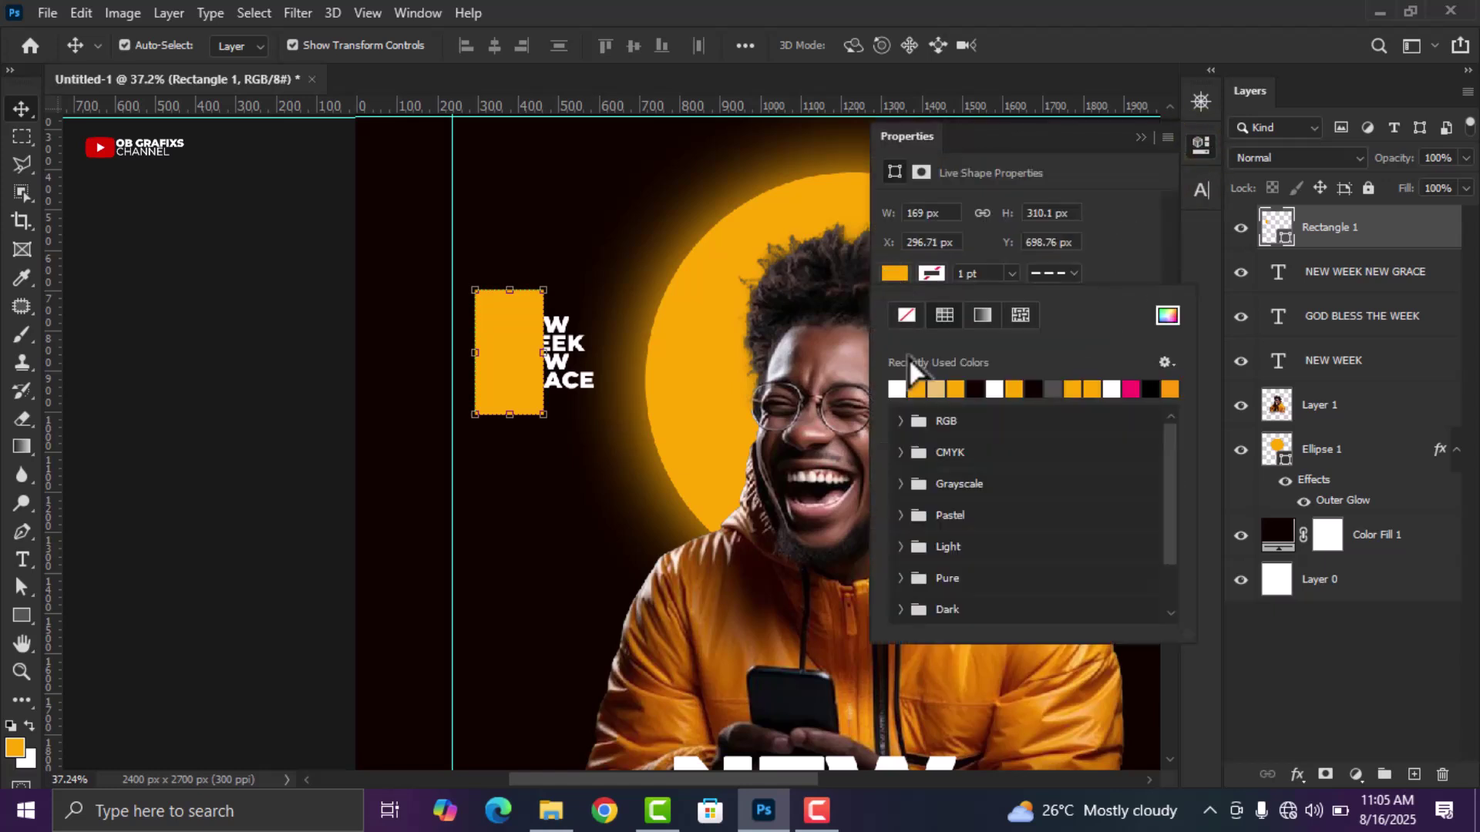
click(904, 316)
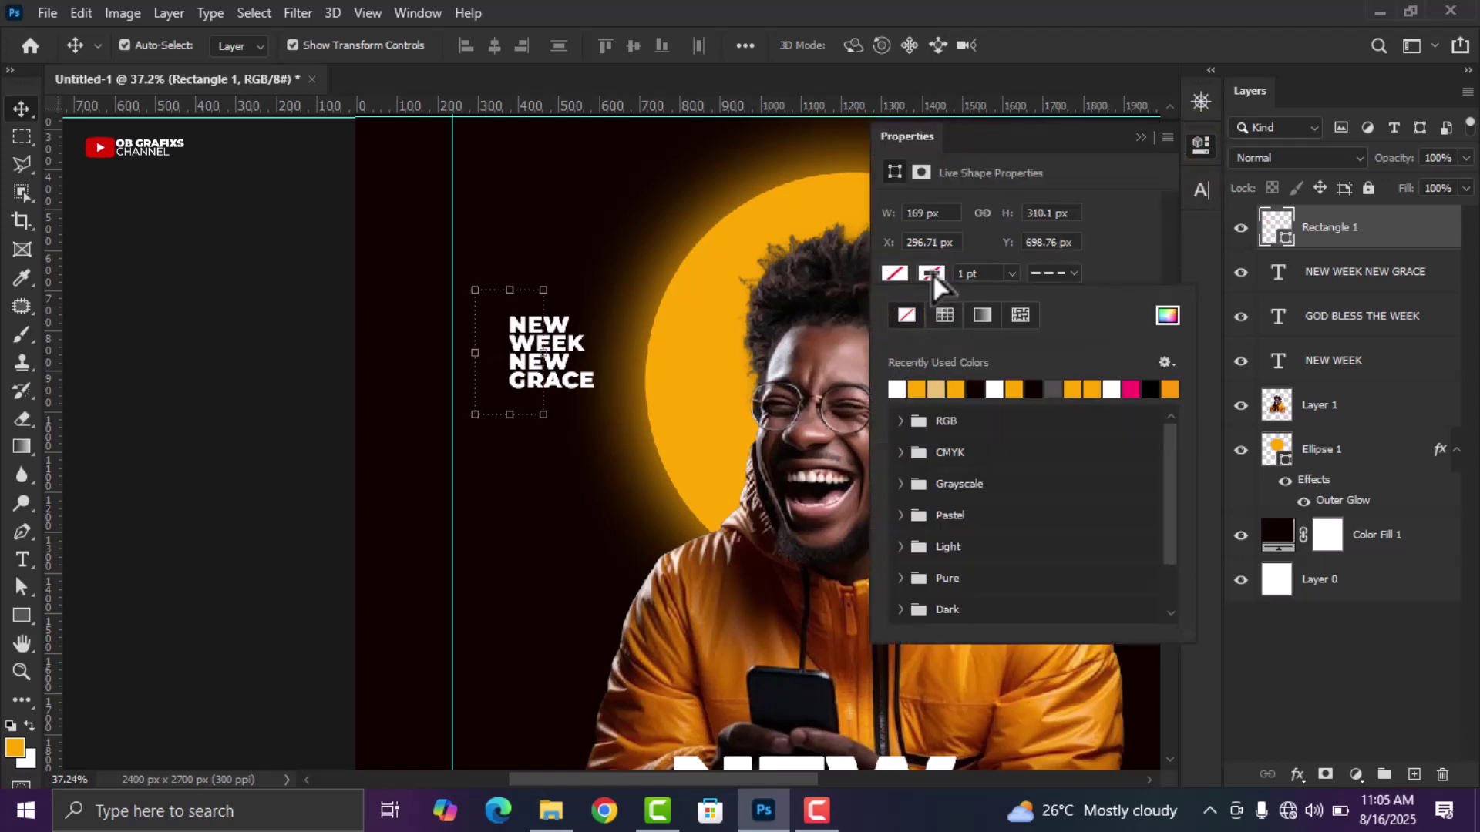
click(896, 389)
click(1051, 276)
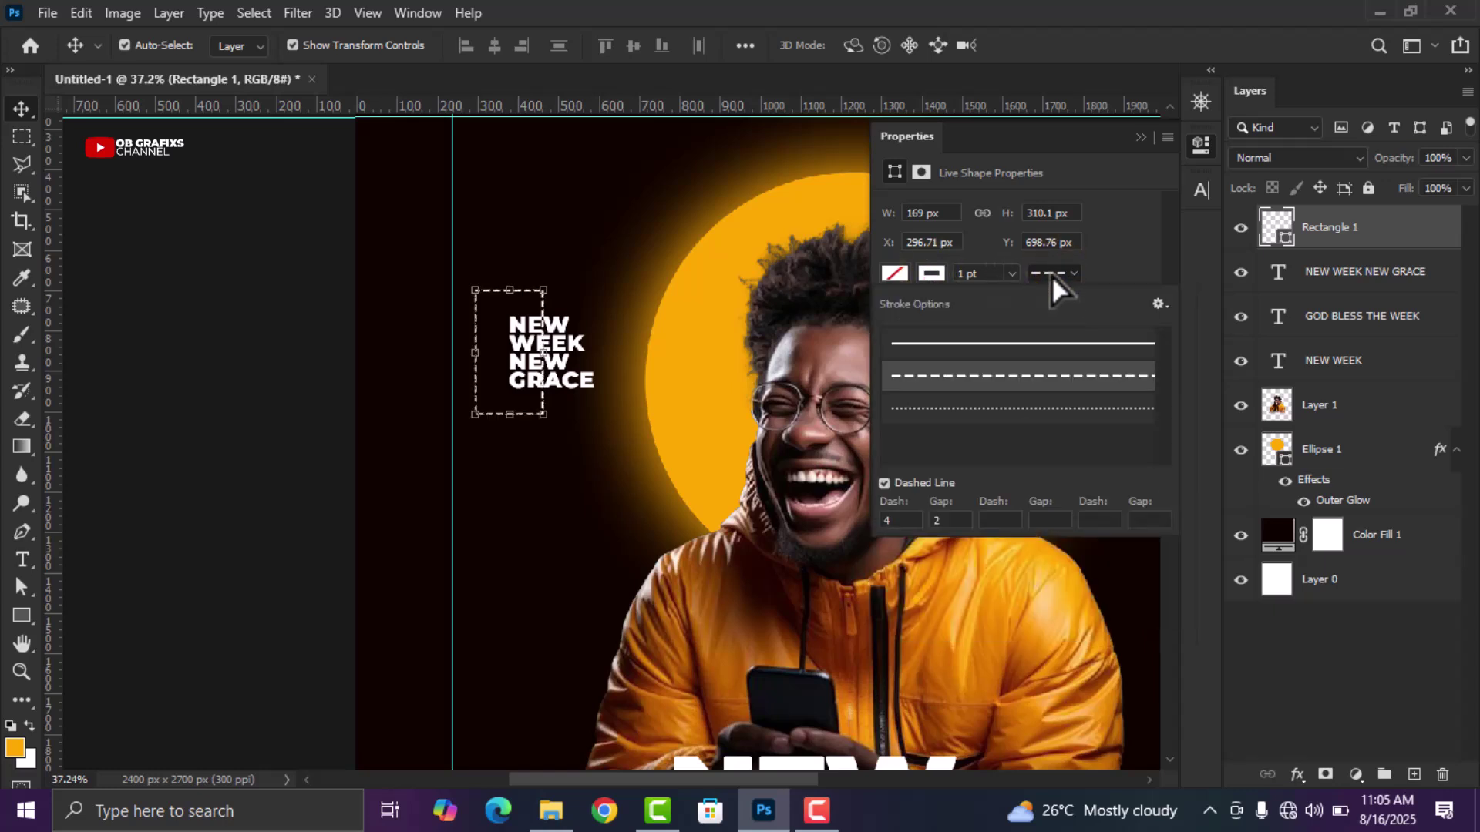
click(1010, 347)
click(996, 273)
text(2)
key(Return)
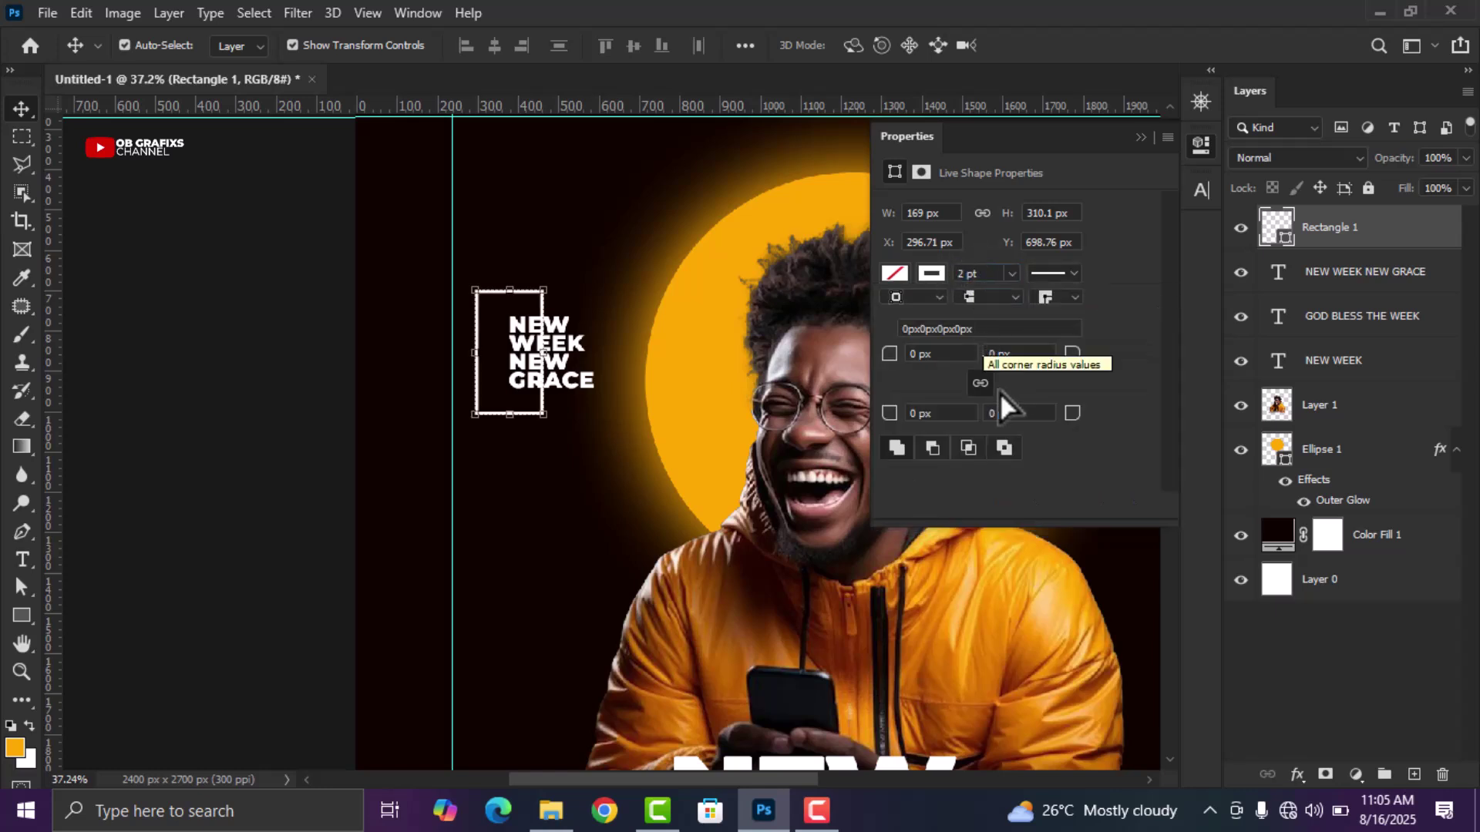
click(943, 353)
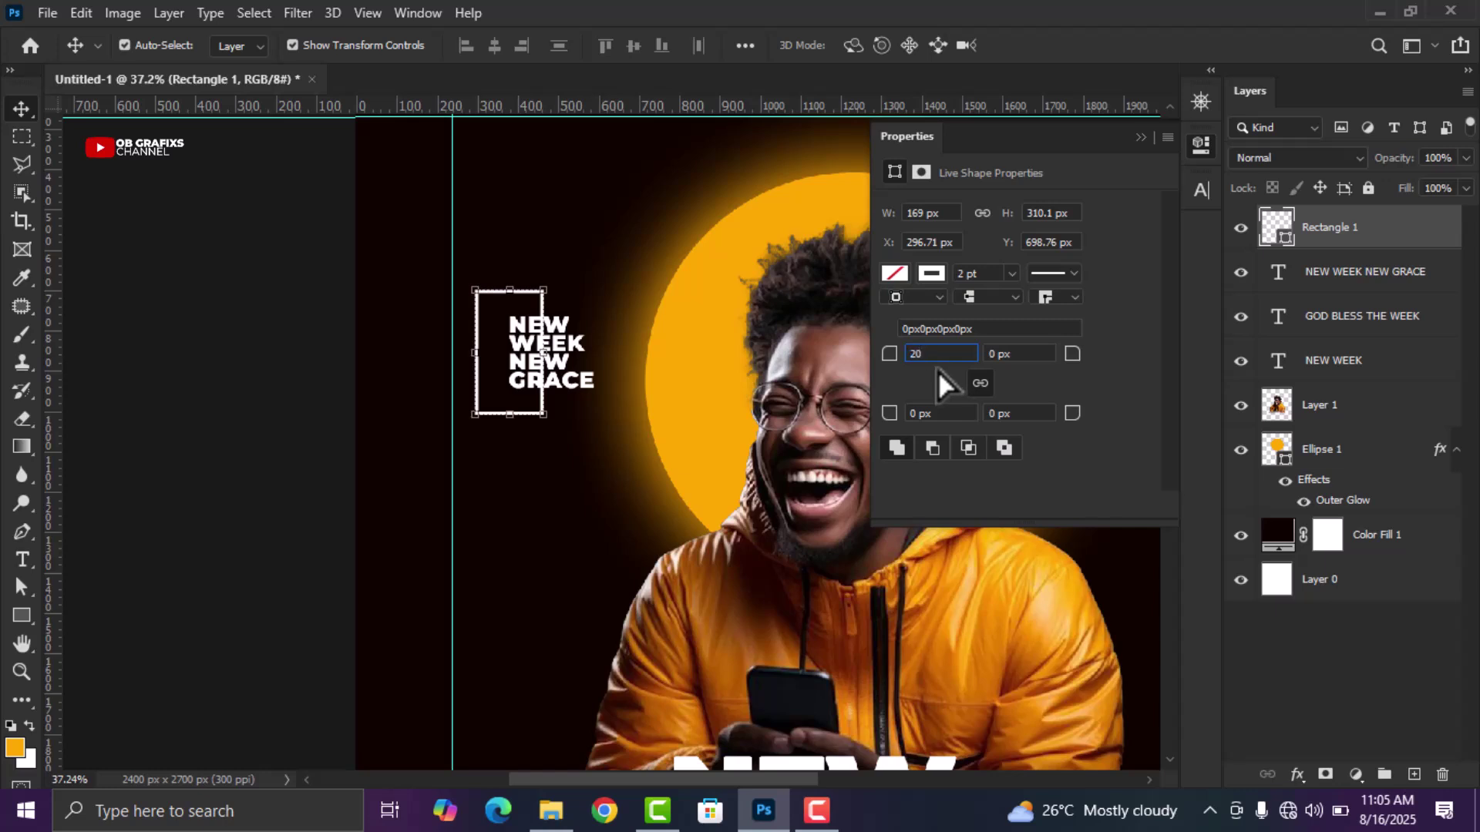
key(Return)
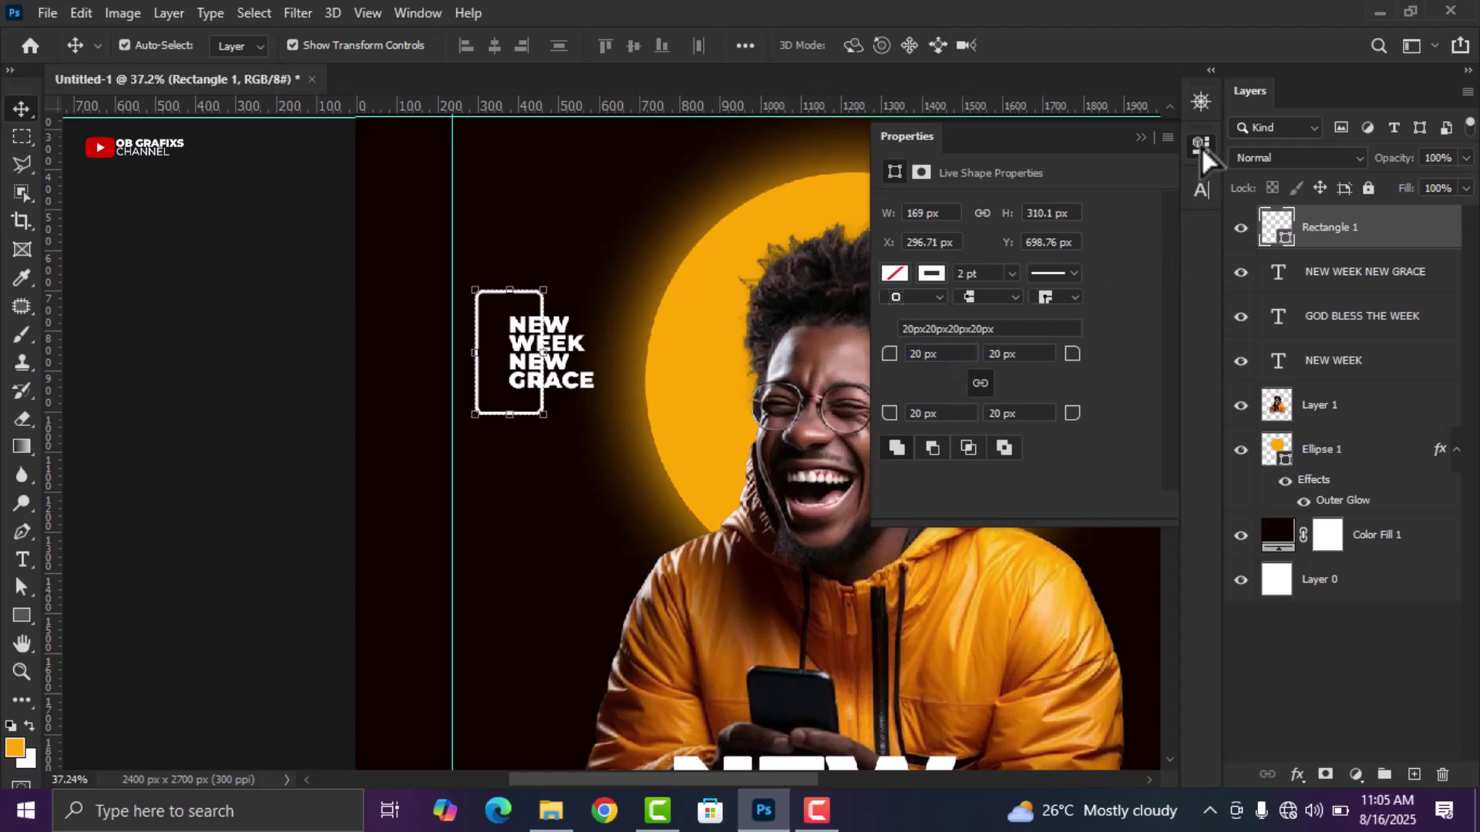
click(1200, 145)
Rasterize the Rectangle 1 frame, then make and clear a marquee selection around the text
scroll(266, 471, up, 2)
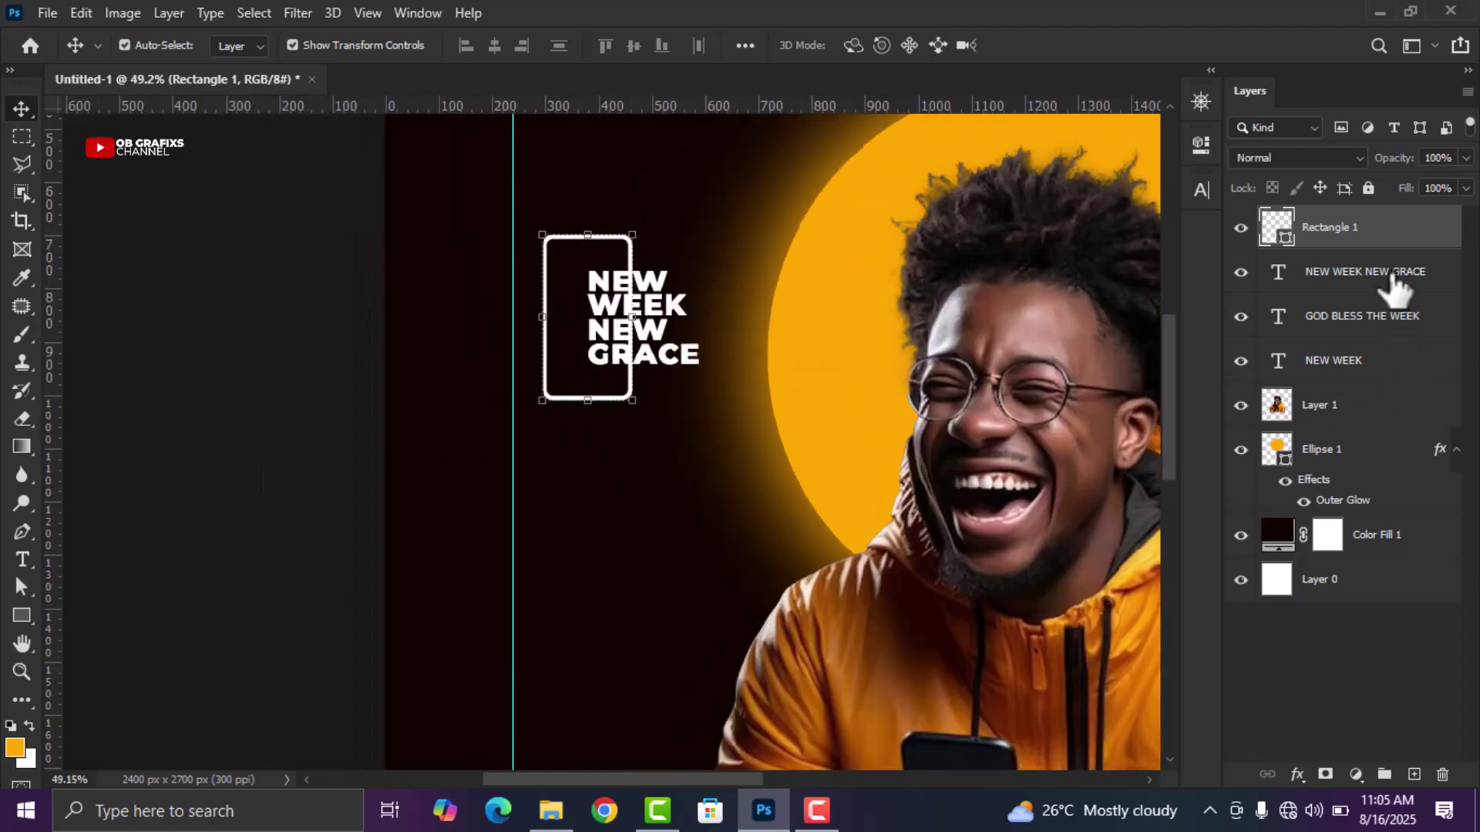
right_click(1399, 235)
click(1210, 332)
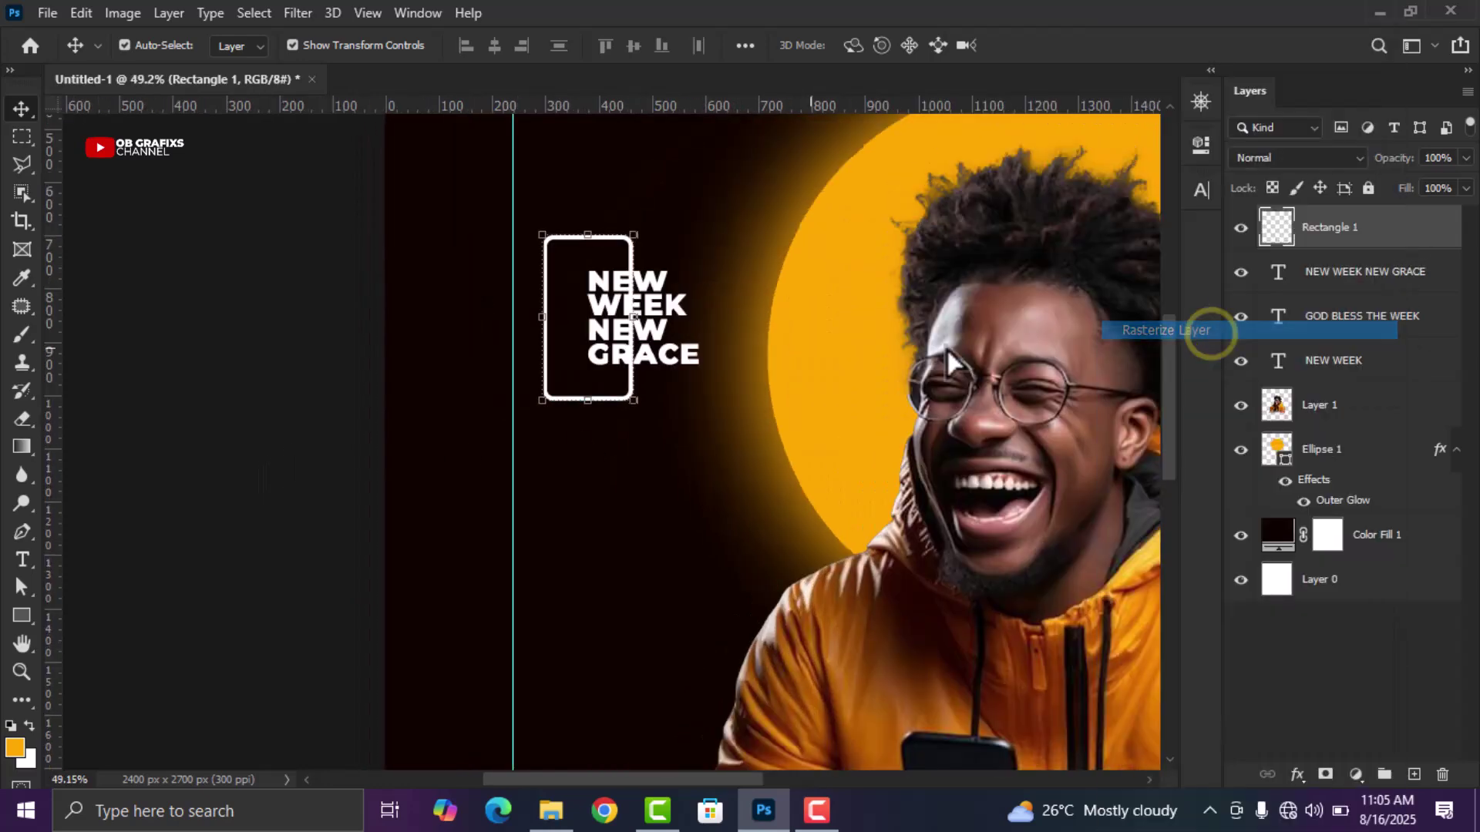
click(22, 139)
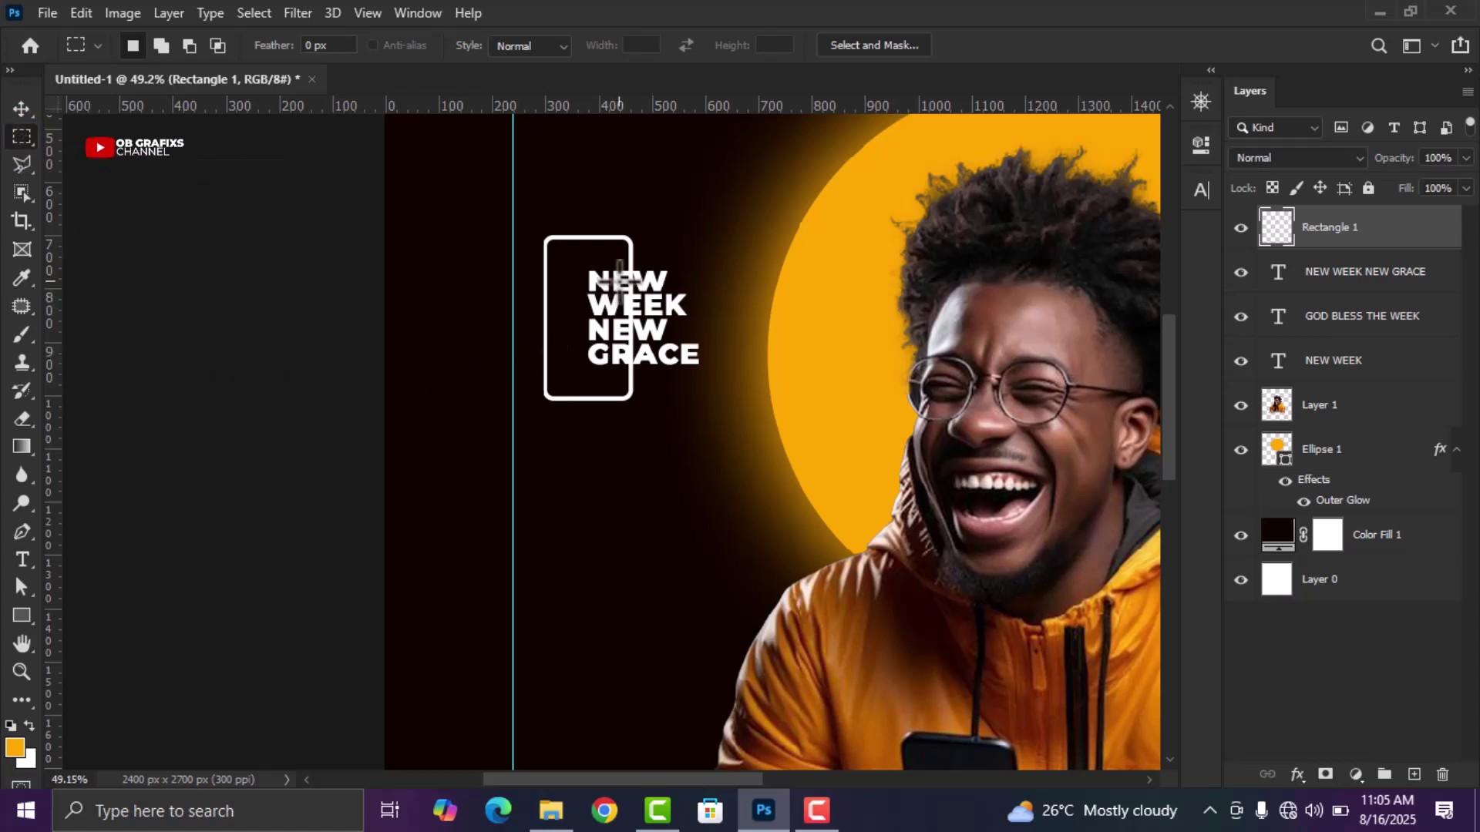
drag(580, 262, 702, 371)
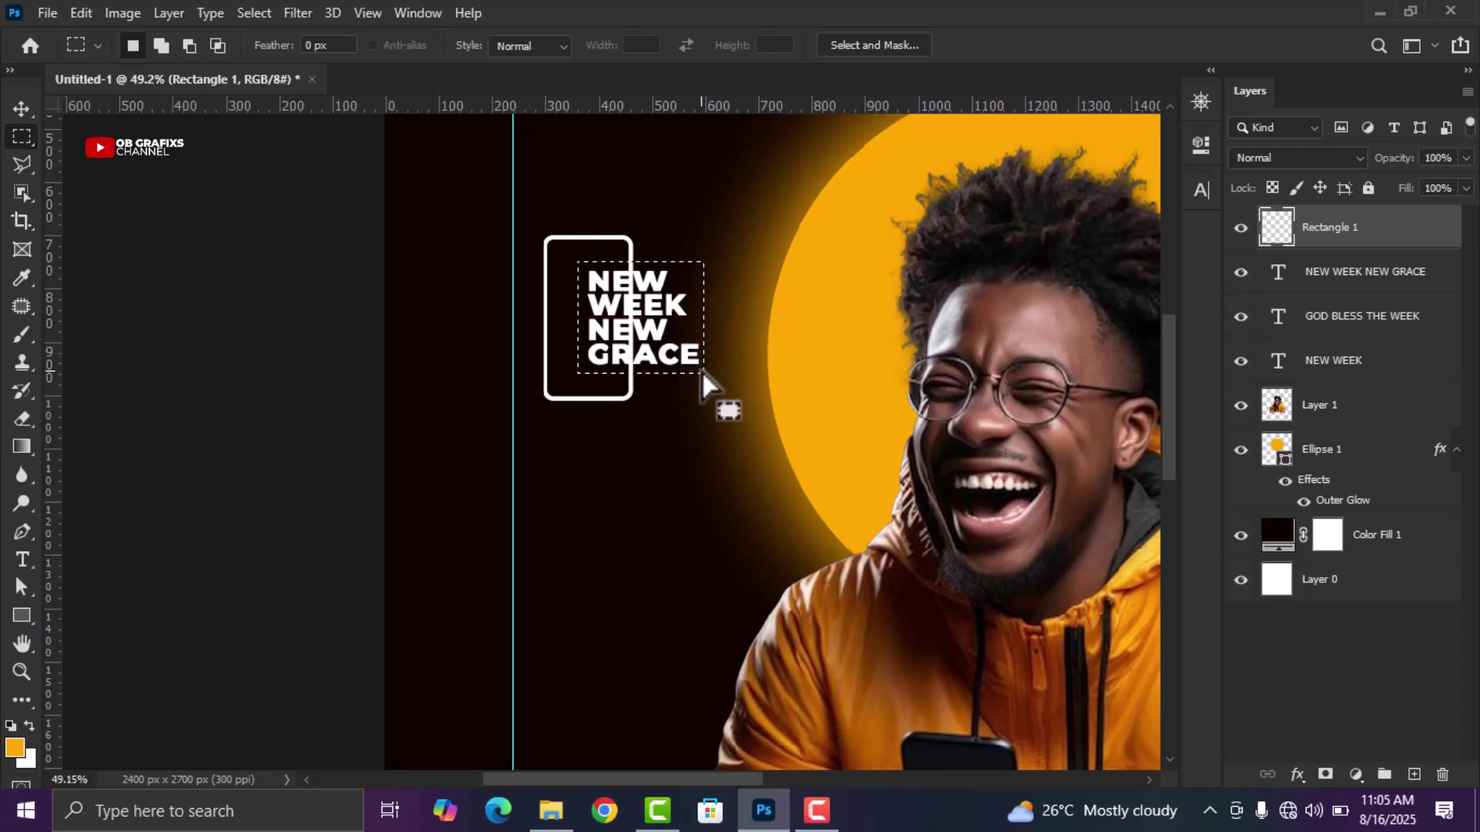
right_click(687, 364)
click(694, 330)
click(20, 108)
Open the New folder (2) images and drag arrow-1 into Photoshop
scroll(285, 337, down, 2)
scroll(728, 383, down, 3)
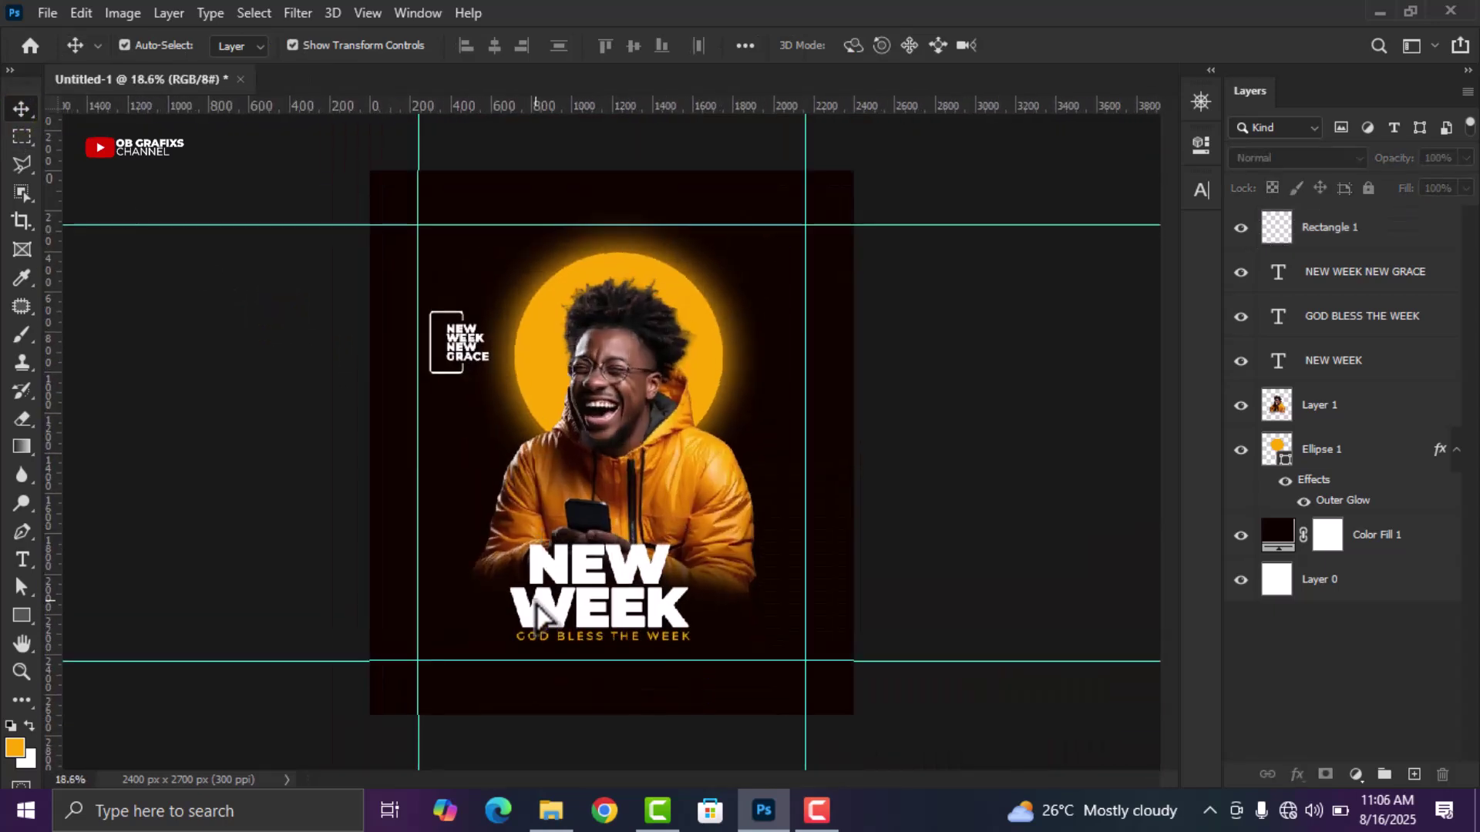
click(551, 811)
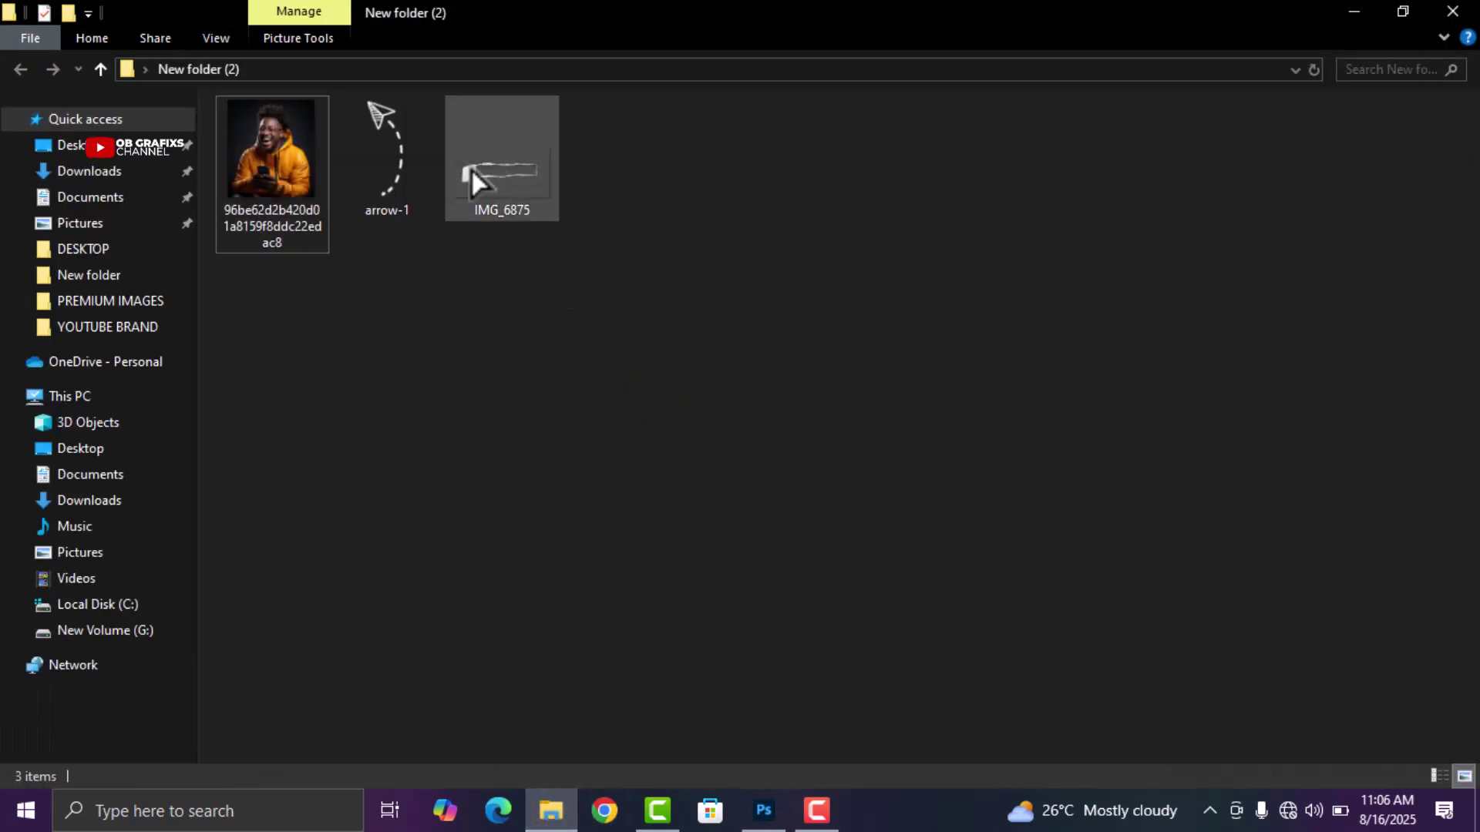
drag(387, 128, 600, 540)
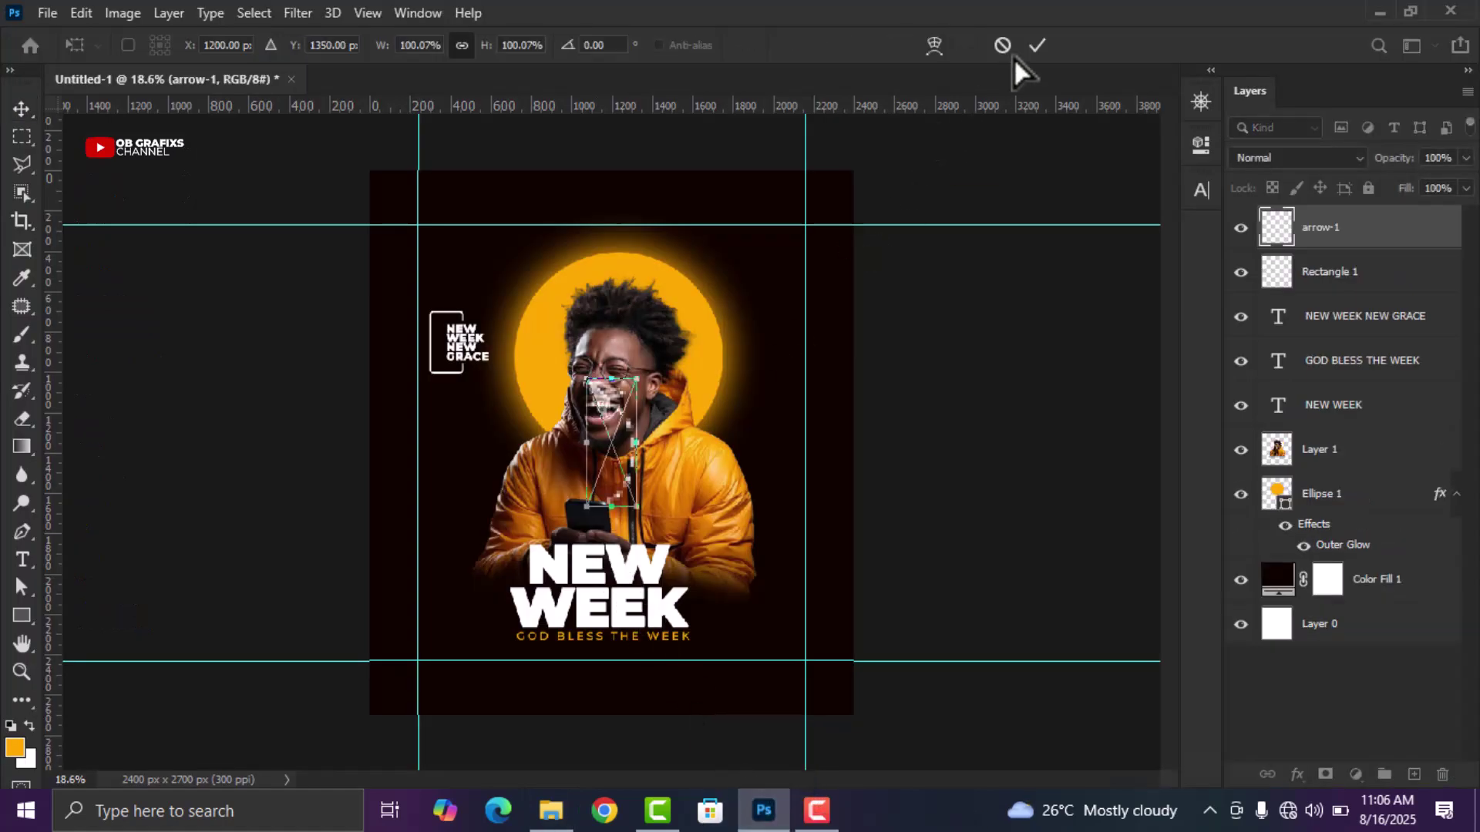
Place the dashed arrow, flip it horizontally, shrink it and angle it up at the text frame
click(1033, 45)
scroll(622, 407, up, 1)
drag(623, 406, 508, 437)
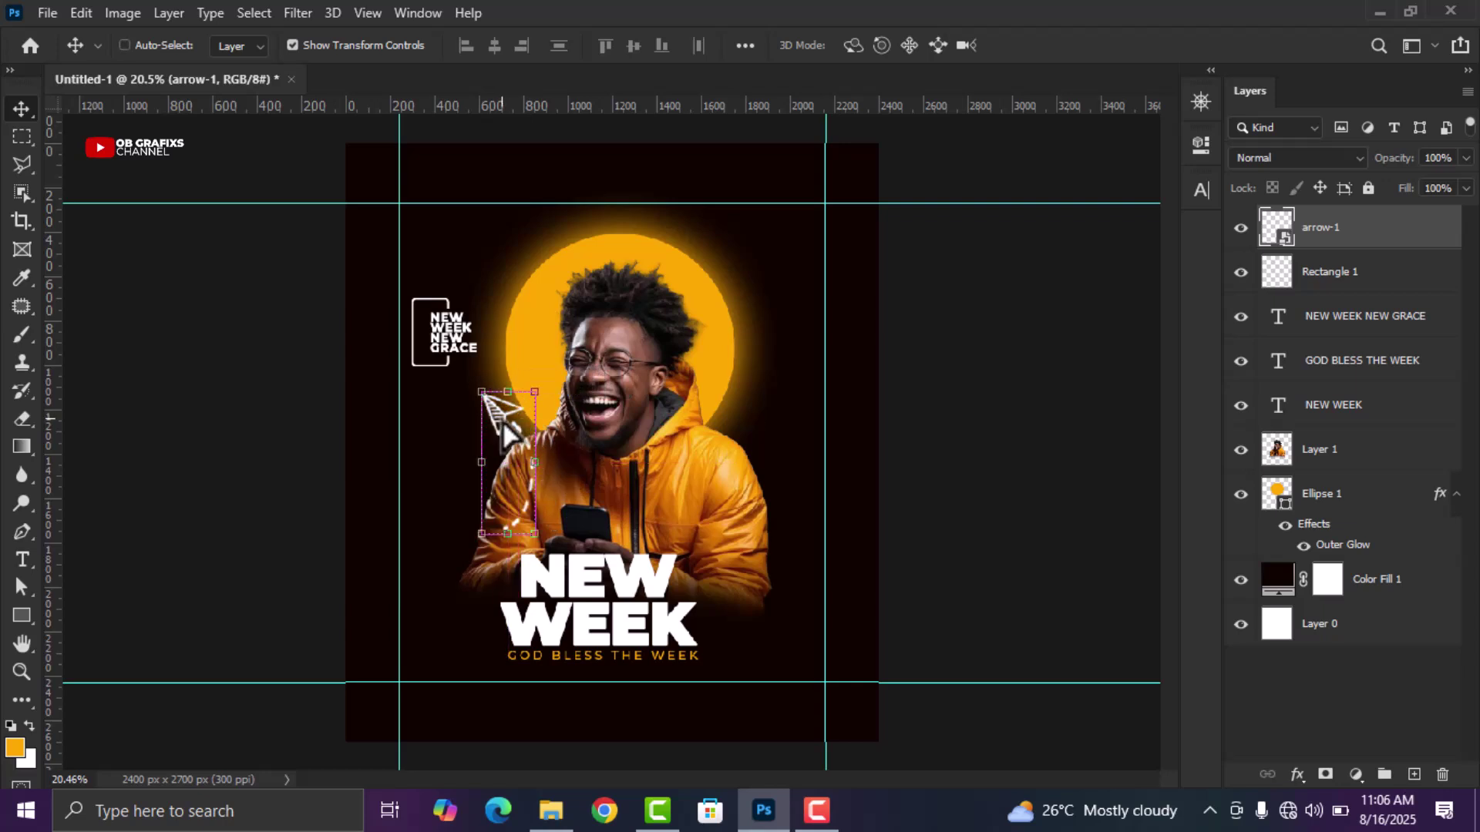
key(ctrl+t)
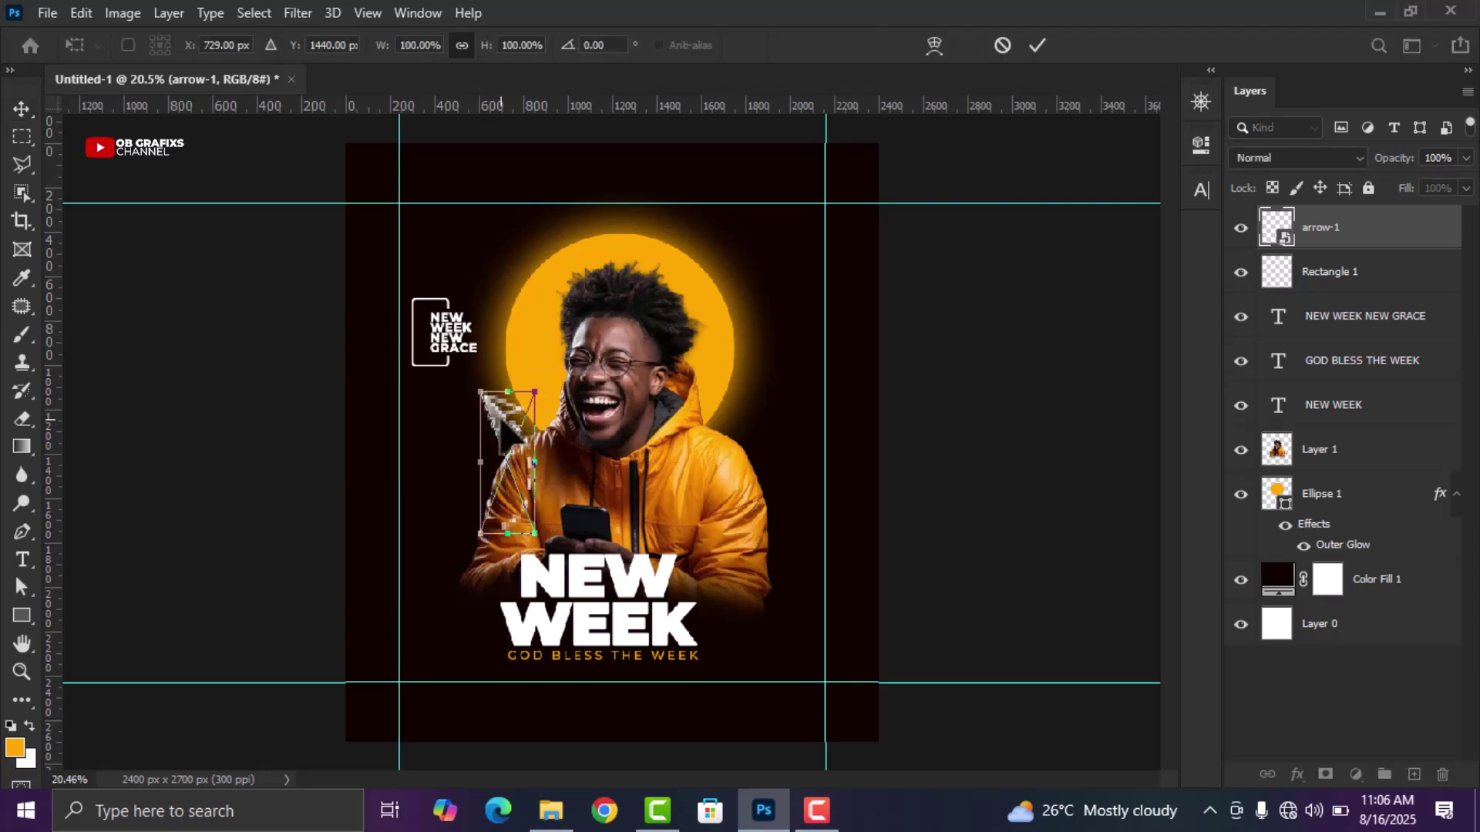
right_click(501, 424)
click(614, 754)
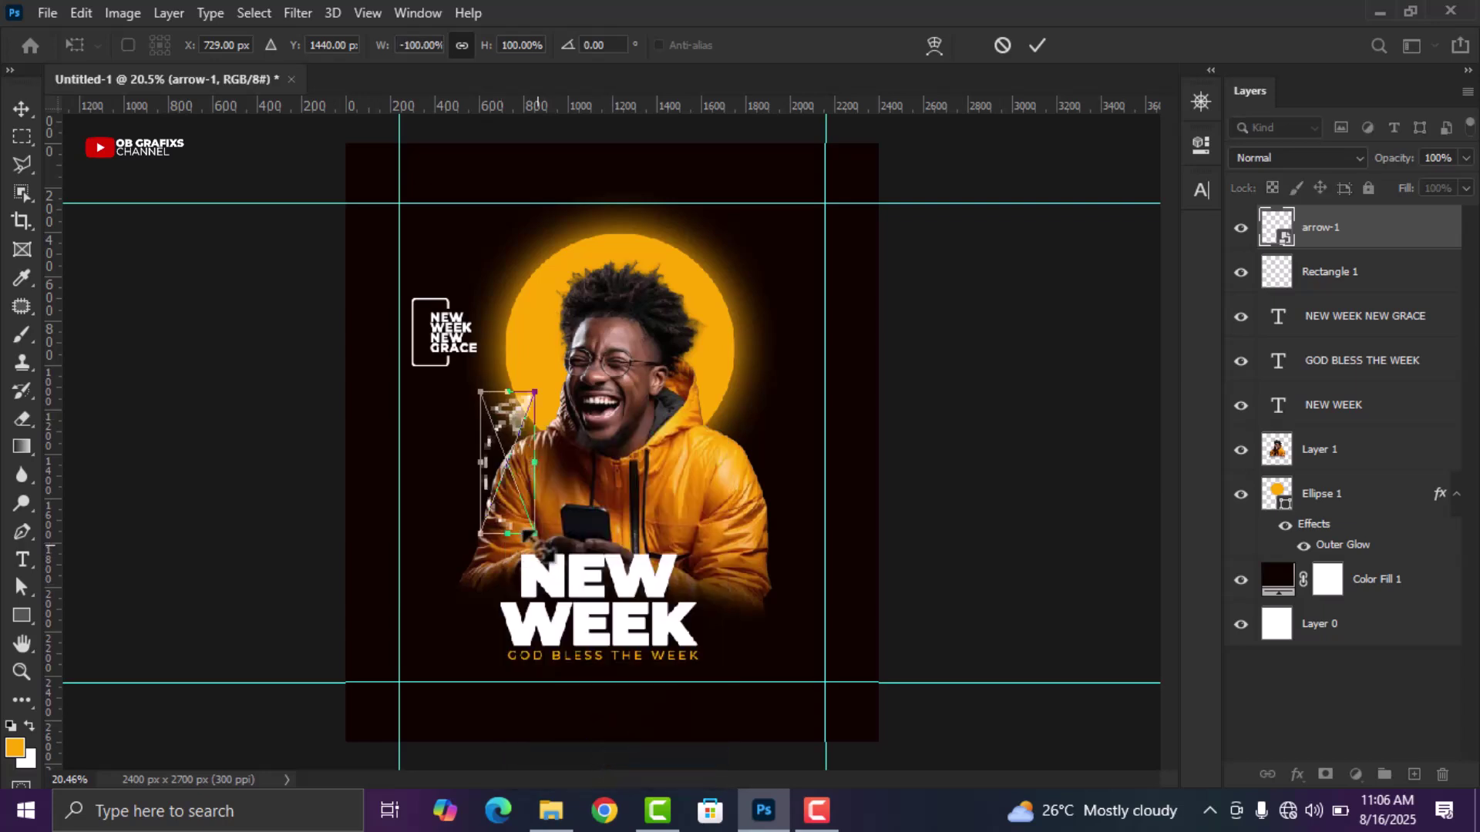
drag(550, 544, 645, 463)
drag(575, 497, 514, 470)
drag(455, 423, 452, 425)
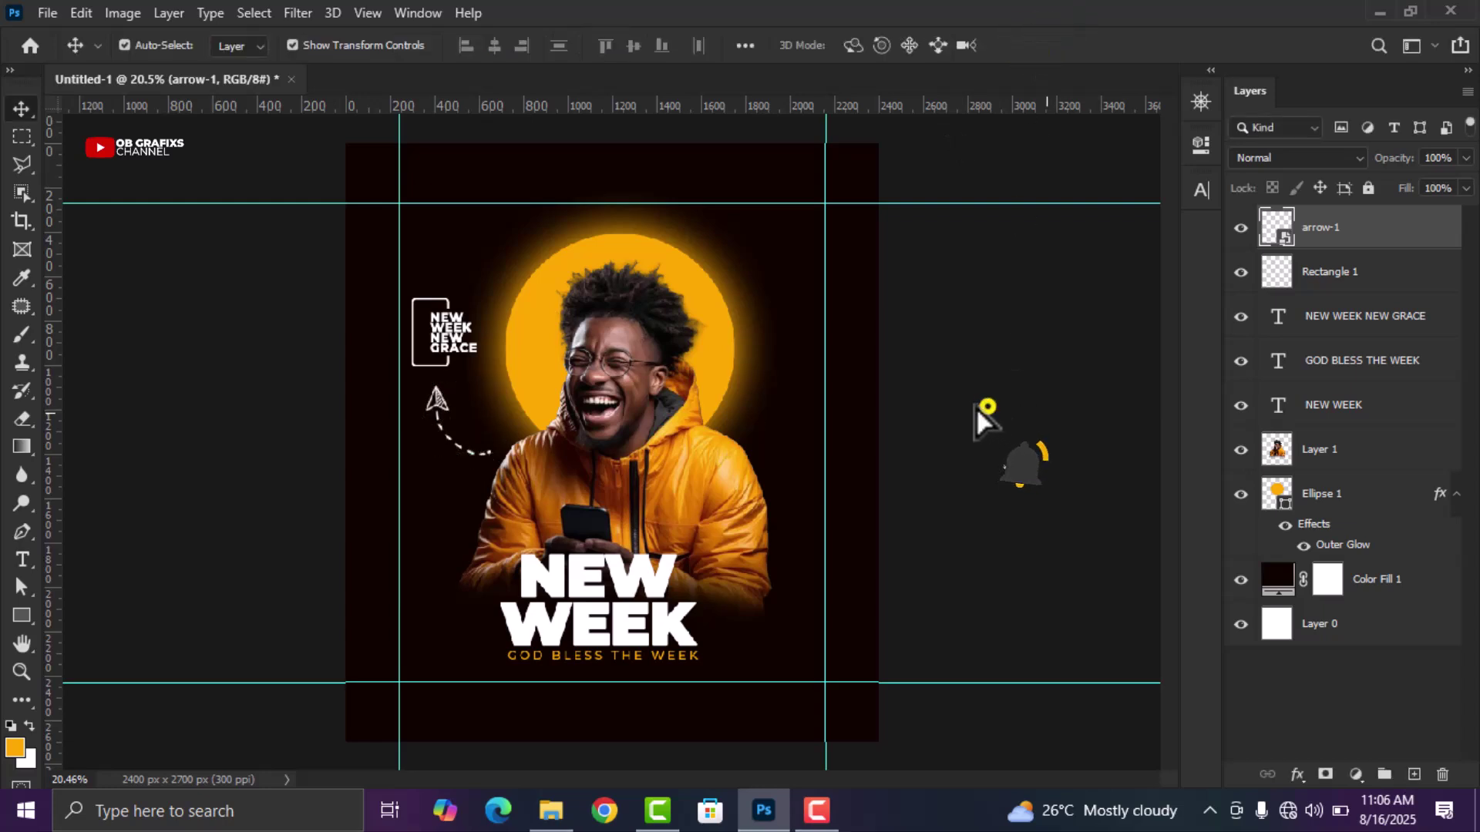
click(1035, 43)
click(968, 406)
scroll(968, 406, down, 1)
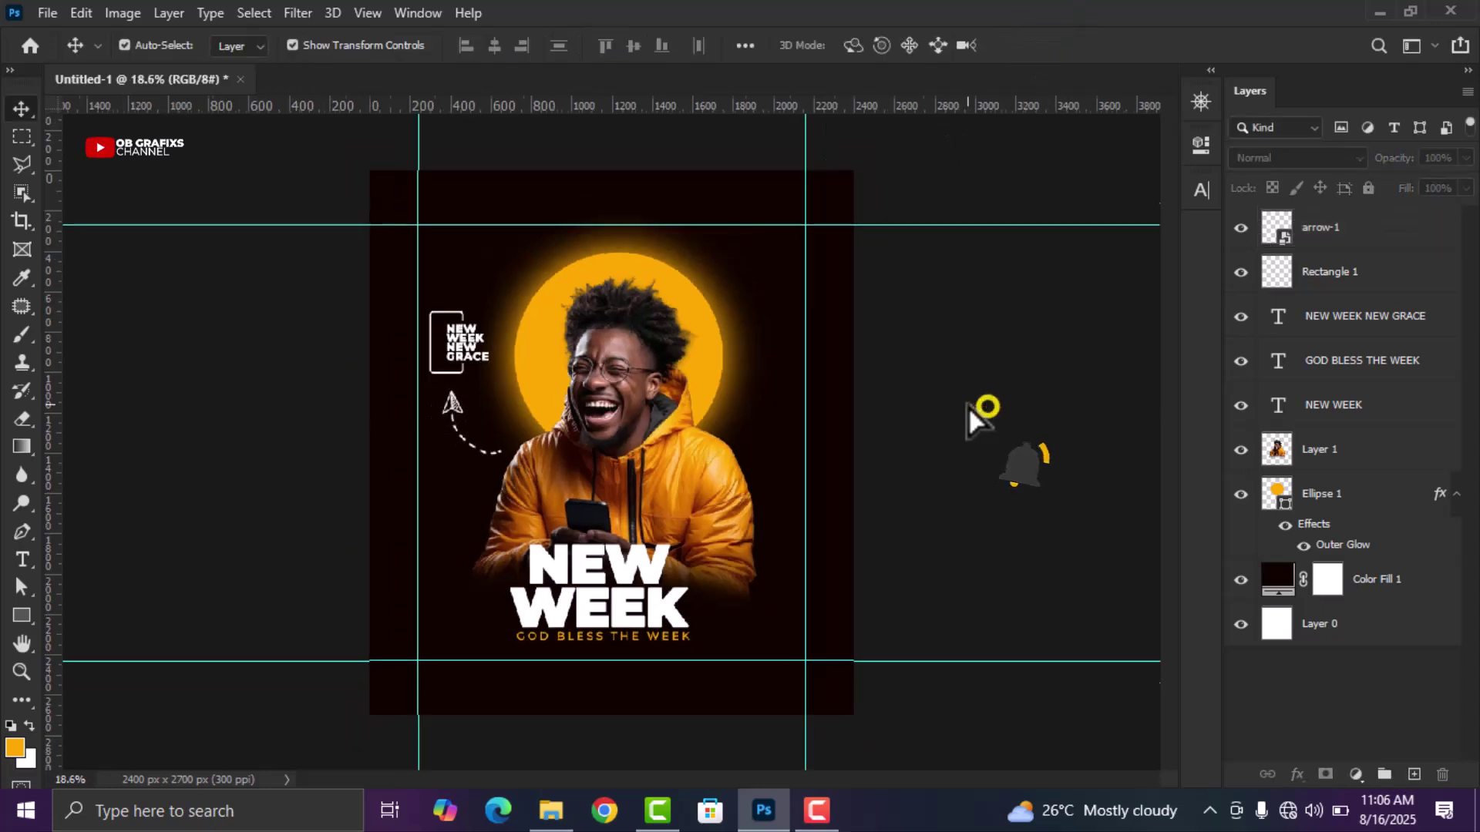
Drag the torn-paper IMG_6875 image from the folder onto the canvas and shrink it
click(551, 810)
click(604, 382)
click(501, 173)
drag(501, 173, 617, 539)
drag(370, 317, 646, 461)
Scale down the IMG_6875 strip and nudge it across the man's hands just above NEW WEEK
drag(686, 522, 541, 537)
click(1037, 44)
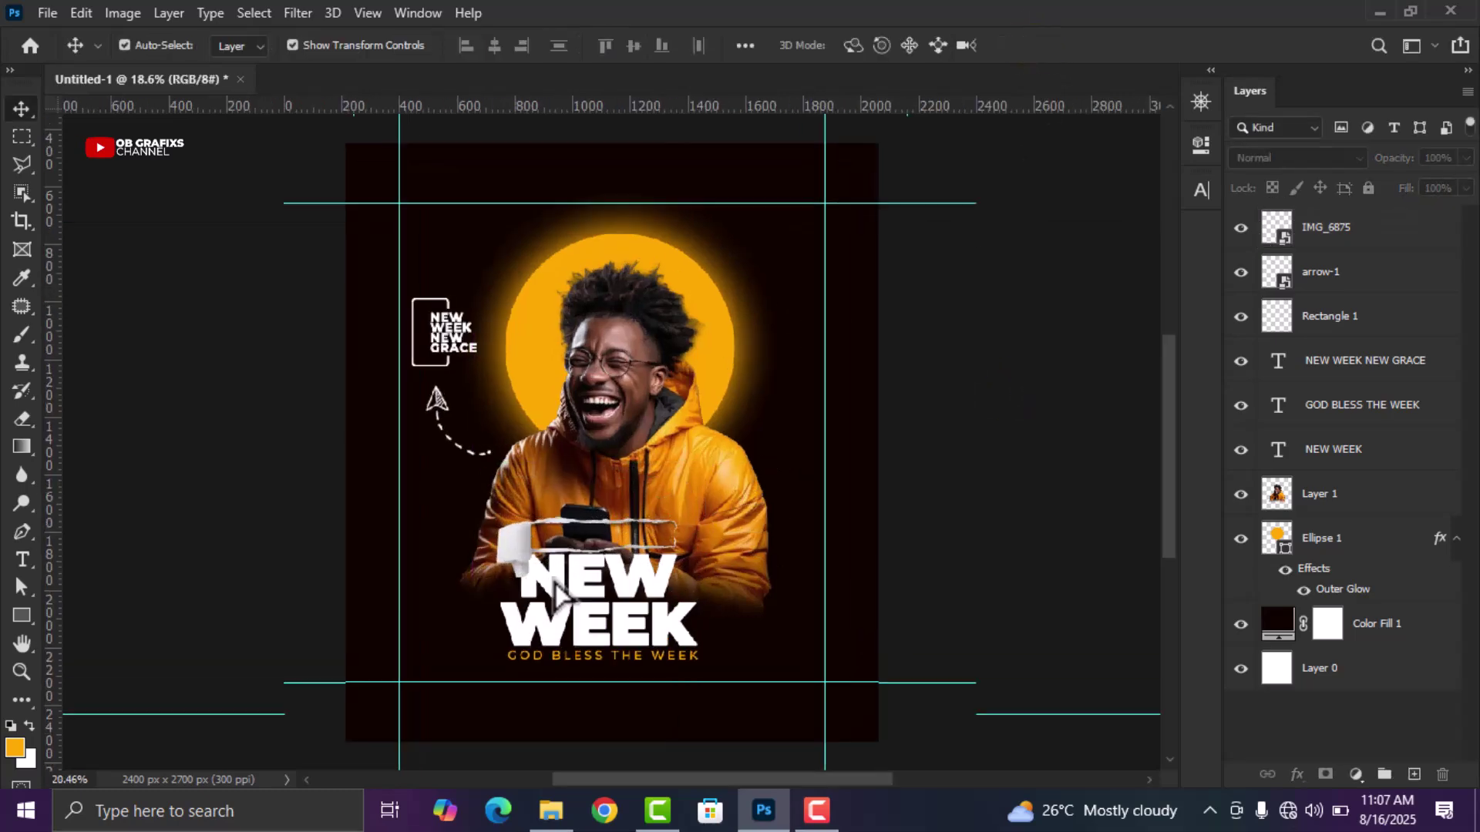
scroll(539, 539, up, 5)
click(493, 530)
drag(493, 530, 552, 515)
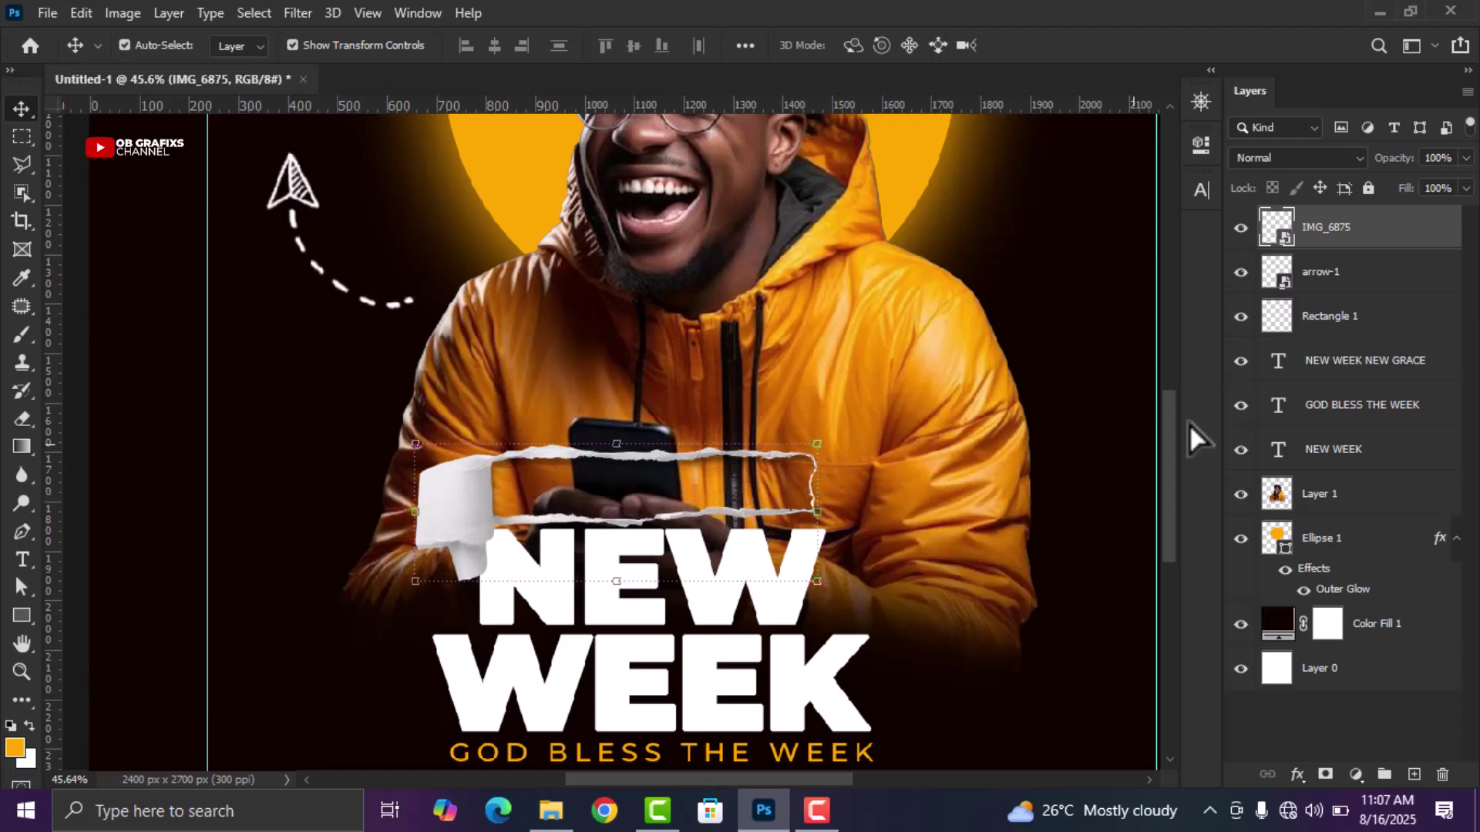
scroll(721, 555, down, 5)
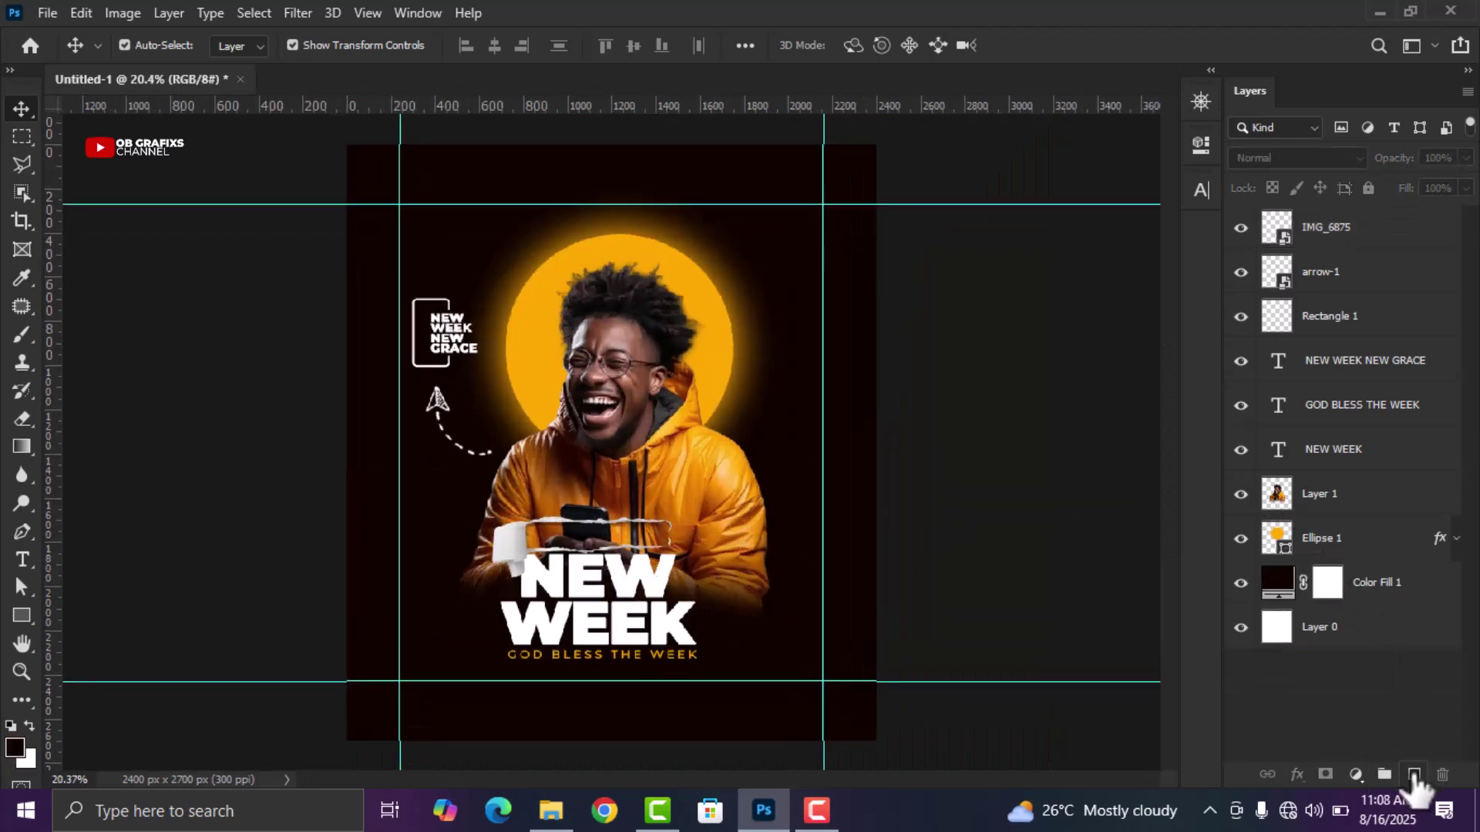
Create Layer 2 beneath the IMG_6875 strip, select it, and choose the Brush Tool
click(1413, 775)
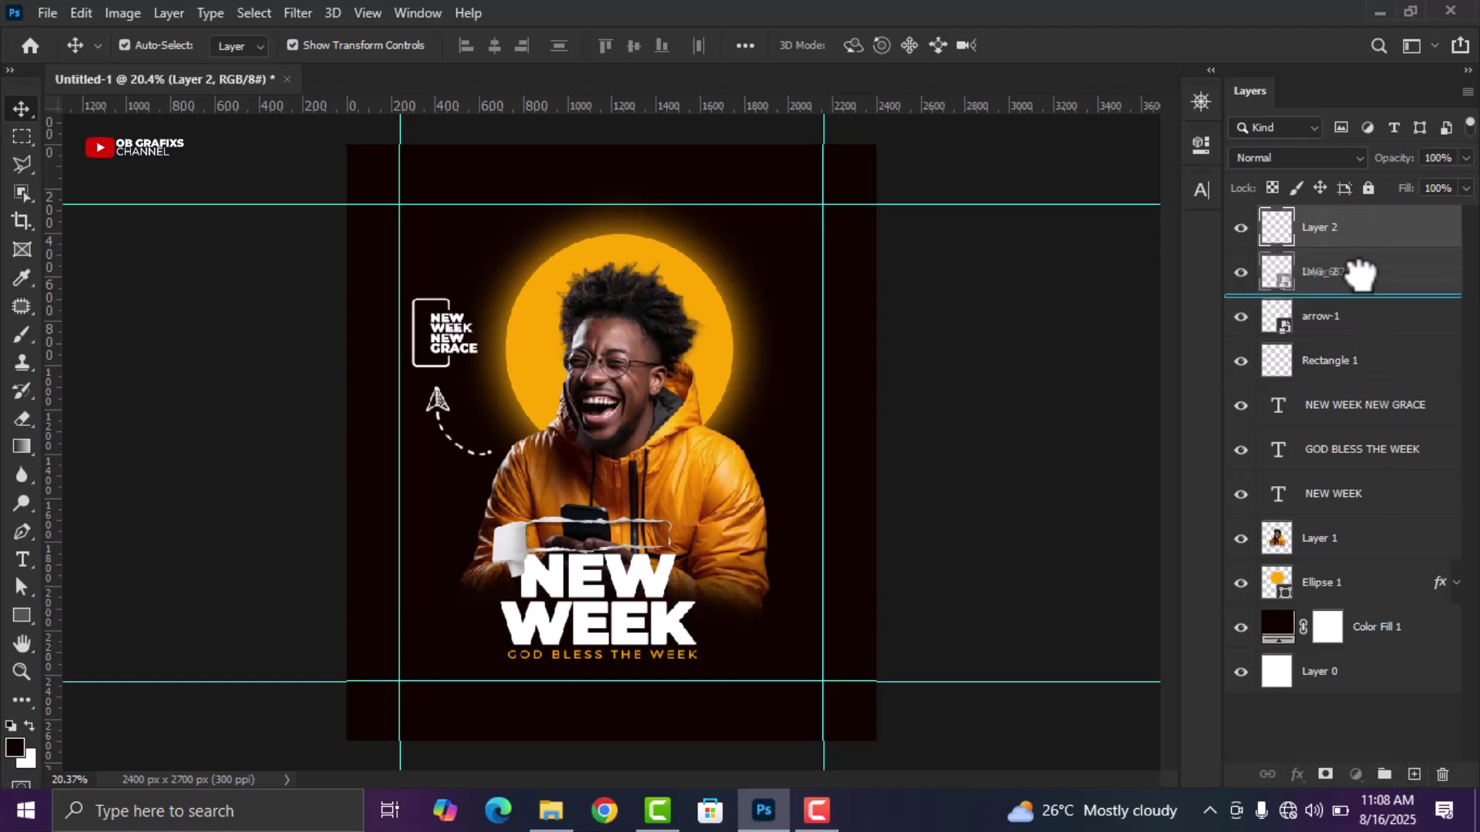
drag(1359, 281, 1310, 223)
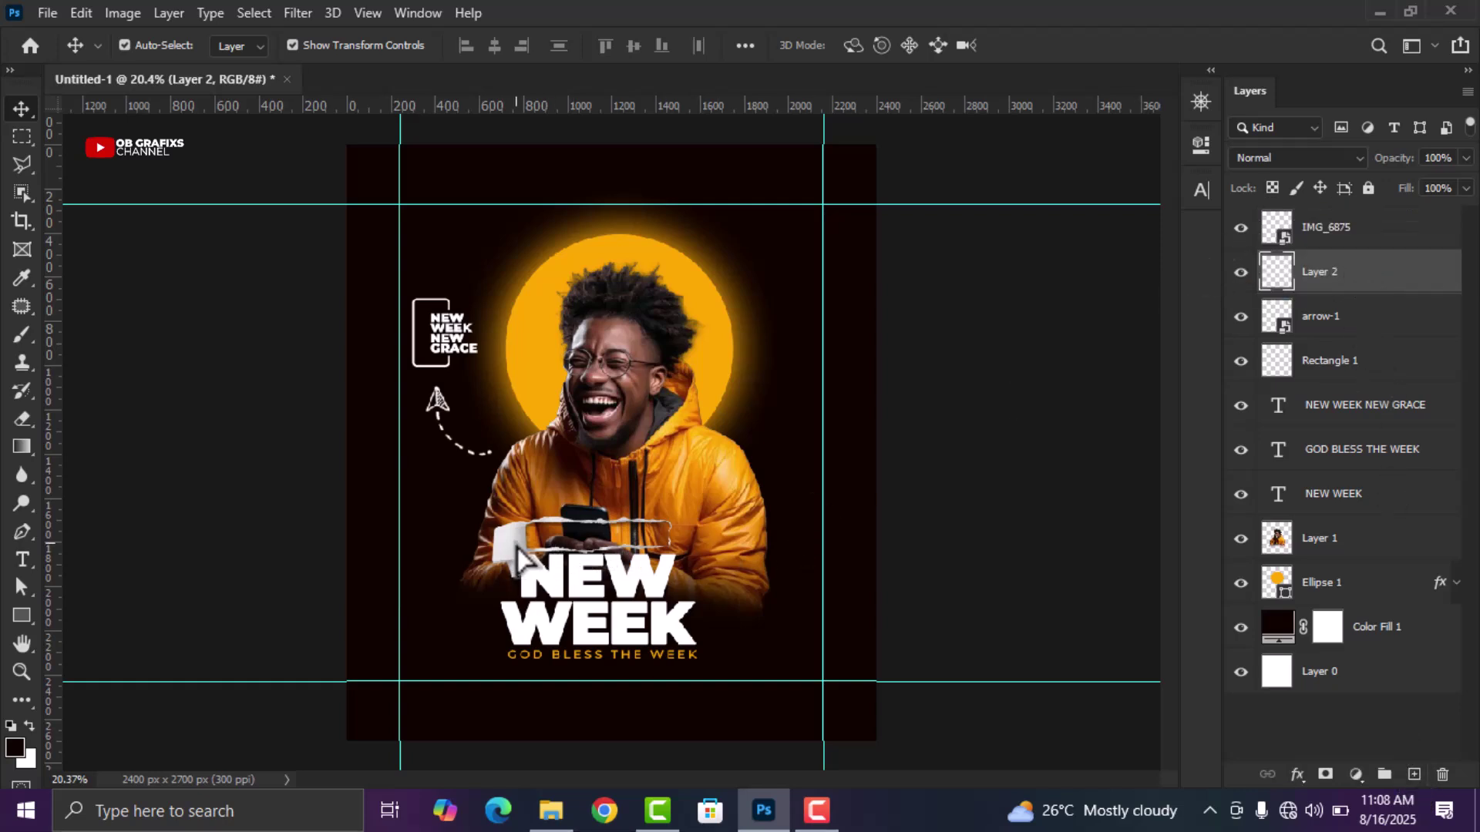
click(1379, 286)
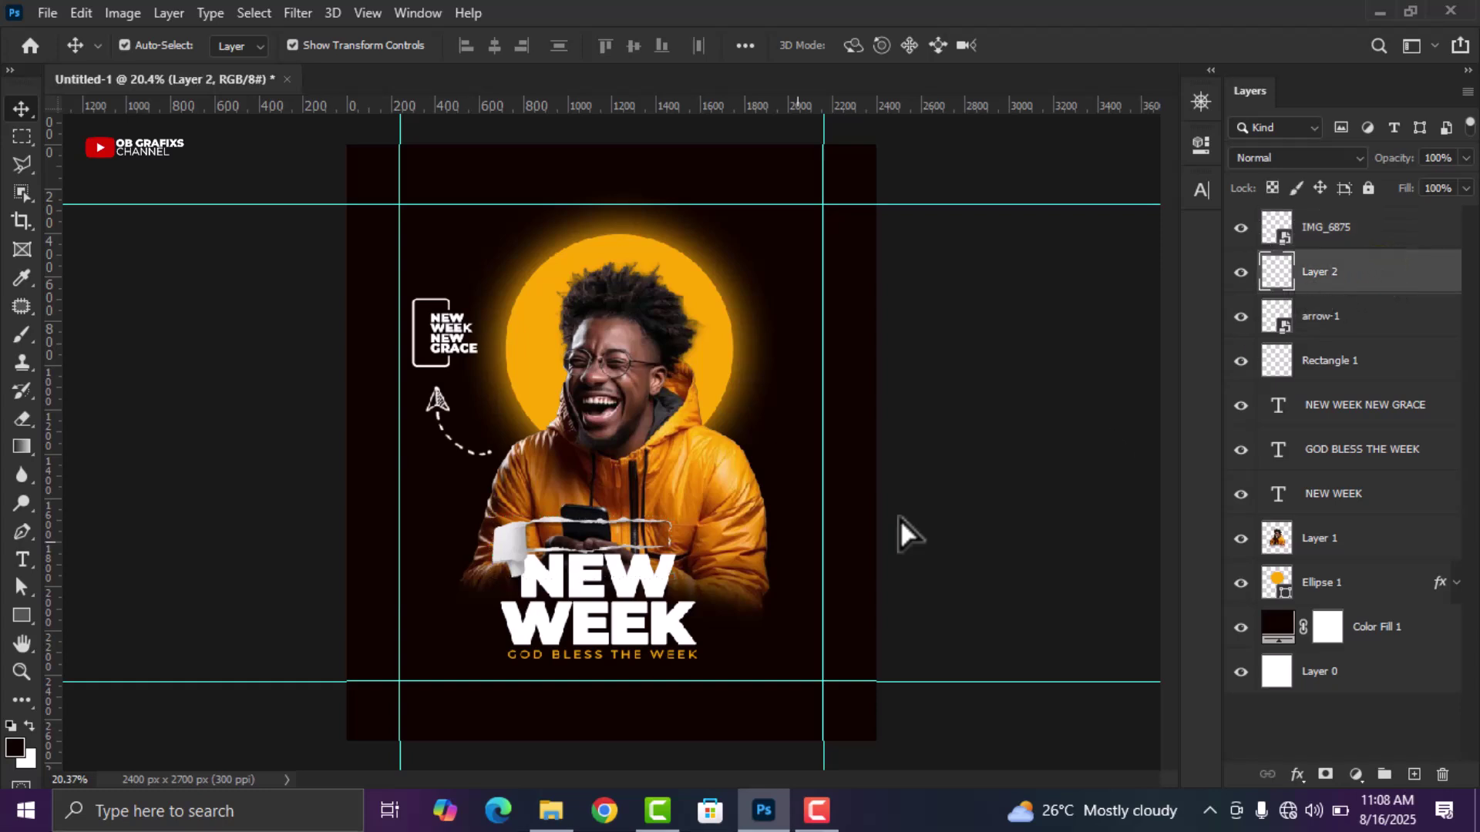
scroll(641, 582, up, 1)
scroll(642, 582, up, 1)
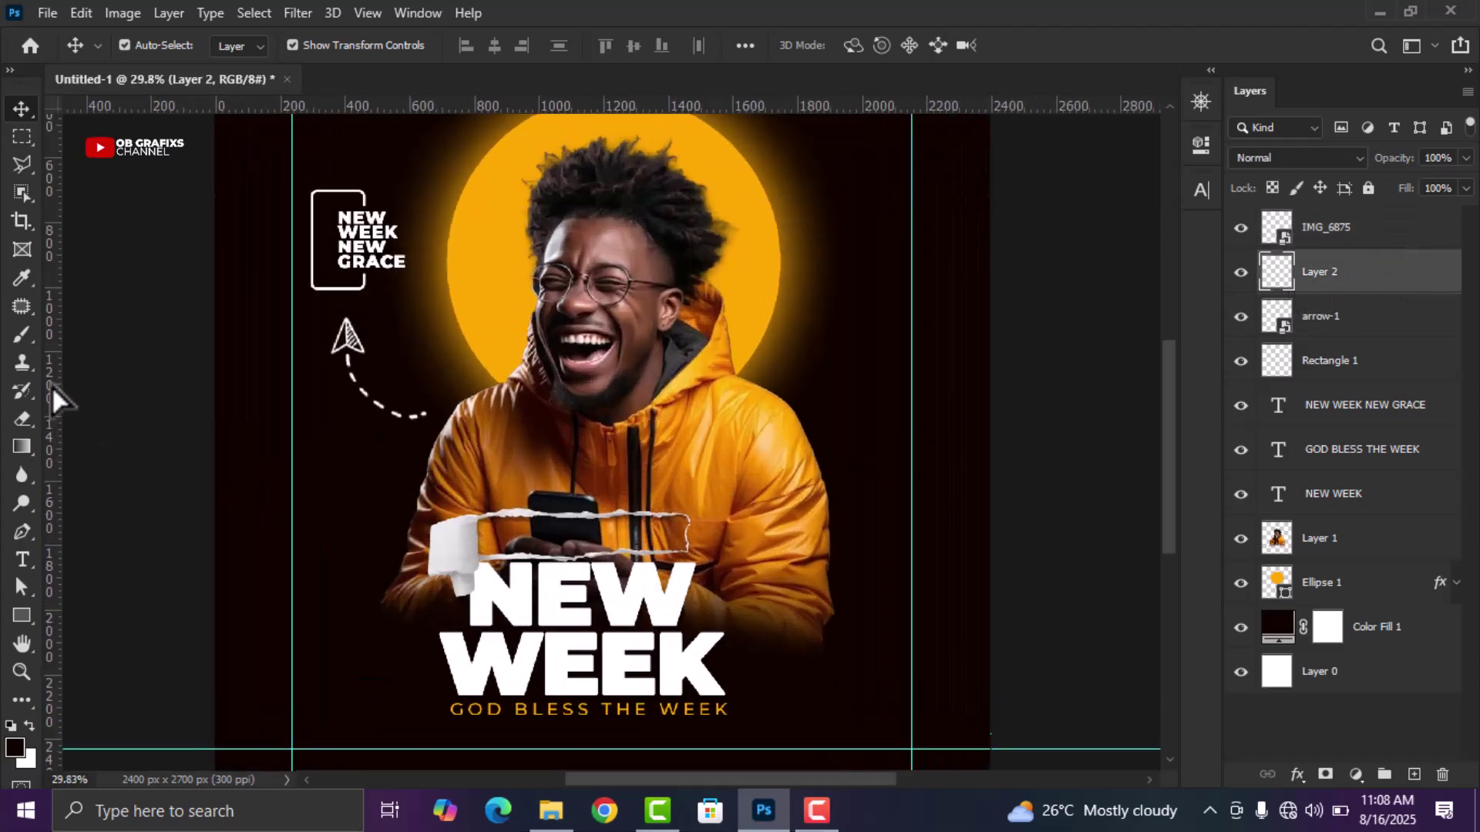
click(25, 336)
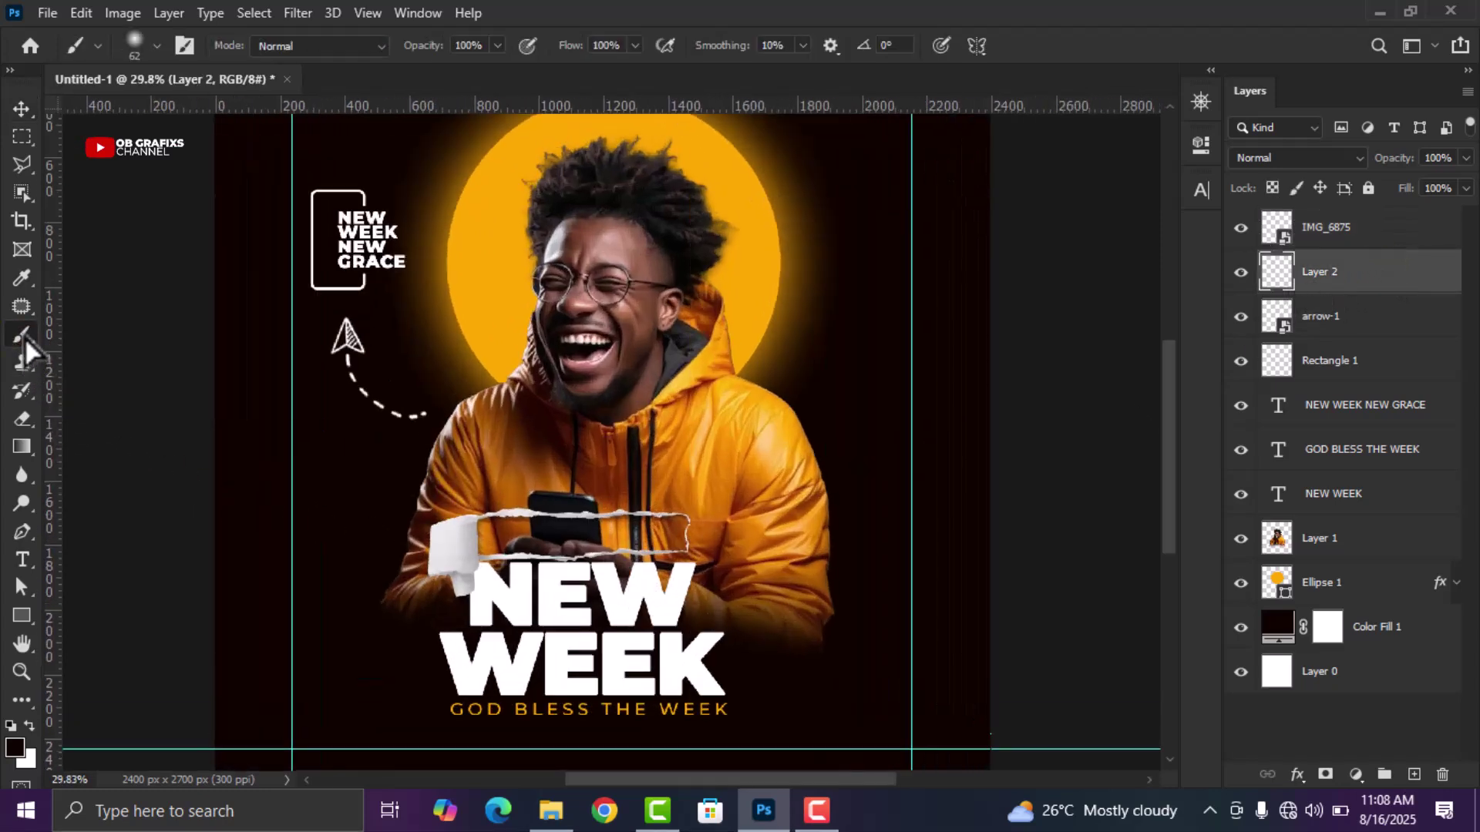
Set the brush to the Hard Round tip with 100% hardness
click(139, 49)
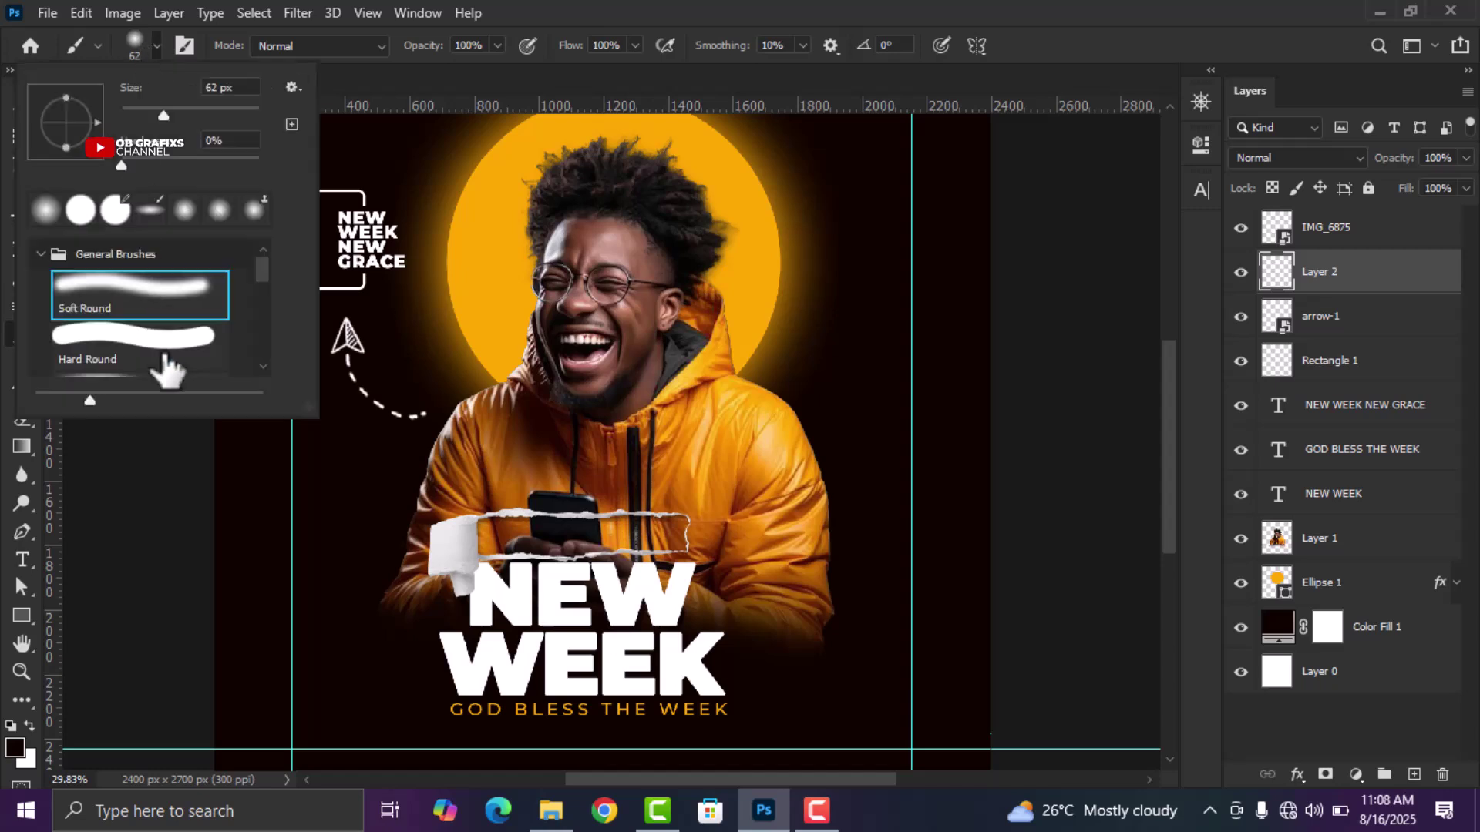
click(134, 345)
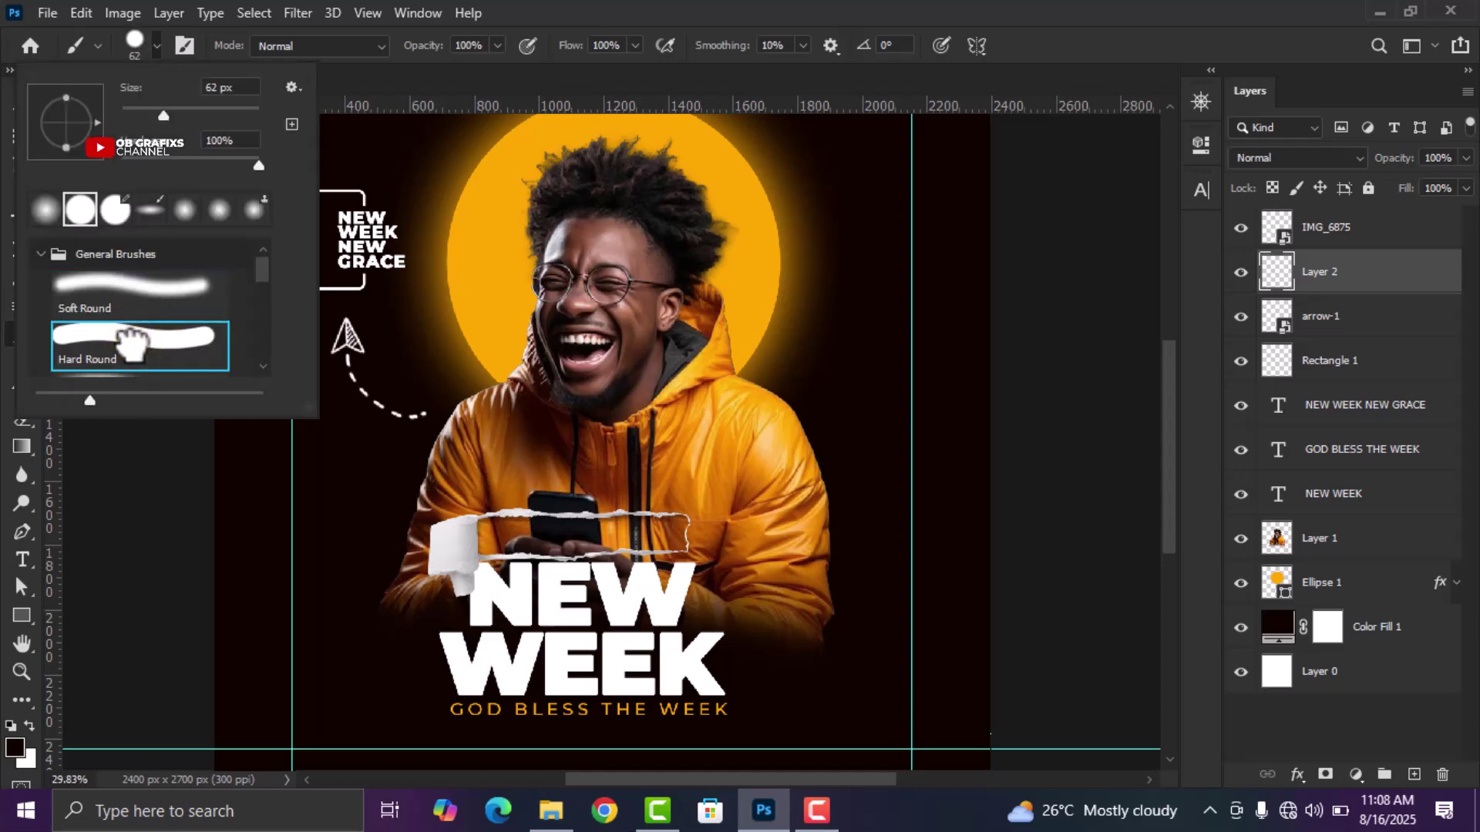
click(155, 44)
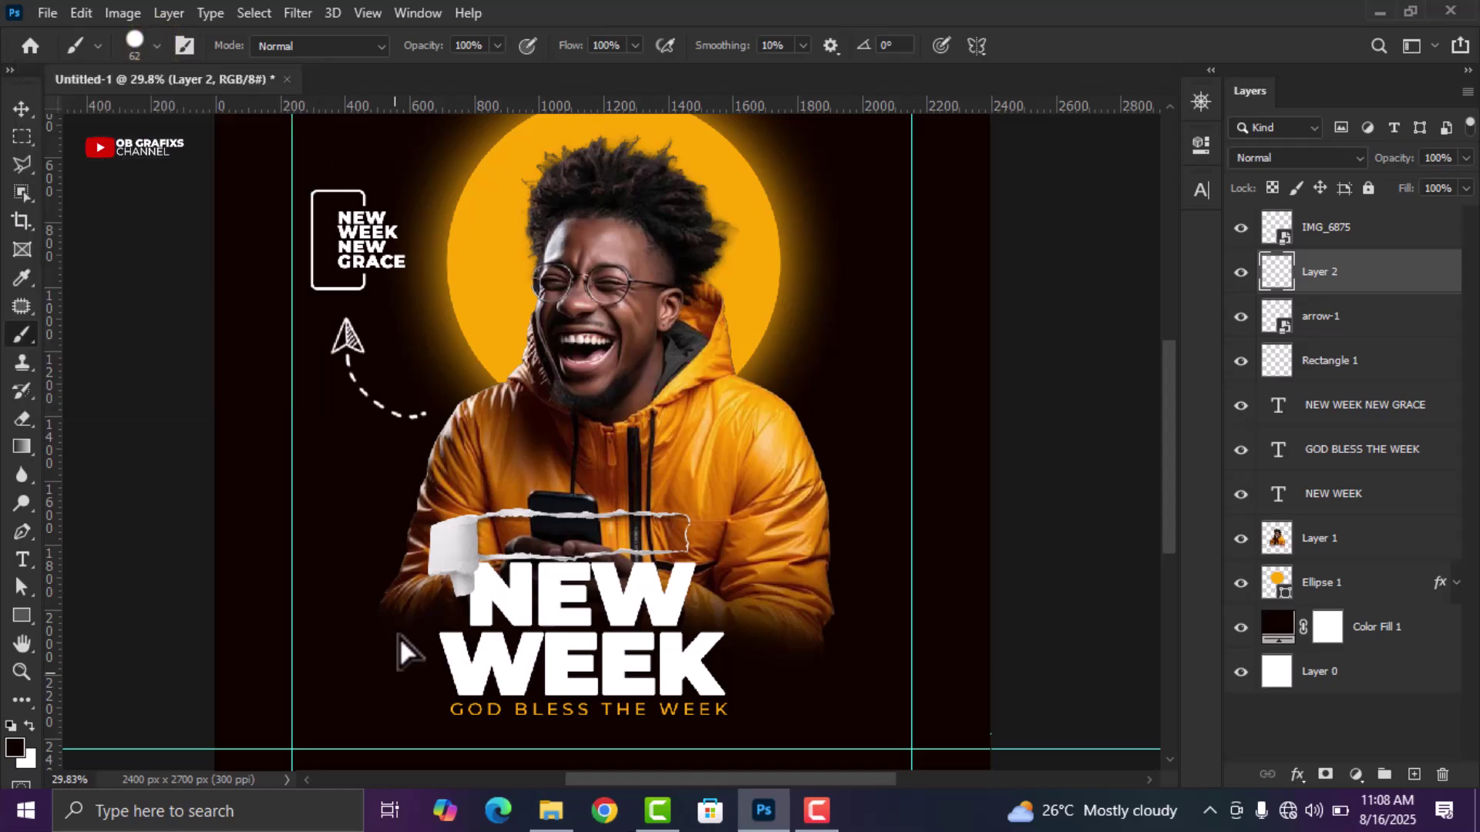
Open the foreground Color Picker and select its hex value 110400
click(15, 746)
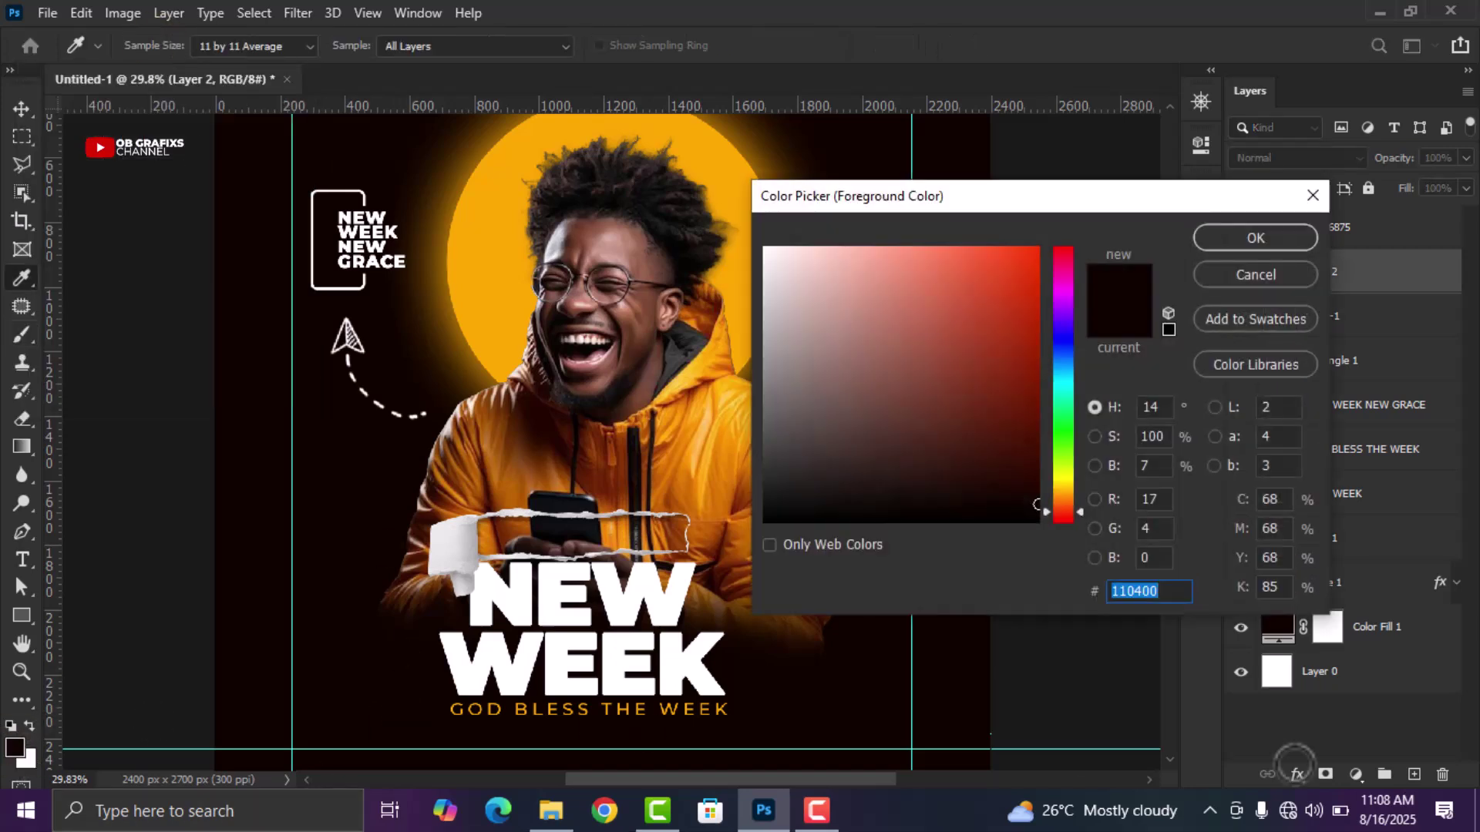
click(1152, 591)
double_click(1152, 590)
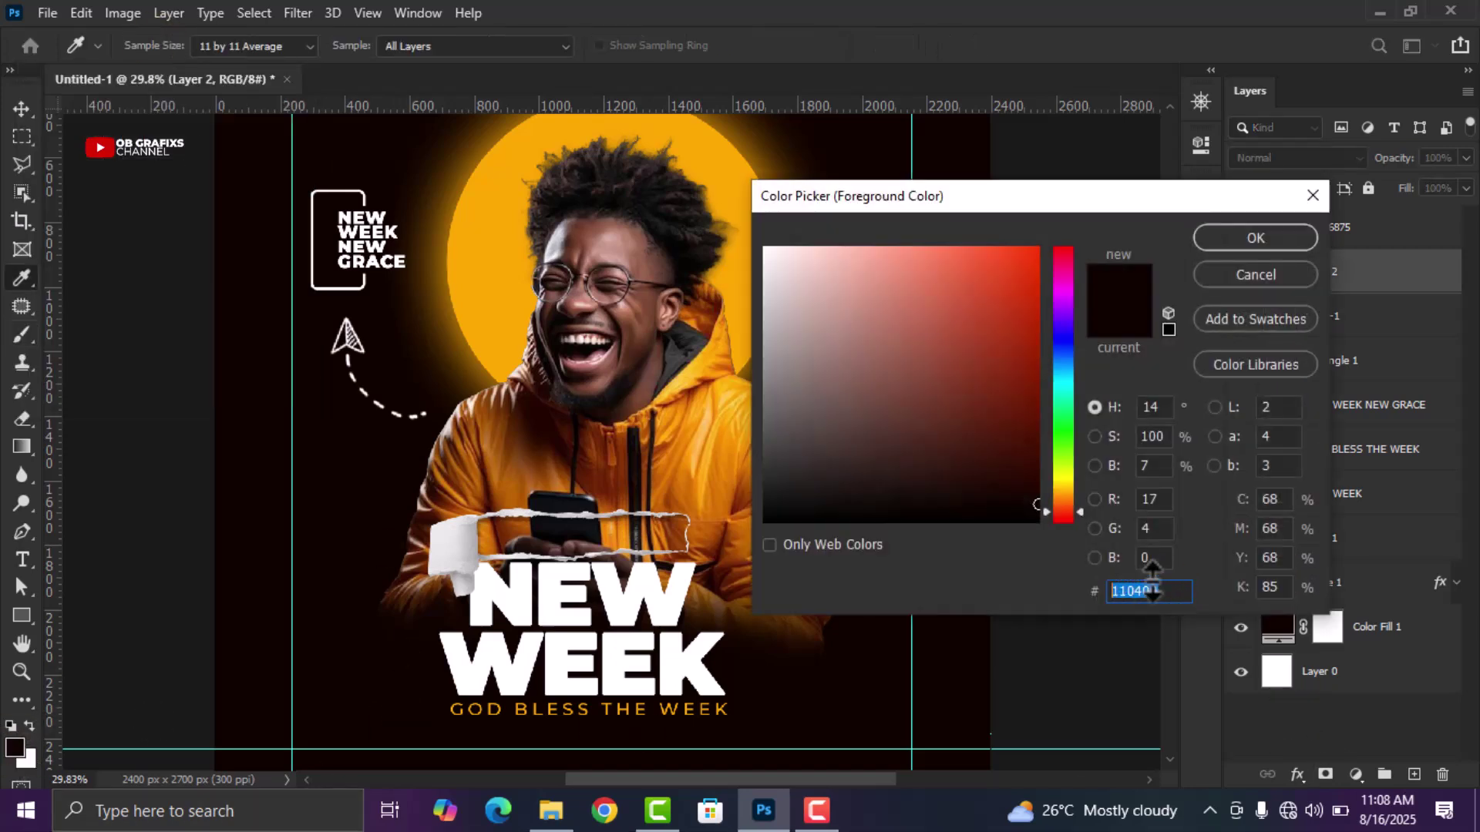
Confirm the near-black foreground colour and size the Hard Round brush down to 45 px
click(1259, 248)
scroll(527, 617, up, 2)
scroll(526, 617, up, 2)
right_click(622, 399)
drag(771, 449, 785, 449)
scroll(435, 497, up, 4)
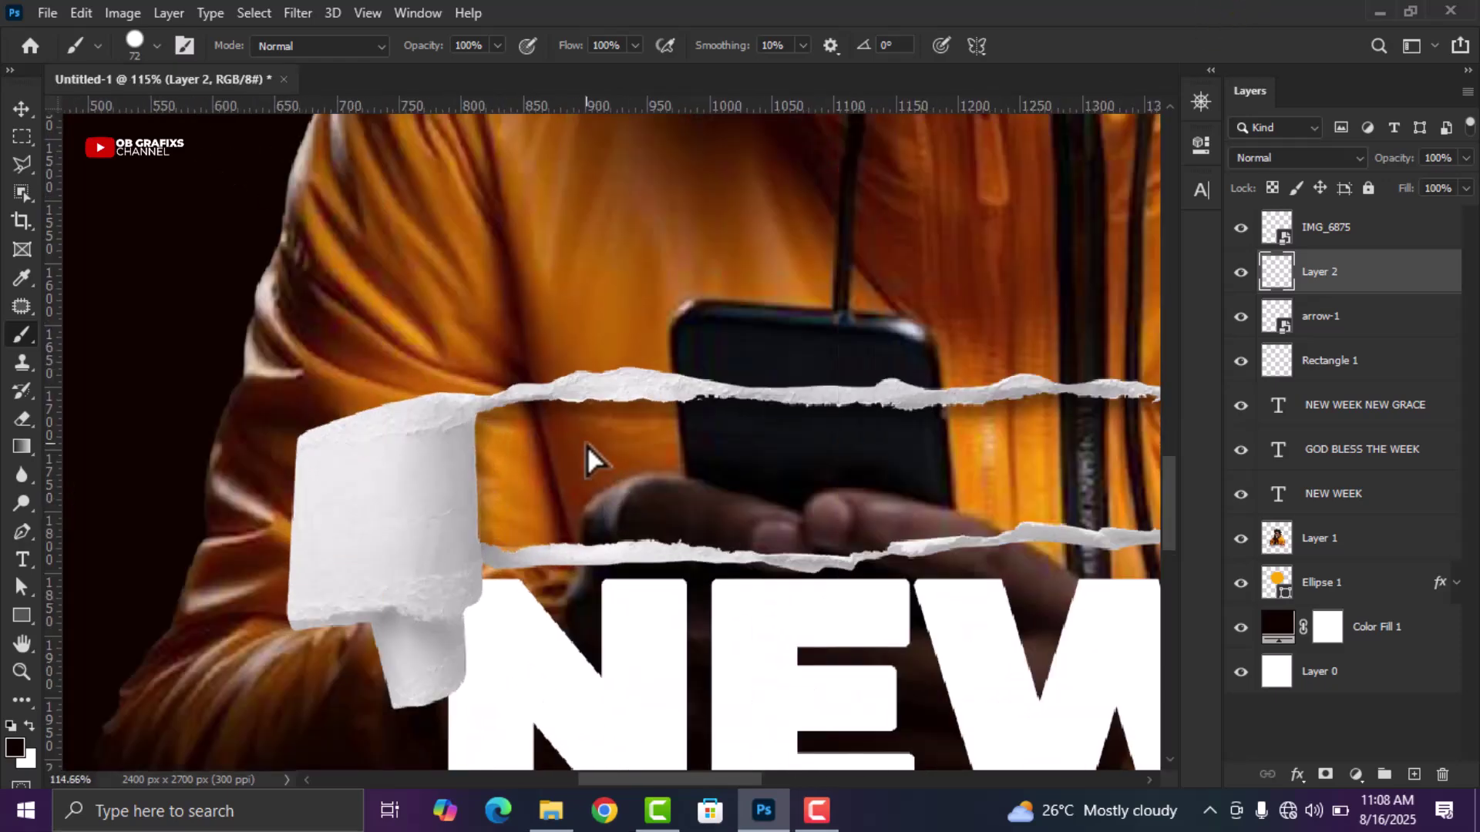
right_click(595, 470)
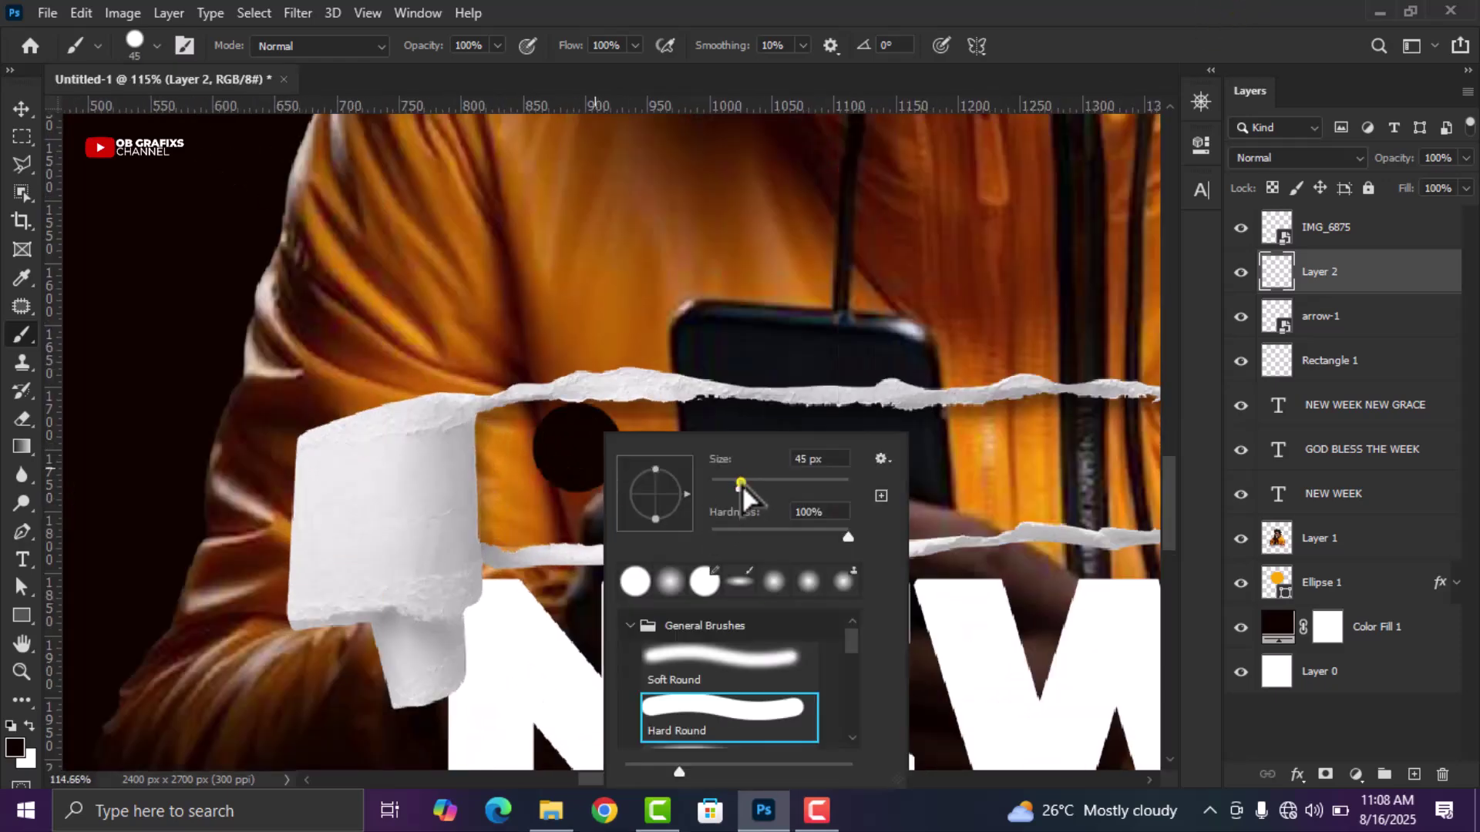
click(741, 485)
Paint near-black dots and strokes over the left, bottom and centre of the strip's opening
click(506, 443)
scroll(541, 433, up, 3)
right_click(544, 434)
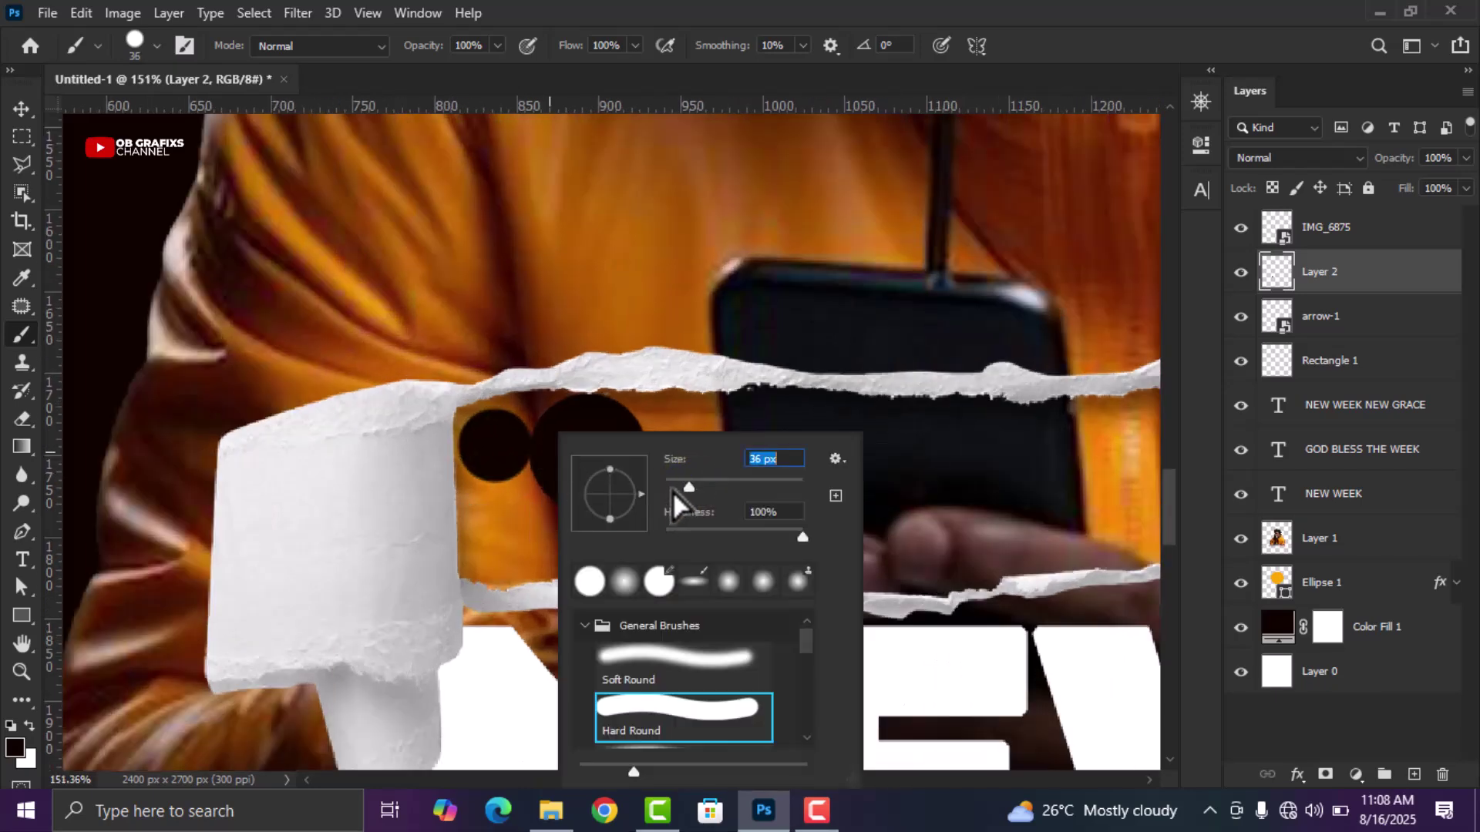
click(519, 520)
scroll(520, 520, up, 3)
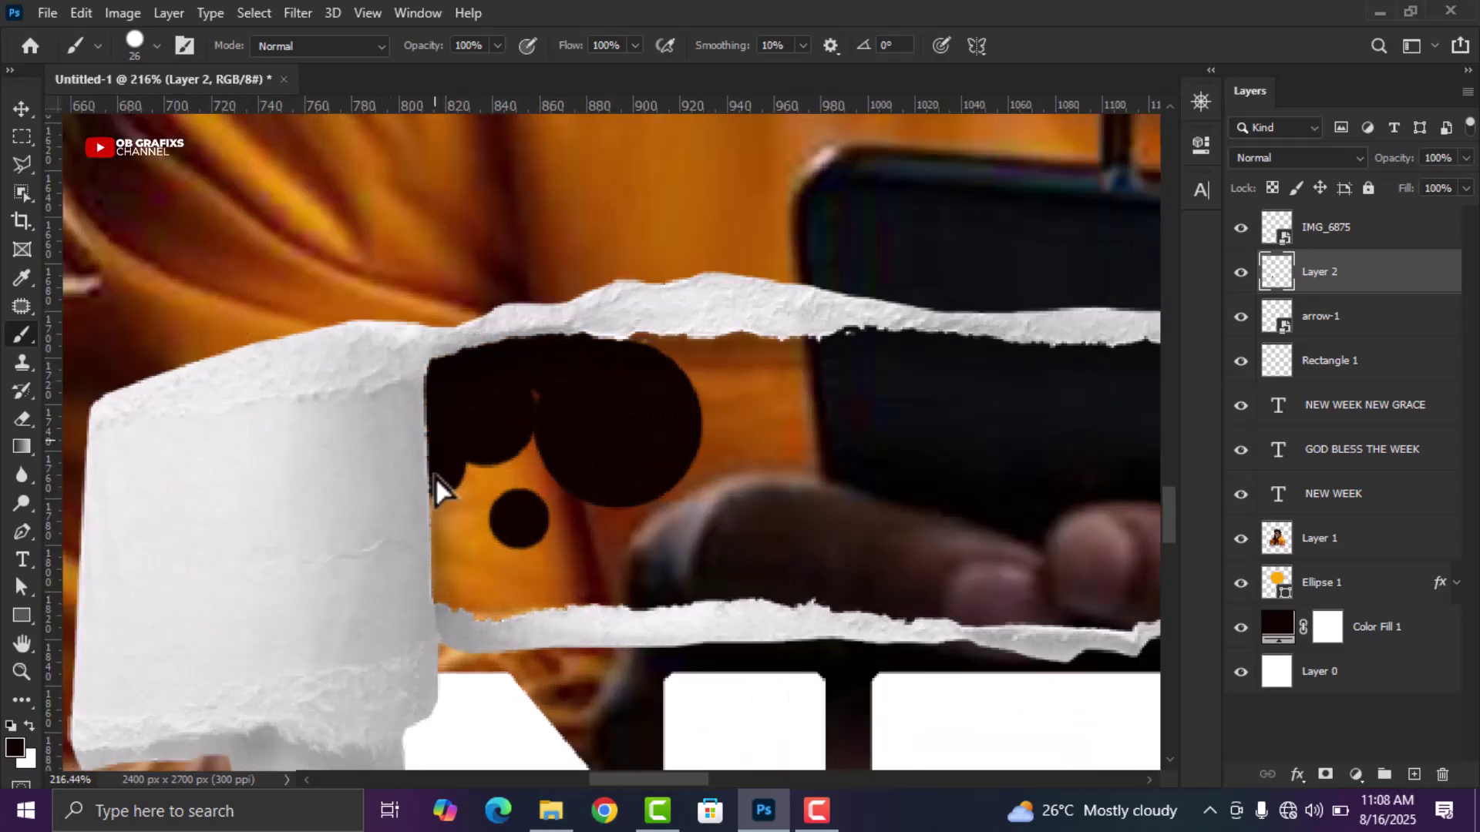
mouse_move(433, 478)
mouse_down()
mouse_move(440, 595)
mouse_move(590, 611)
mouse_move(846, 597)
mouse_move(969, 616)
mouse_move(658, 566)
mouse_up()
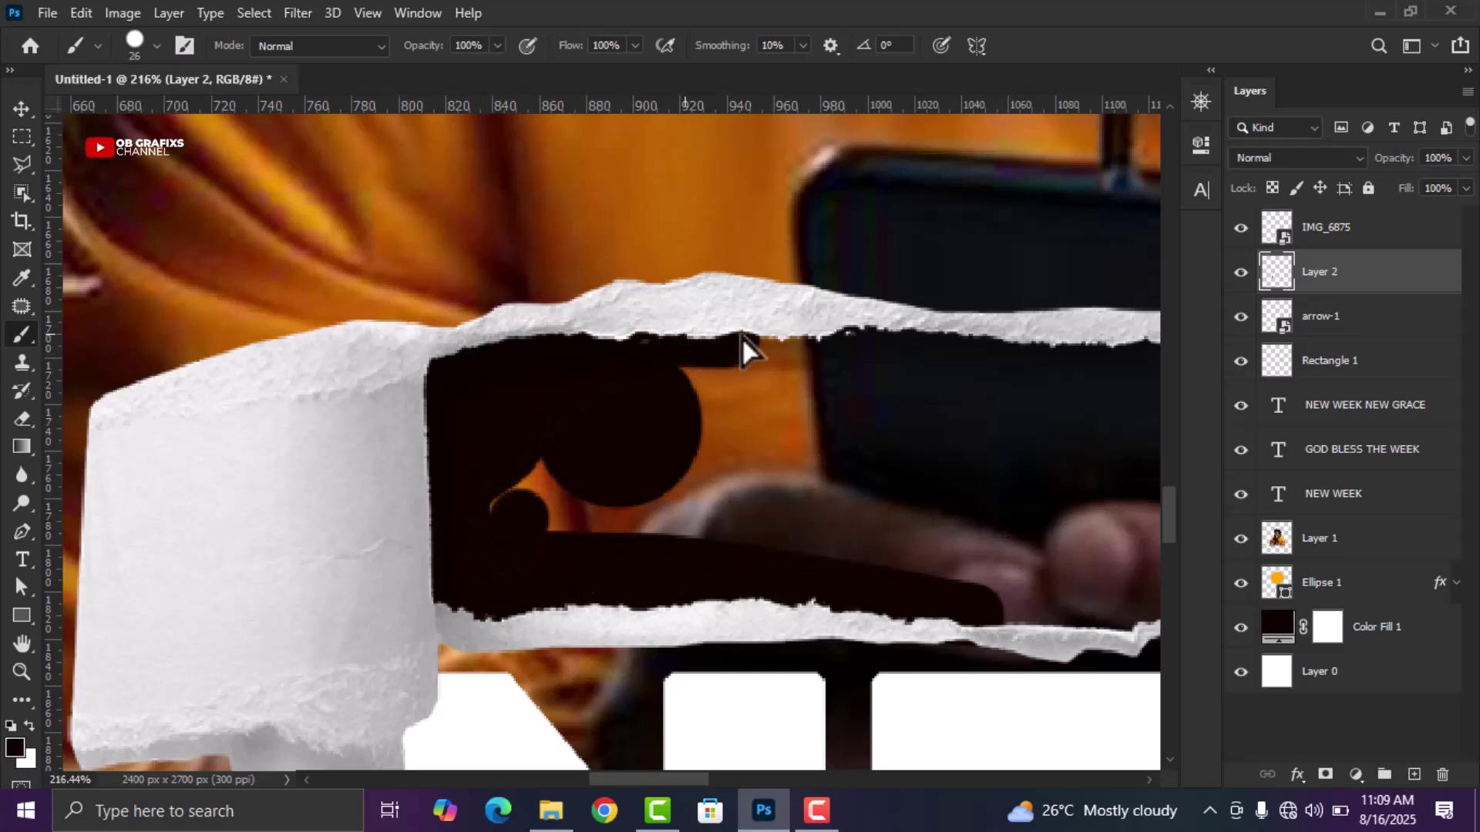
mouse_move(994, 584)
mouse_down()
mouse_move(535, 551)
mouse_move(522, 494)
mouse_move(572, 473)
mouse_move(679, 501)
mouse_move(564, 522)
mouse_move(894, 539)
mouse_up()
mouse_move(673, 373)
mouse_down()
mouse_move(639, 417)
mouse_move(793, 510)
mouse_up()
drag(638, 452, 864, 486)
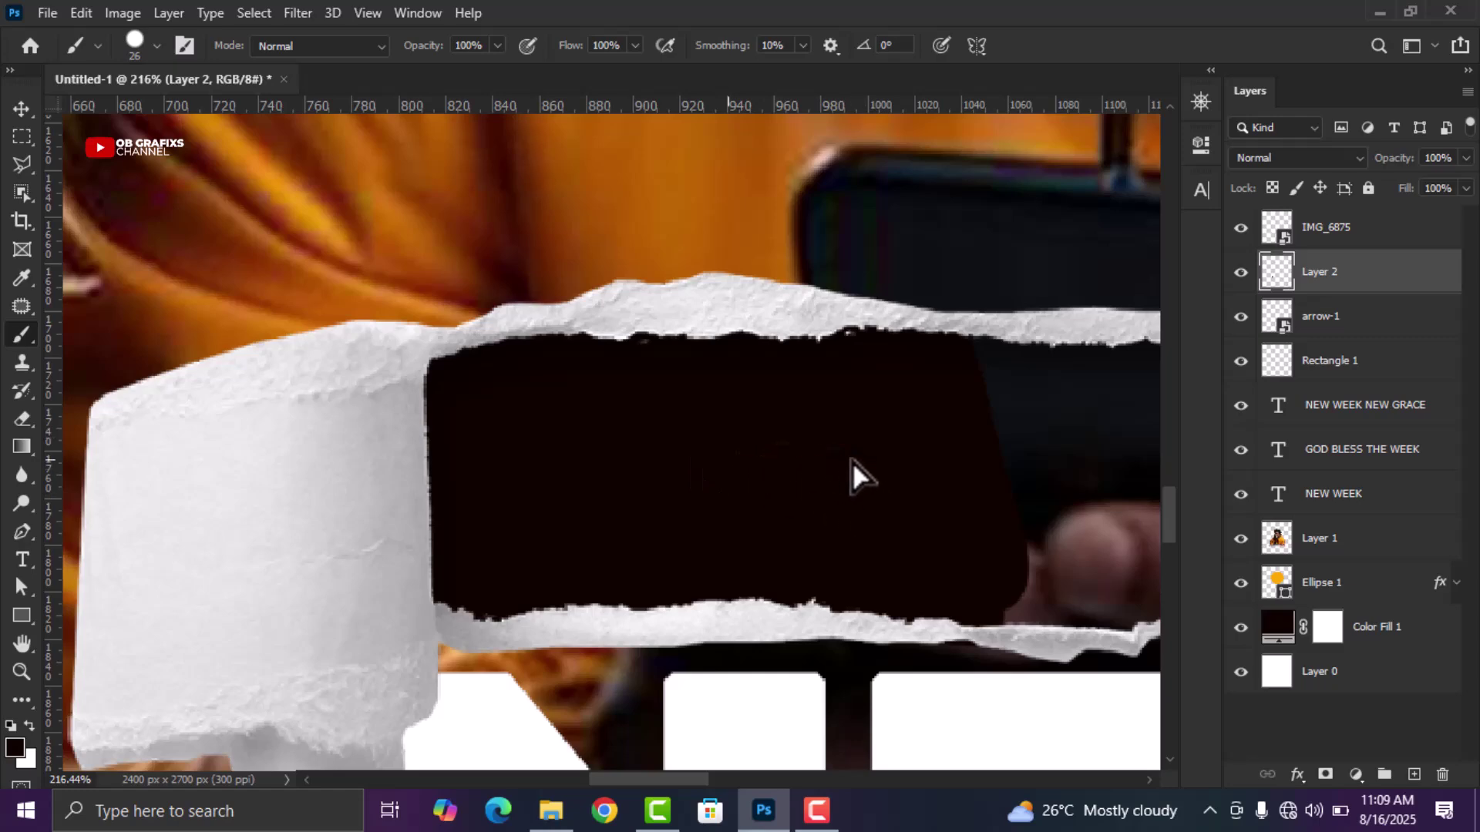
Paint dark along the strip's right end, top torn edge, lower-right corner and bottom edge
scroll(469, 505, down, 6)
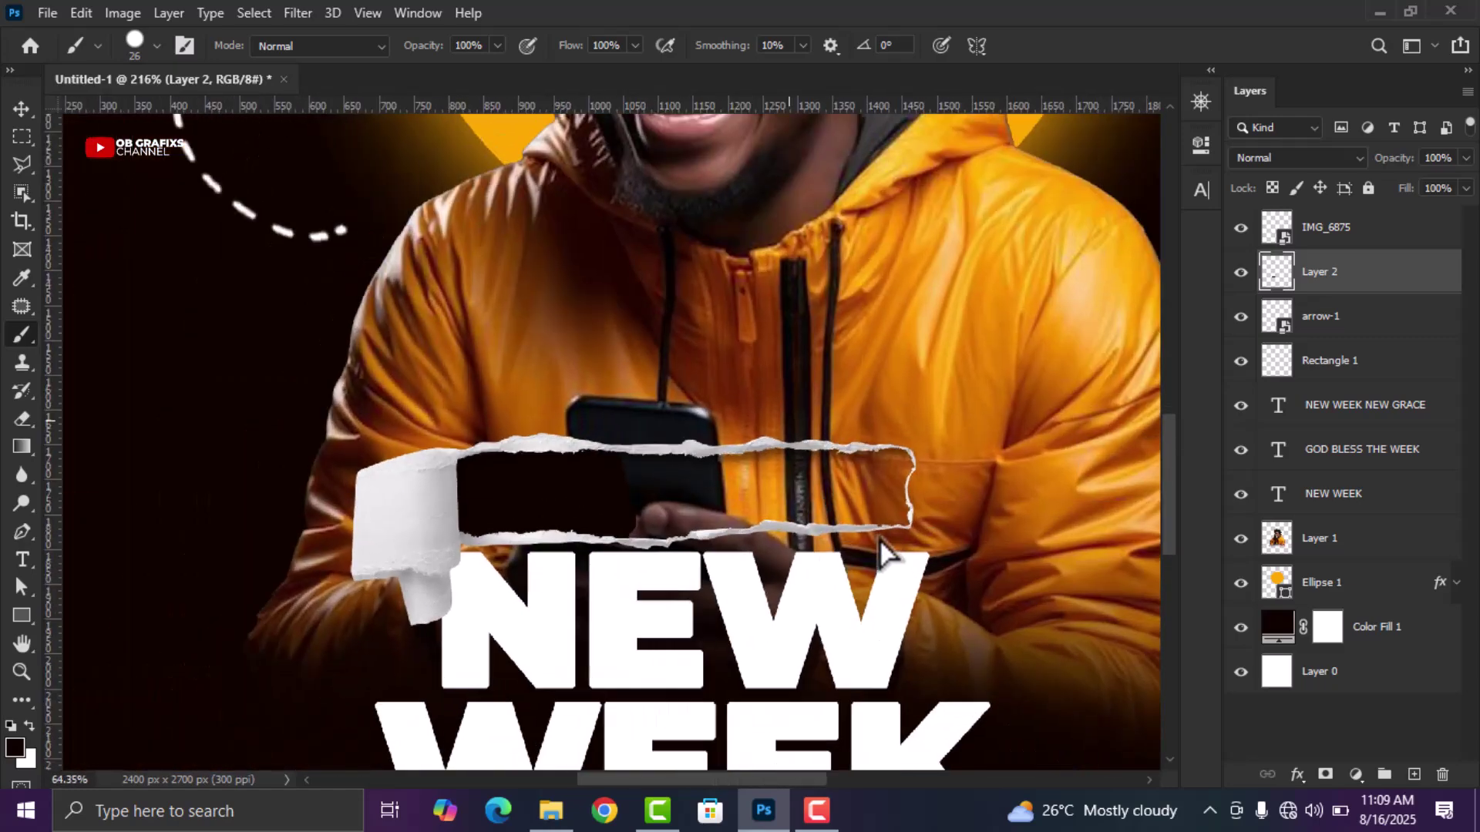
scroll(882, 549, up, 6)
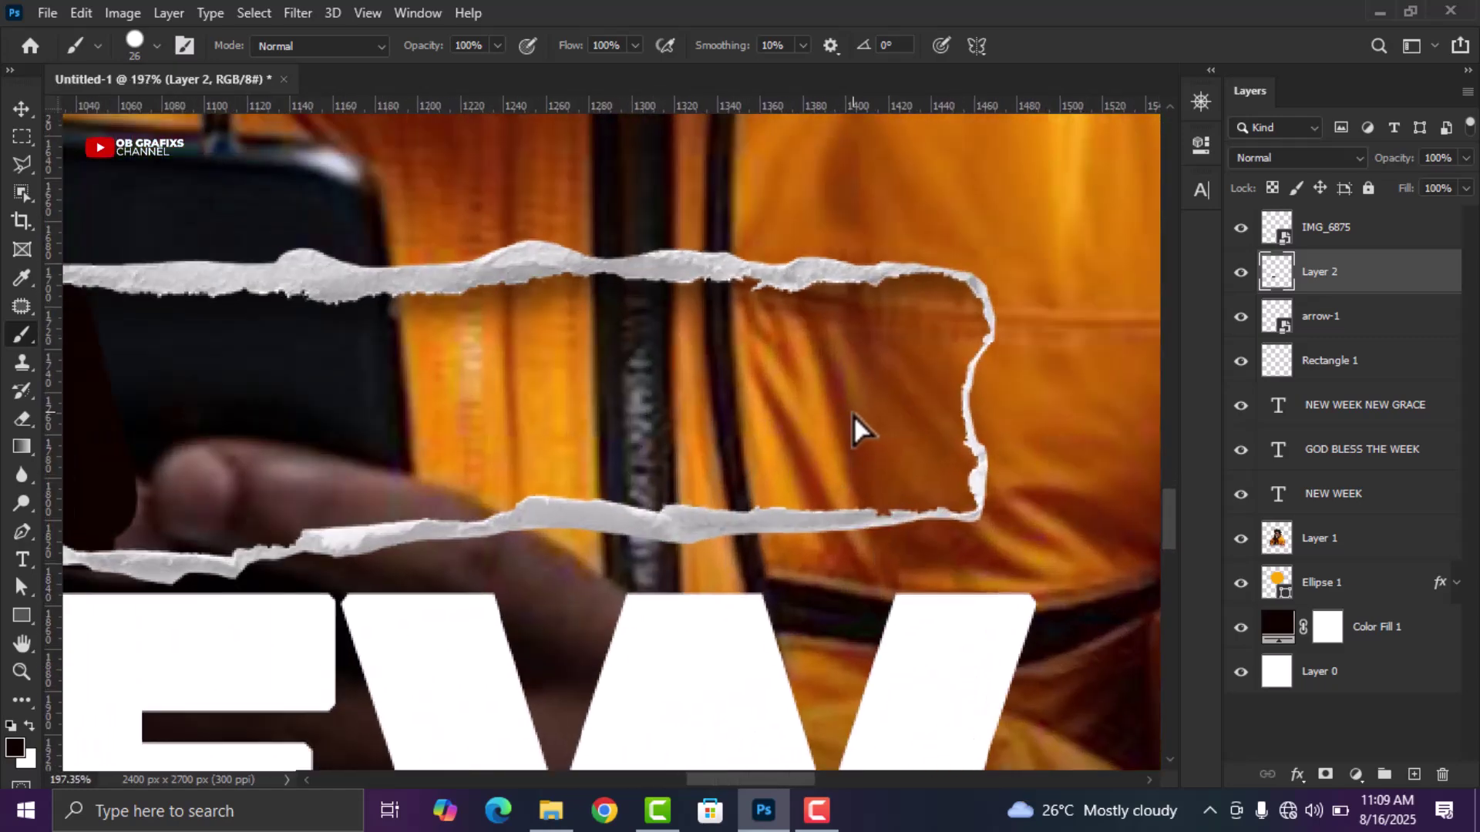
scroll(938, 469, up, 2)
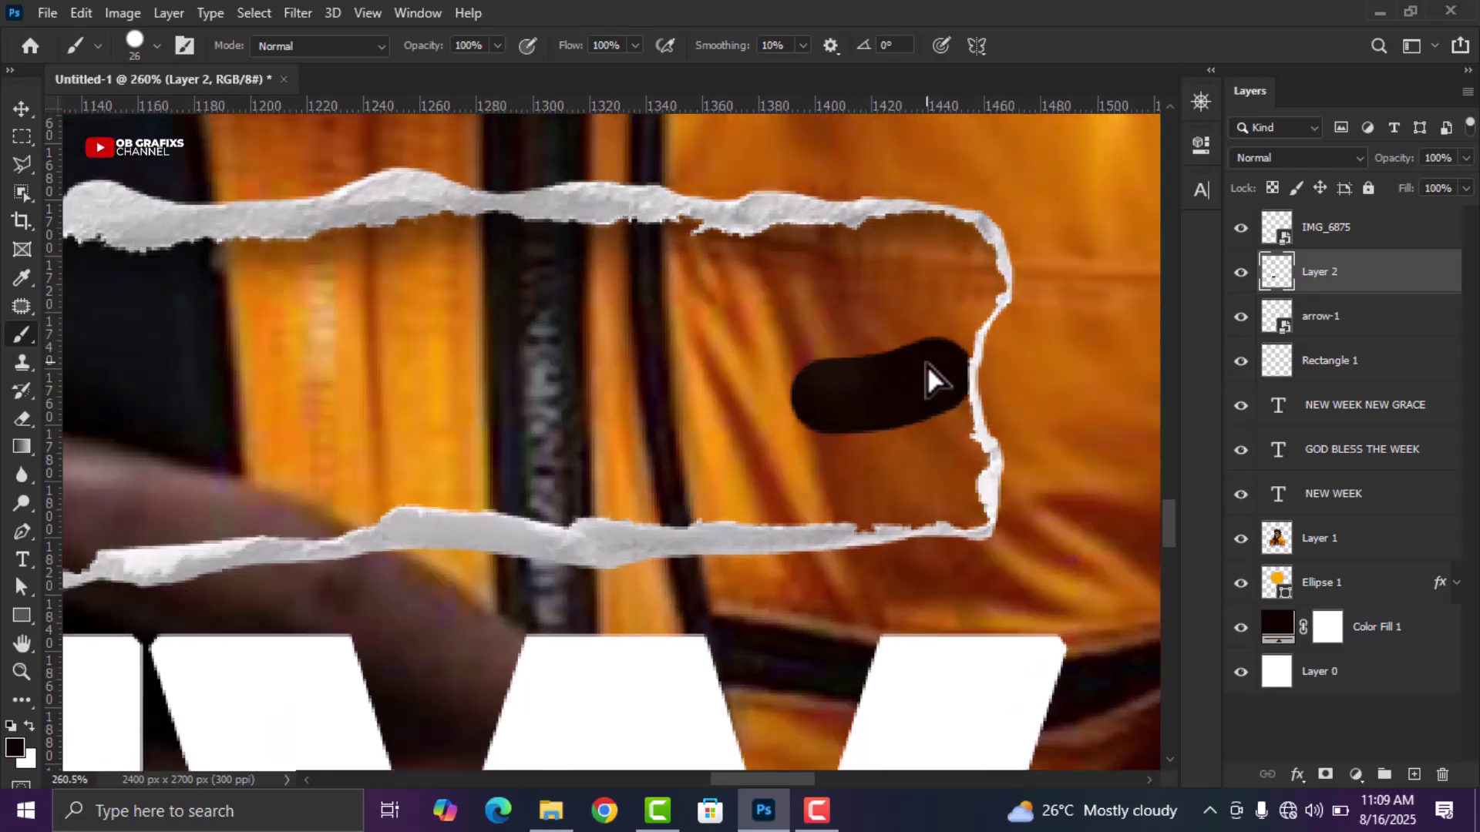
drag(961, 316, 967, 276)
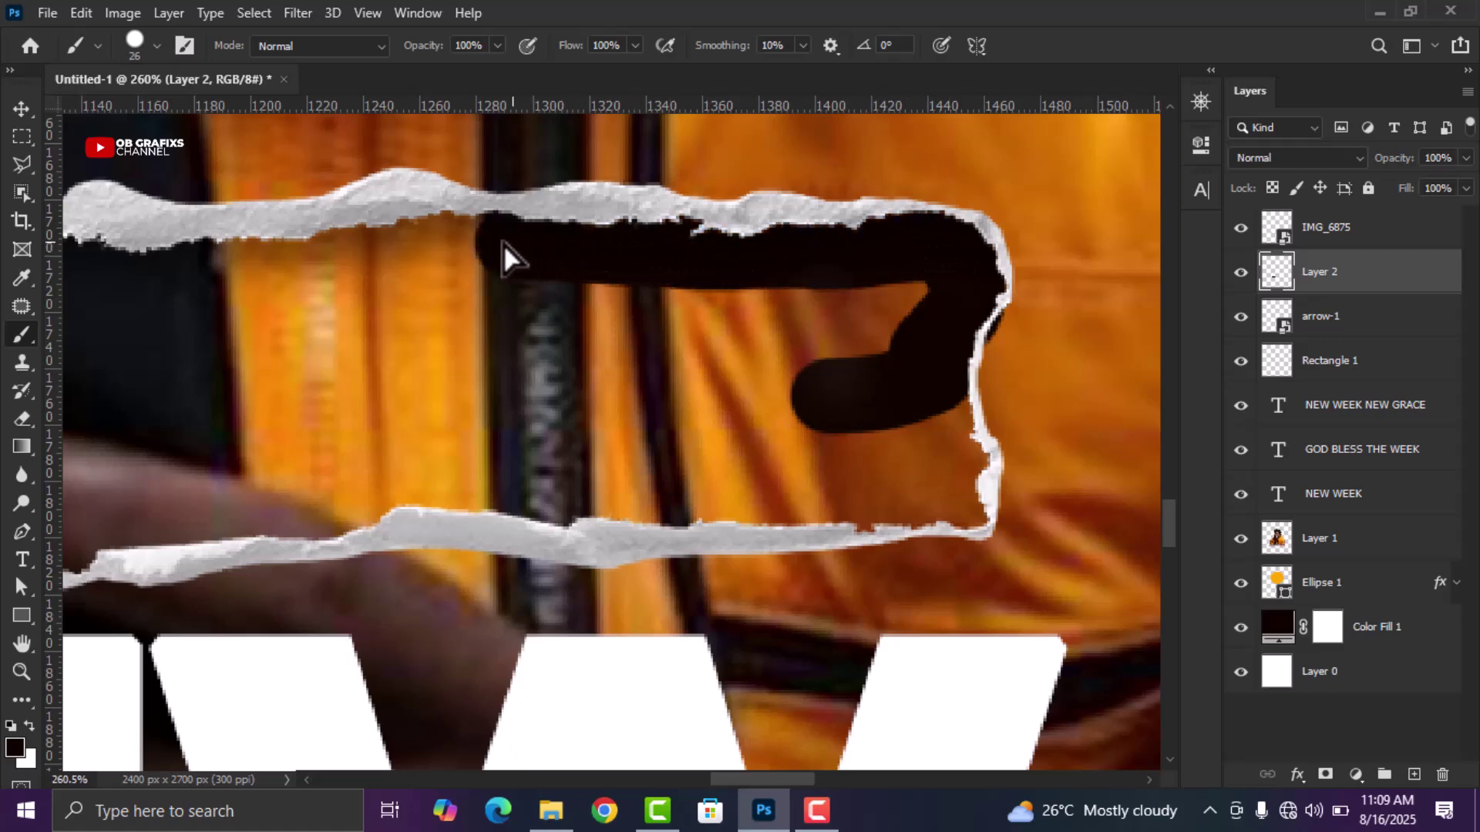
drag(339, 266, 927, 298)
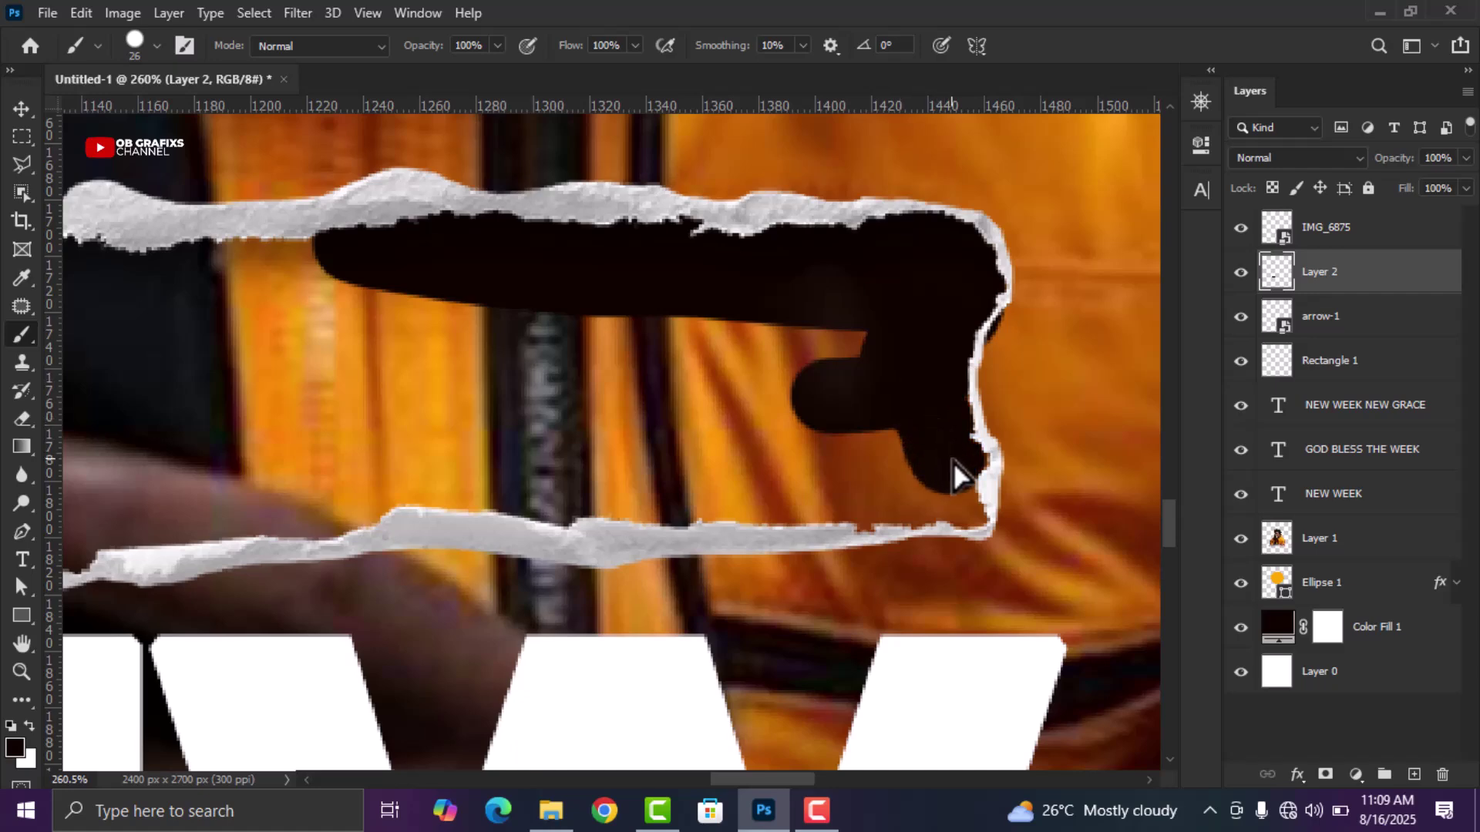
drag(961, 487, 823, 503)
drag(700, 504, 559, 525)
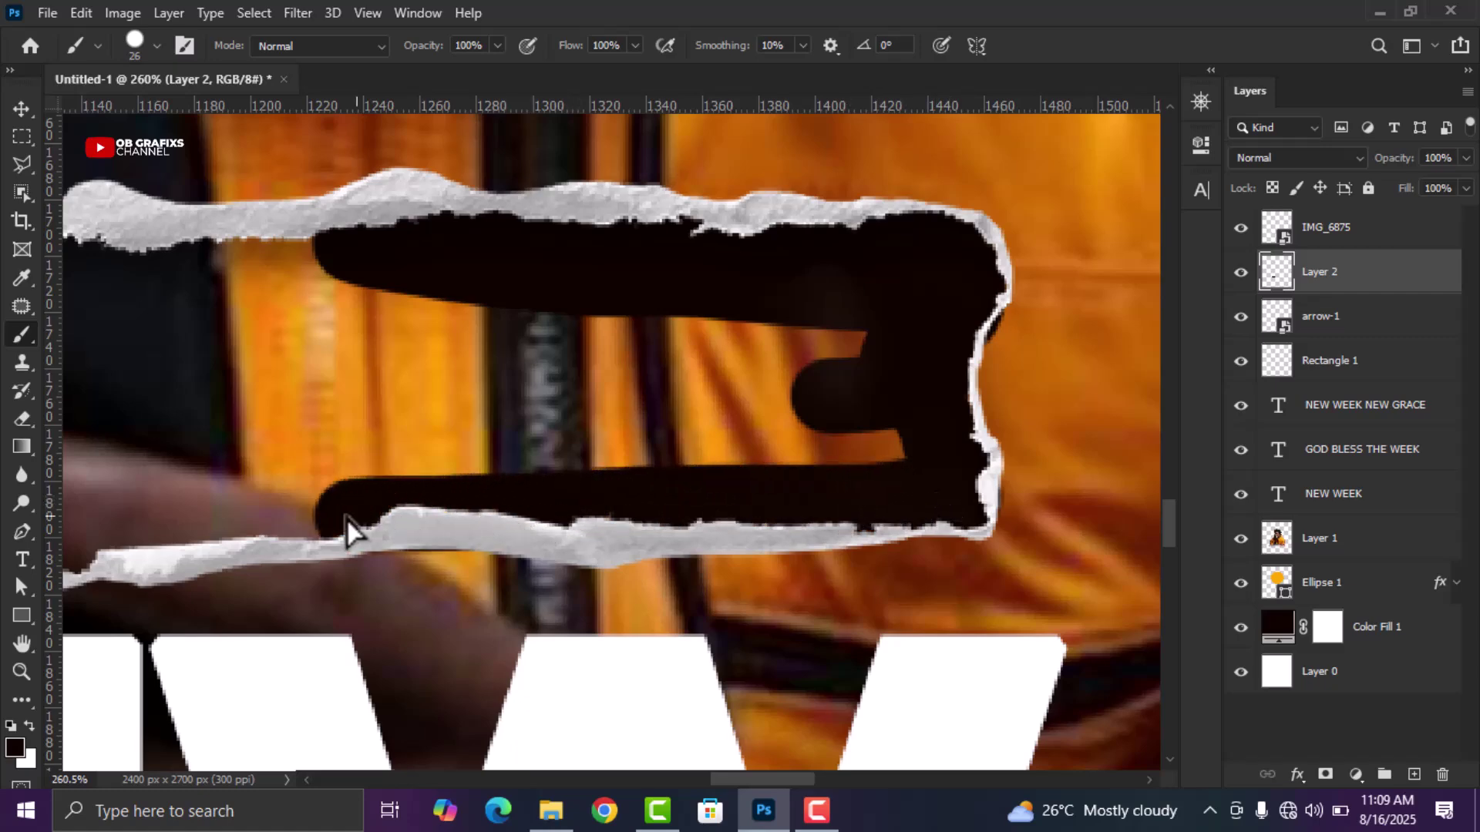
Paint dark along the strip's bottom edge and over the hand inside it
scroll(664, 431, down, 6)
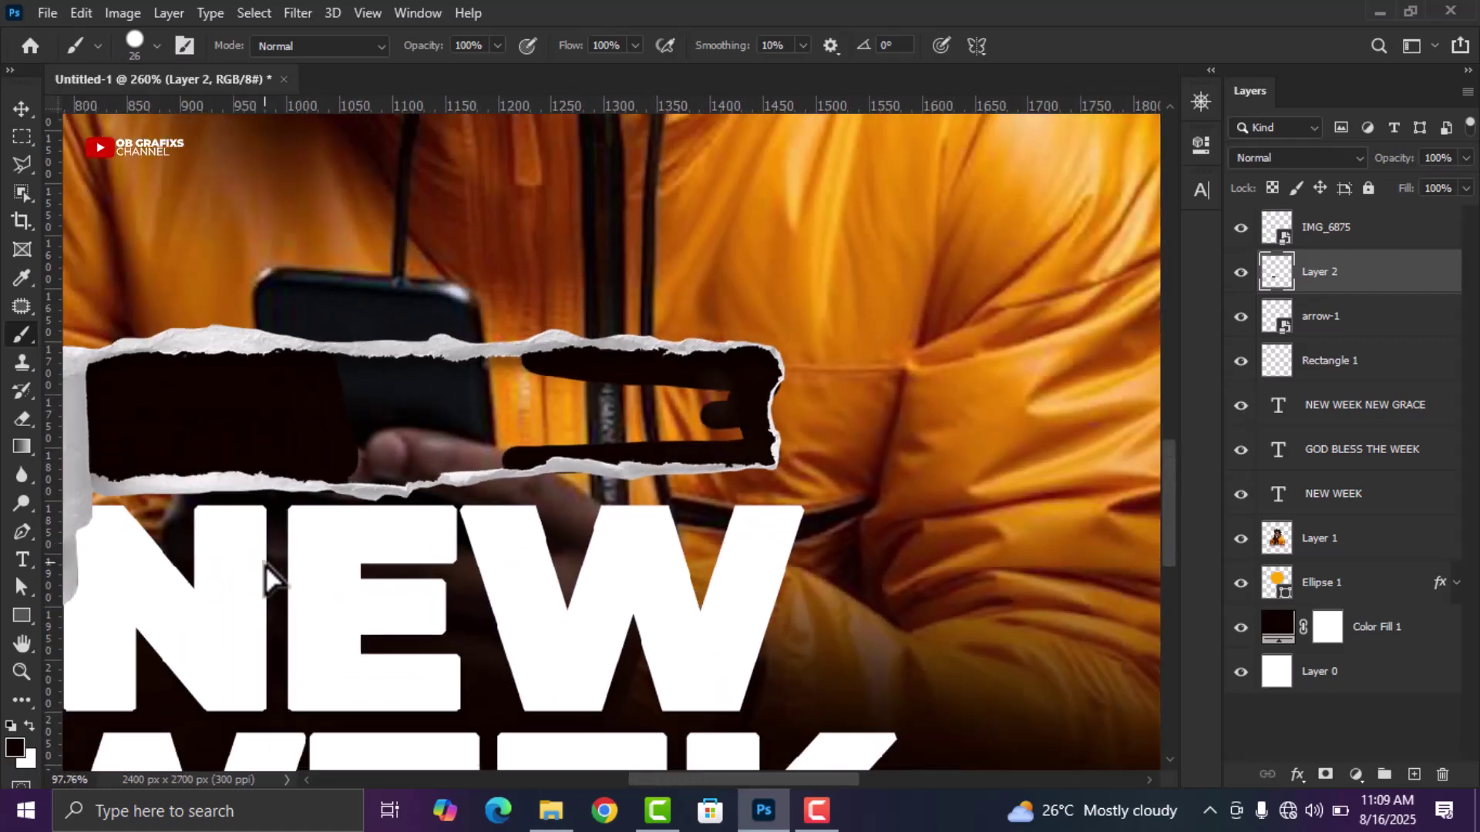
scroll(312, 559, up, 6)
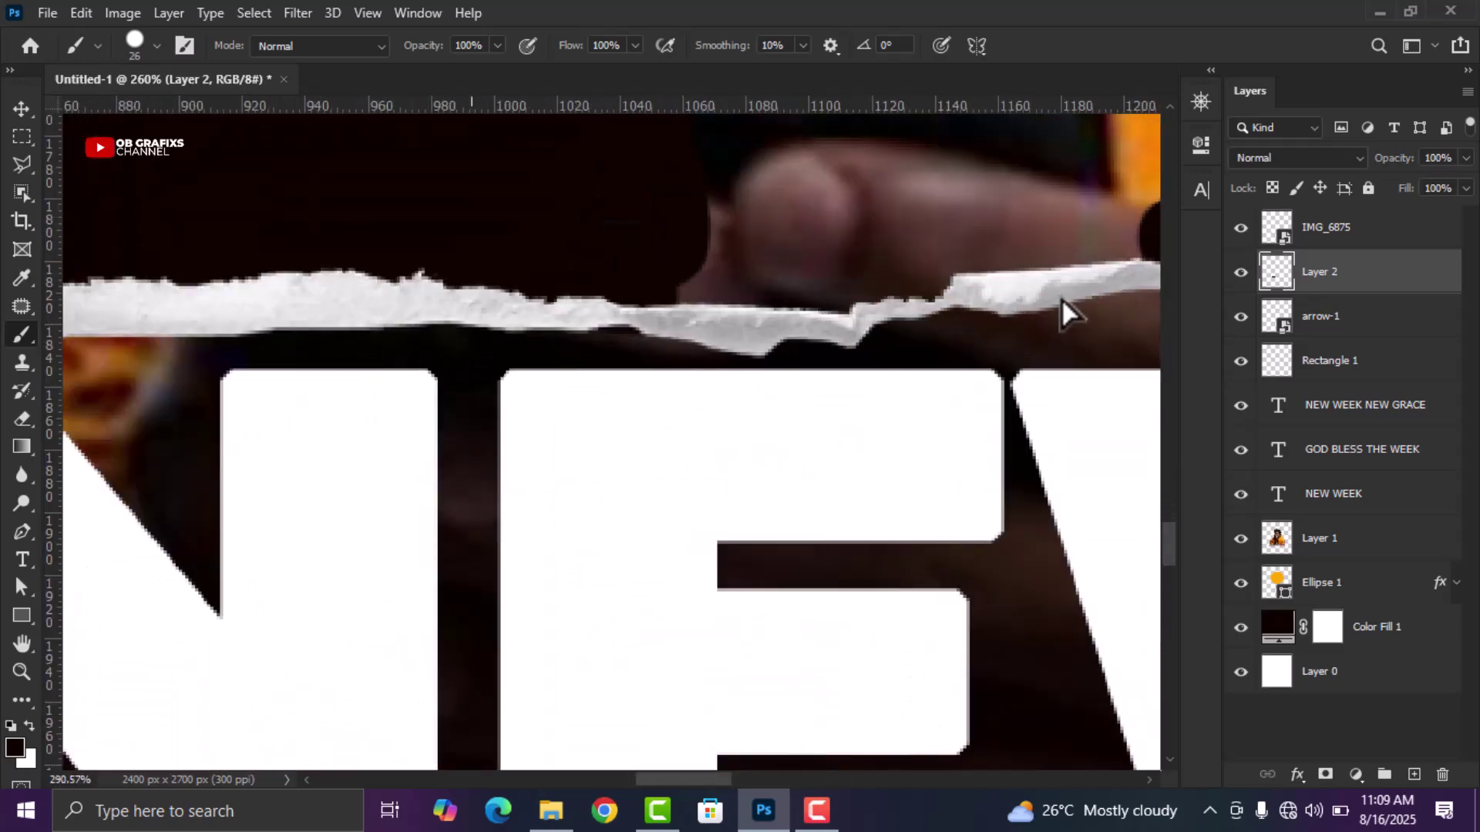
scroll(598, 370, down, 3)
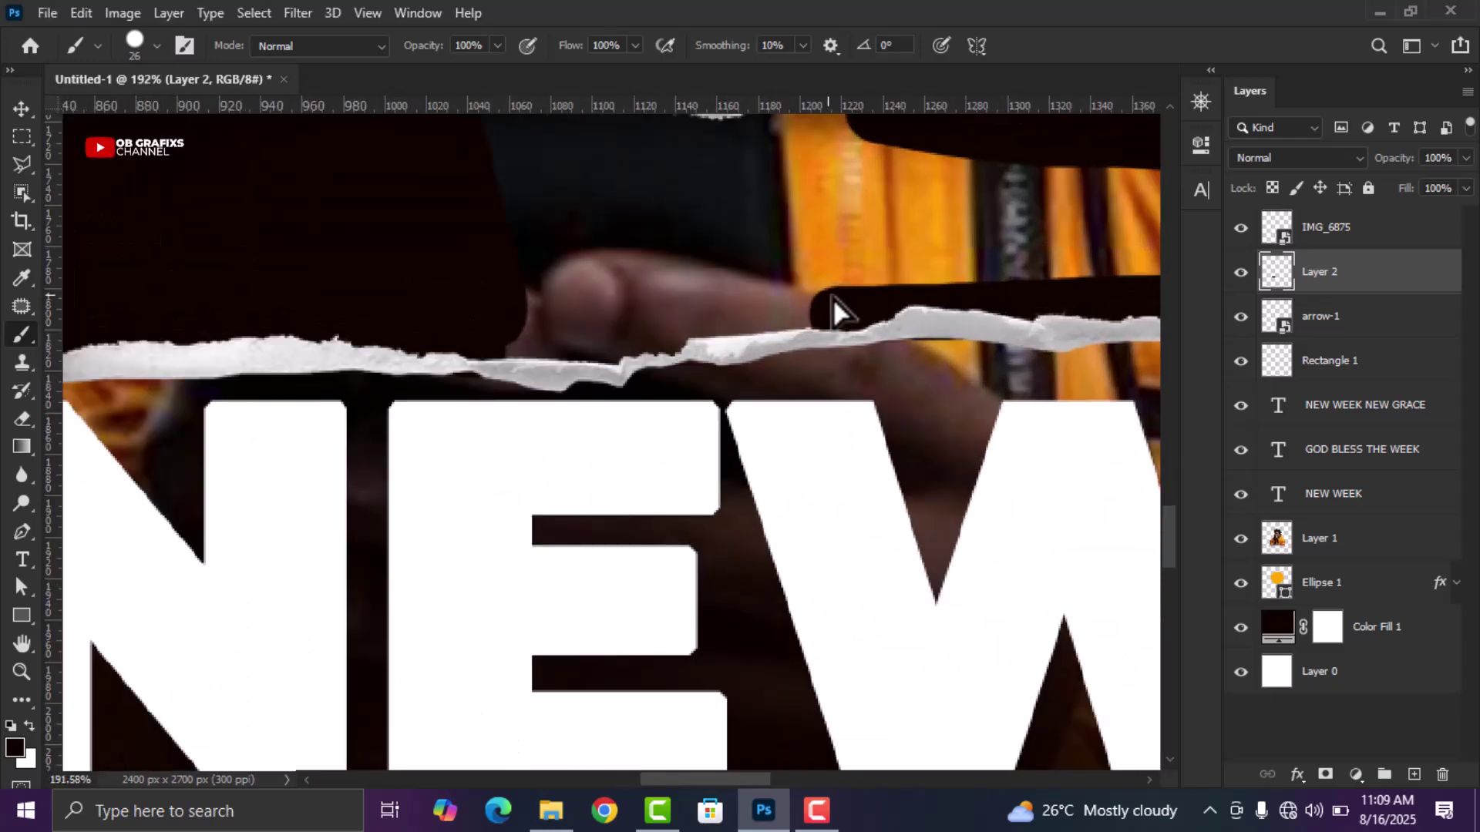
drag(818, 295, 703, 328)
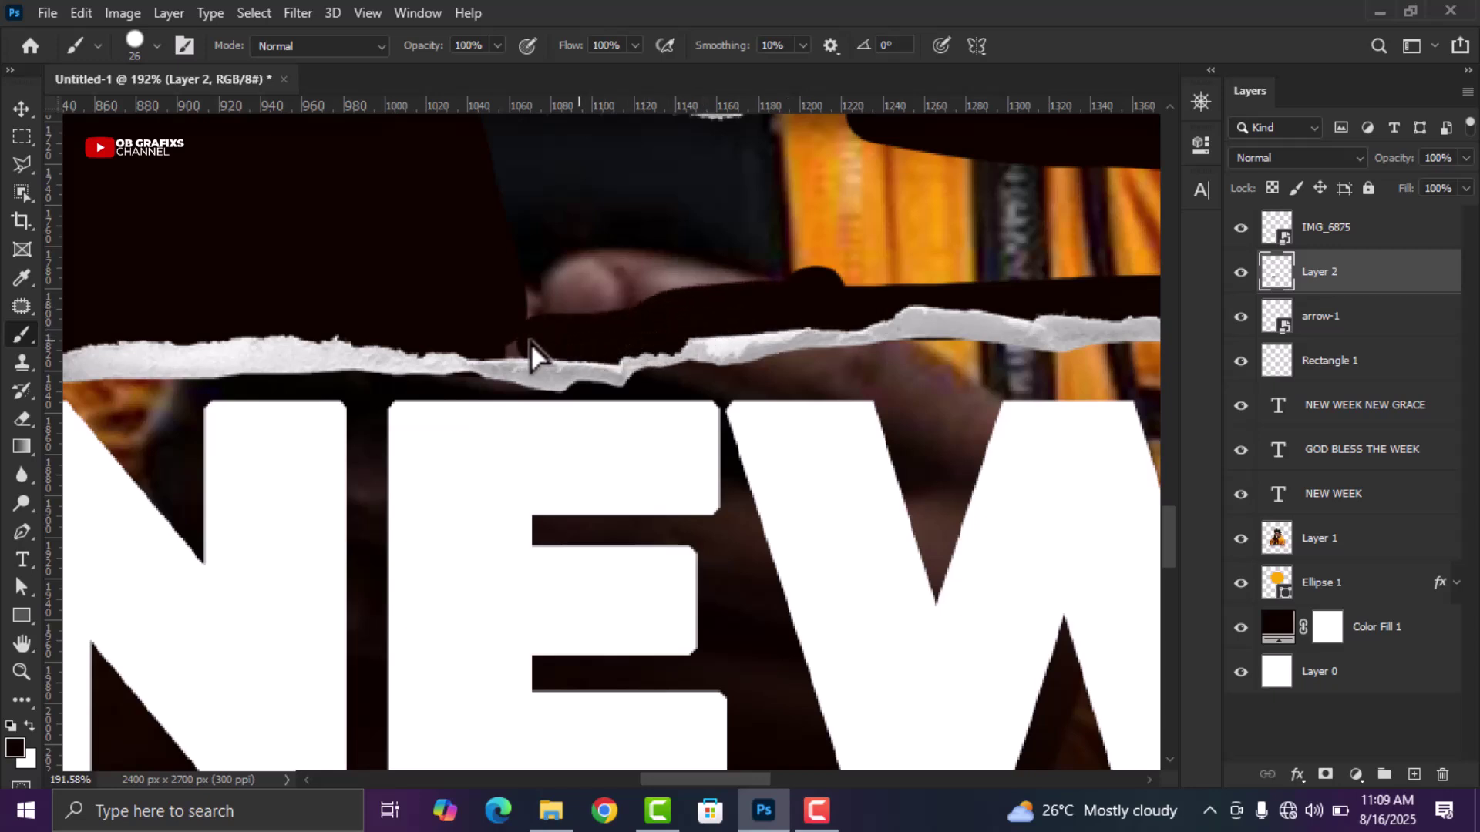
mouse_move(525, 342)
mouse_down()
mouse_move(608, 281)
mouse_move(950, 252)
mouse_up()
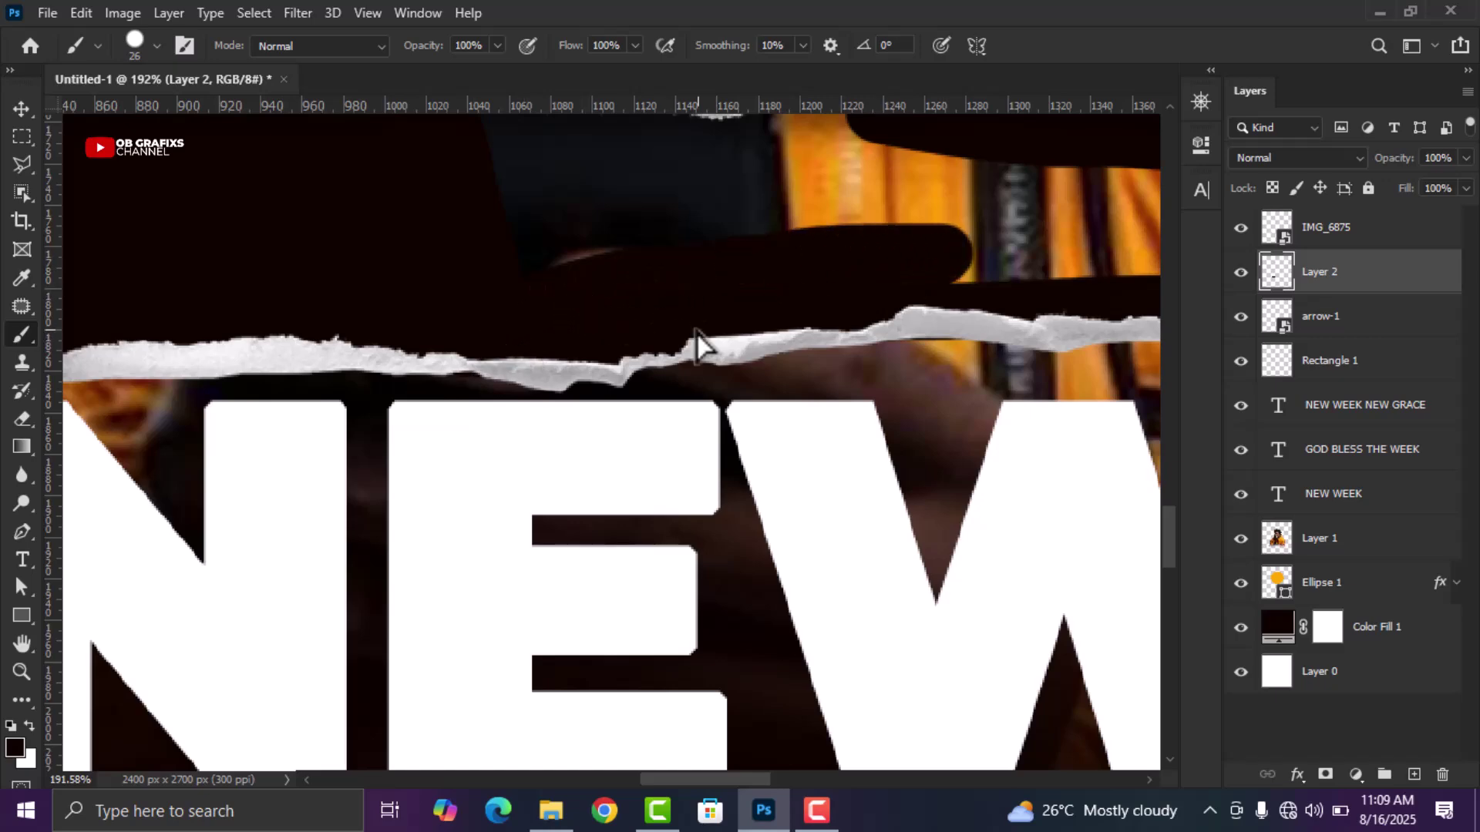
Cover the finger and remaining orange gaps with dark paint, evening out lighter patches
scroll(699, 346, down, 6)
scroll(830, 230, up, 3)
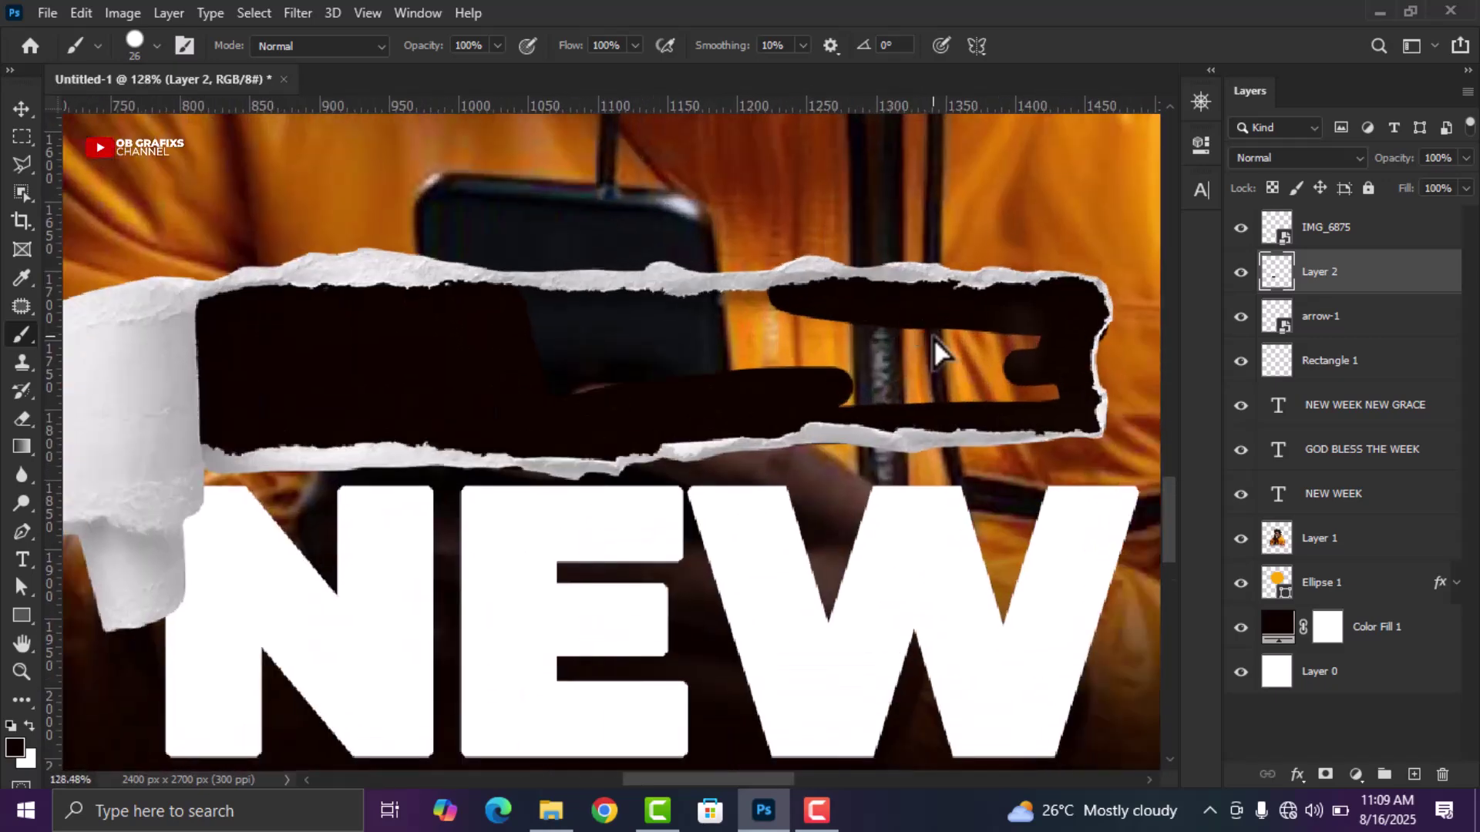
drag(938, 343, 828, 347)
drag(765, 308, 664, 307)
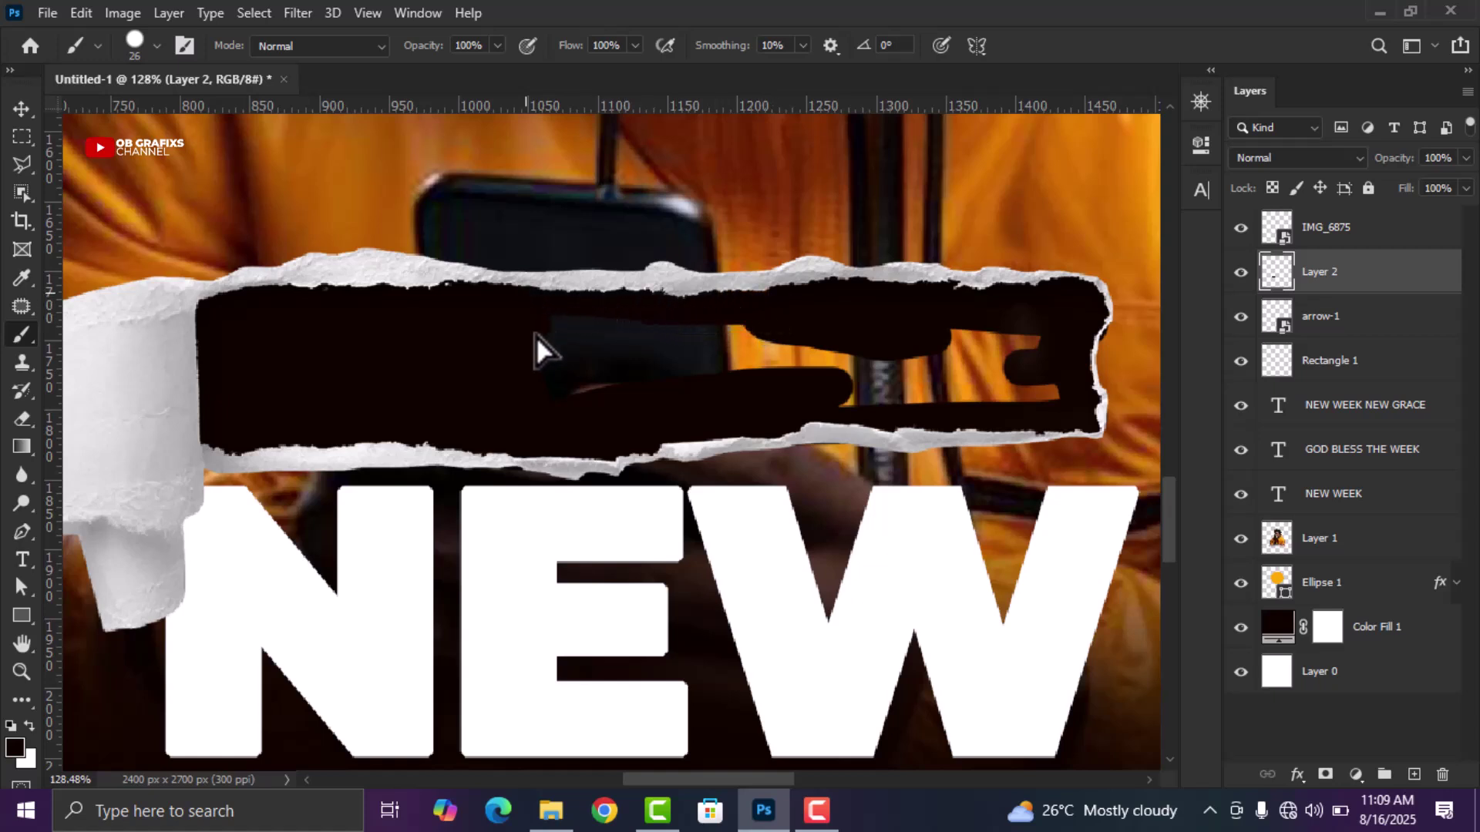
mouse_move(858, 358)
mouse_down()
mouse_move(737, 349)
mouse_move(611, 366)
mouse_move(553, 350)
mouse_move(584, 321)
mouse_move(770, 320)
mouse_move(711, 341)
mouse_up()
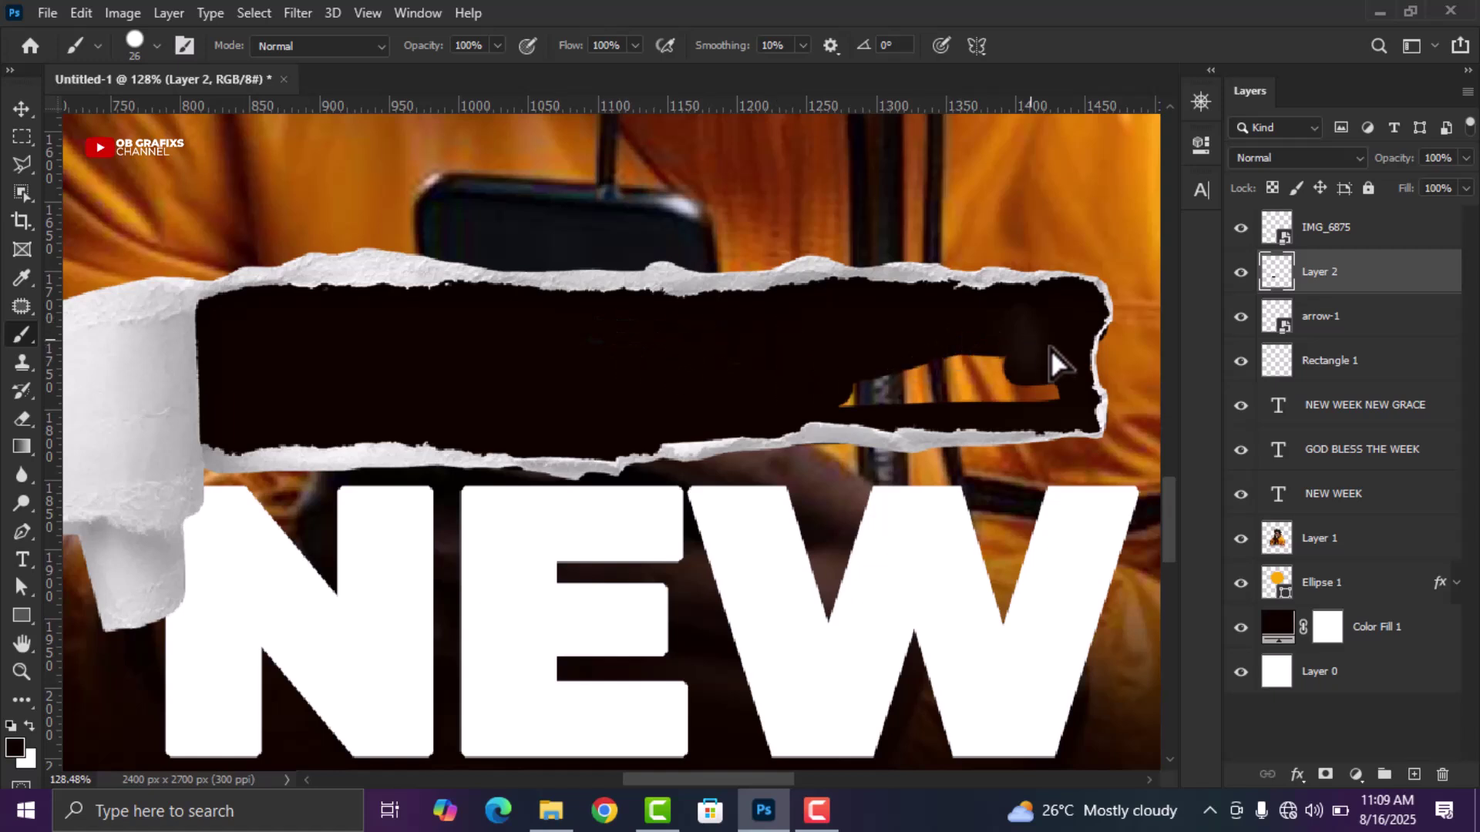
drag(963, 413, 823, 397)
mouse_move(1005, 354)
mouse_down()
mouse_move(1010, 335)
mouse_move(1026, 375)
mouse_up()
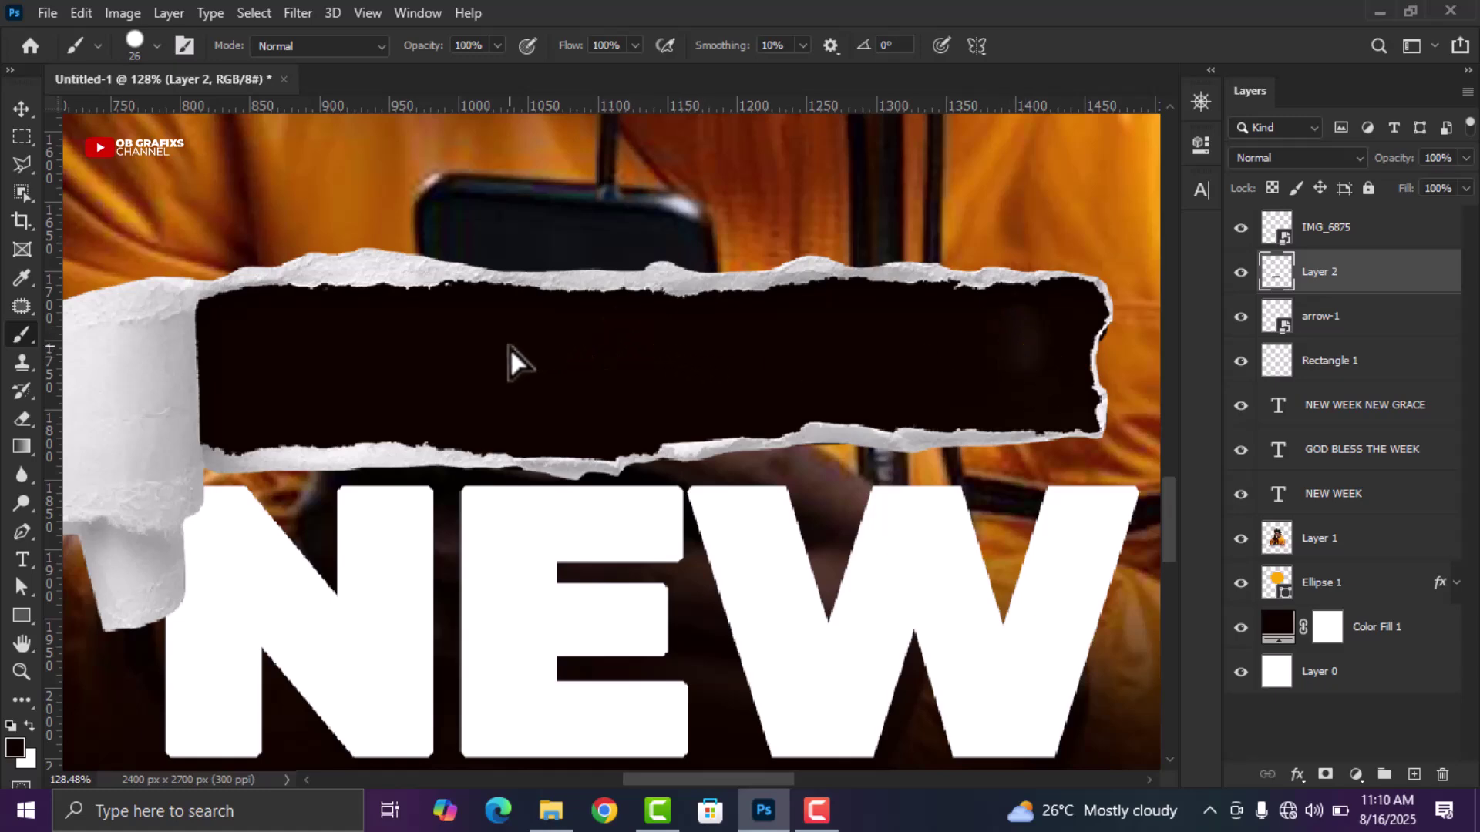
scroll(591, 344, down, 5)
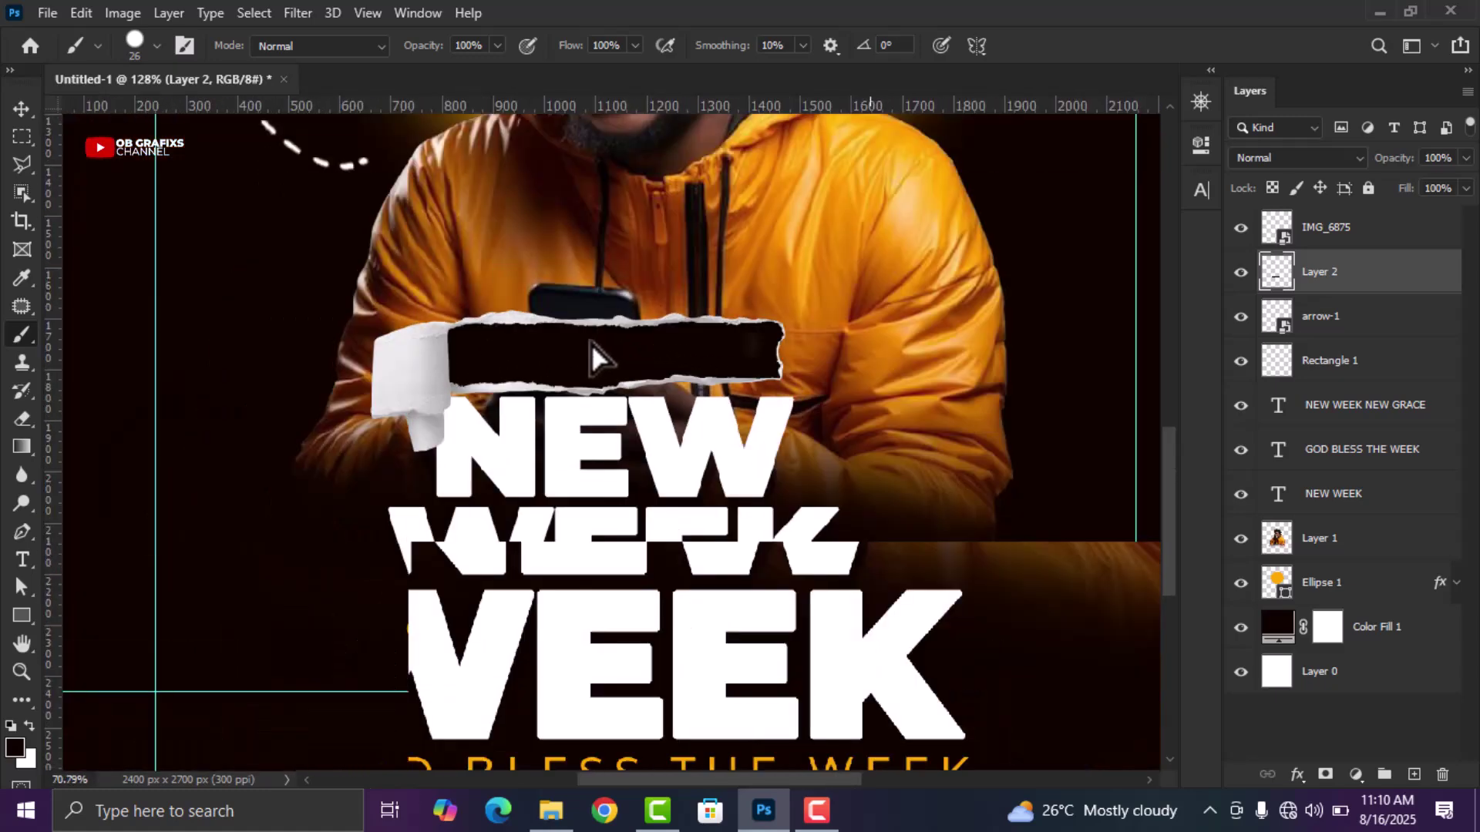
Switch to the Eraser tool and set its size to 25 px
click(19, 109)
scroll(698, 321, up, 5)
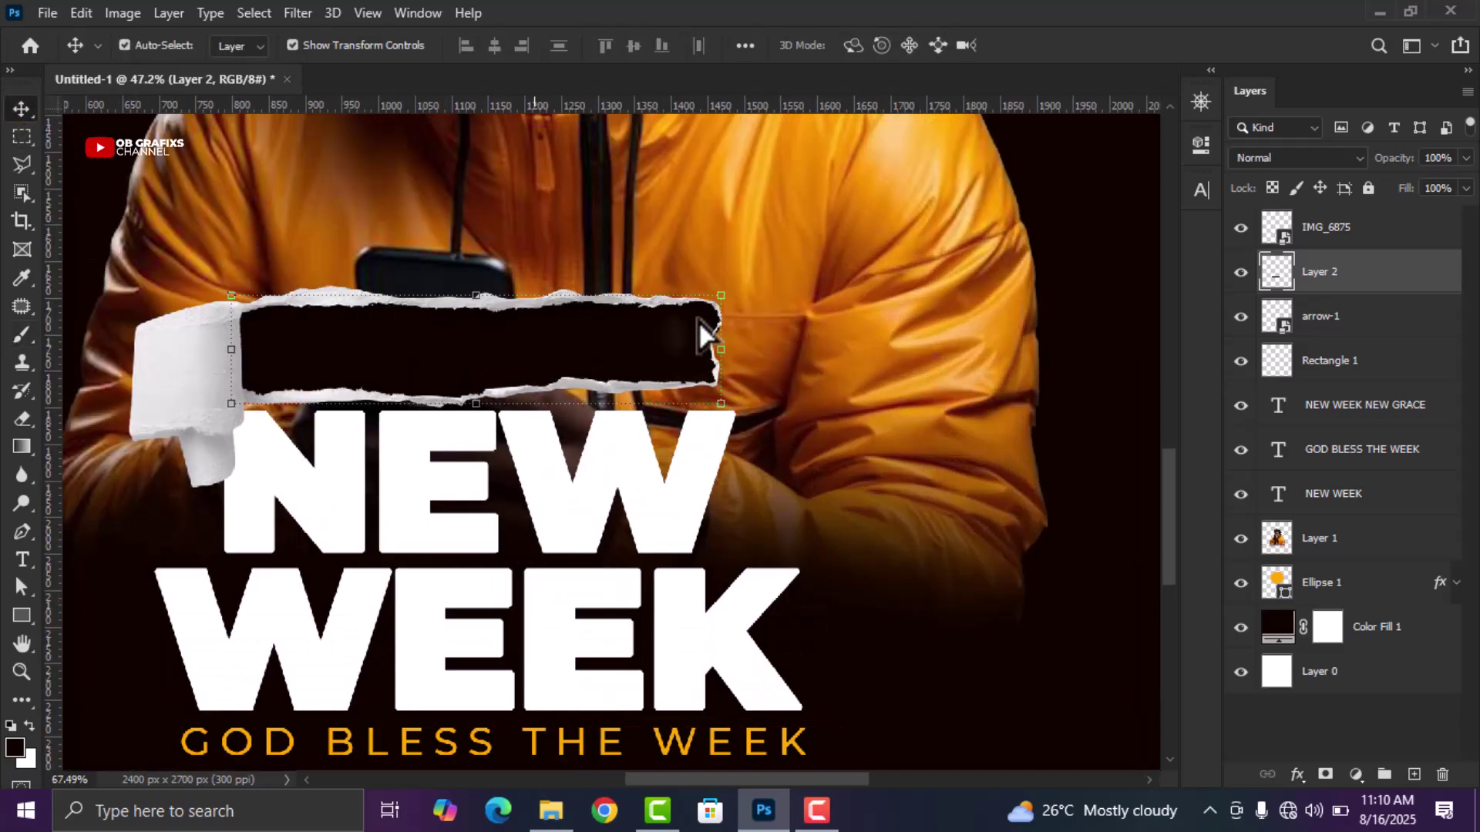
scroll(760, 347, up, 3)
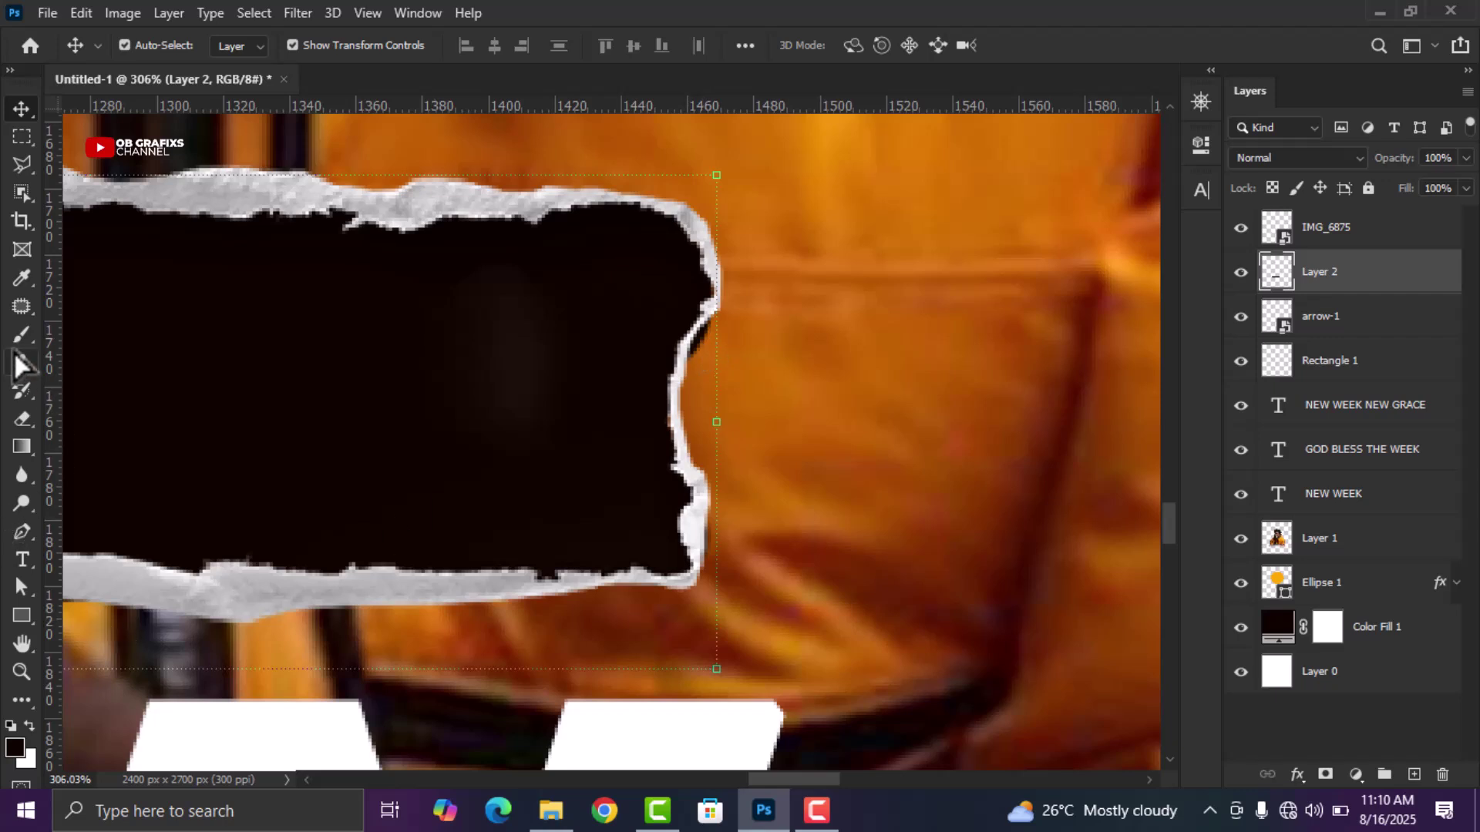
drag(22, 418, 95, 418)
scroll(725, 360, up, 3)
right_click(724, 360)
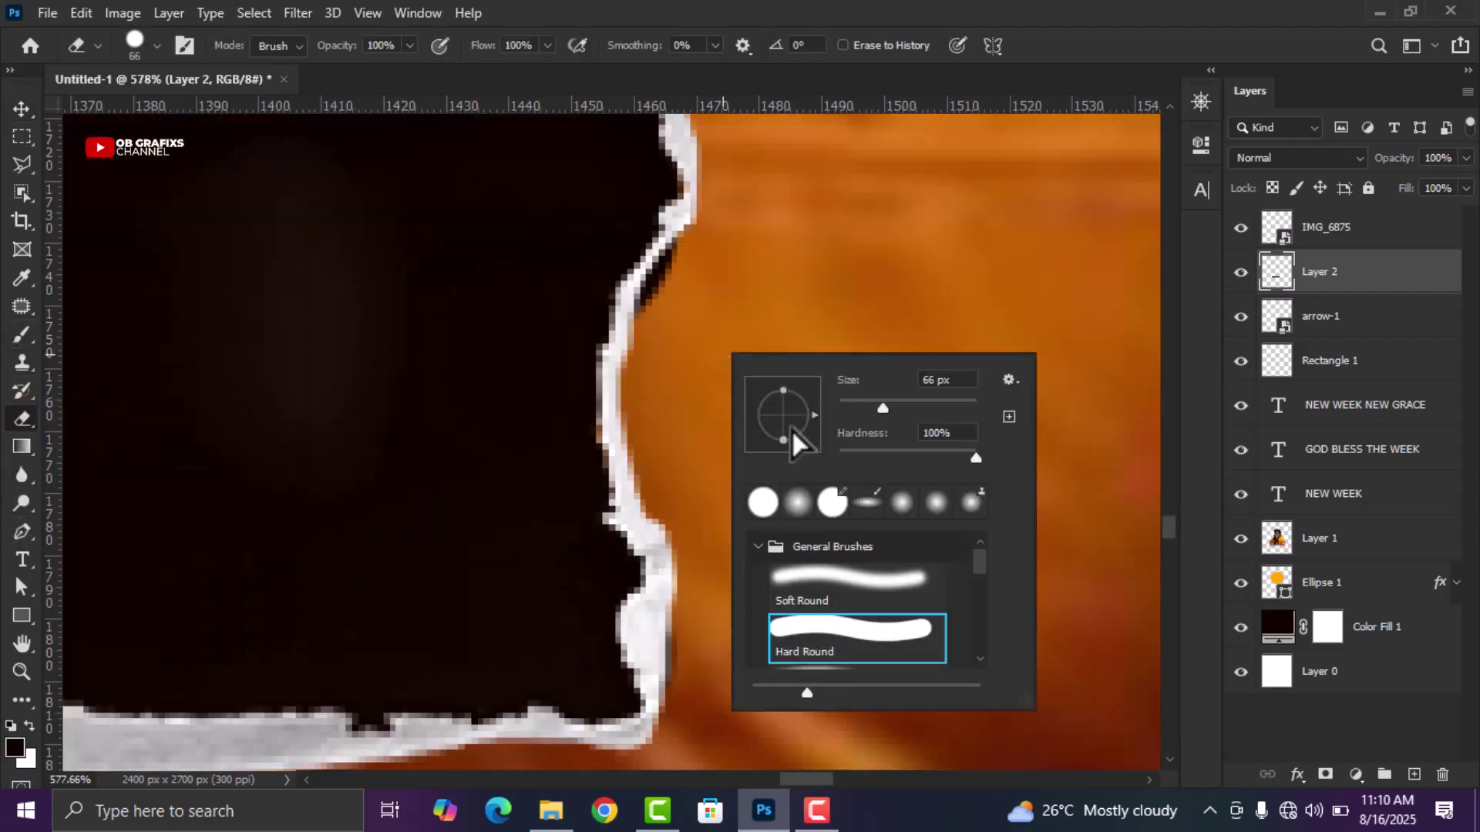
drag(887, 403, 855, 405)
key(Return)
Erase the stray dark spots just inside the strip's torn white edge, then zoom out
scroll(909, 418, up, 2)
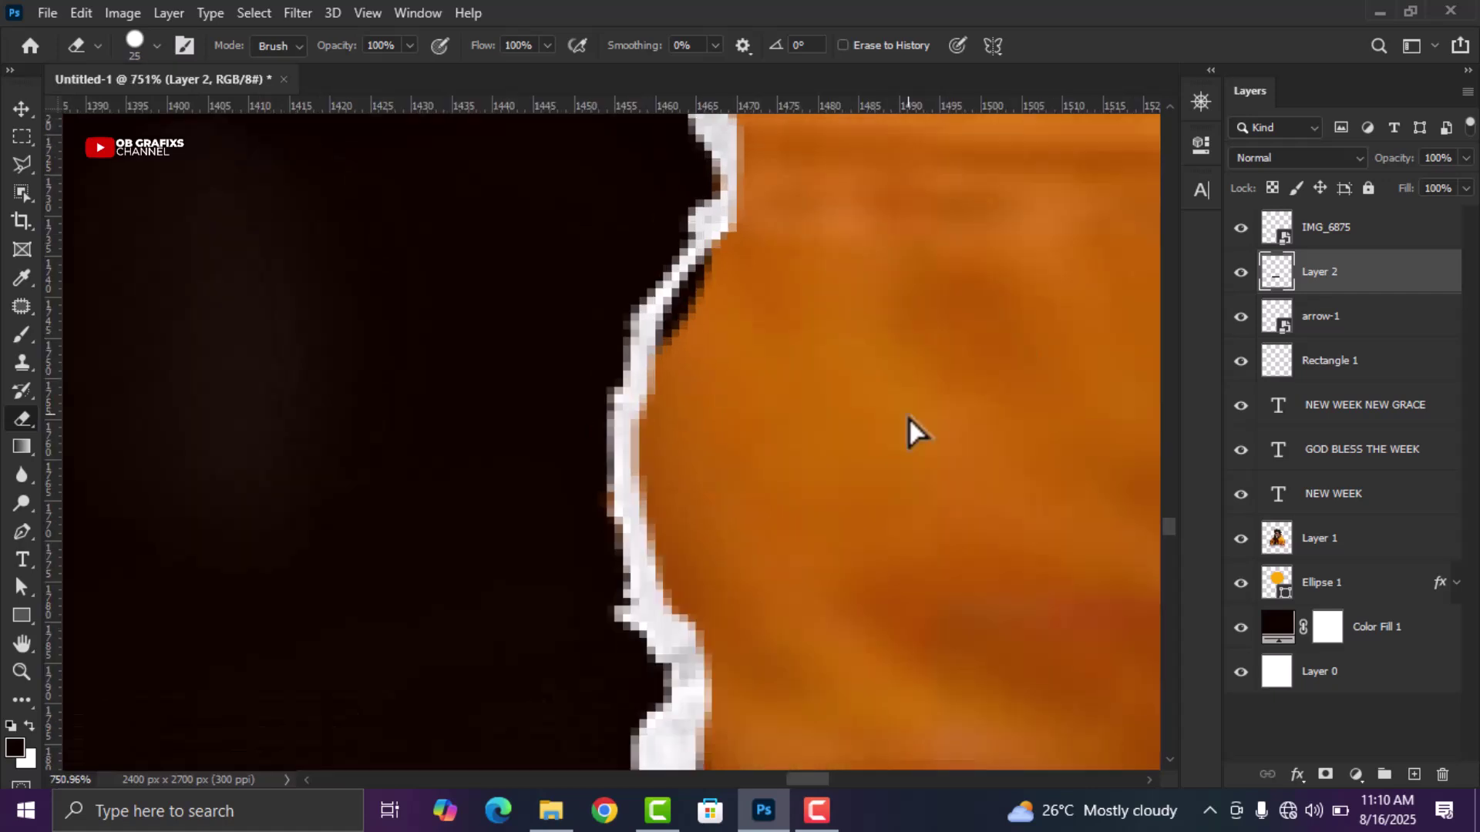
click(774, 336)
click(766, 332)
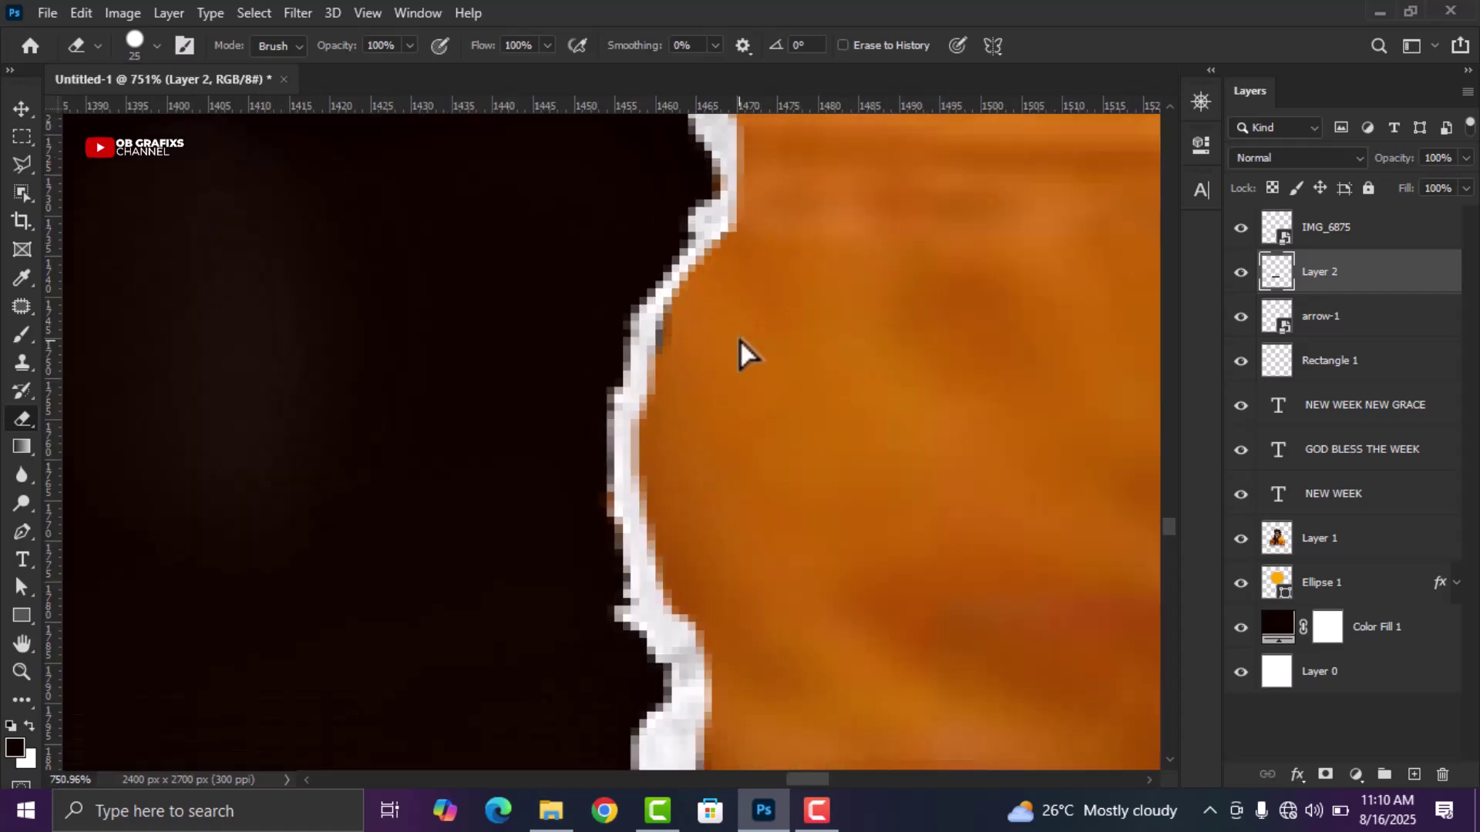
click(732, 351)
scroll(845, 447, down, 5)
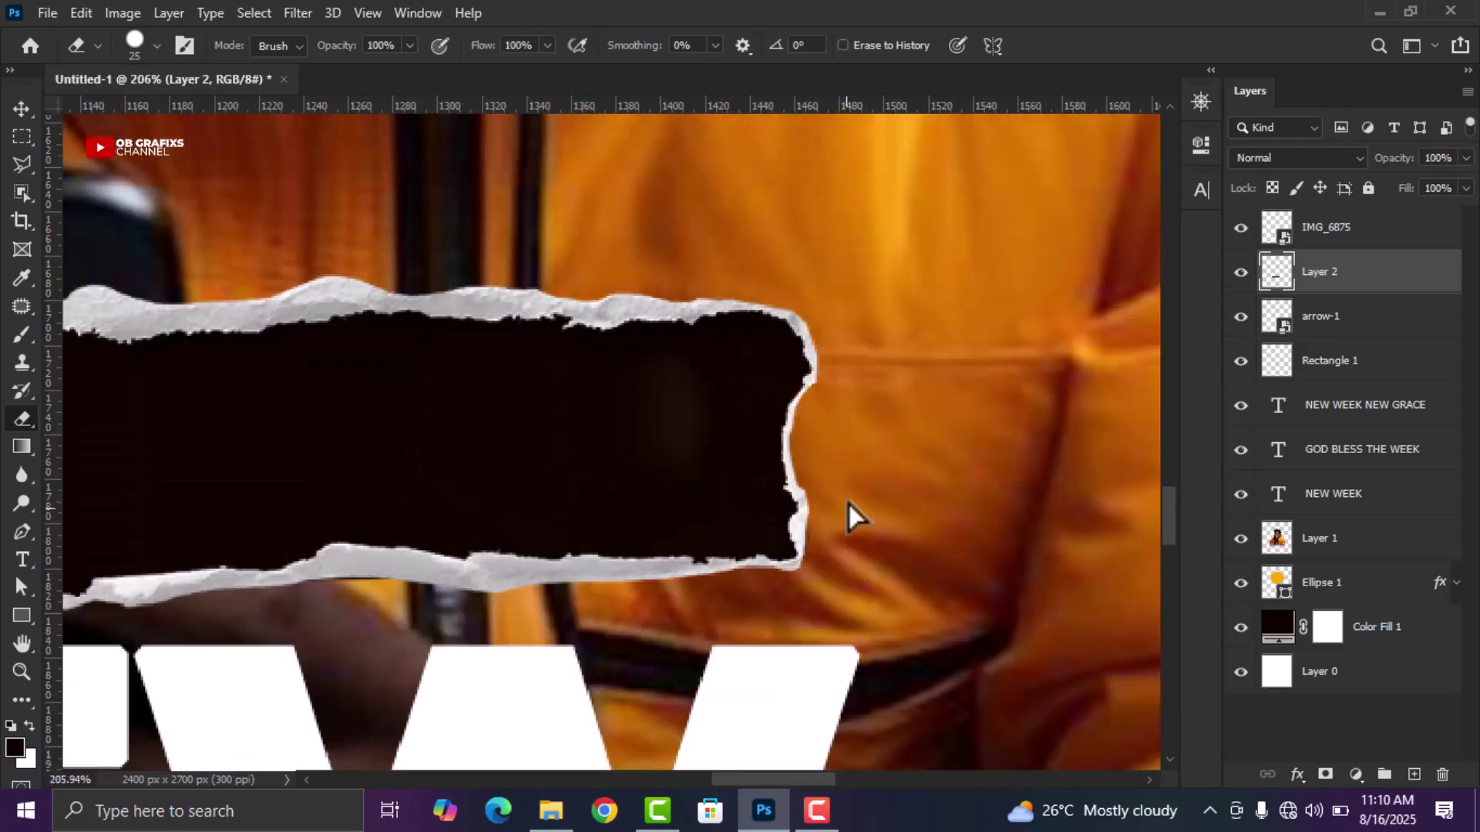
scroll(845, 554, up, 4)
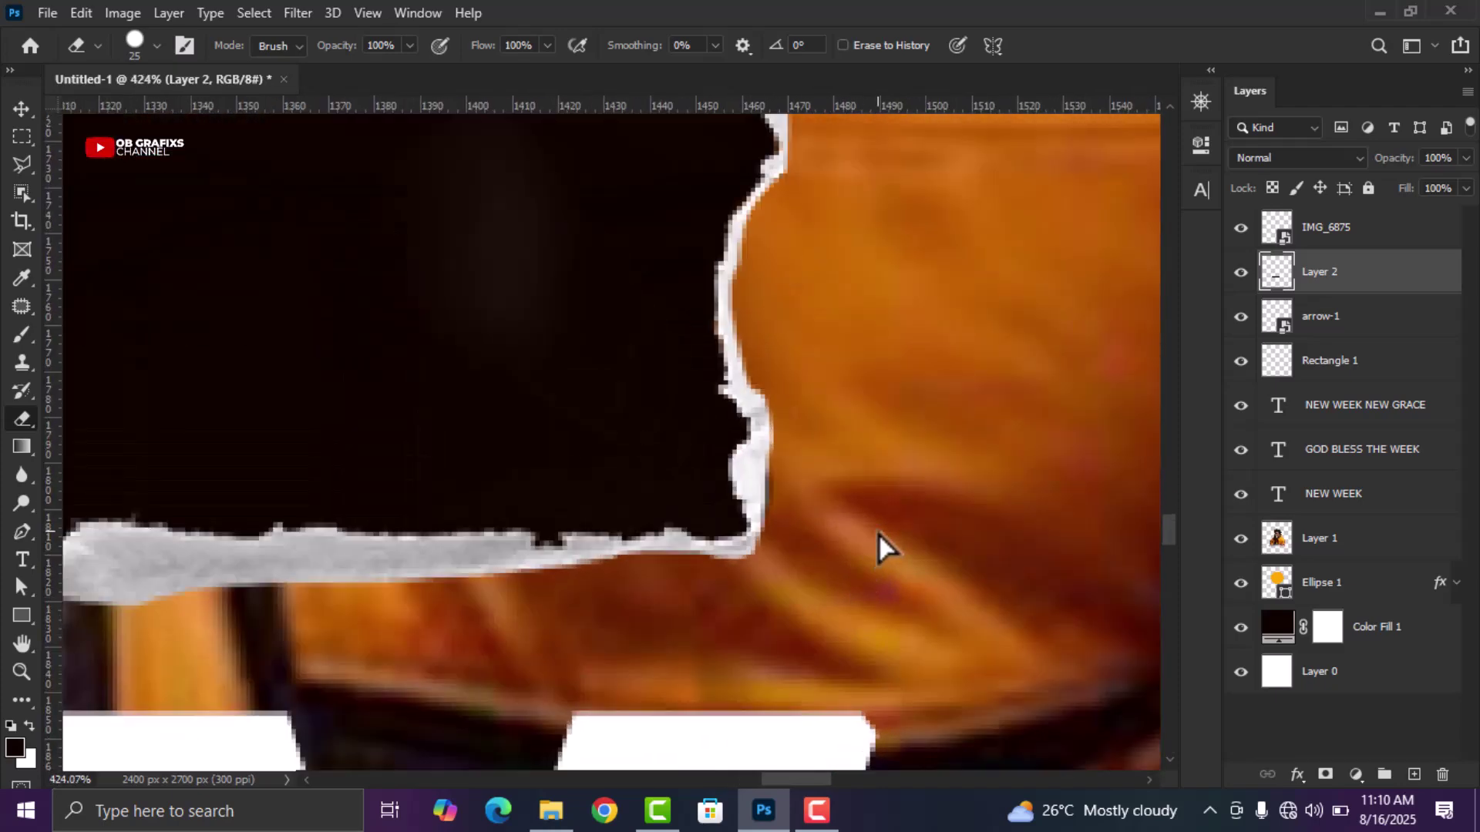
scroll(875, 532, down, 5)
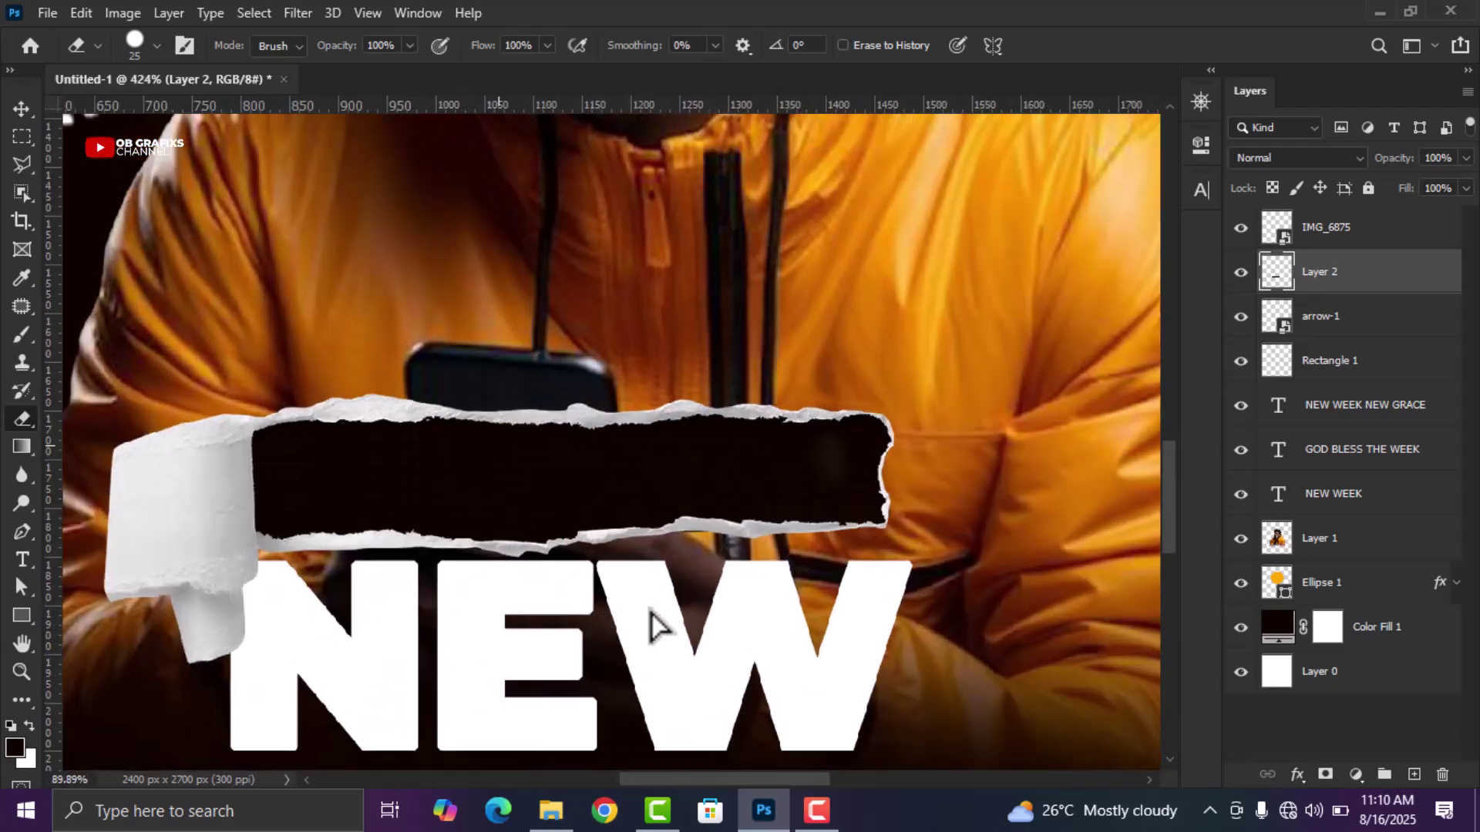
scroll(668, 614, up, 4)
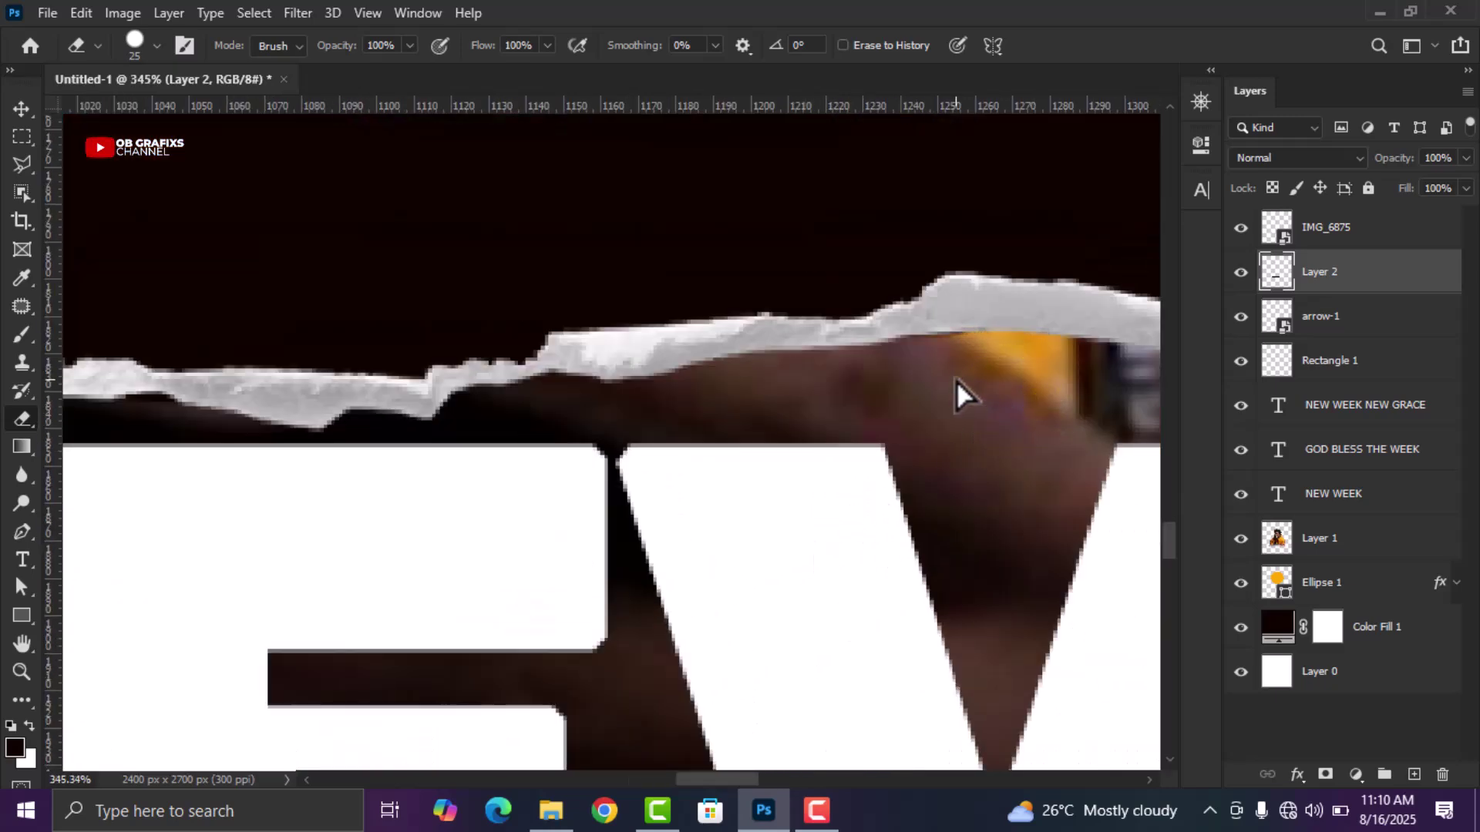
scroll(942, 456, down, 8)
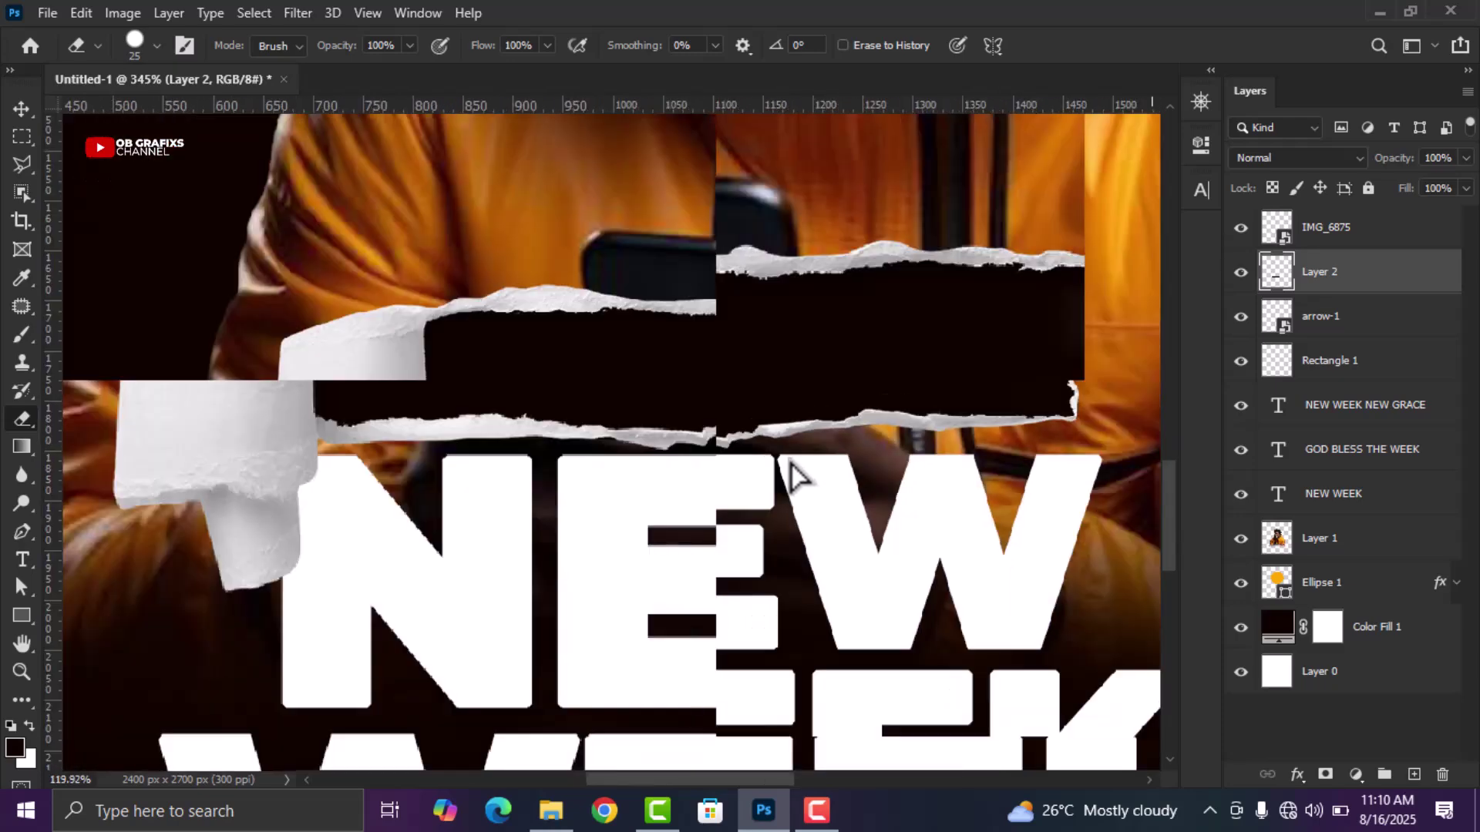
Deselect Layer 2 with the Move tool and select the GOD BLESS THE WEEK text layer
scroll(844, 516, down, 4)
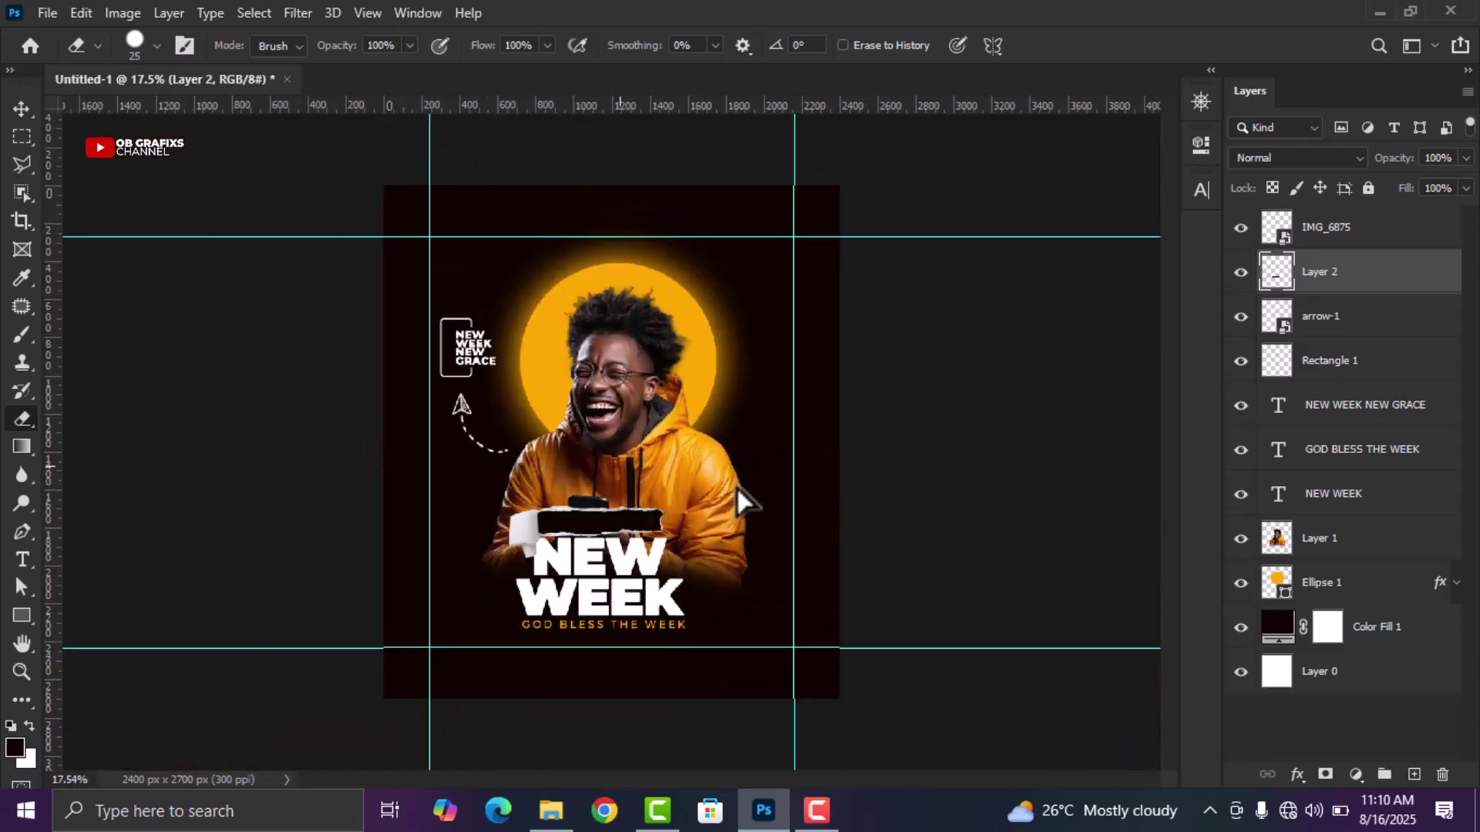
click(22, 109)
click(143, 349)
scroll(607, 432, up, 1)
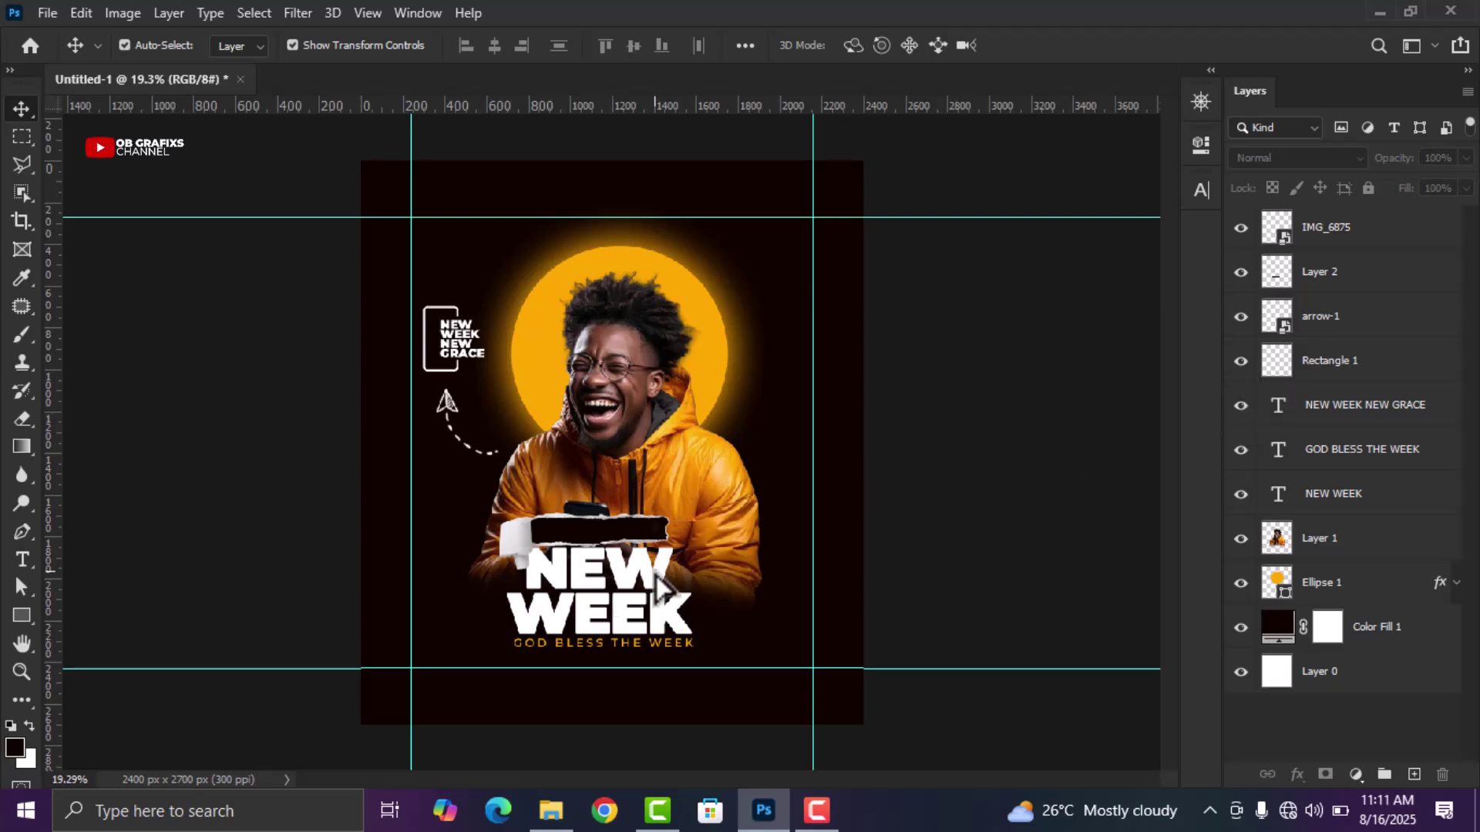
scroll(555, 650, up, 3)
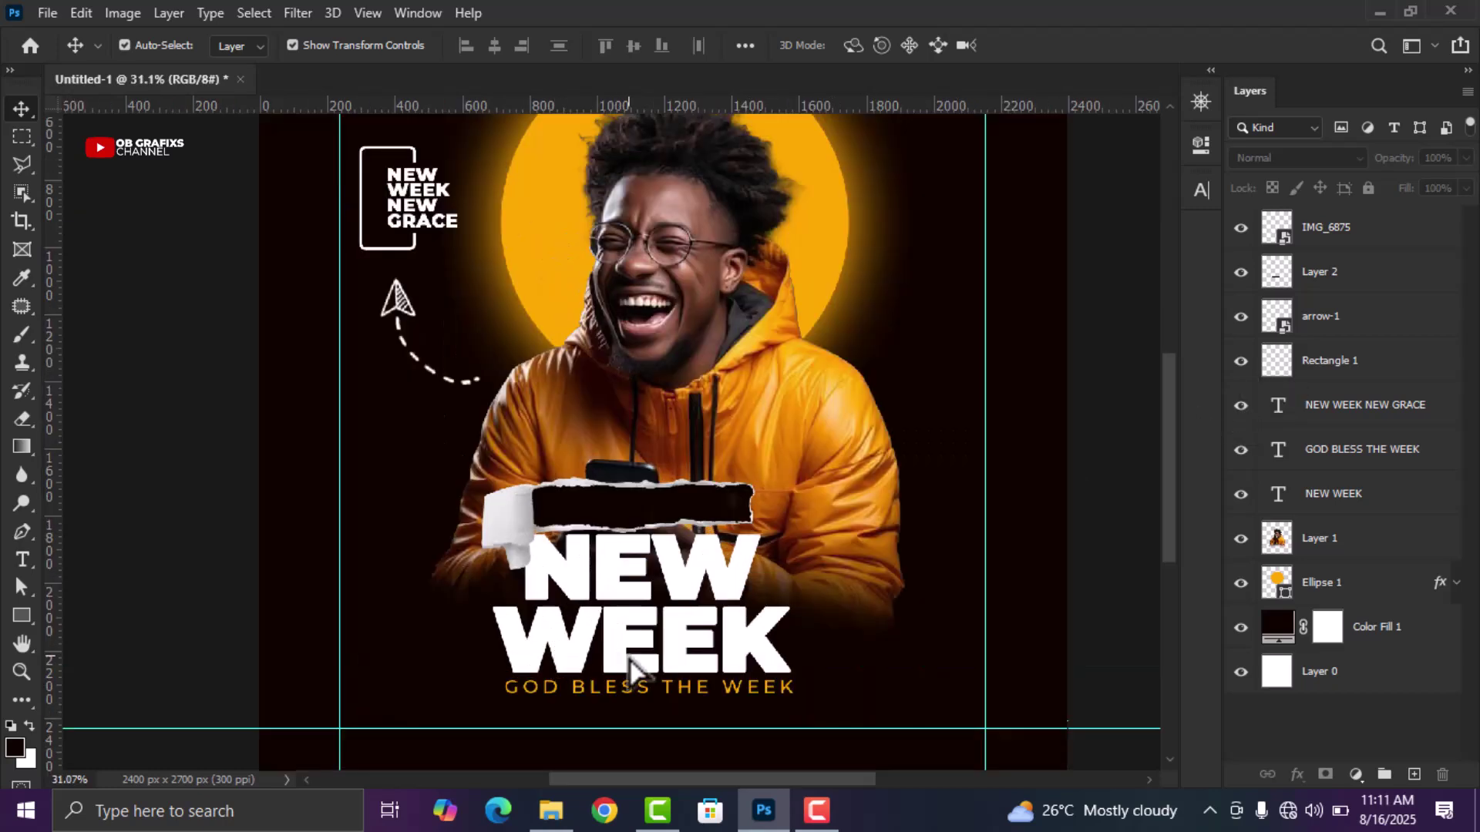
click(675, 690)
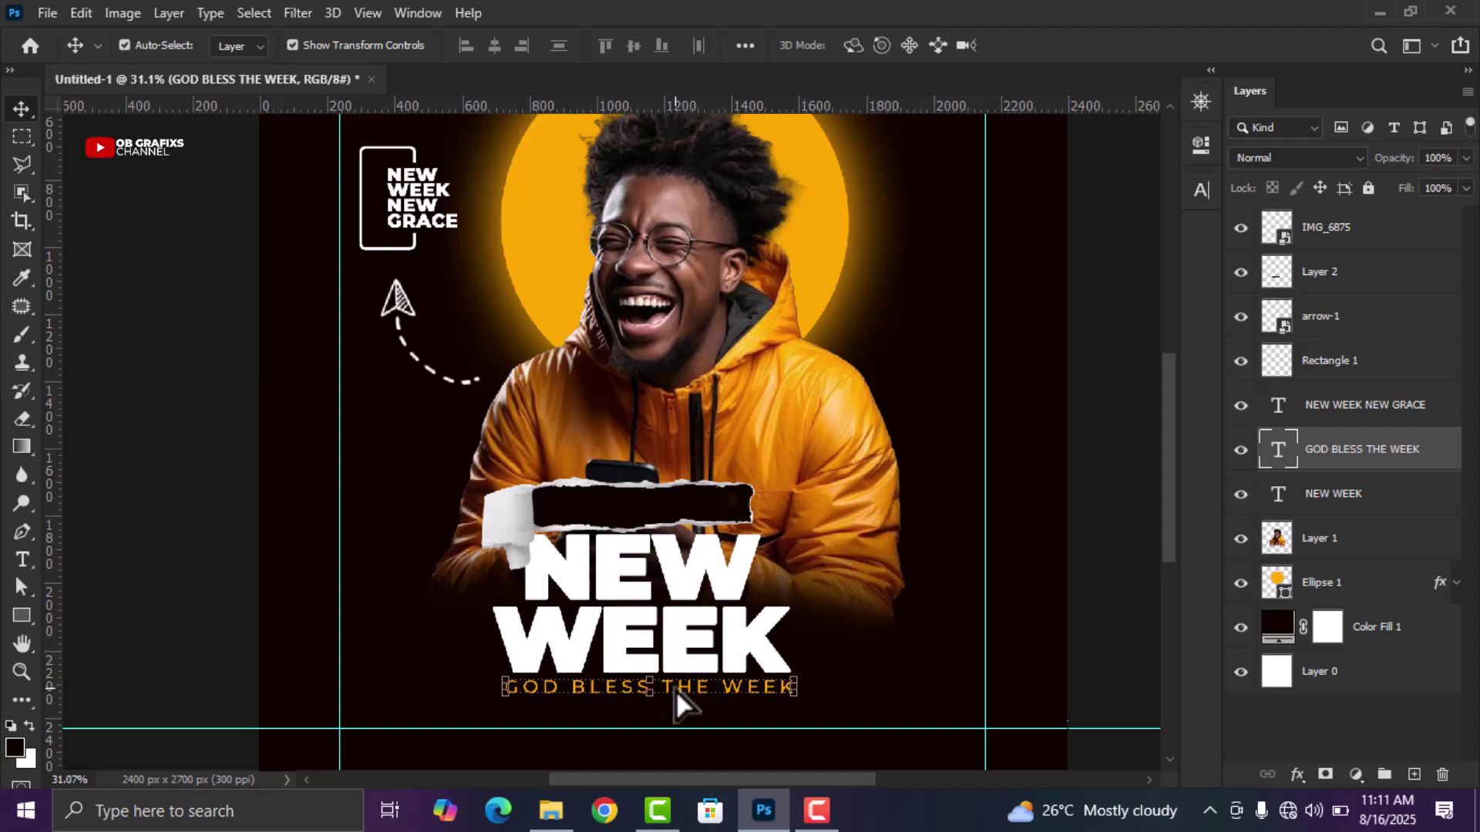
Duplicate the GOD BLESS THE WEEK tagline upward and retype the copy as 'WELCOME TO BRAND'
key(ctrl)
drag(675, 688, 857, 427)
double_click(1278, 450)
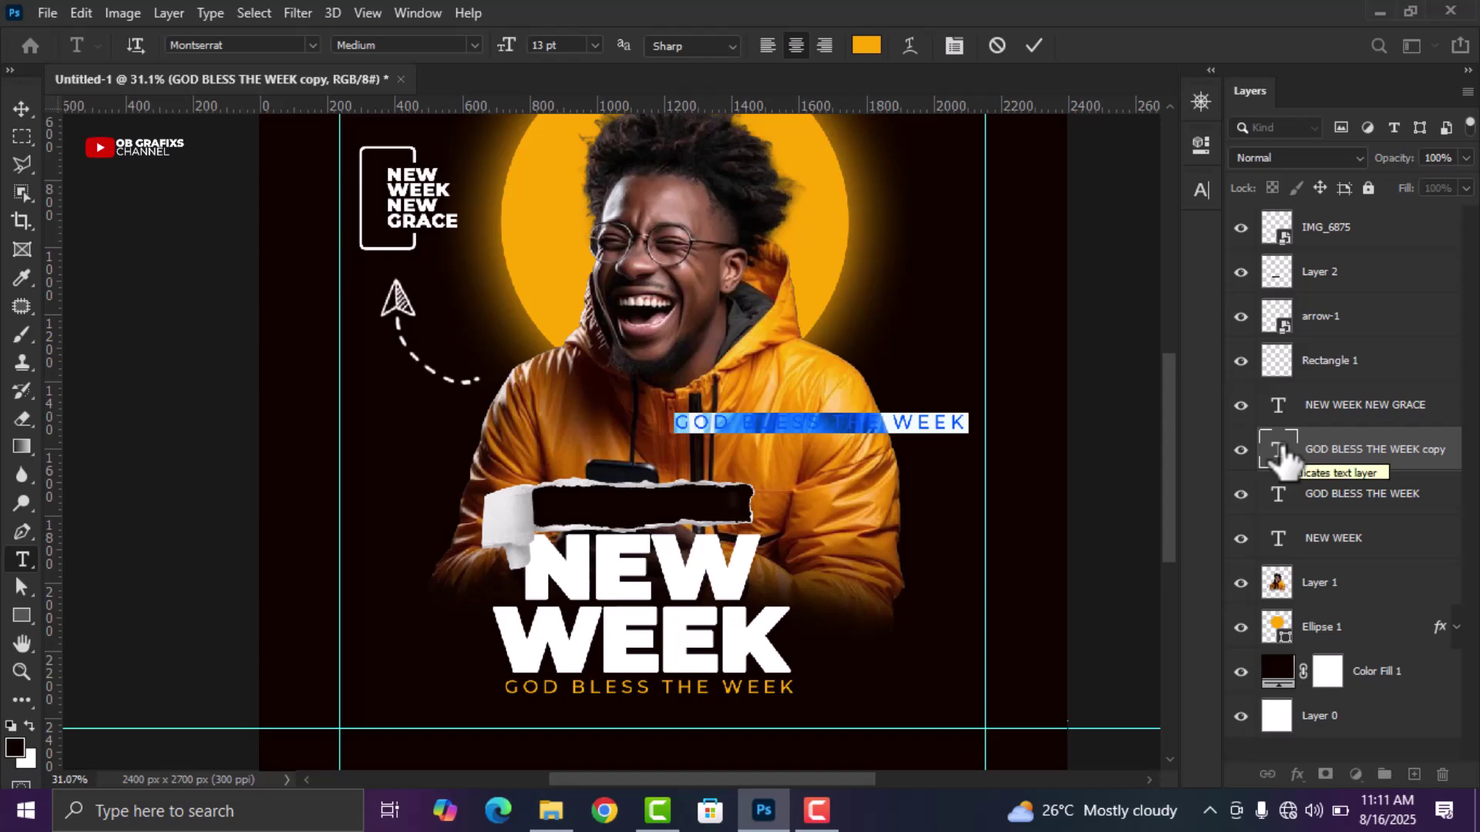
key(BackSpace)
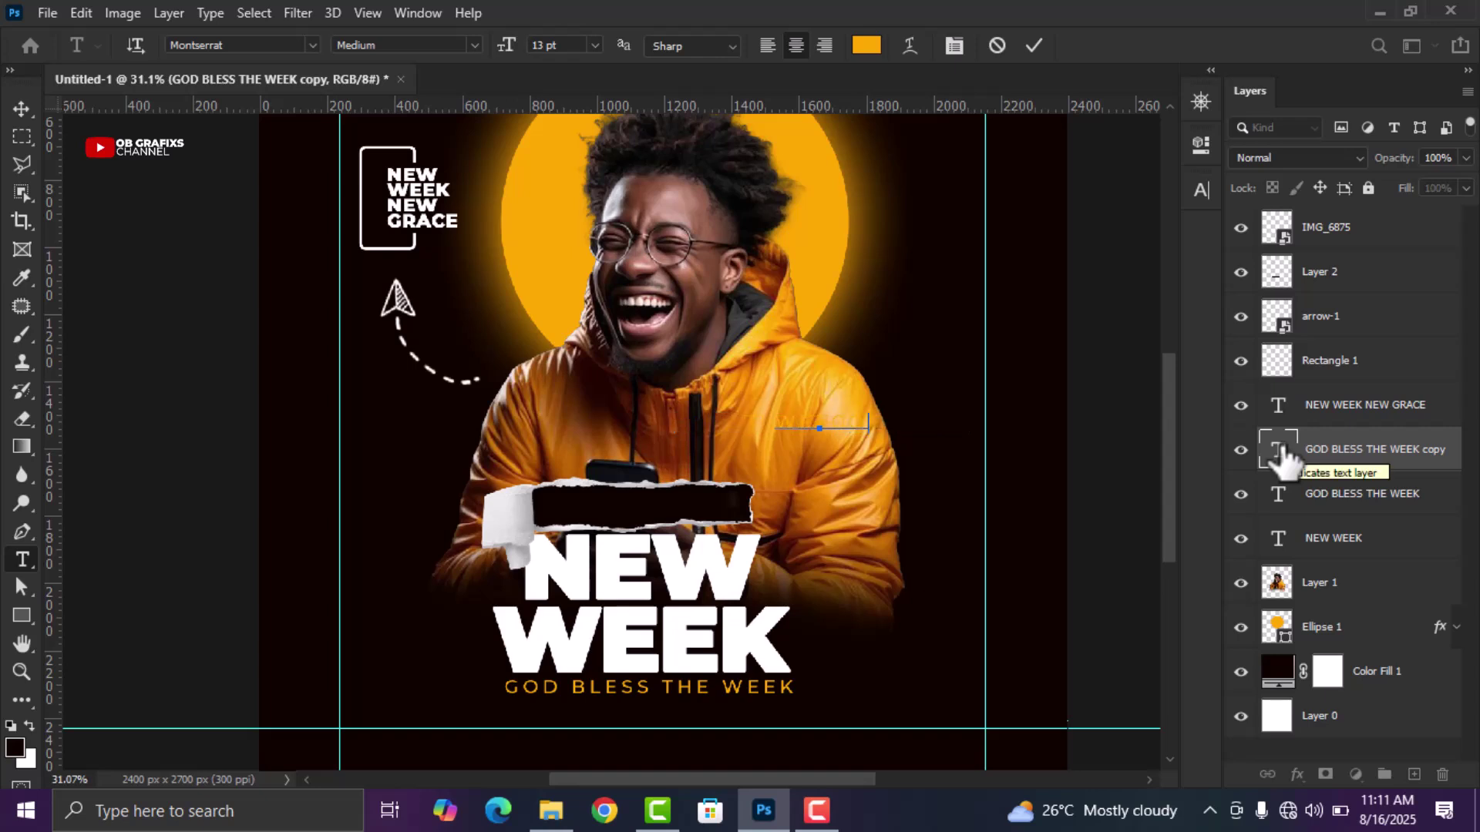
text(WELCOME TO BR)
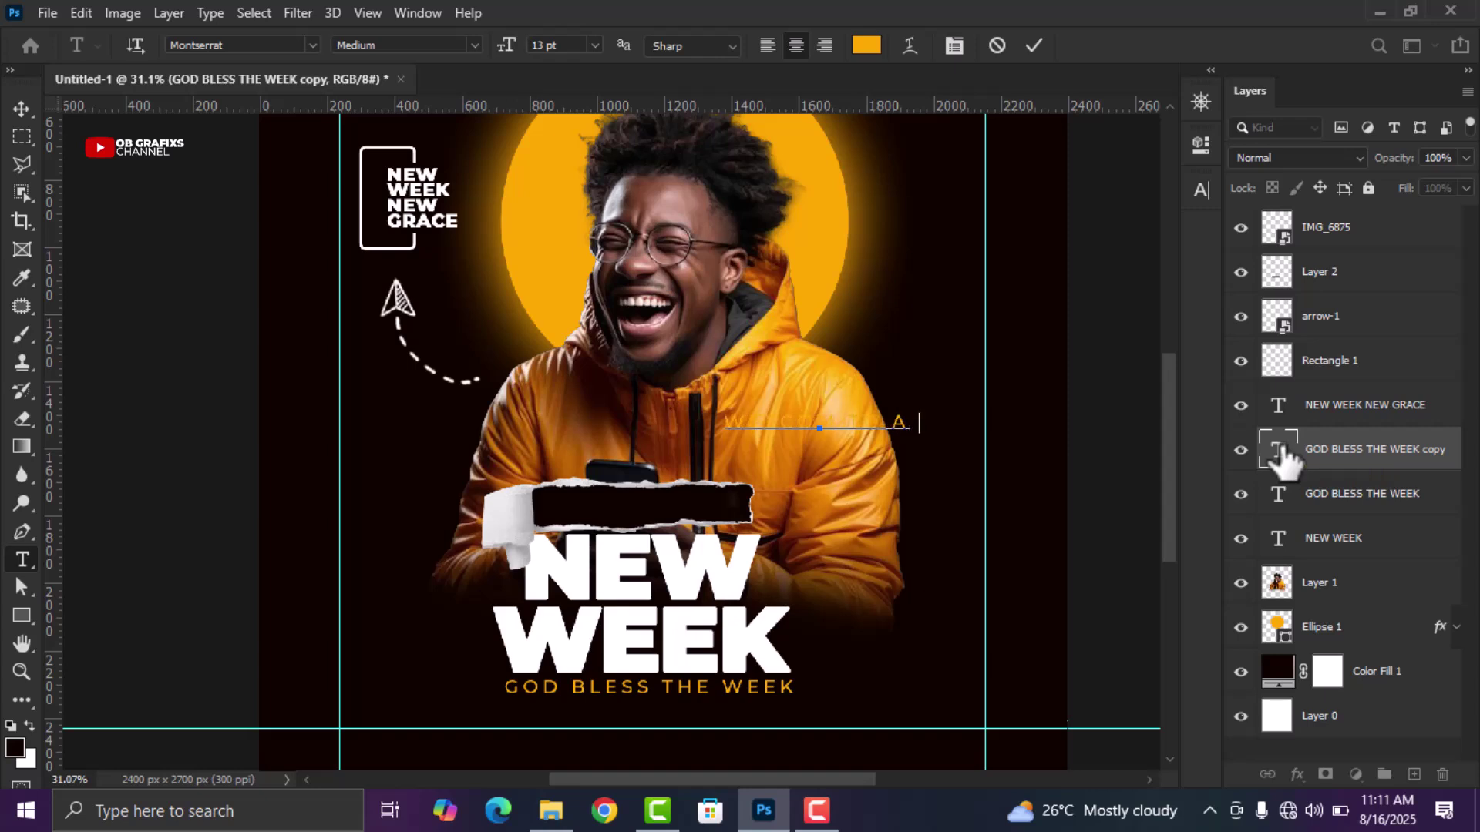
text(AND)
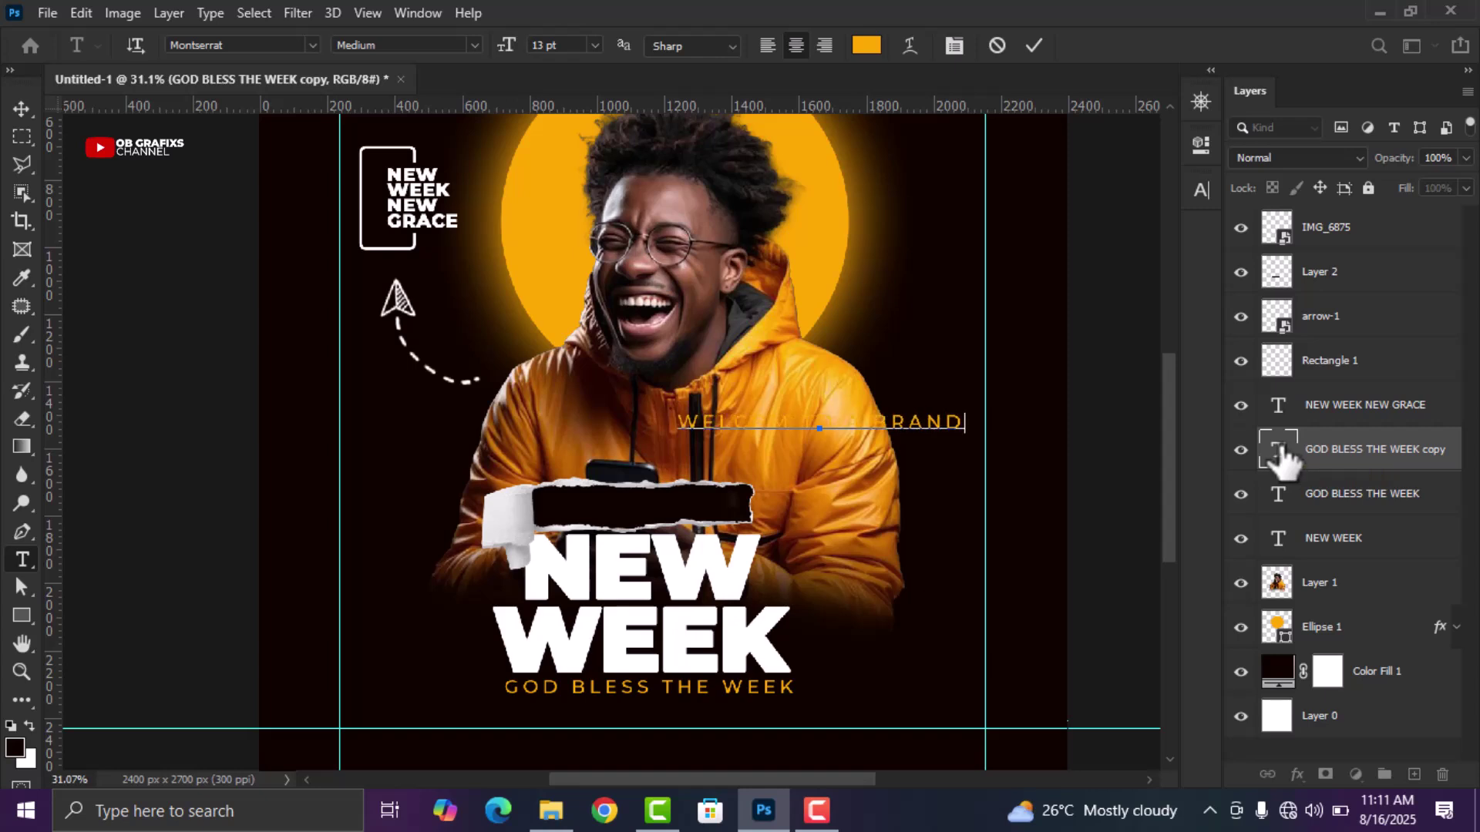
Move the new text layer to the top of the stack and place it on the torn strip
scroll(695, 408, up, 1)
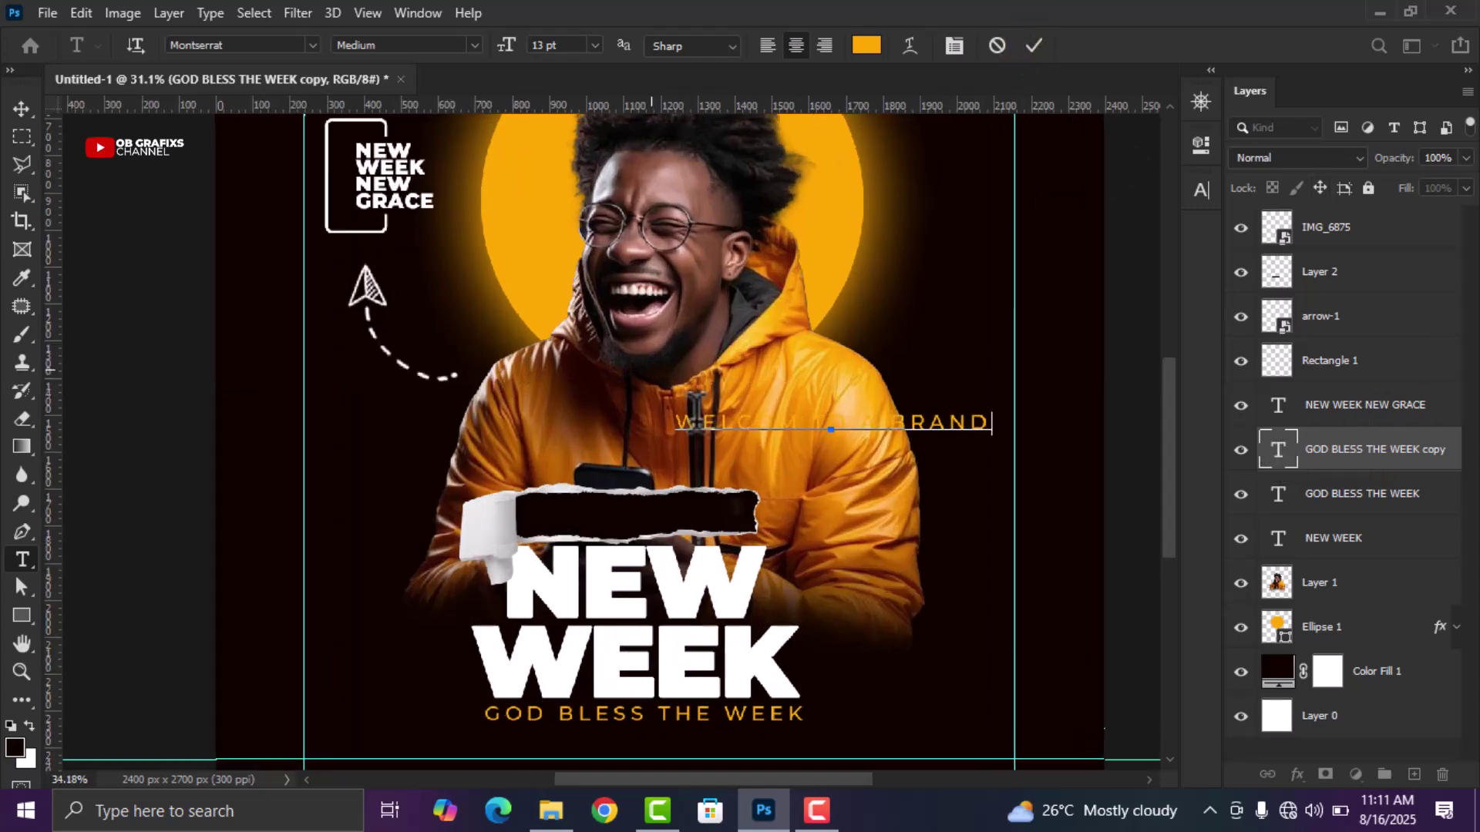
scroll(697, 416, up, 1)
drag(1348, 458, 1314, 228)
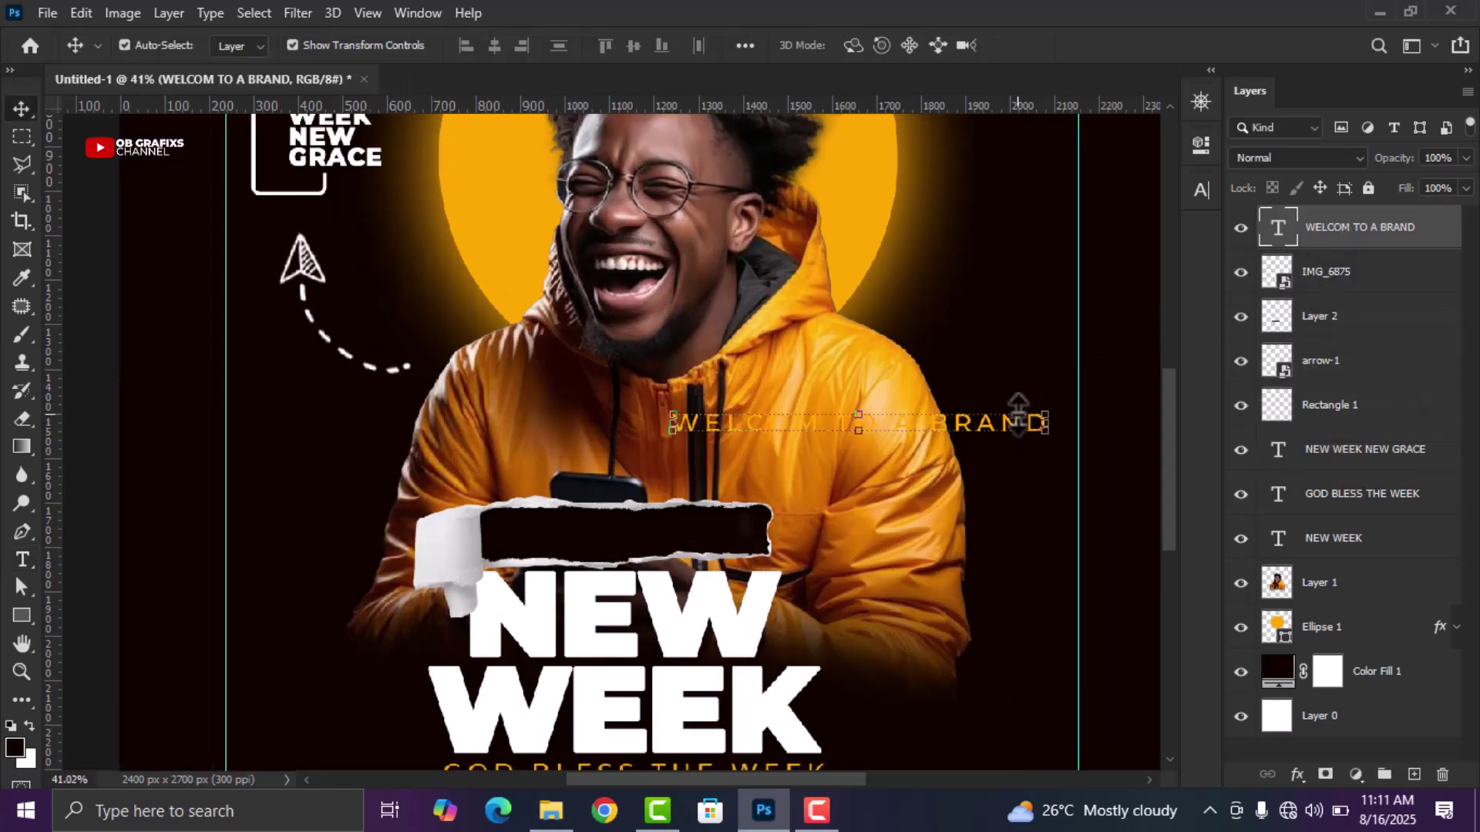
drag(1016, 428, 813, 532)
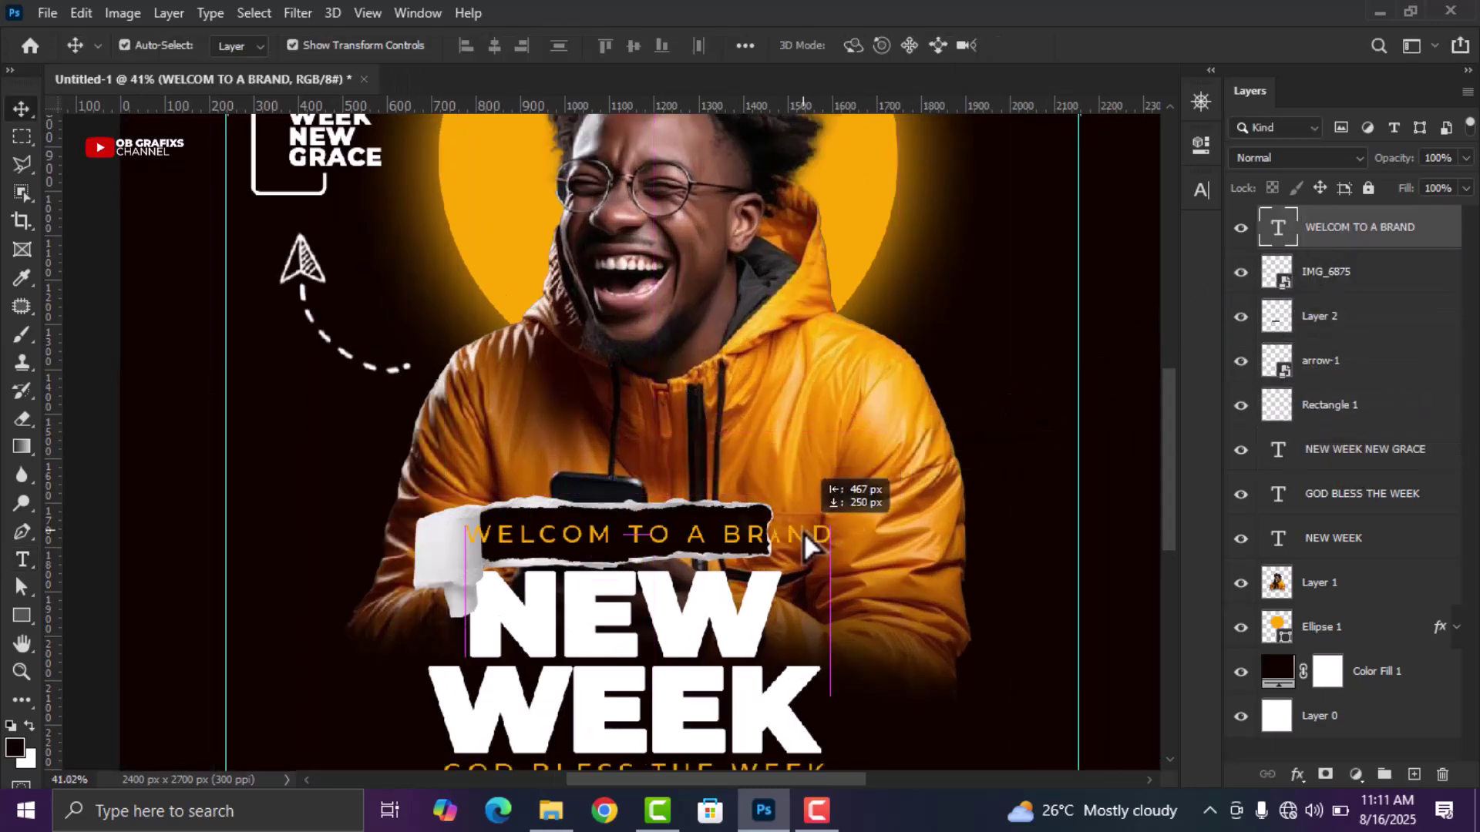
Select all the text and shrink it to 11 pt with tighter tracking in the Character panel
double_click(1277, 227)
click(1202, 190)
click(1129, 269)
scroll(1133, 268, down, 18)
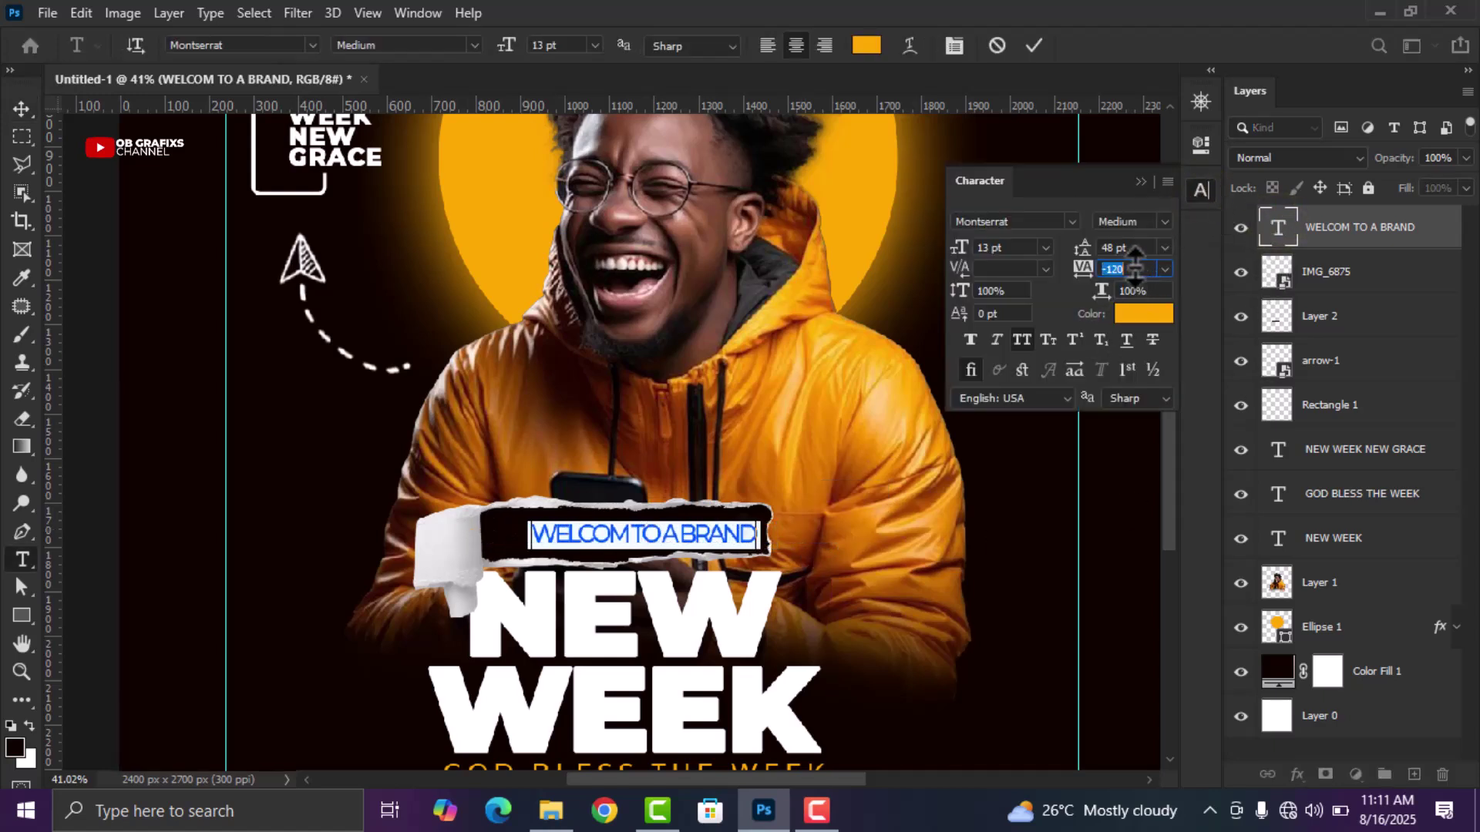
scroll(1134, 268, up, 1)
click(990, 247)
scroll(982, 246, down, 2)
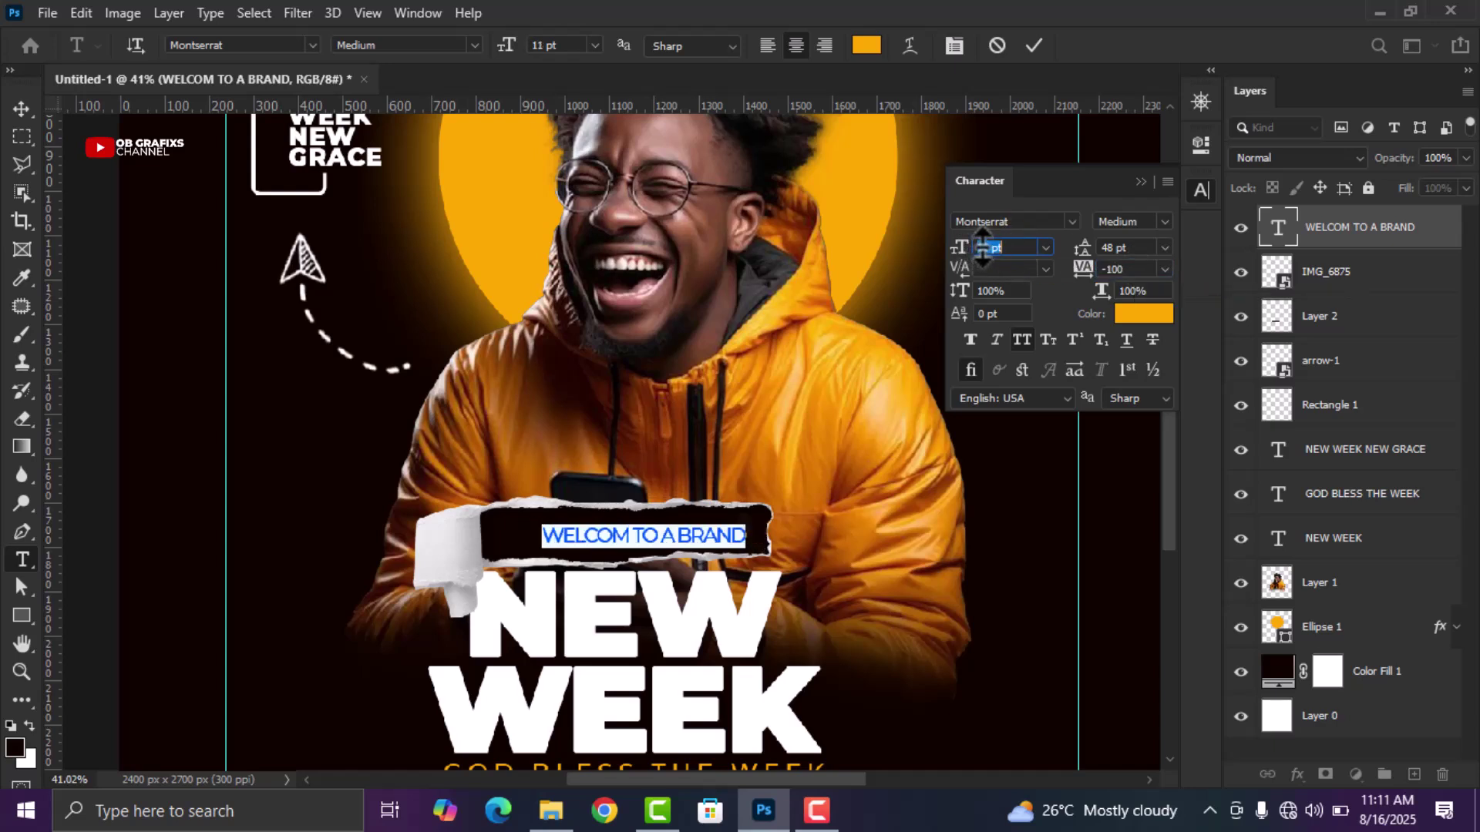
Set the text colour to white and the tracking to -40
click(1143, 313)
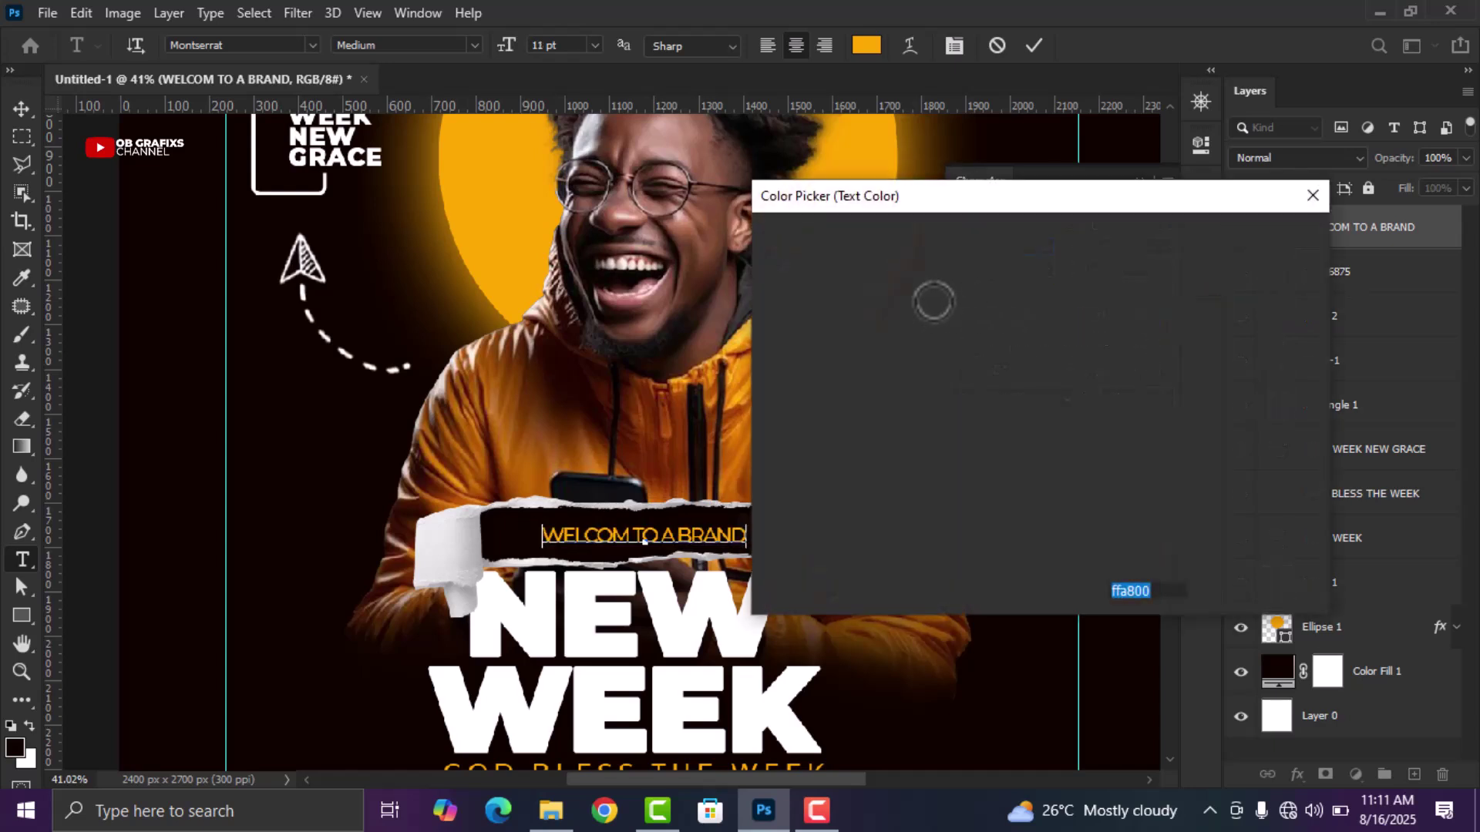
drag(845, 292, 705, 233)
click(1256, 238)
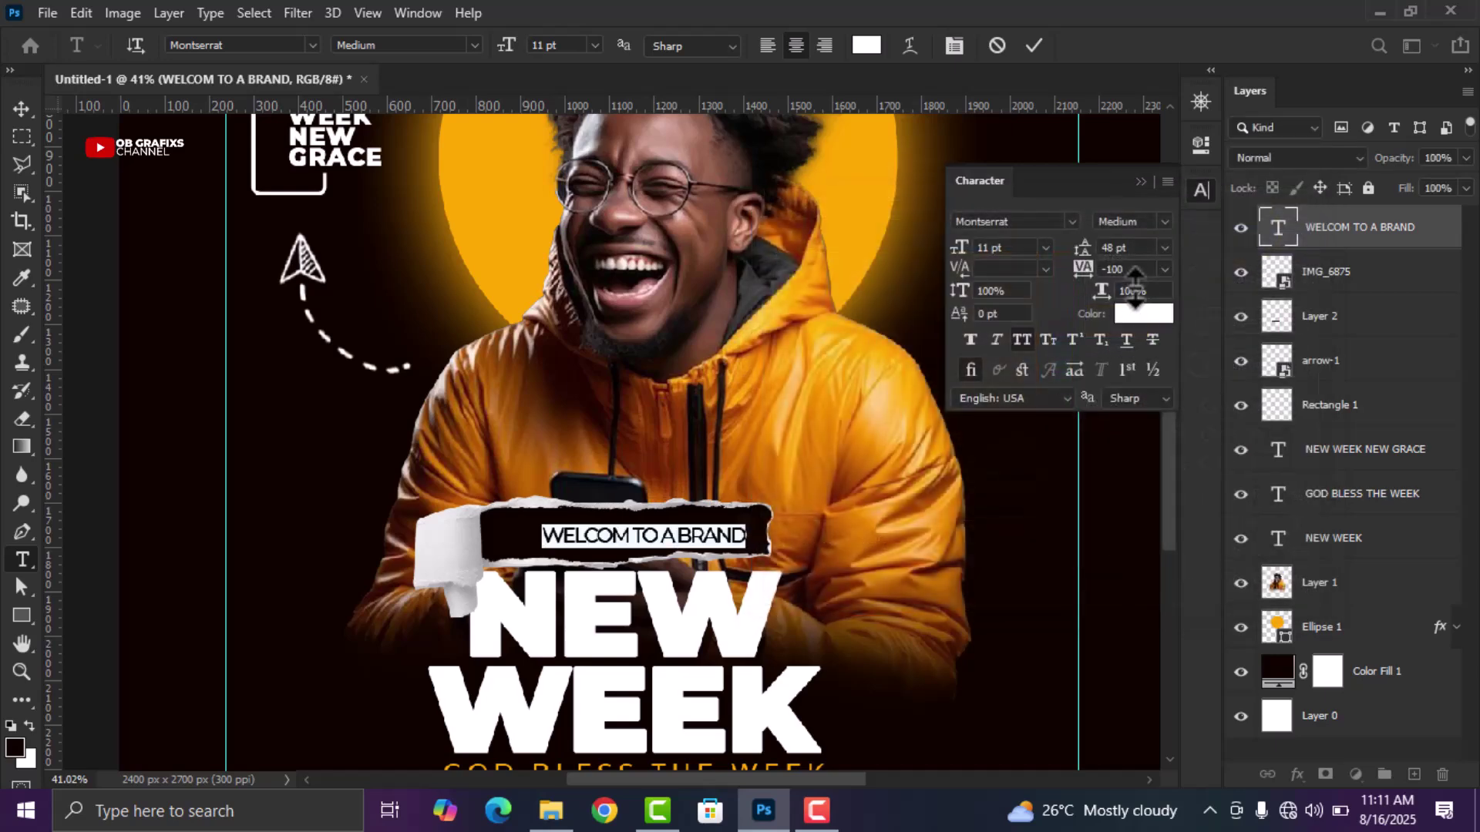
click(1122, 269)
scroll(1125, 269, up, 3)
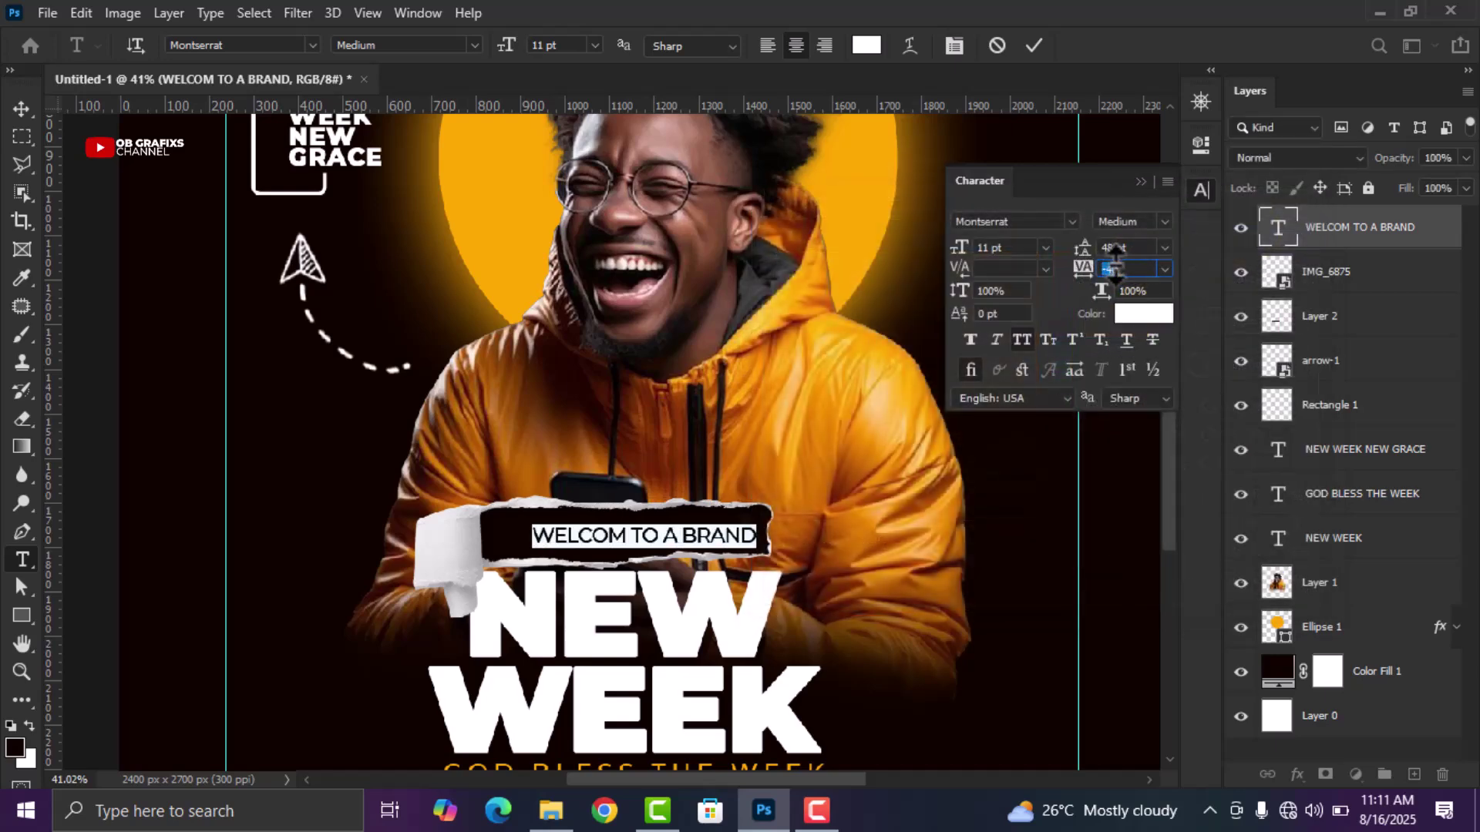
click(967, 248)
Commit the text, nudge it slightly left to centre it on the strip, and deselect
click(1035, 47)
key(v)
click(1200, 190)
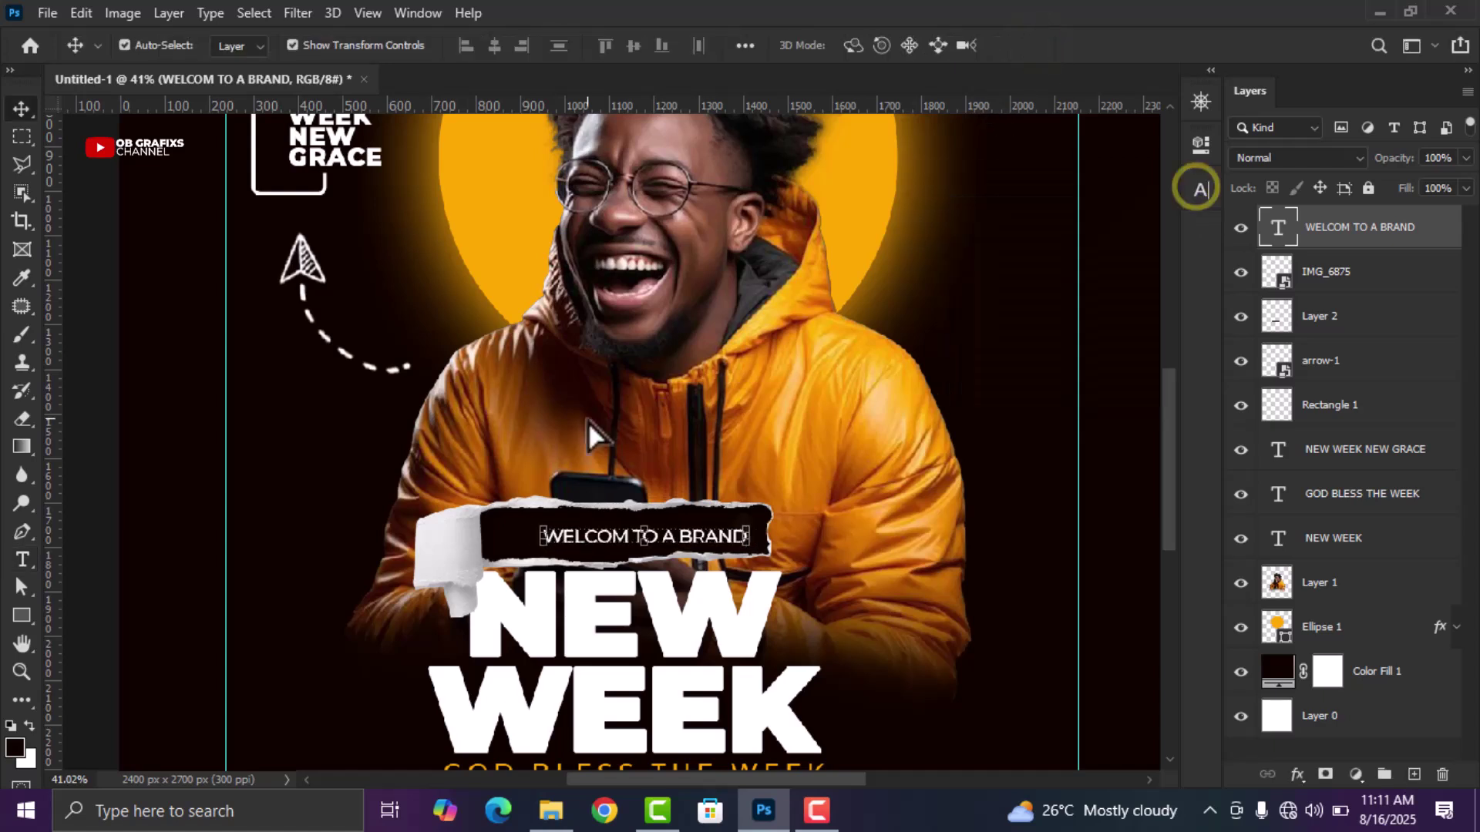
scroll(615, 515, up, 1)
drag(720, 549, 694, 546)
scroll(693, 547, down, 5)
scroll(751, 515, down, 1)
click(848, 524)
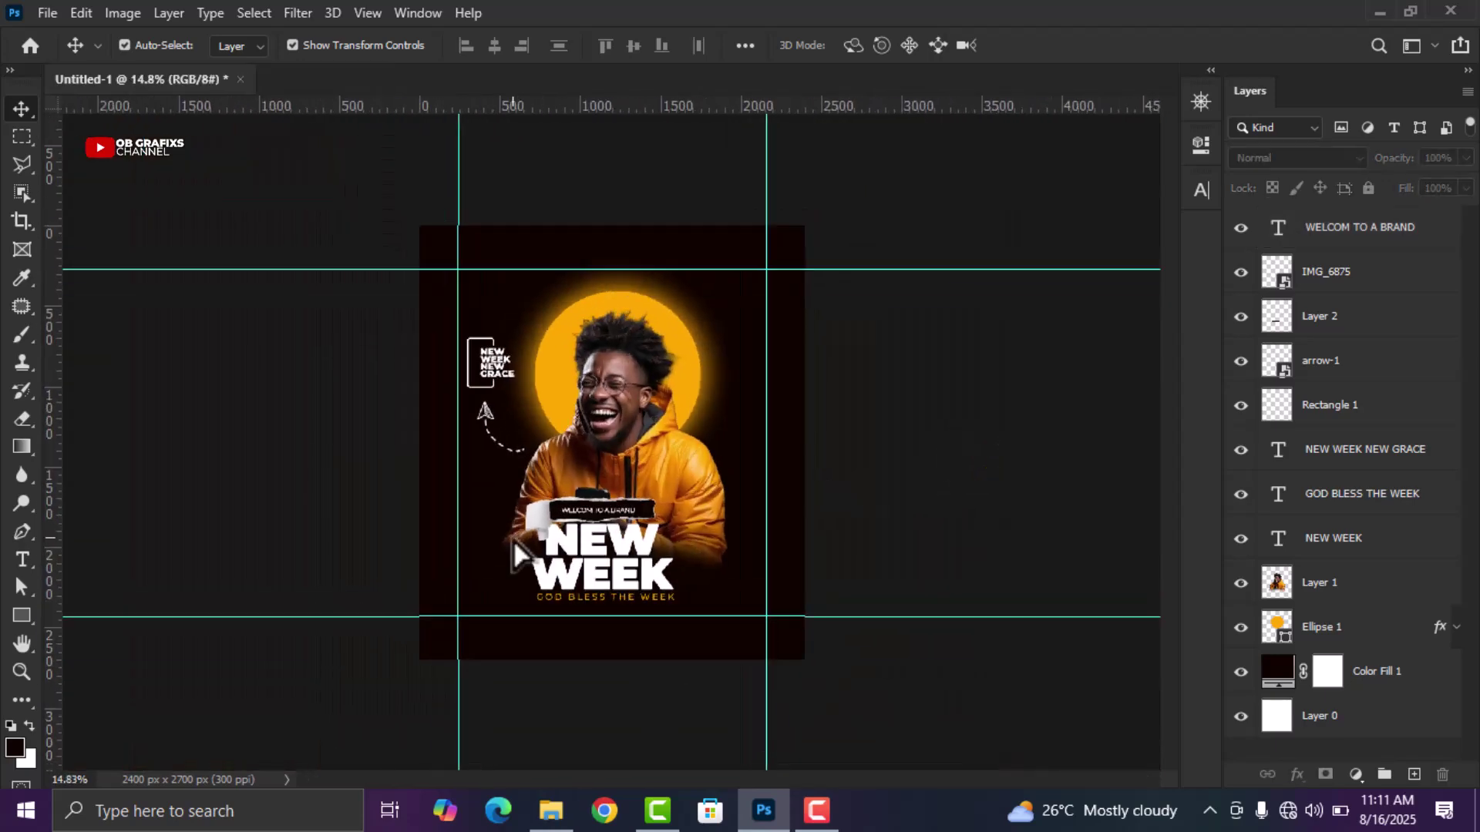
scroll(349, 473, up, 1)
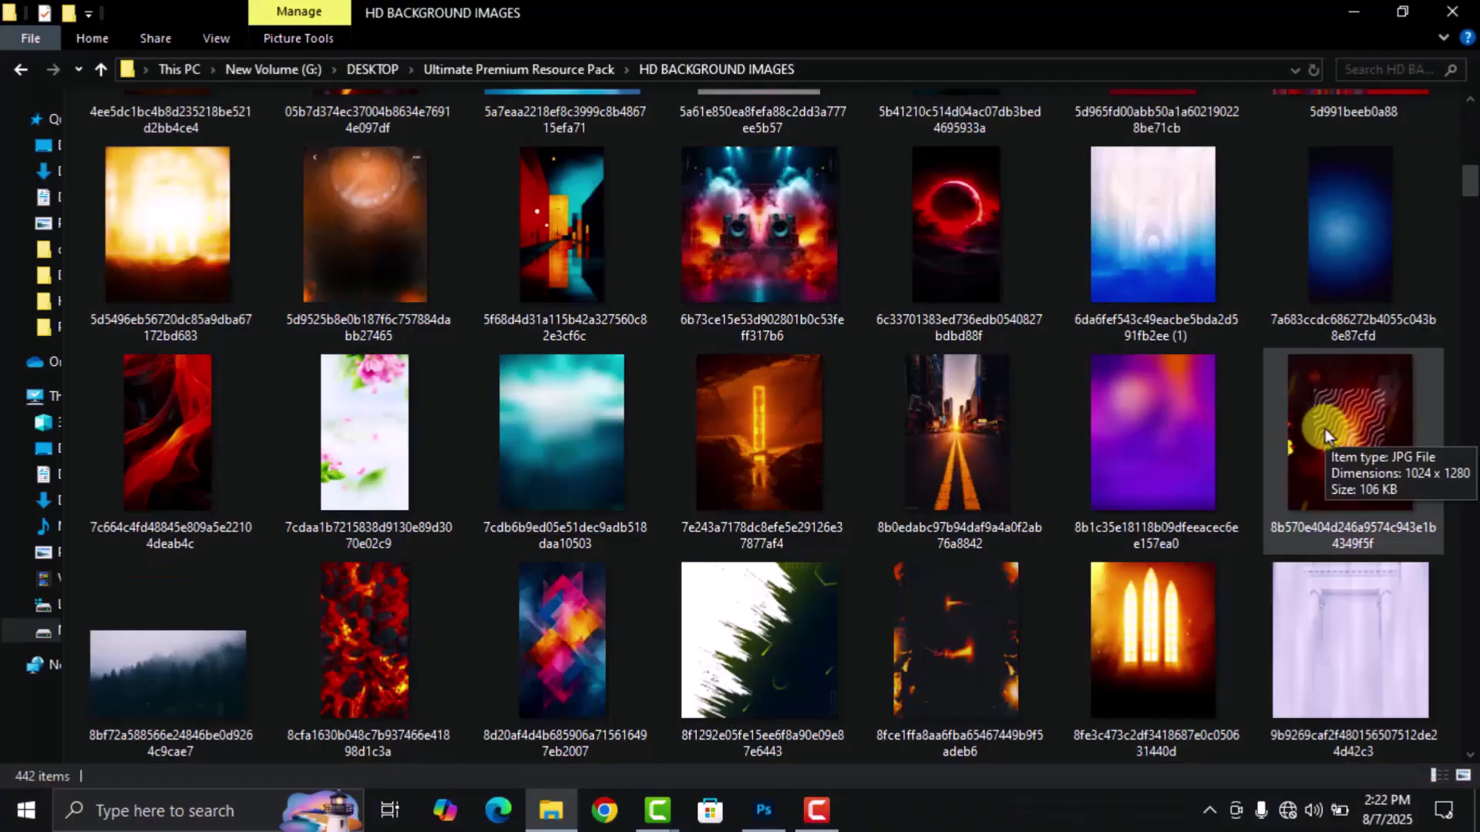
Scroll through the portrait photo thumbnails in the PREMIUM IMAGES folder
scroll(1256, 465, down, 10)
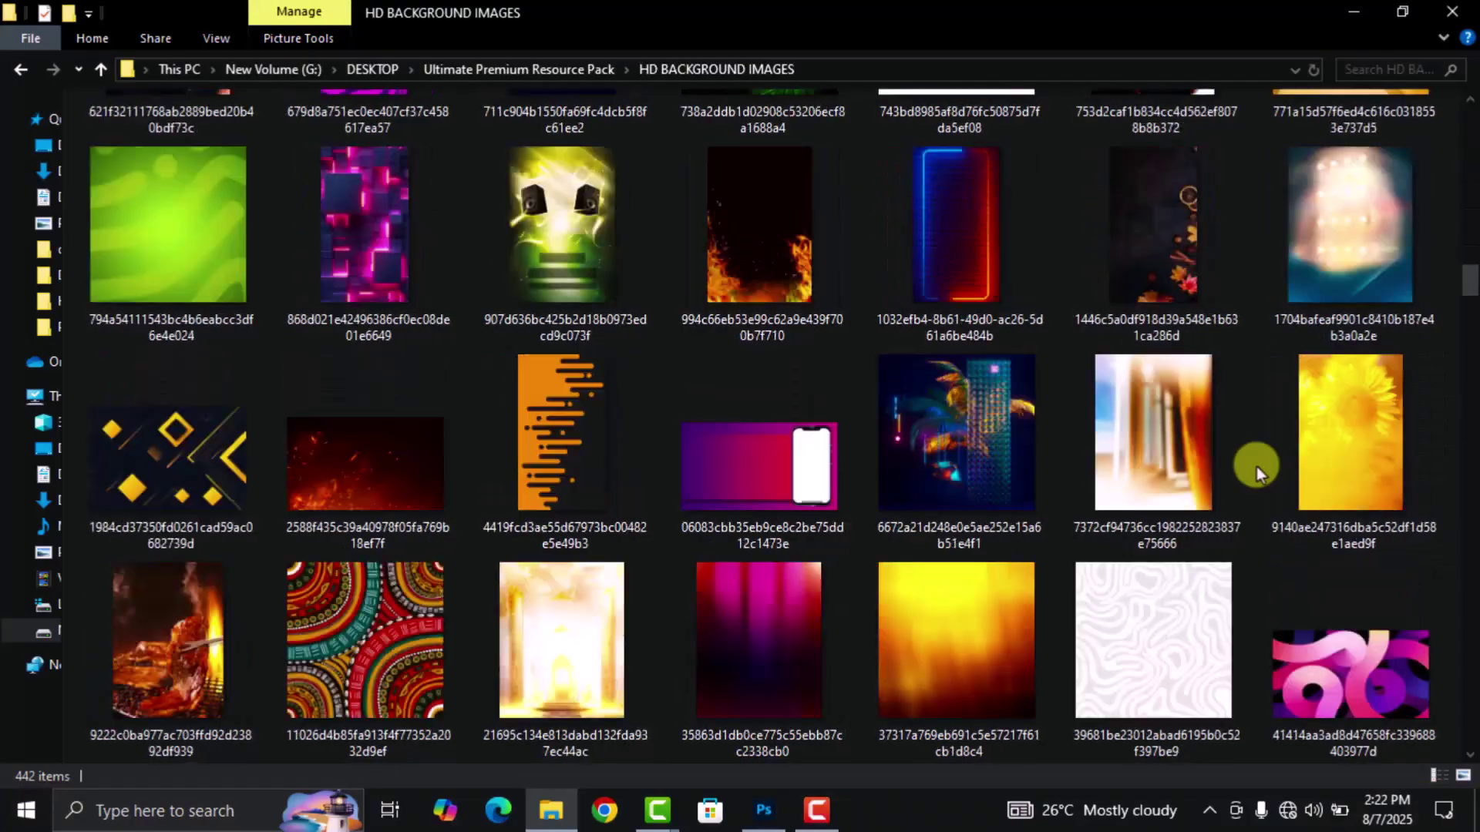
scroll(1257, 469, down, 15)
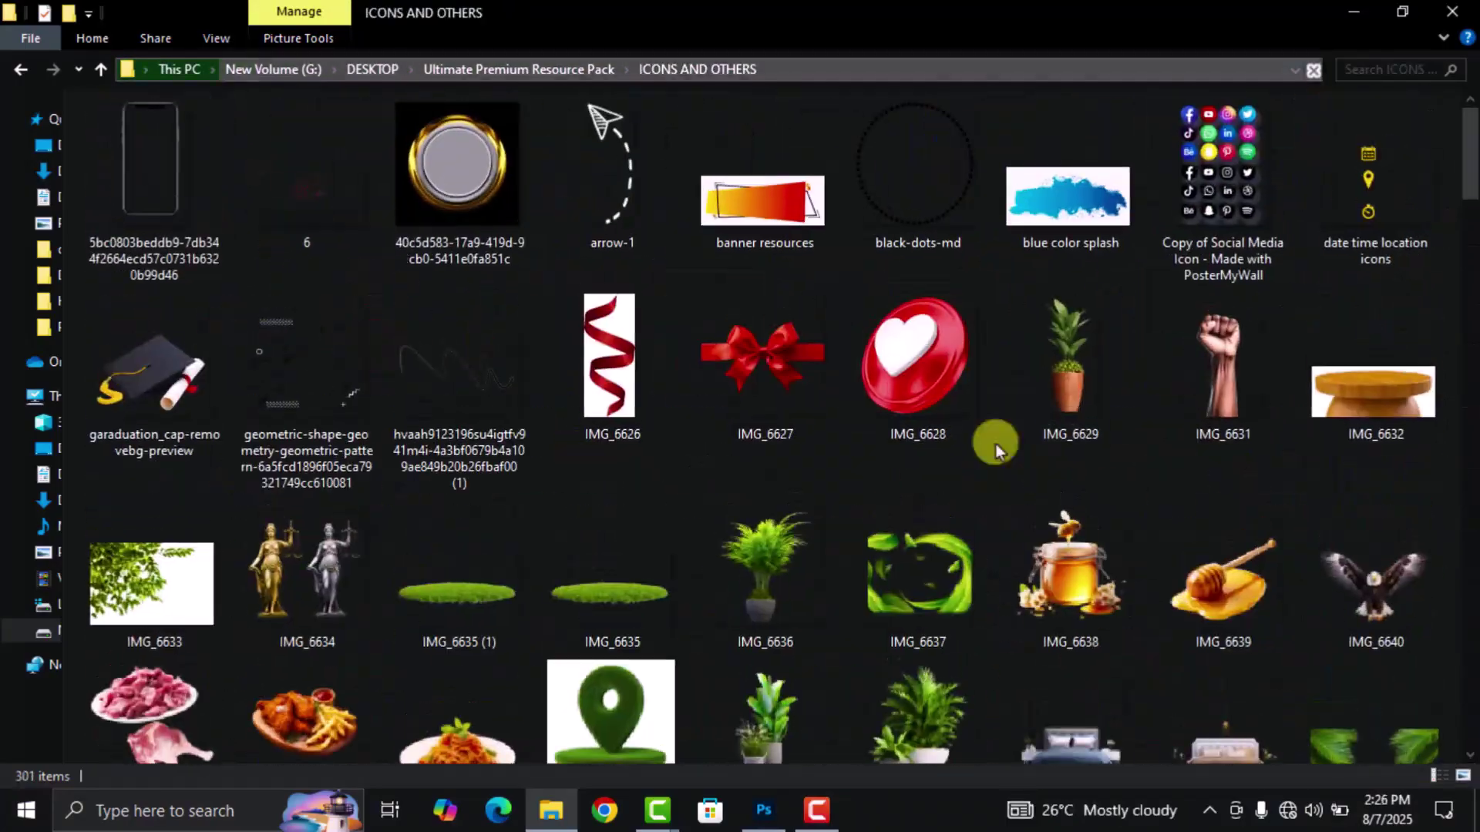
scroll(996, 444, down, 15)
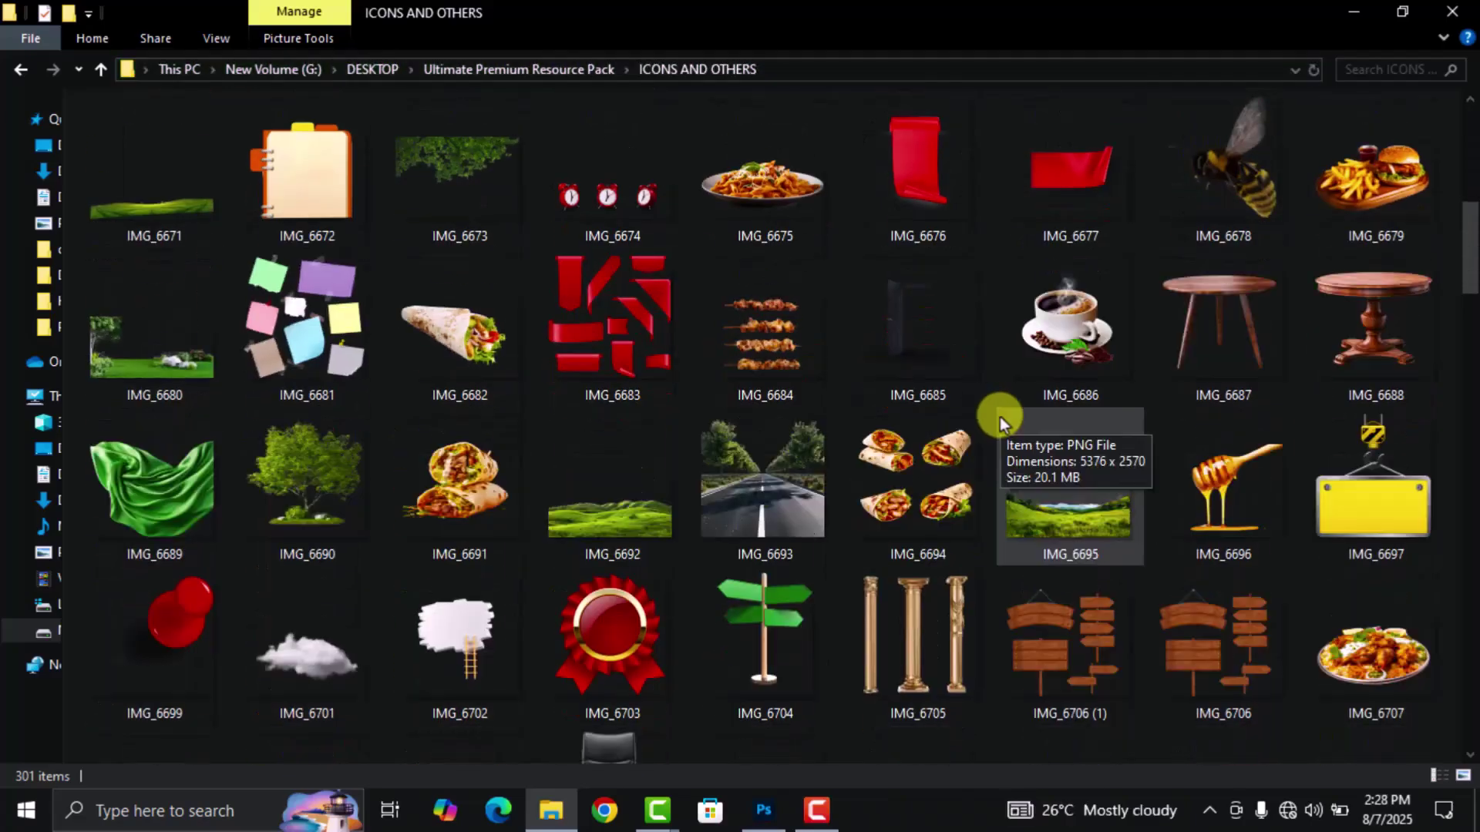
scroll(995, 408, down, 15)
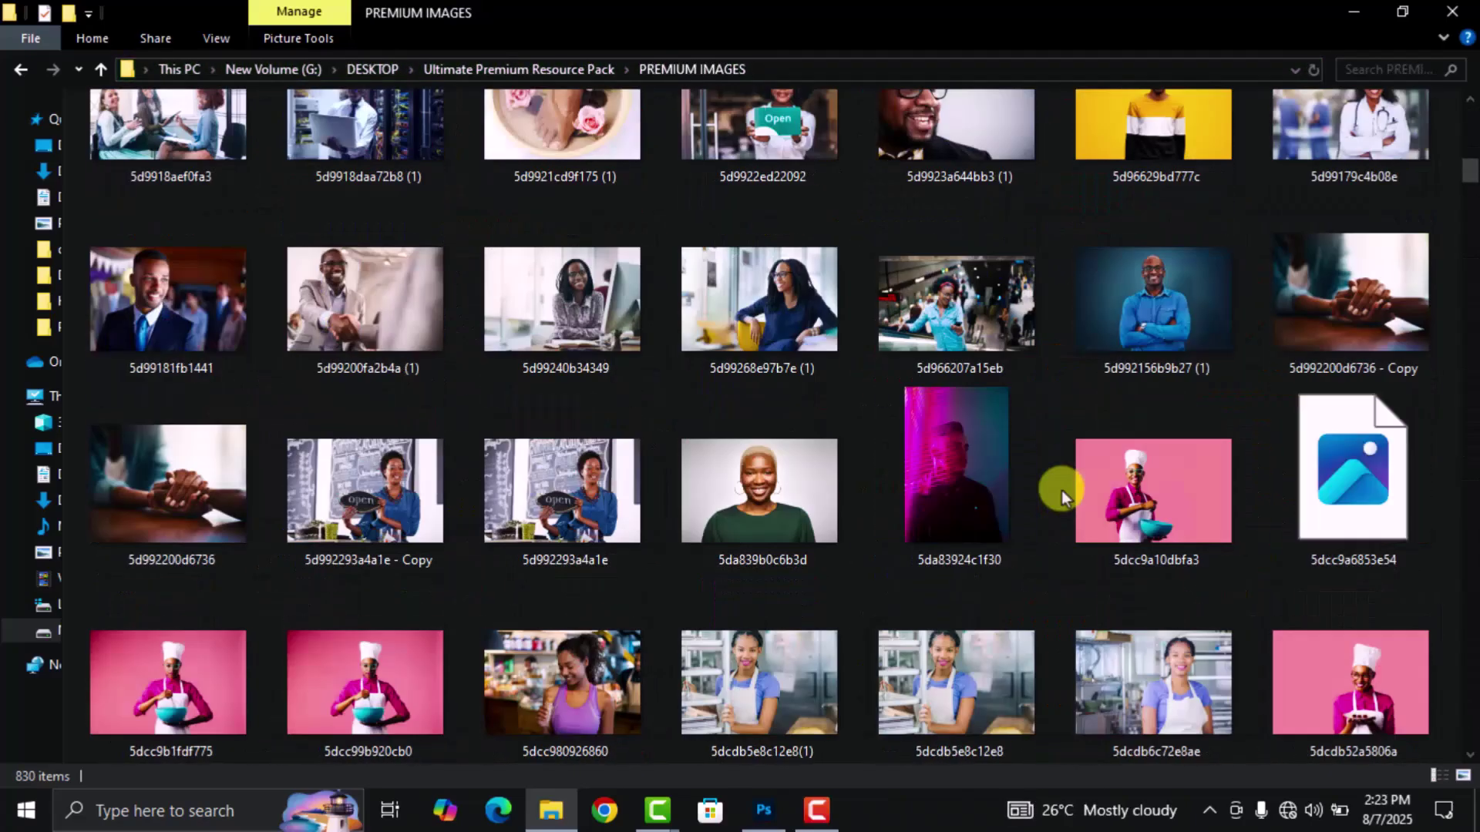
scroll(1061, 490, down, 15)
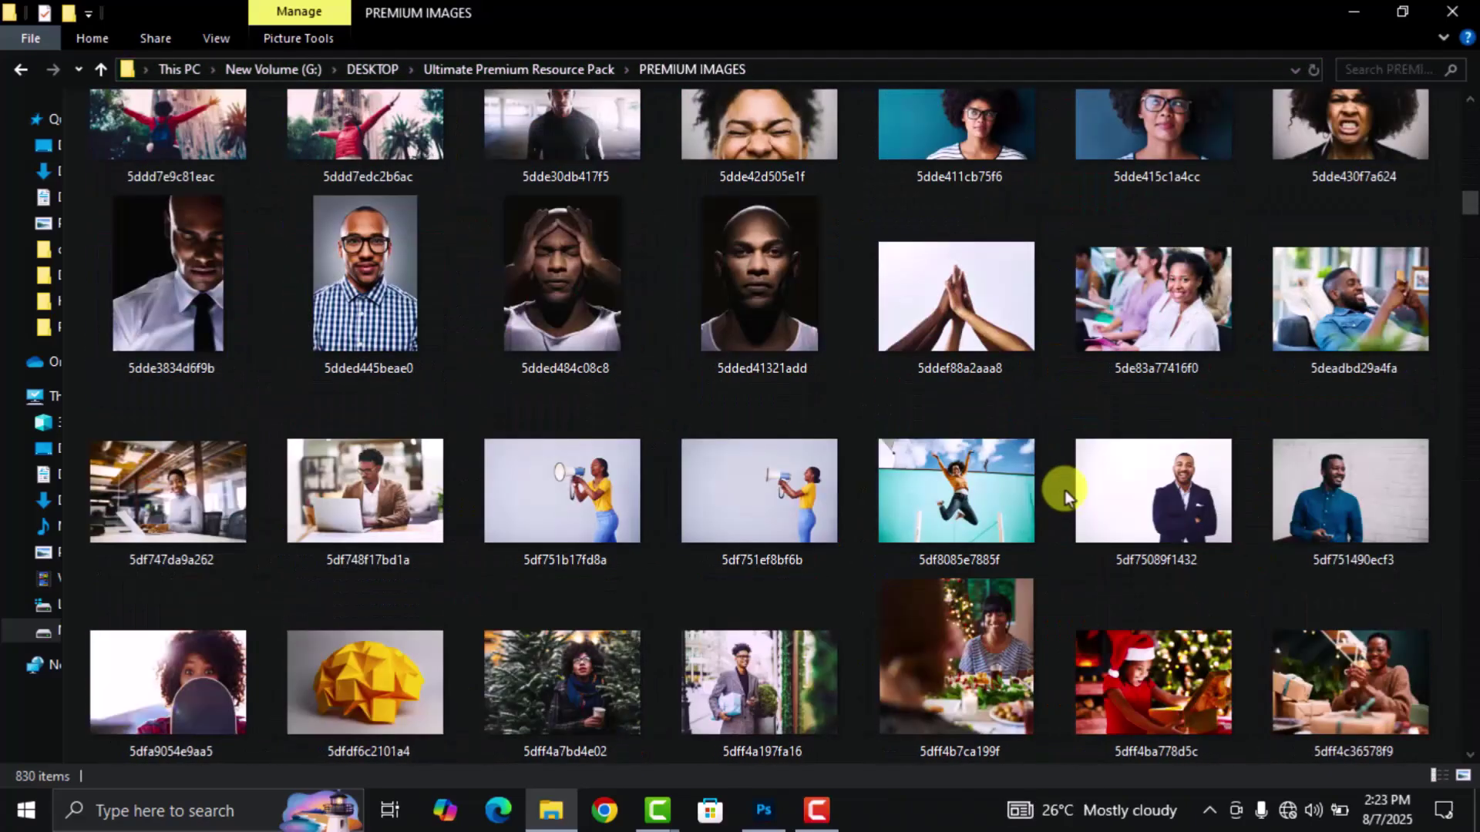
scroll(1059, 499, down, 15)
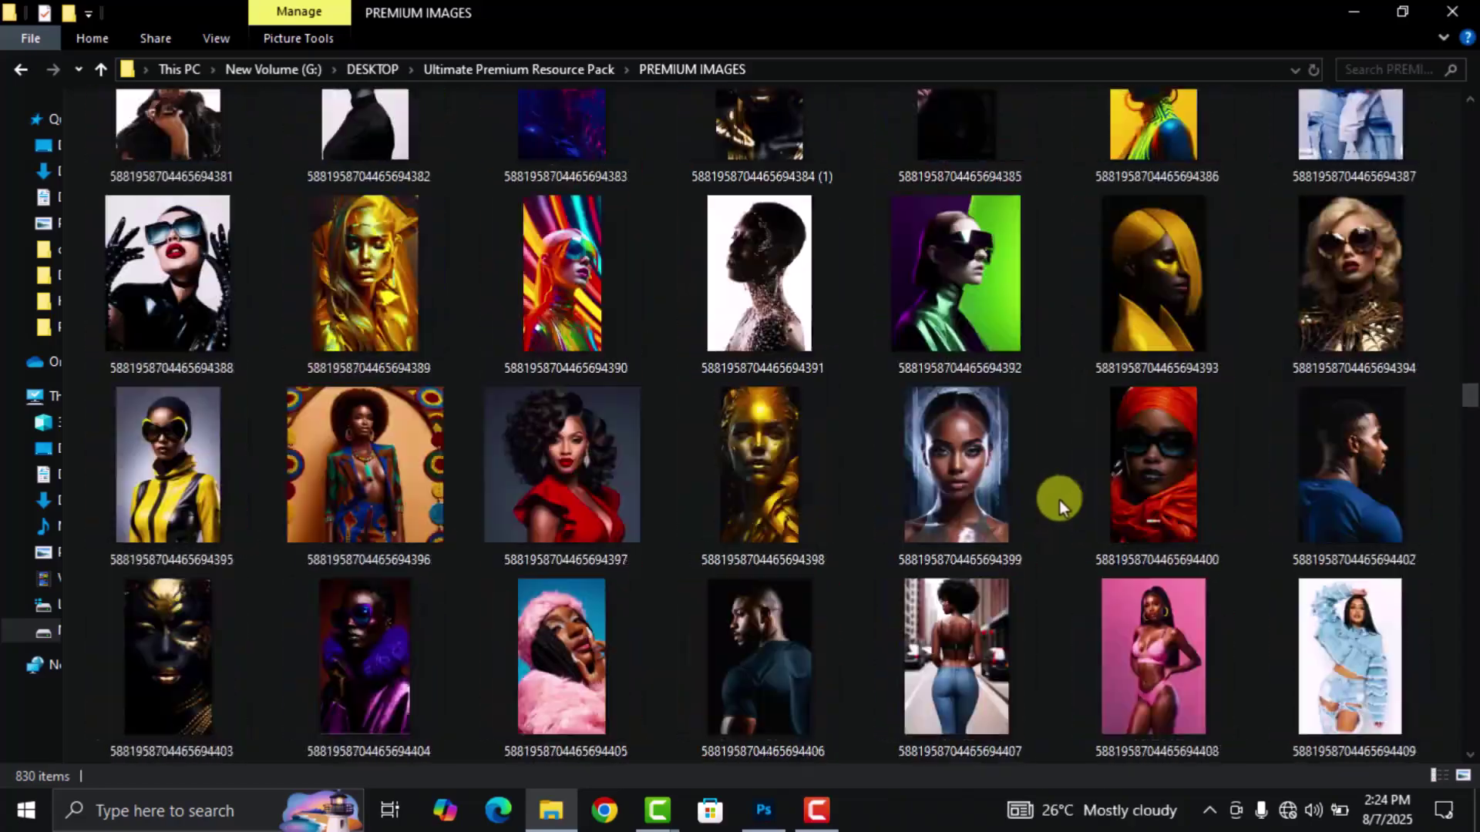
scroll(1059, 501, down, 20)
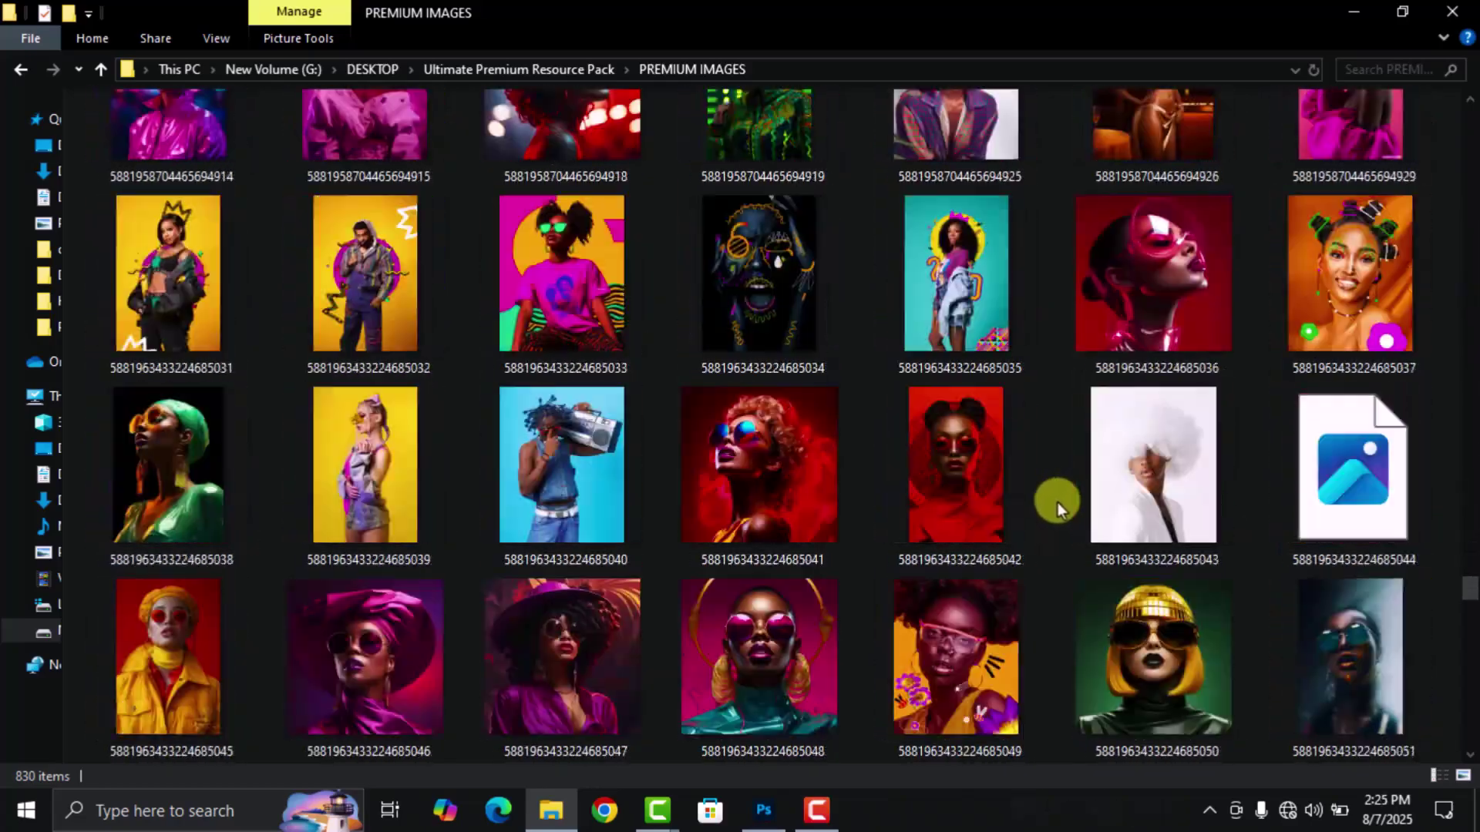
scroll(1057, 502, up, 20)
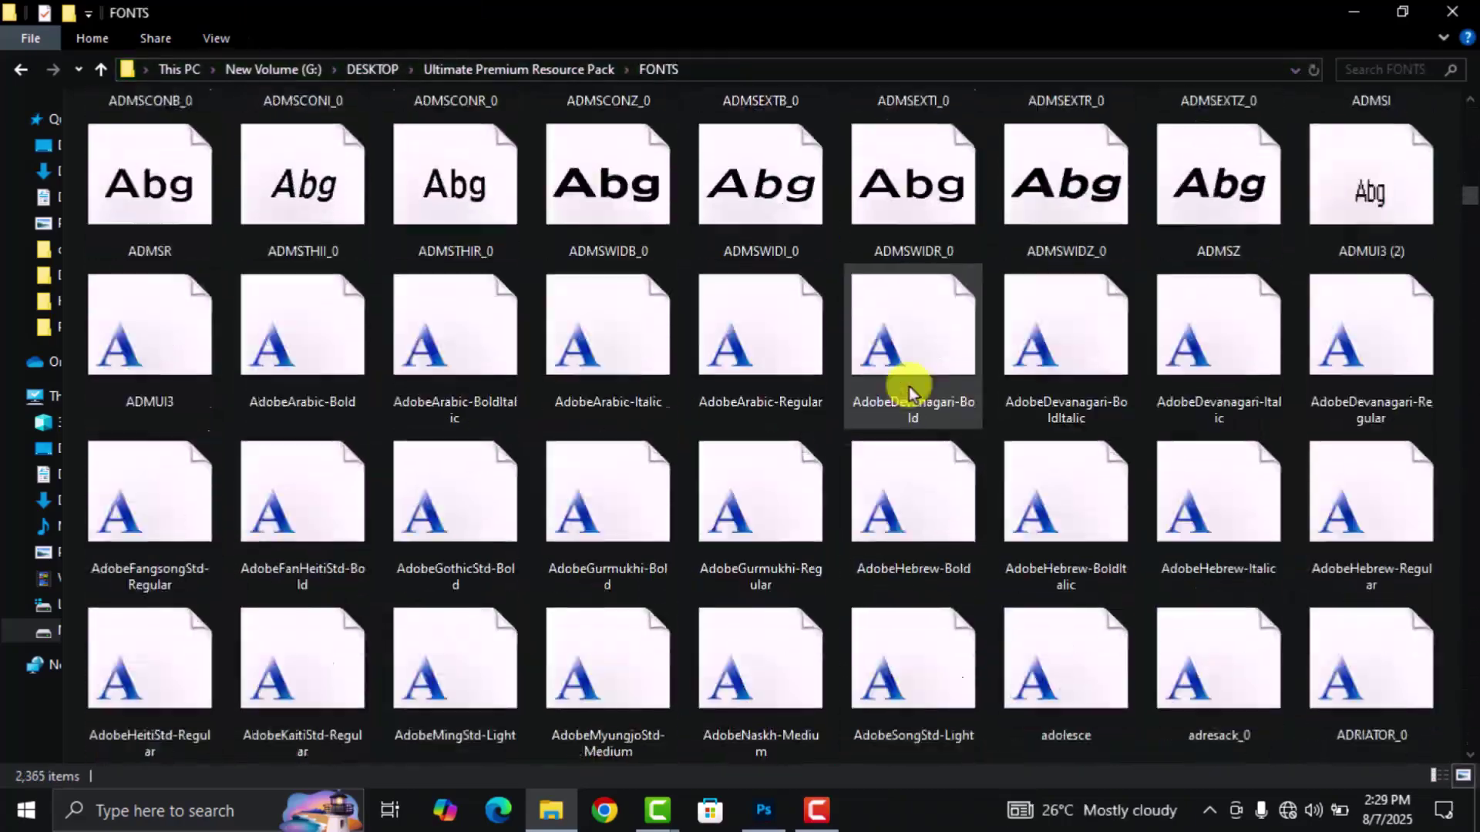
Scroll through the FONTS, LIGHT EFFECTS, HD BACKGROUND IMAGES and PREMIUM IMAGES folders
scroll(909, 386, down, 5)
scroll(909, 387, down, 5)
scroll(909, 382, down, 15)
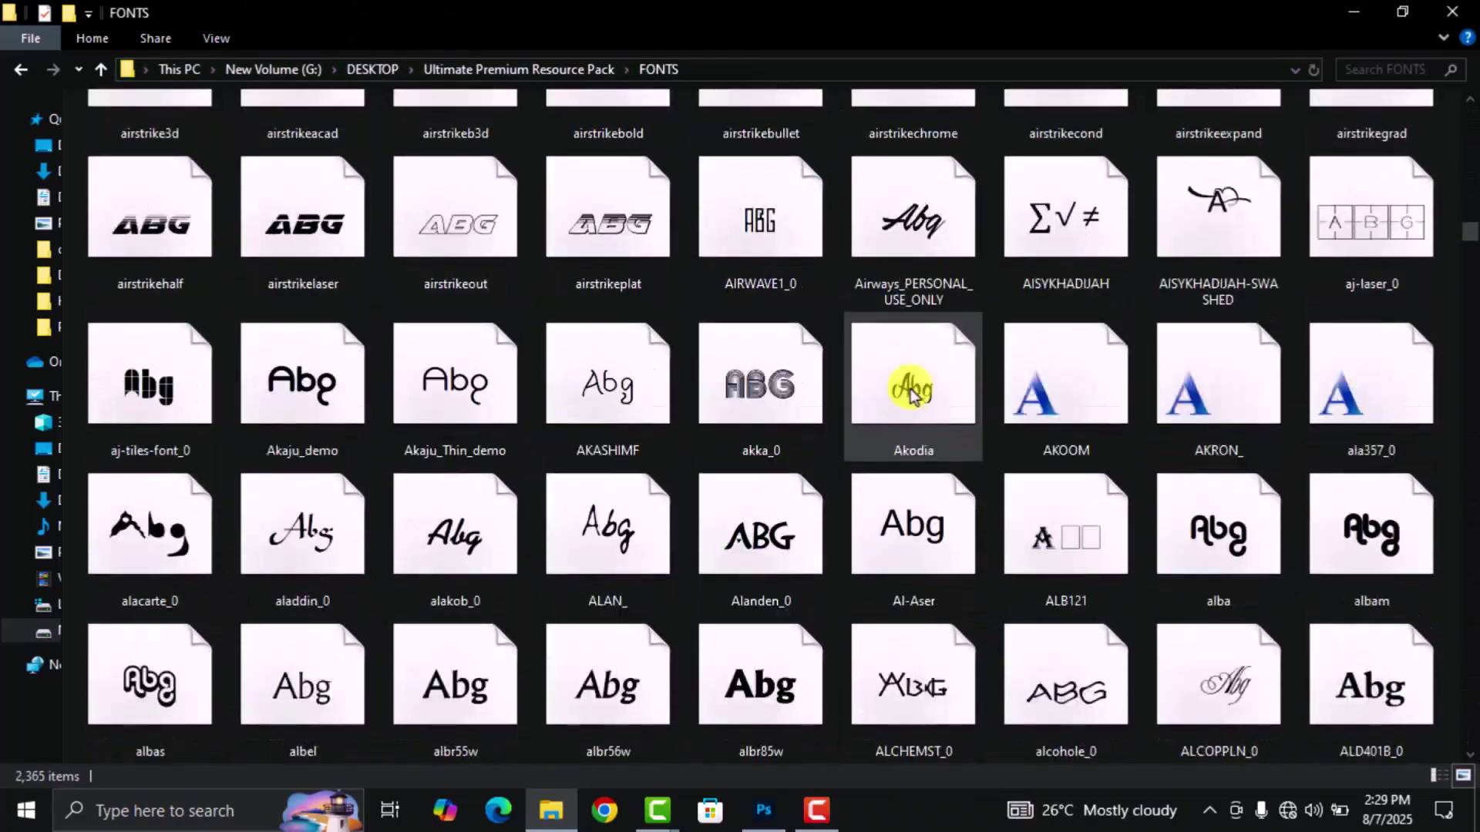
scroll(910, 394, down, 20)
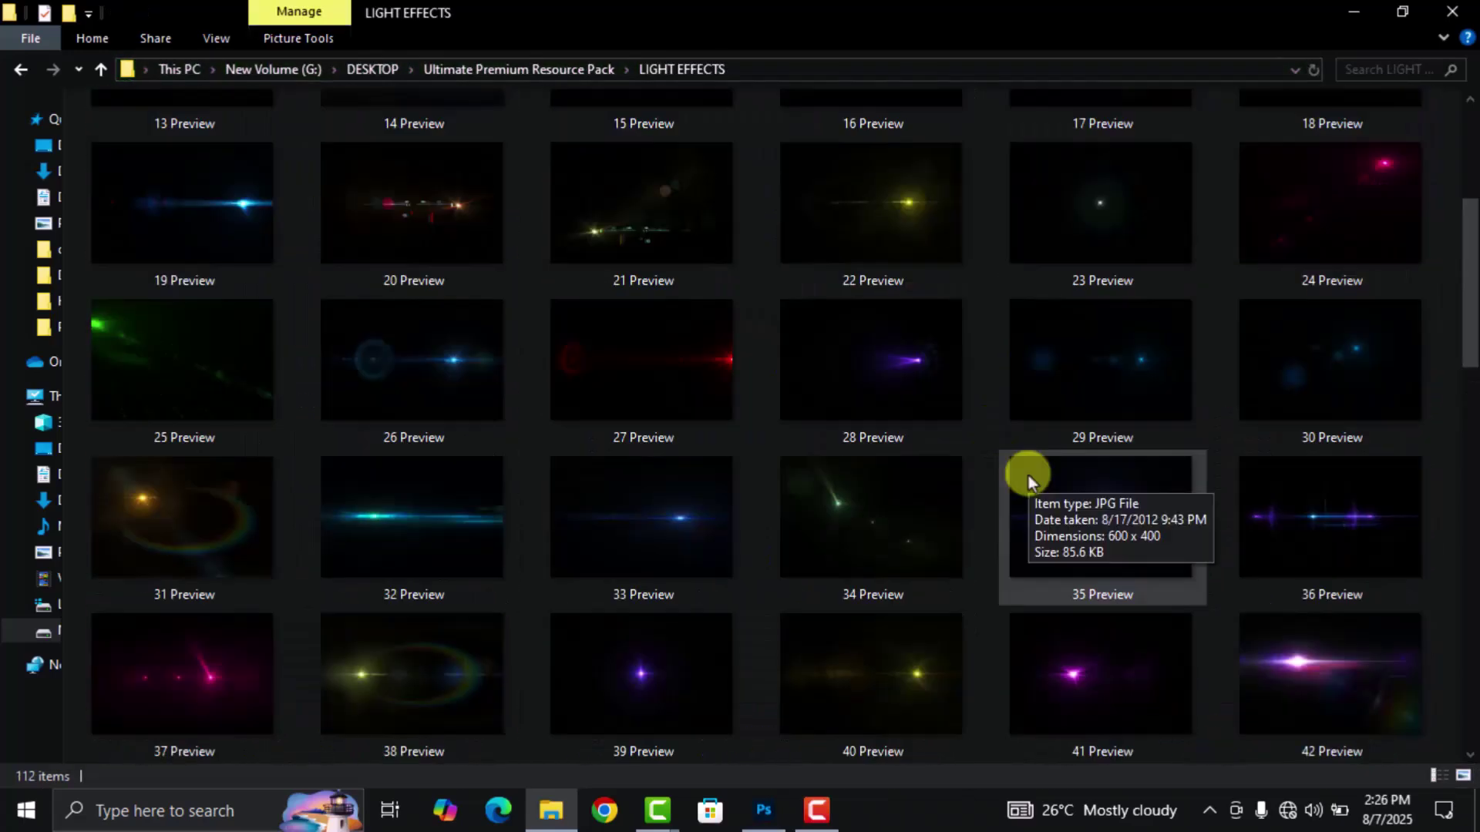
scroll(993, 510, down, 5)
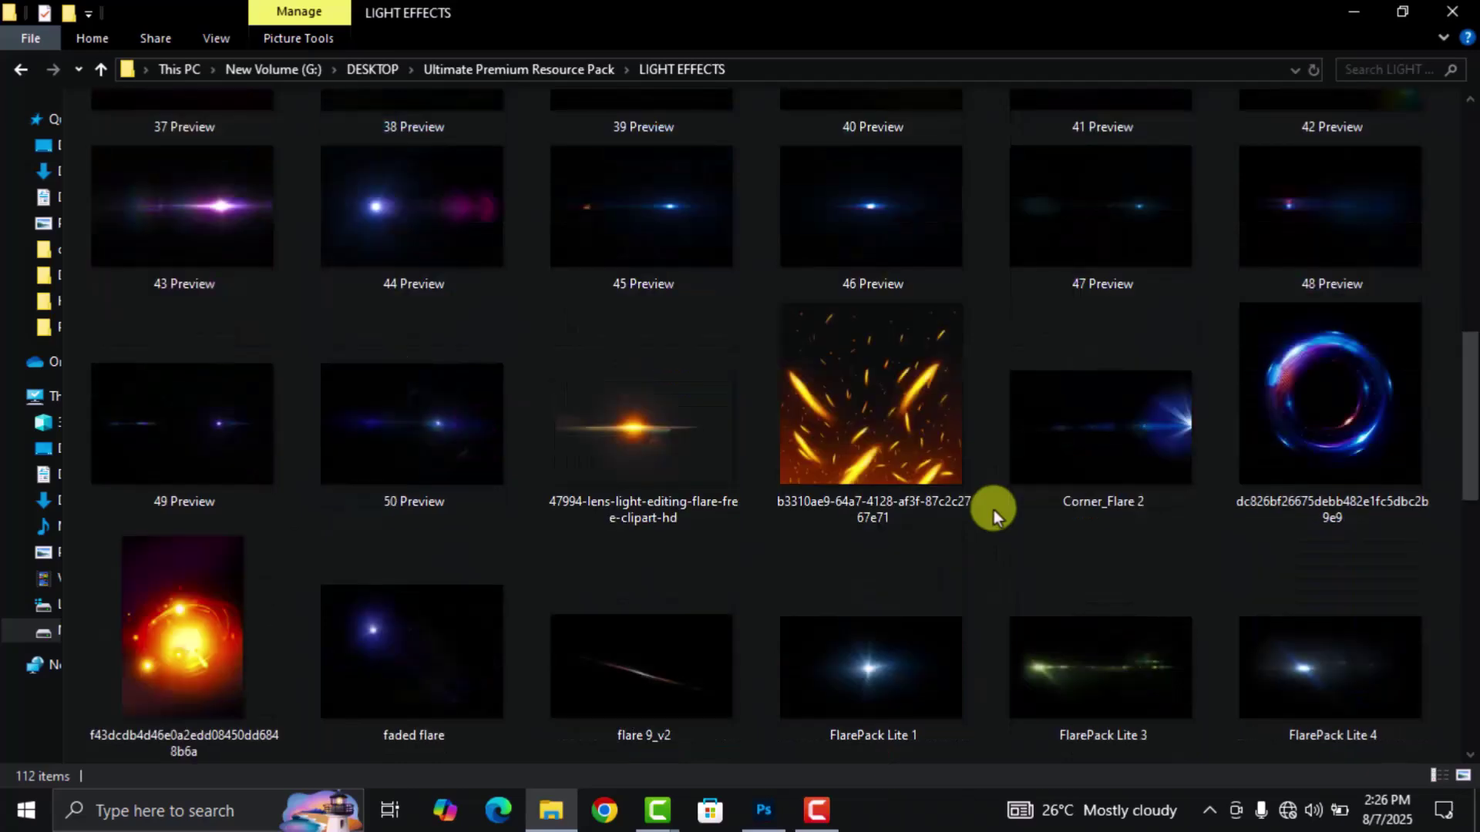
scroll(993, 510, down, 3)
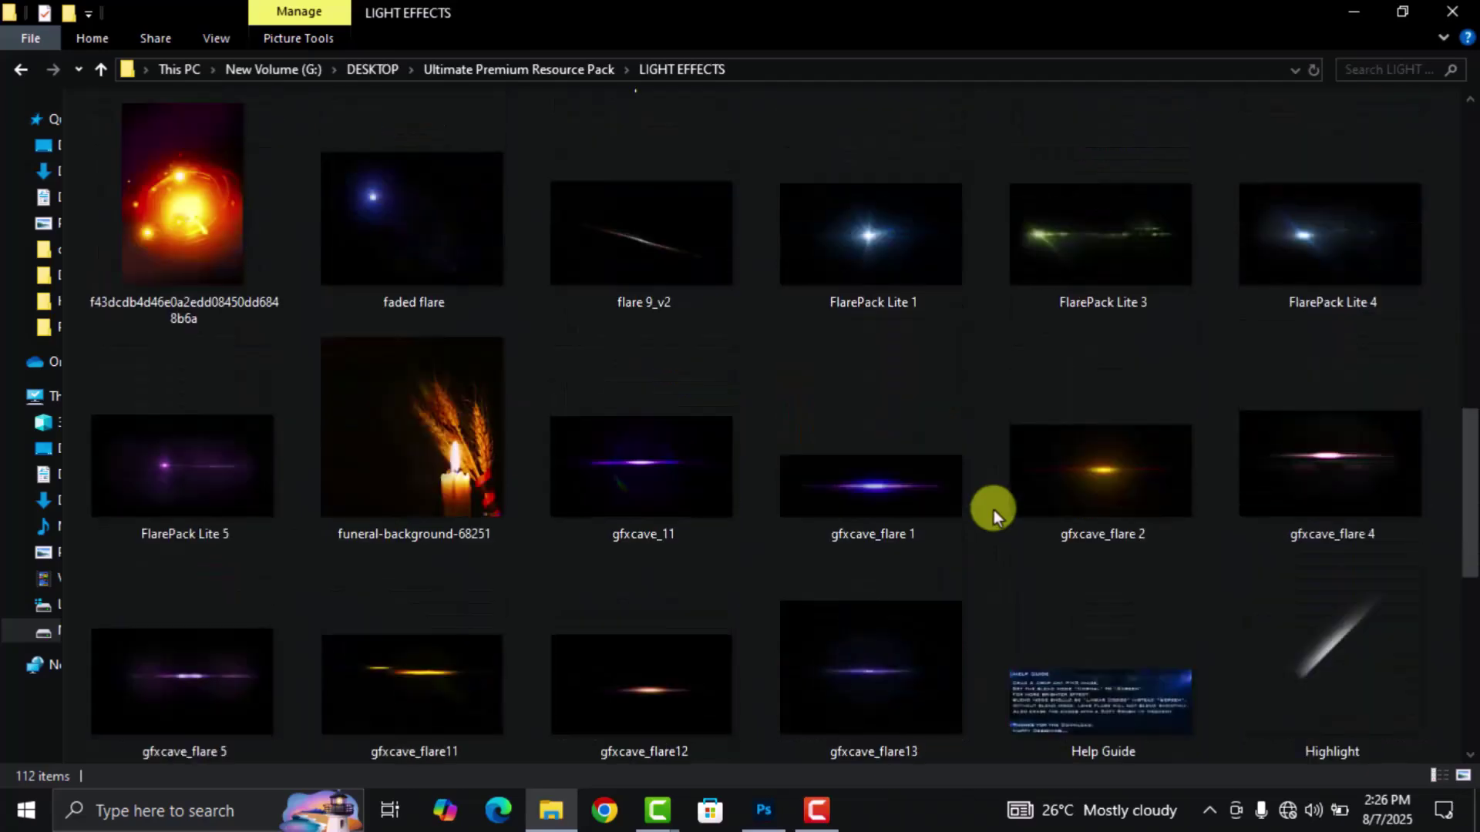
scroll(993, 510, down, 3)
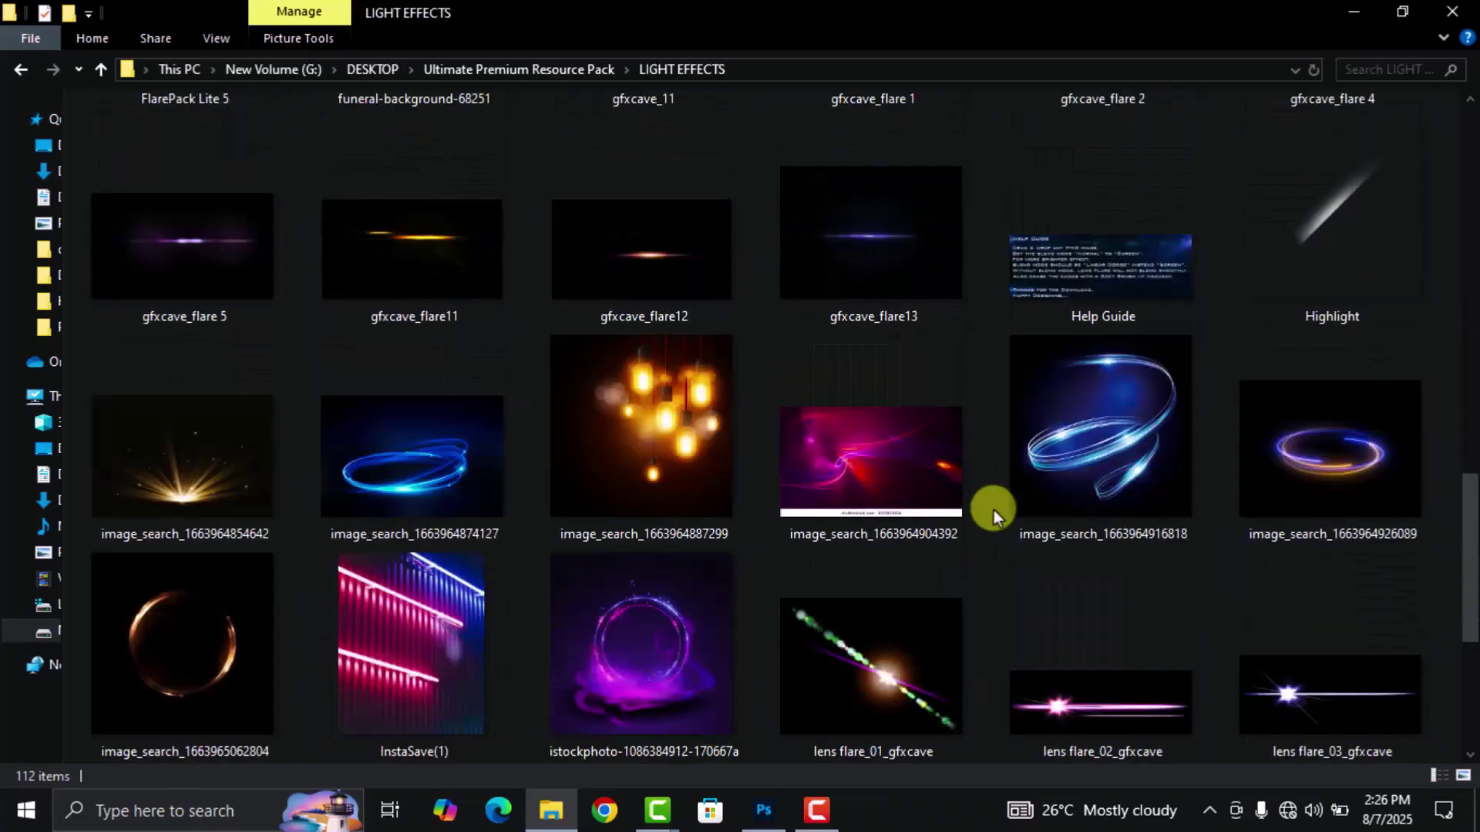
scroll(992, 510, down, 3)
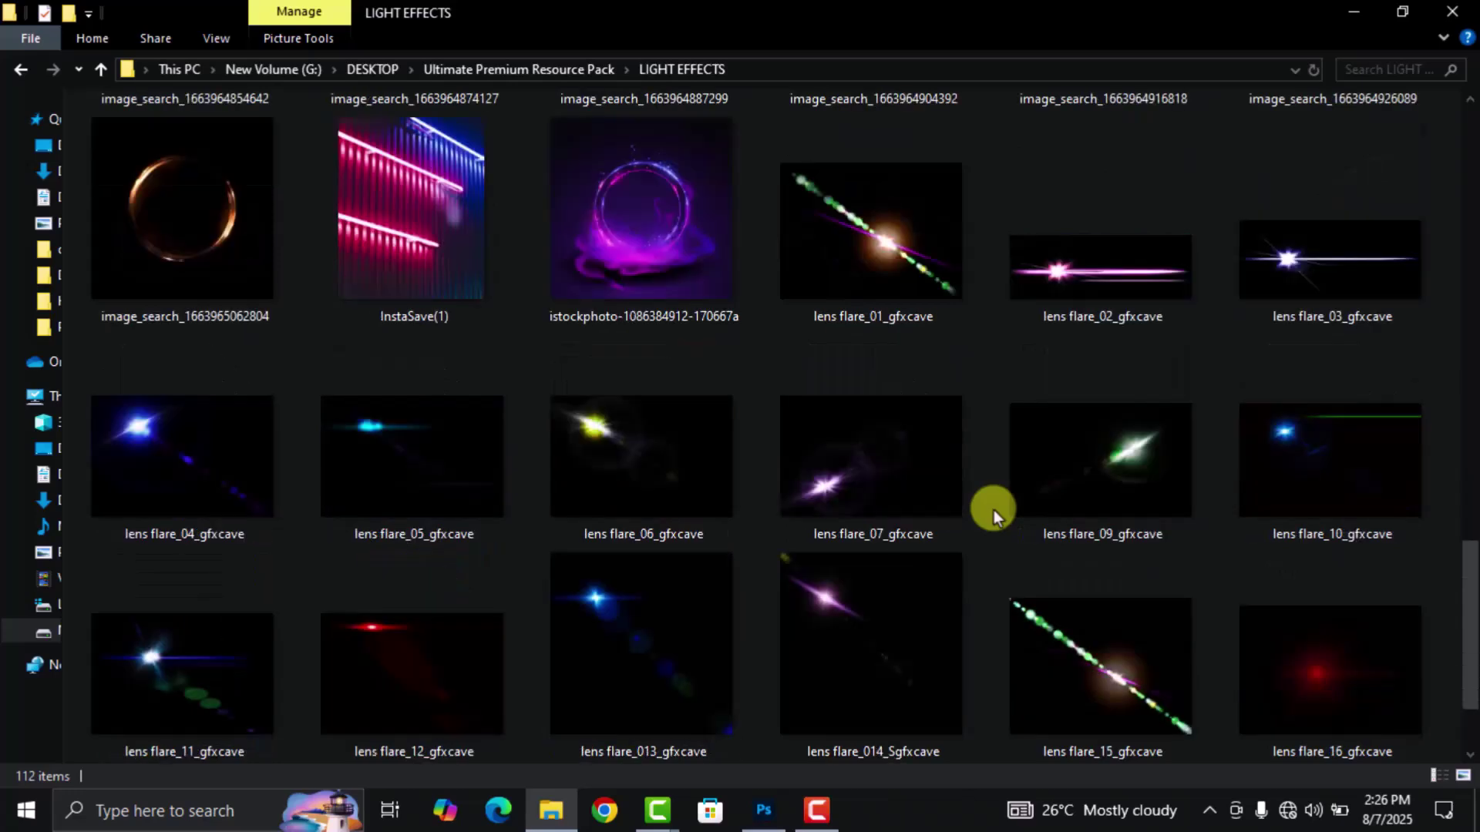
scroll(993, 511, down, 3)
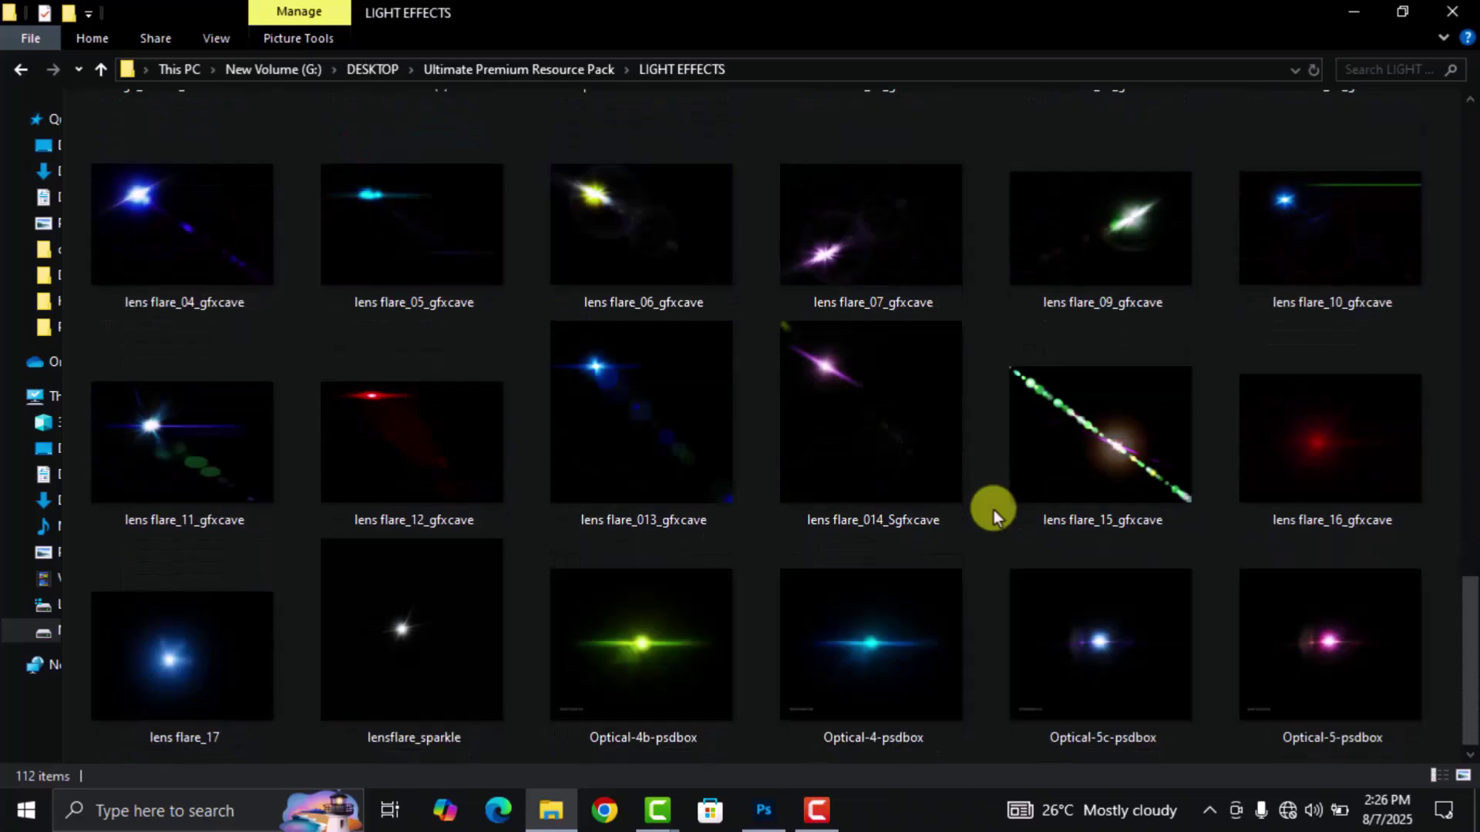
scroll(992, 510, up, 3)
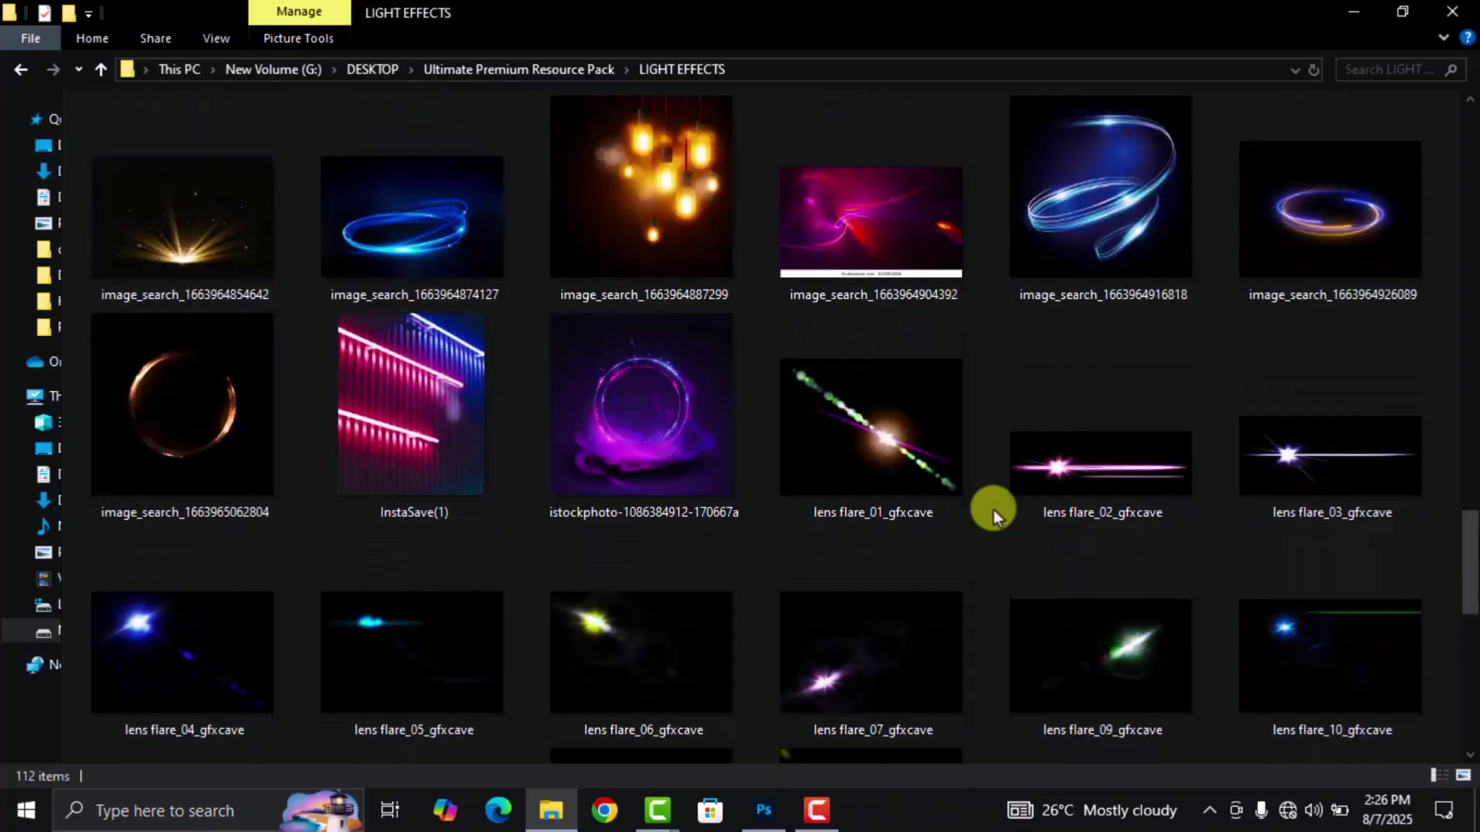
scroll(993, 510, up, 3)
scroll(992, 510, up, 3)
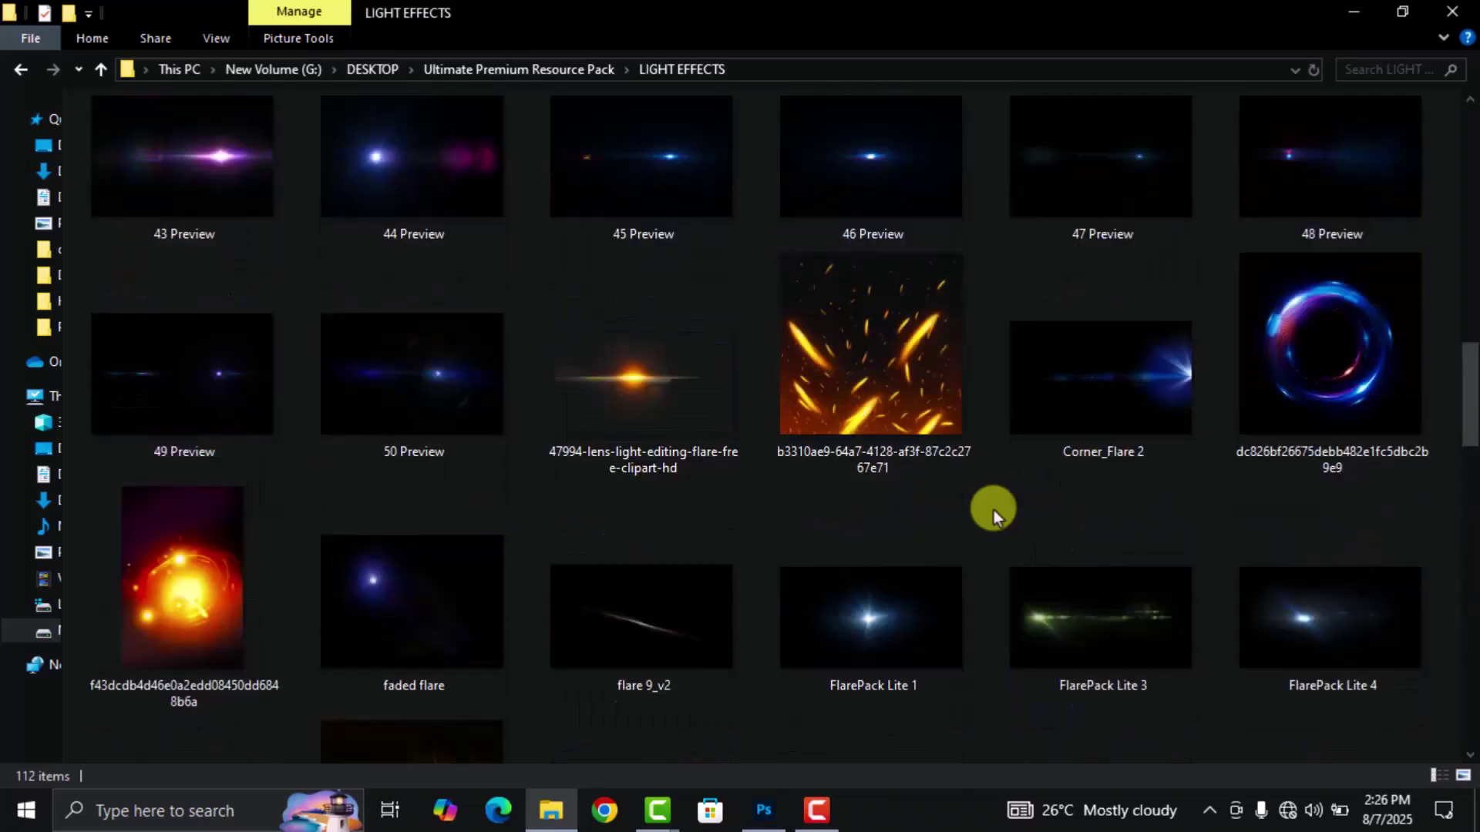
scroll(993, 510, up, 10)
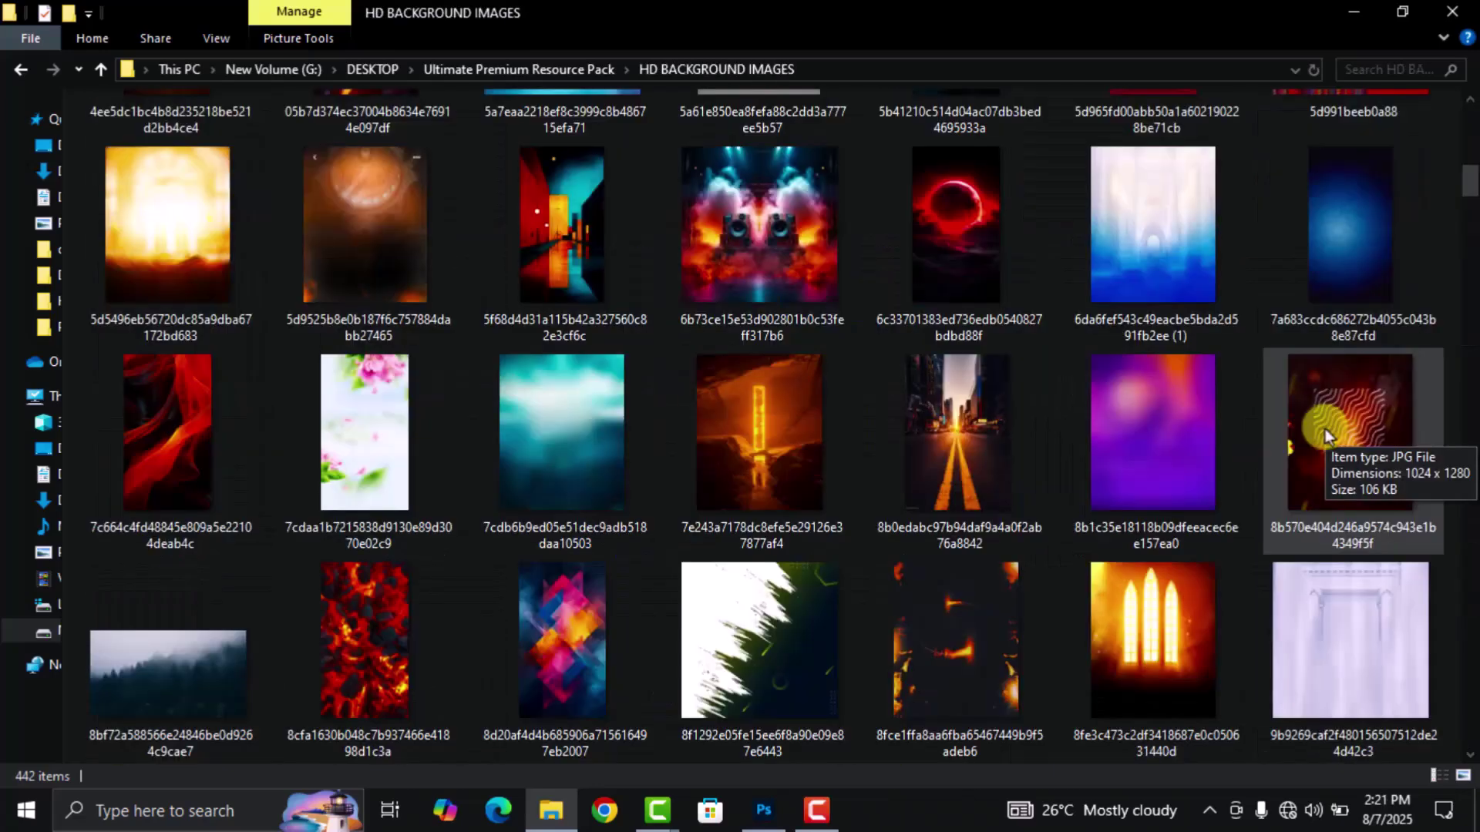
scroll(1325, 429, down, 15)
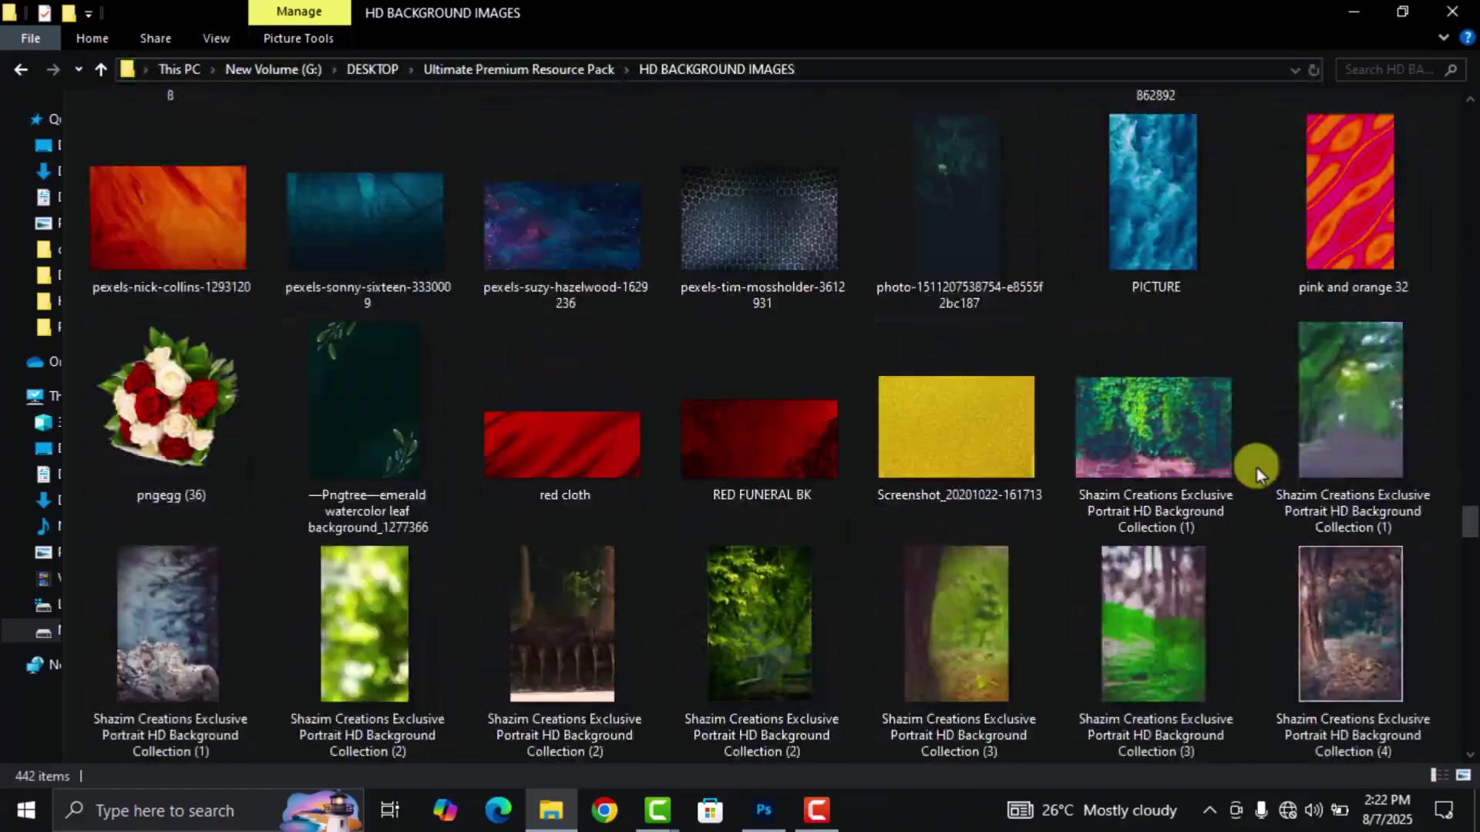
scroll(1256, 469, down, 15)
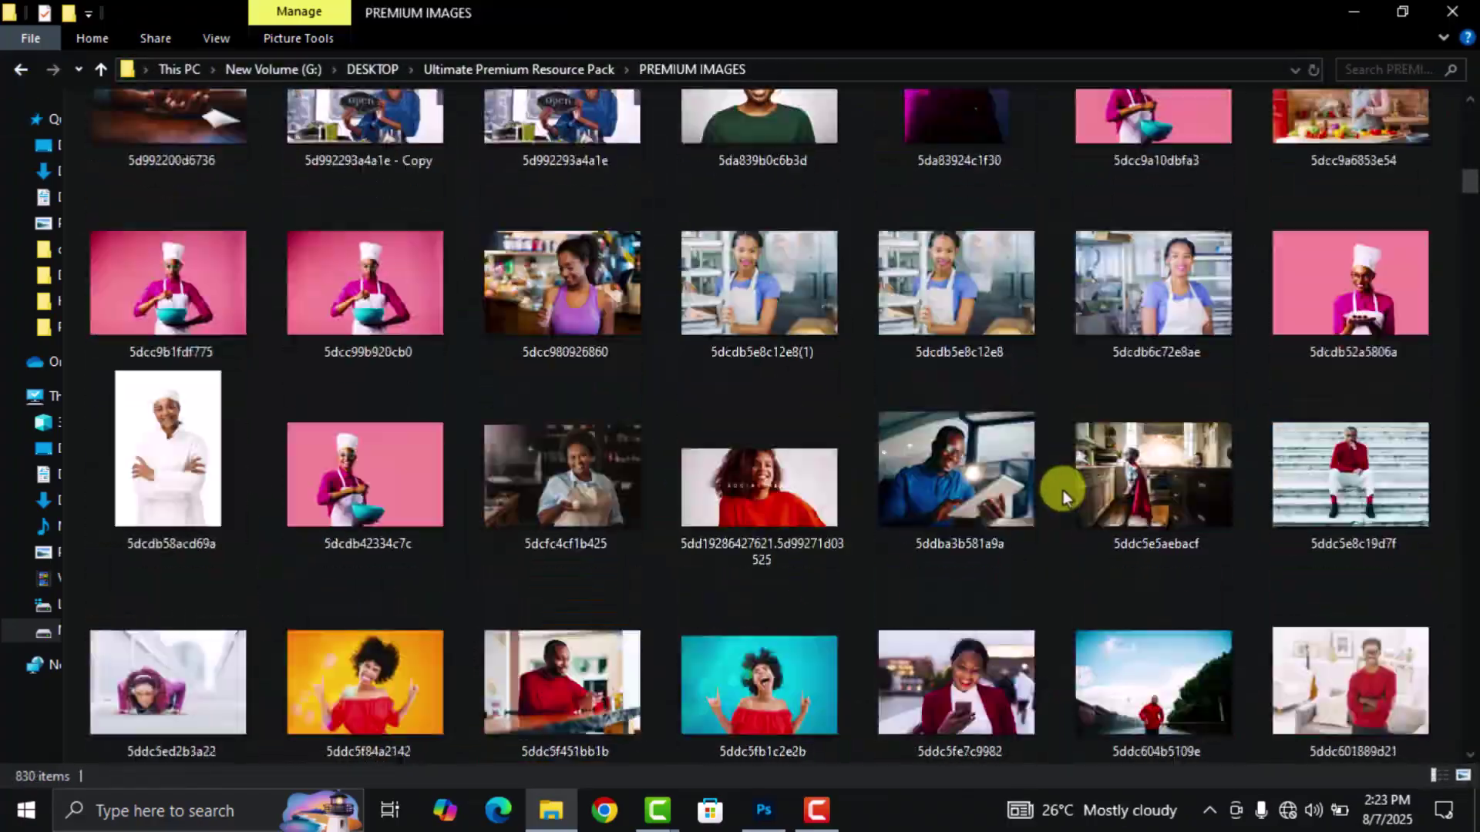
scroll(1062, 490, down, 20)
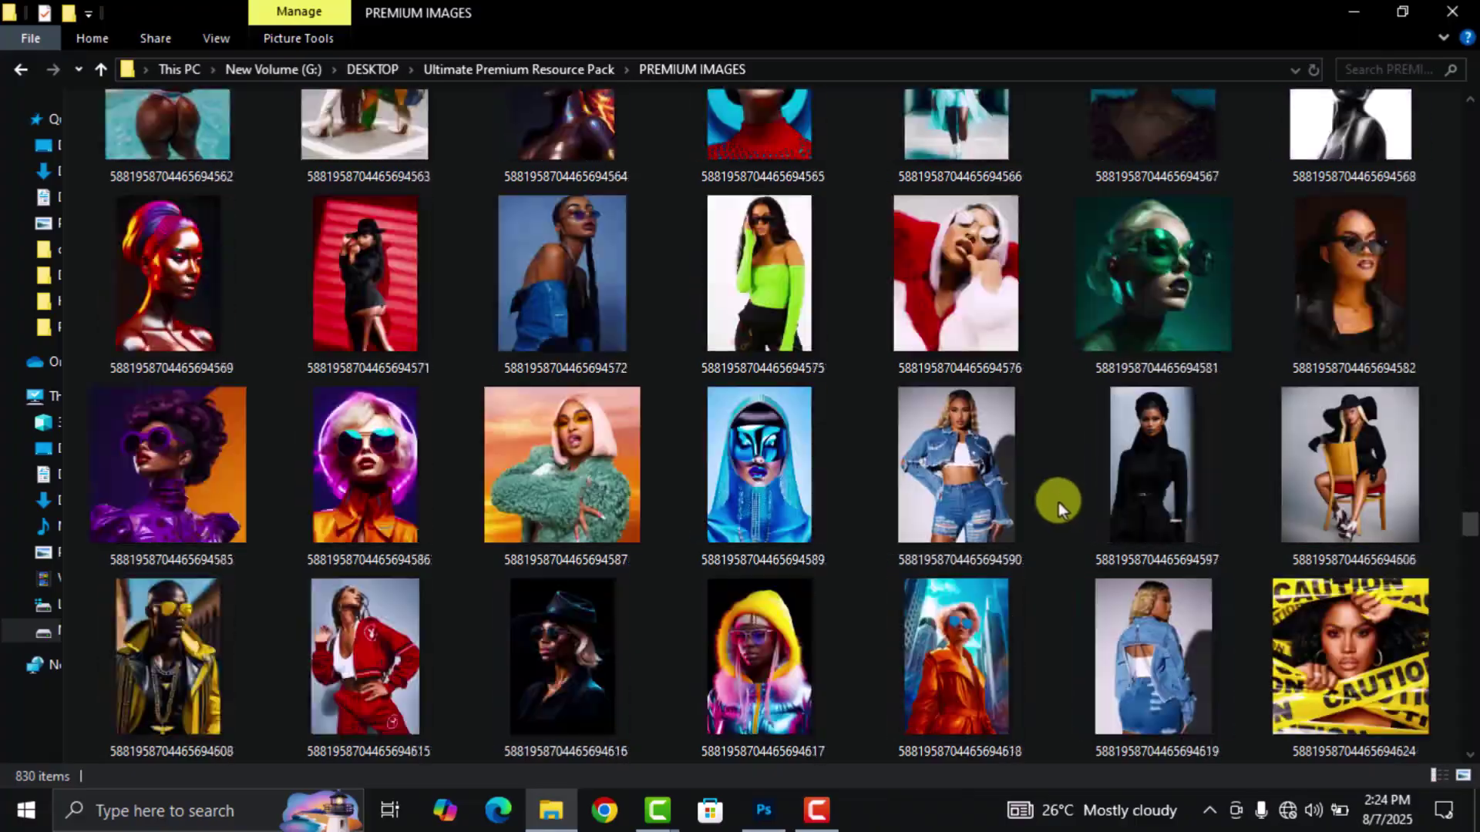
scroll(1057, 503, down, 10)
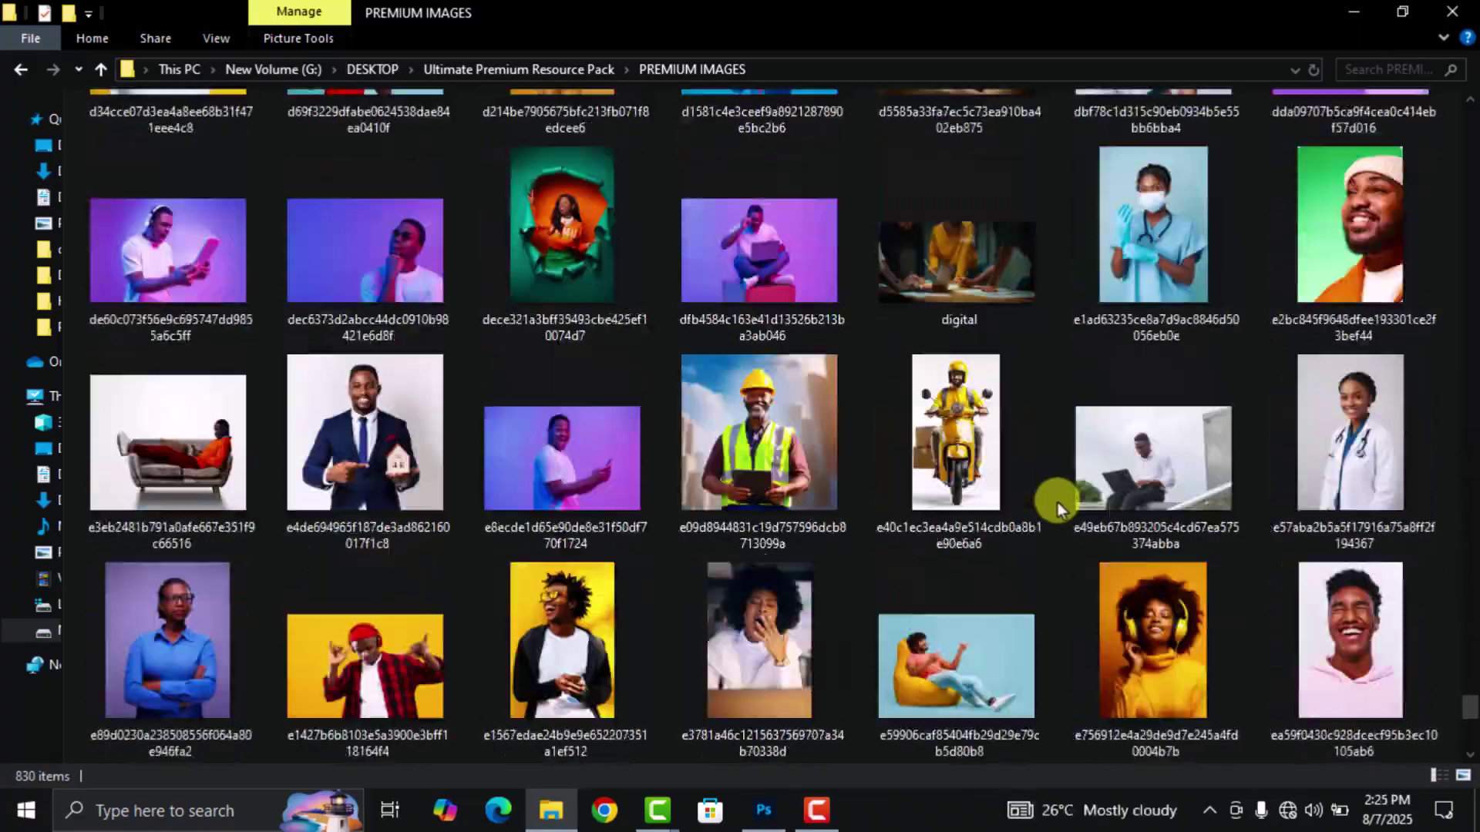
scroll(1057, 501, up, 20)
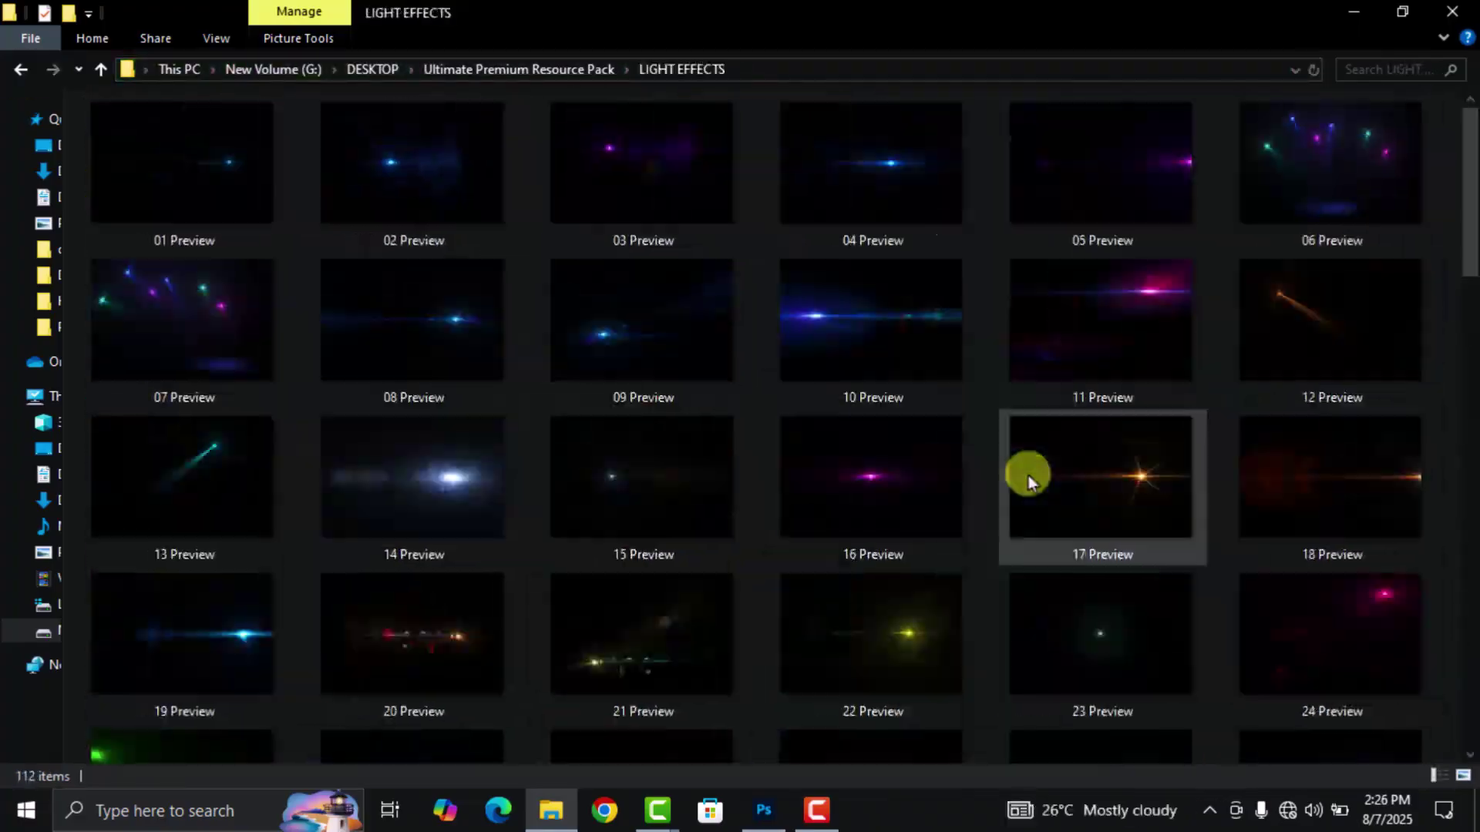
scroll(1002, 493, down, 5)
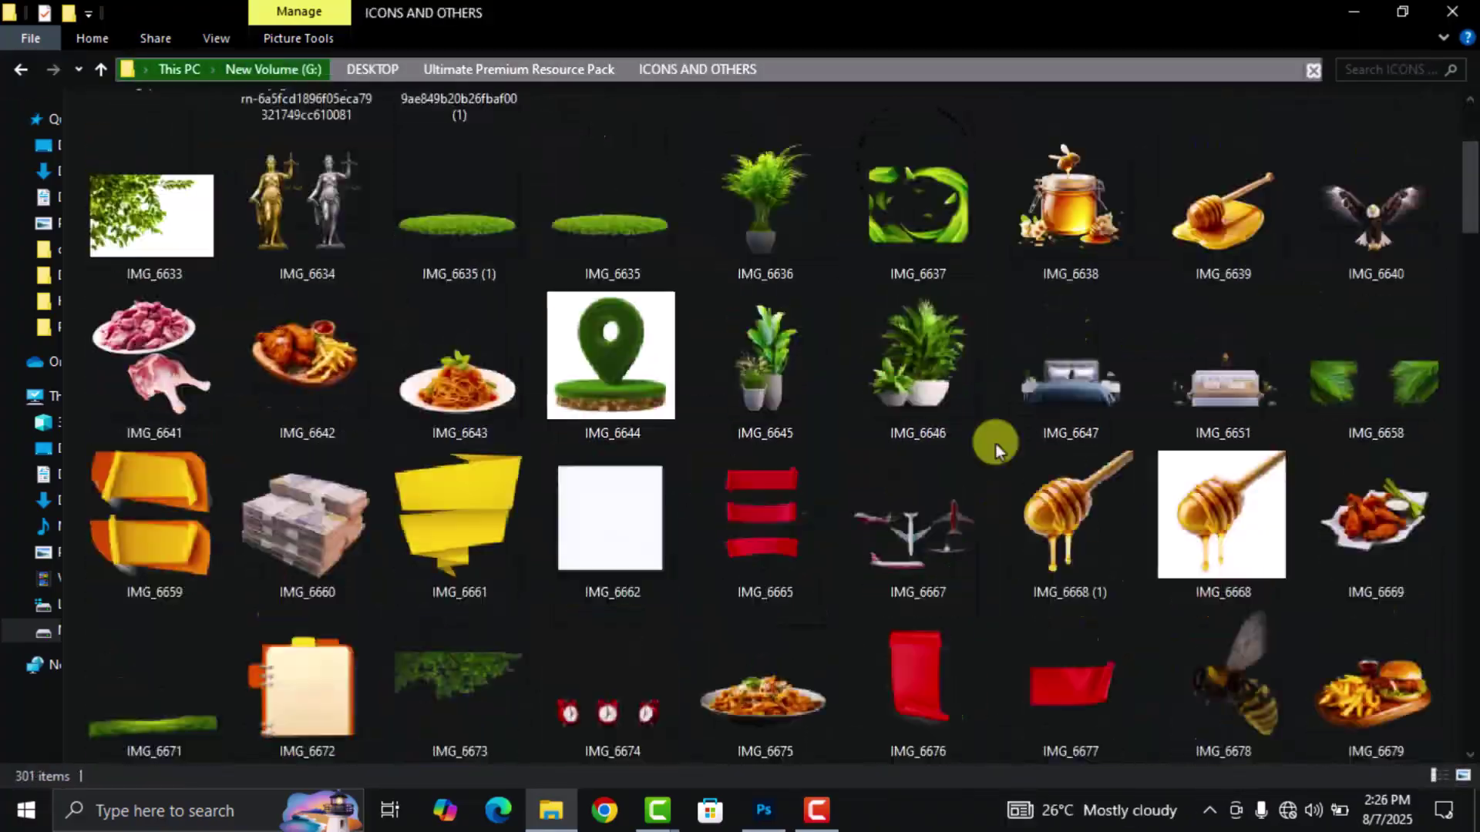
scroll(994, 447, down, 5)
scroll(993, 456, down, 1)
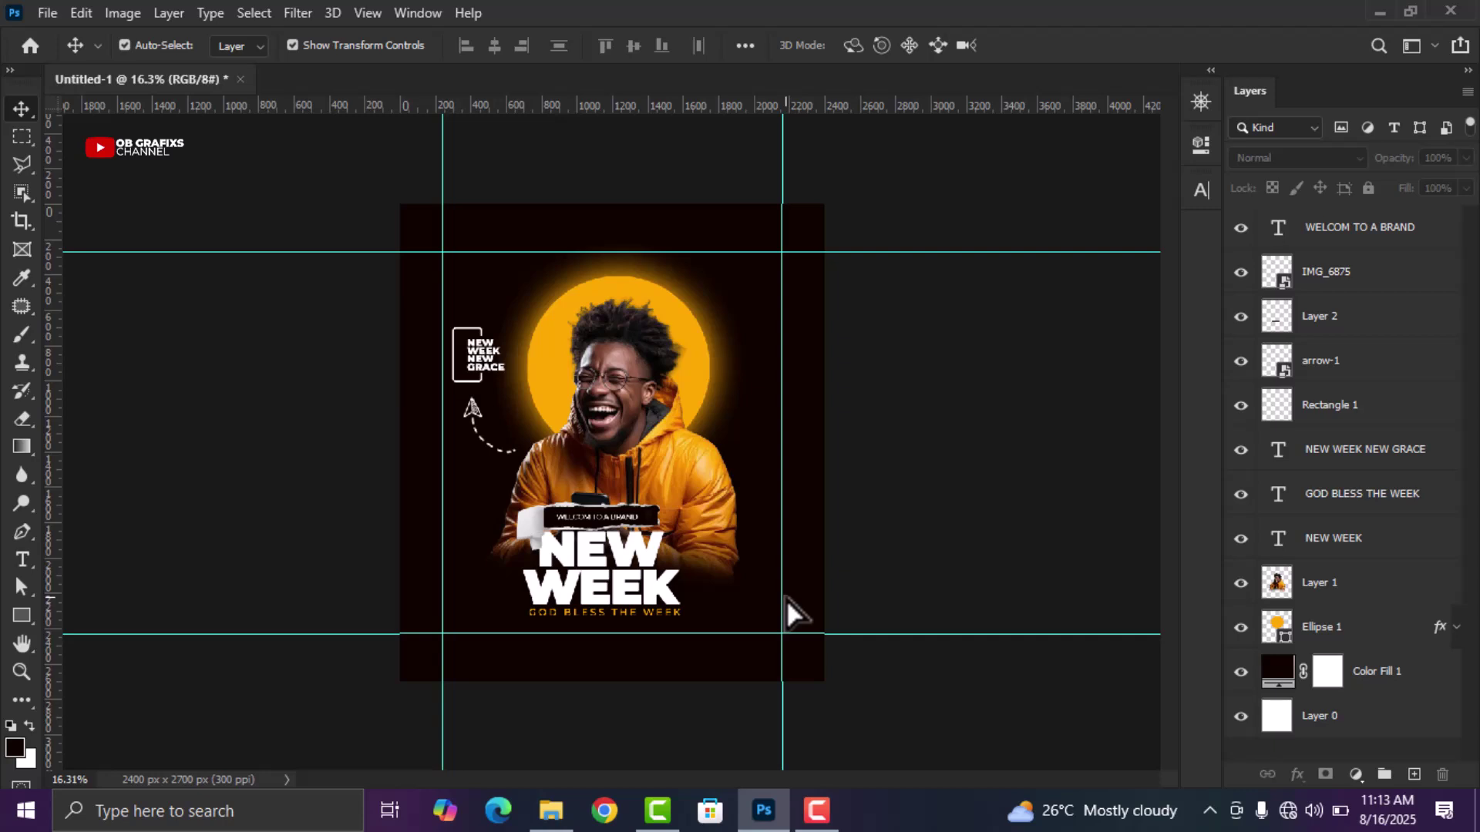
Create a new Layer 3 and place it beneath Layer 1, just above Ellipse 1
key(ctrl+plus)
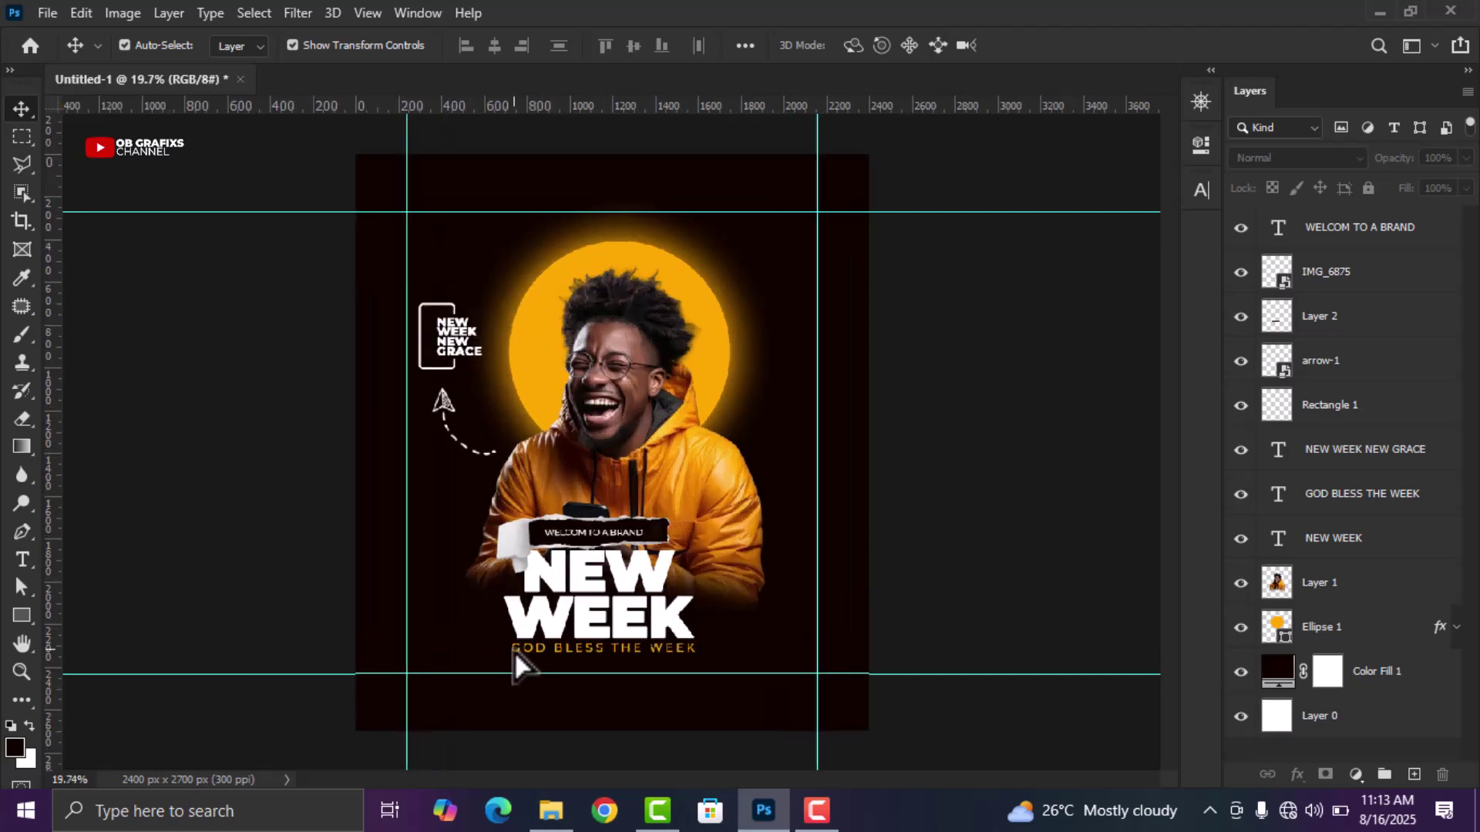
click(1414, 774)
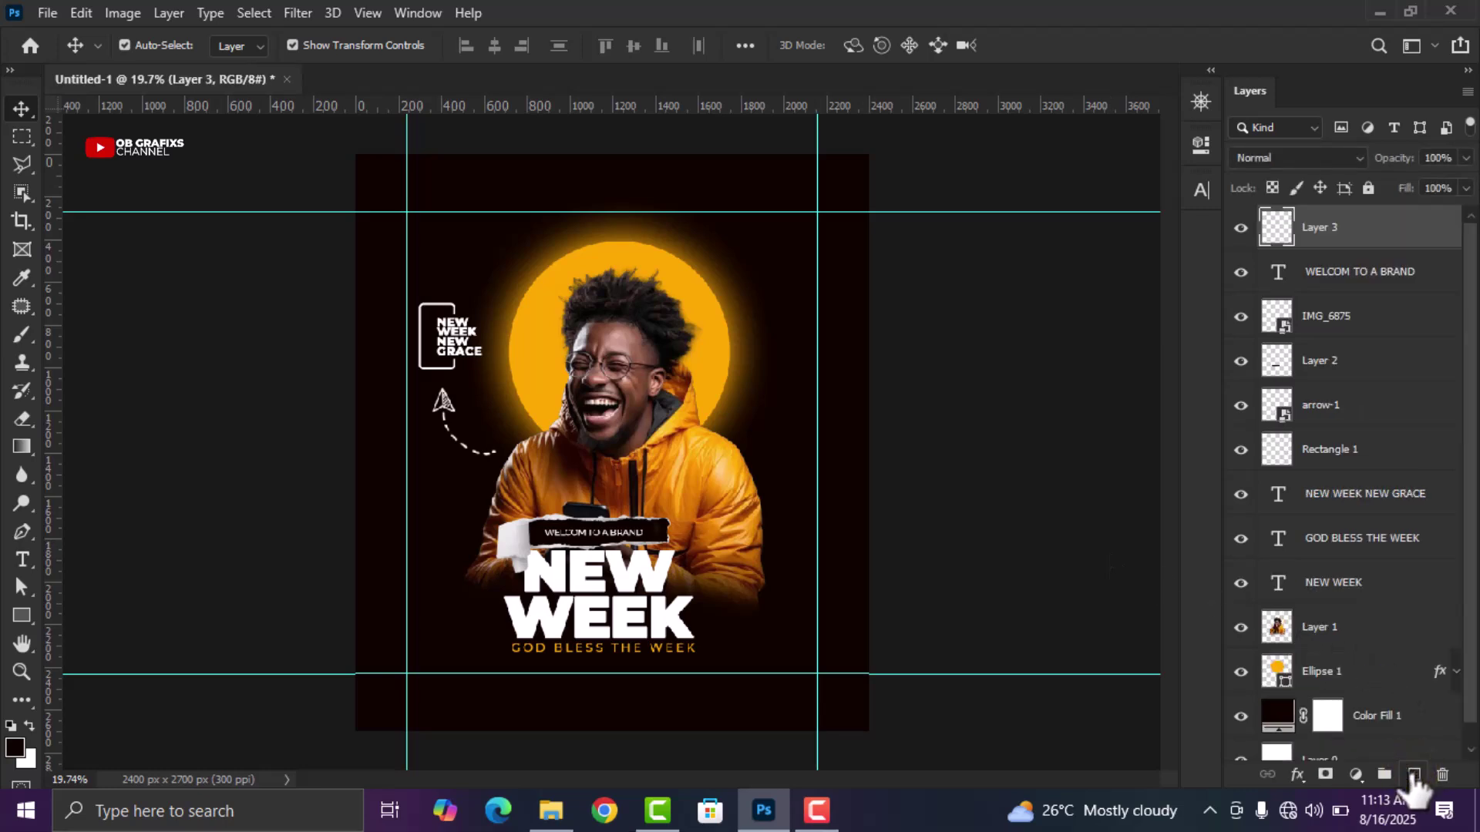
scroll(620, 499, down, 1)
scroll(621, 500, down, 1)
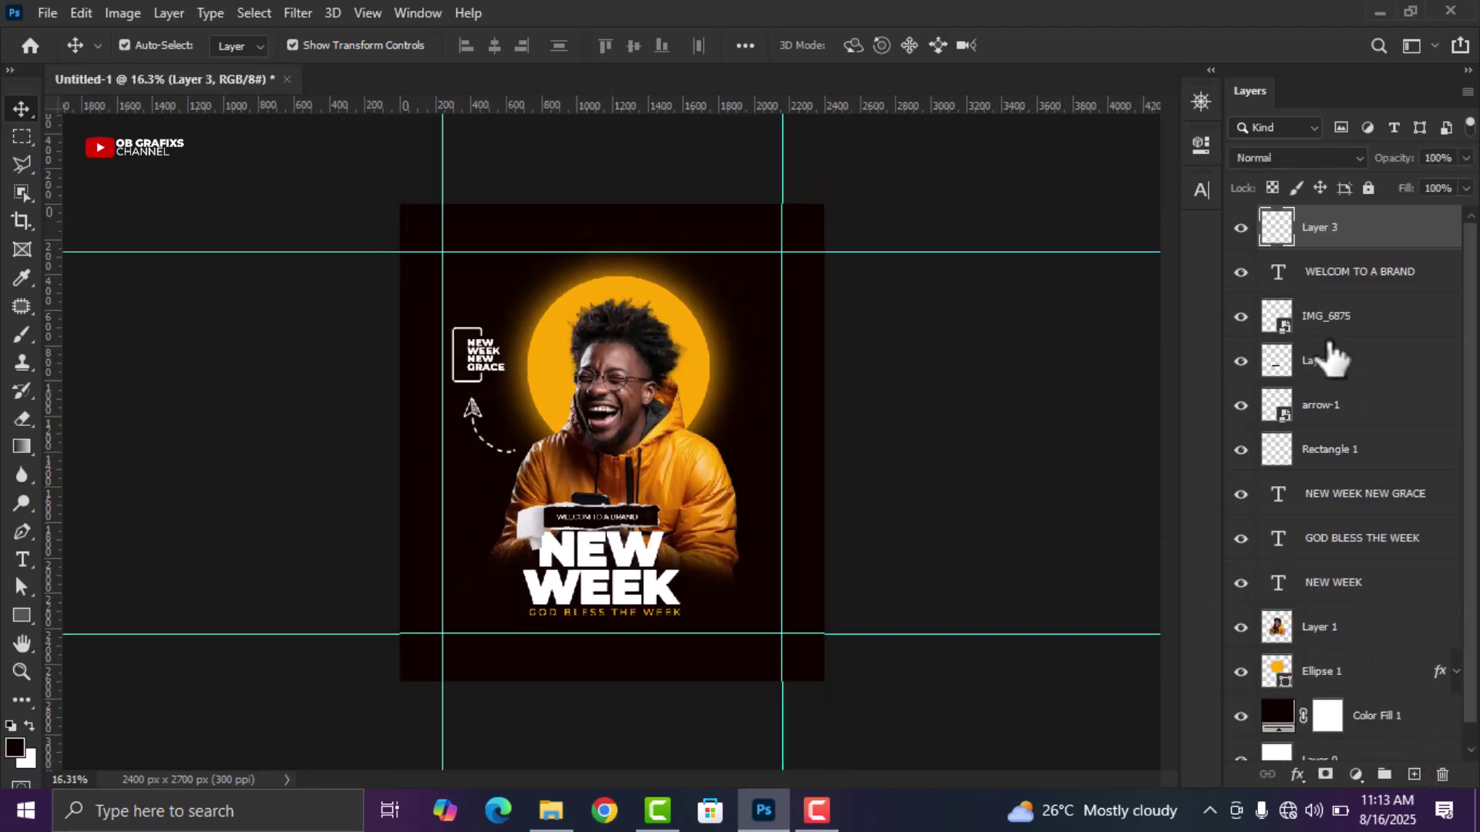
drag(1420, 245, 1414, 636)
click(1272, 590)
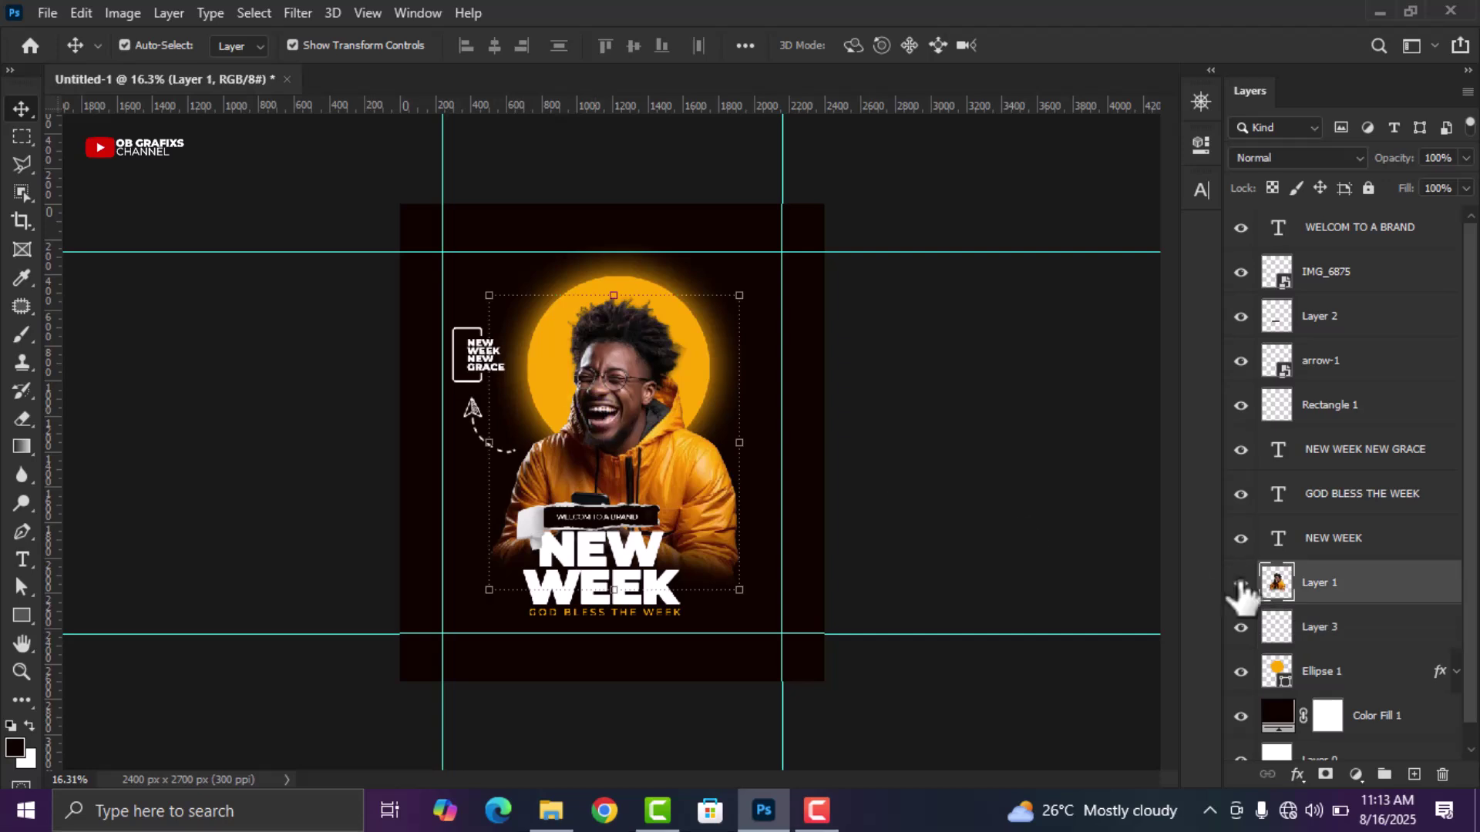
click(1329, 629)
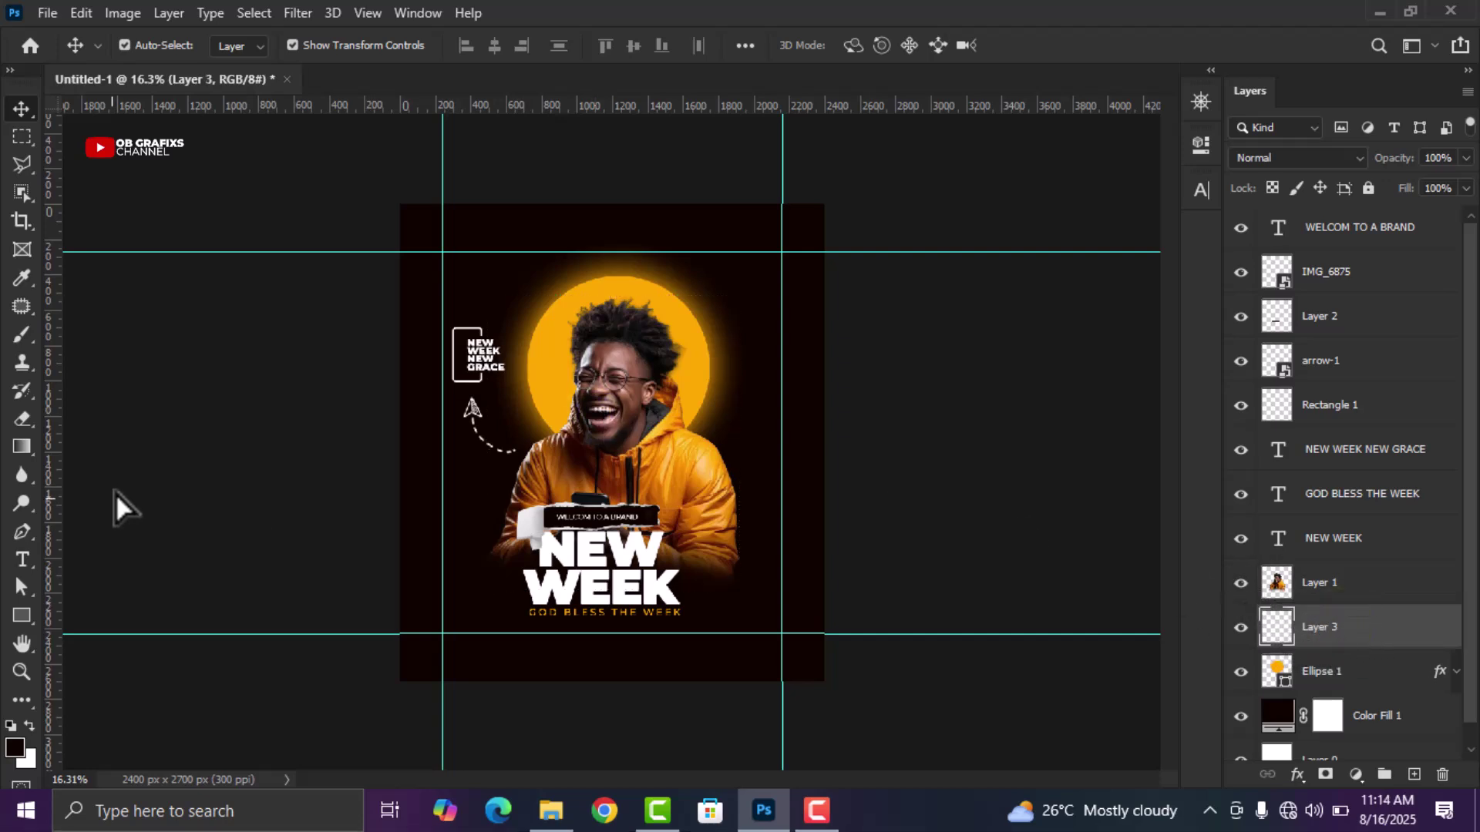
drag(20, 335, 118, 336)
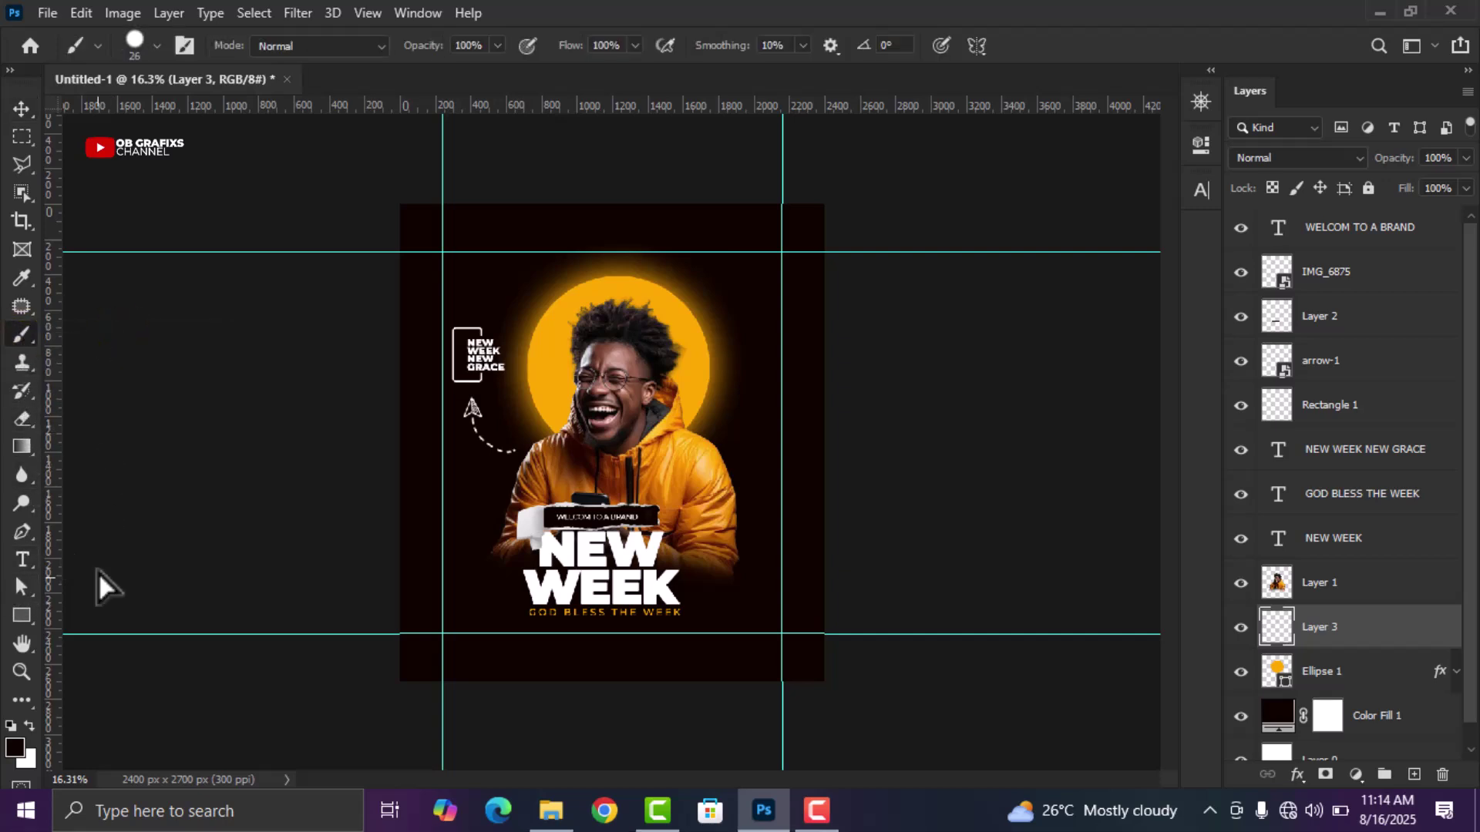
Sample the circle's orange as the painting colour and set up a large soft round brush
click(16, 748)
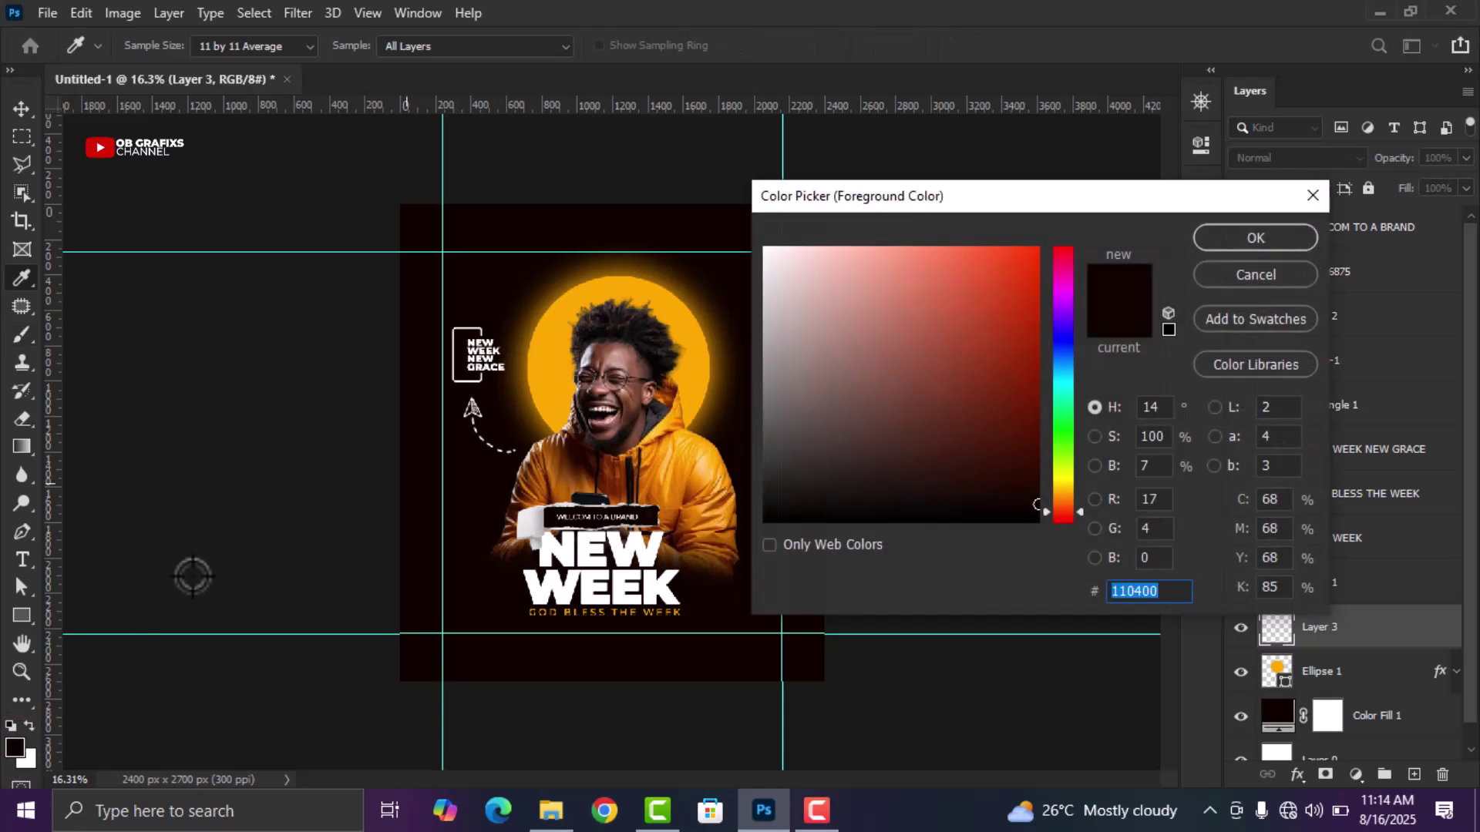
click(554, 367)
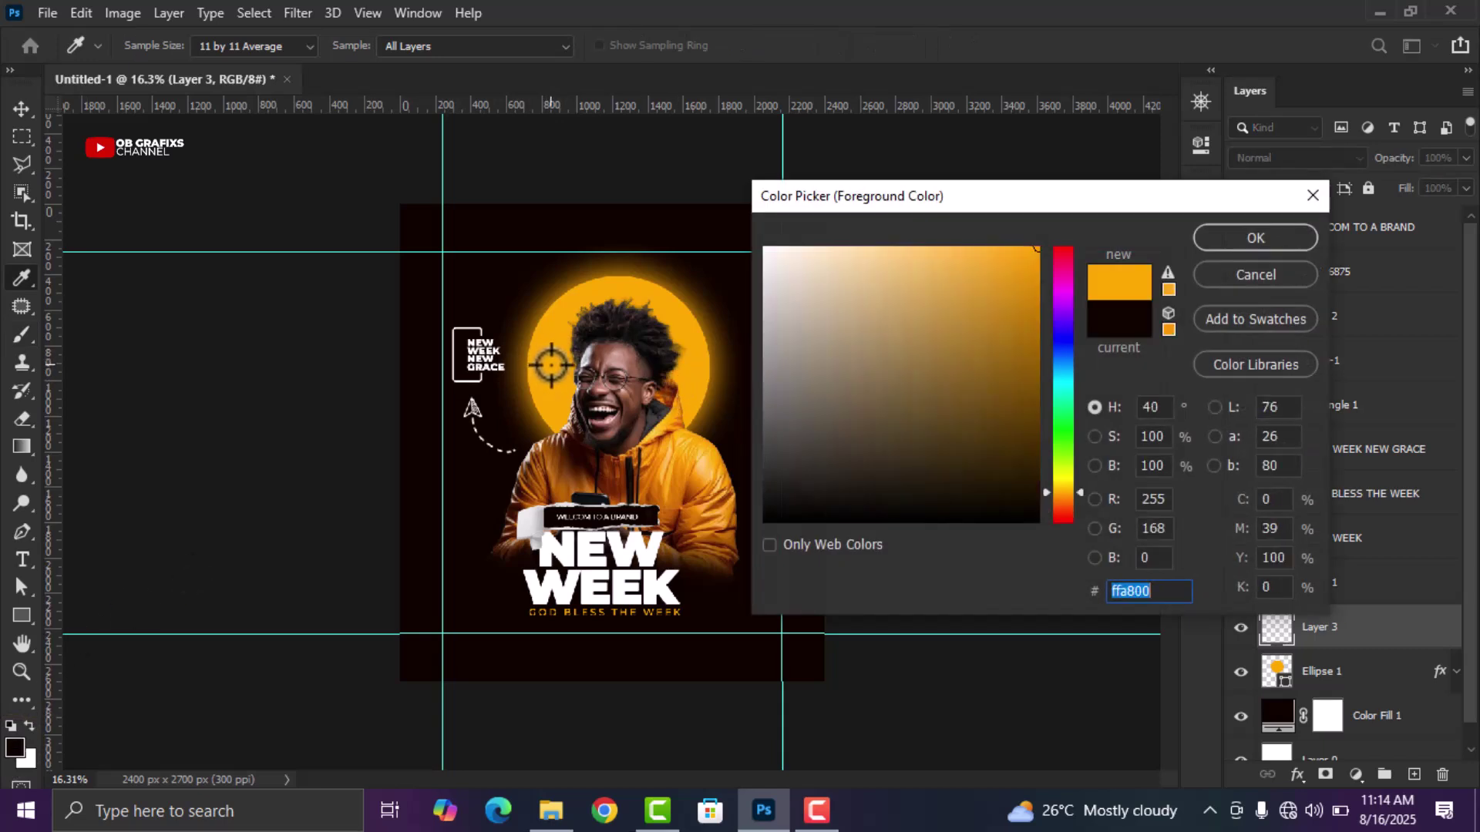
click(1270, 241)
right_click(675, 415)
click(849, 460)
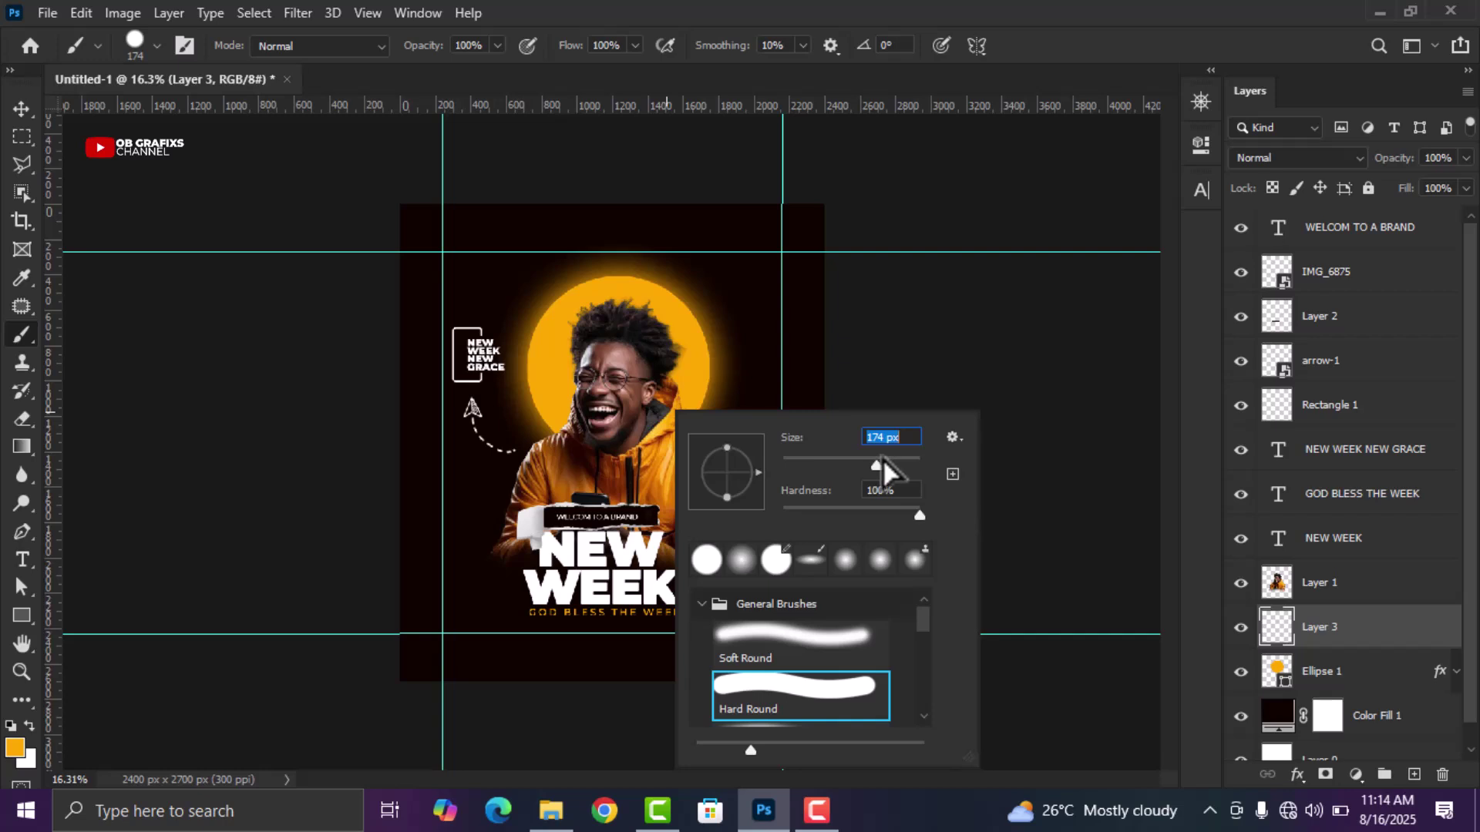
click(757, 638)
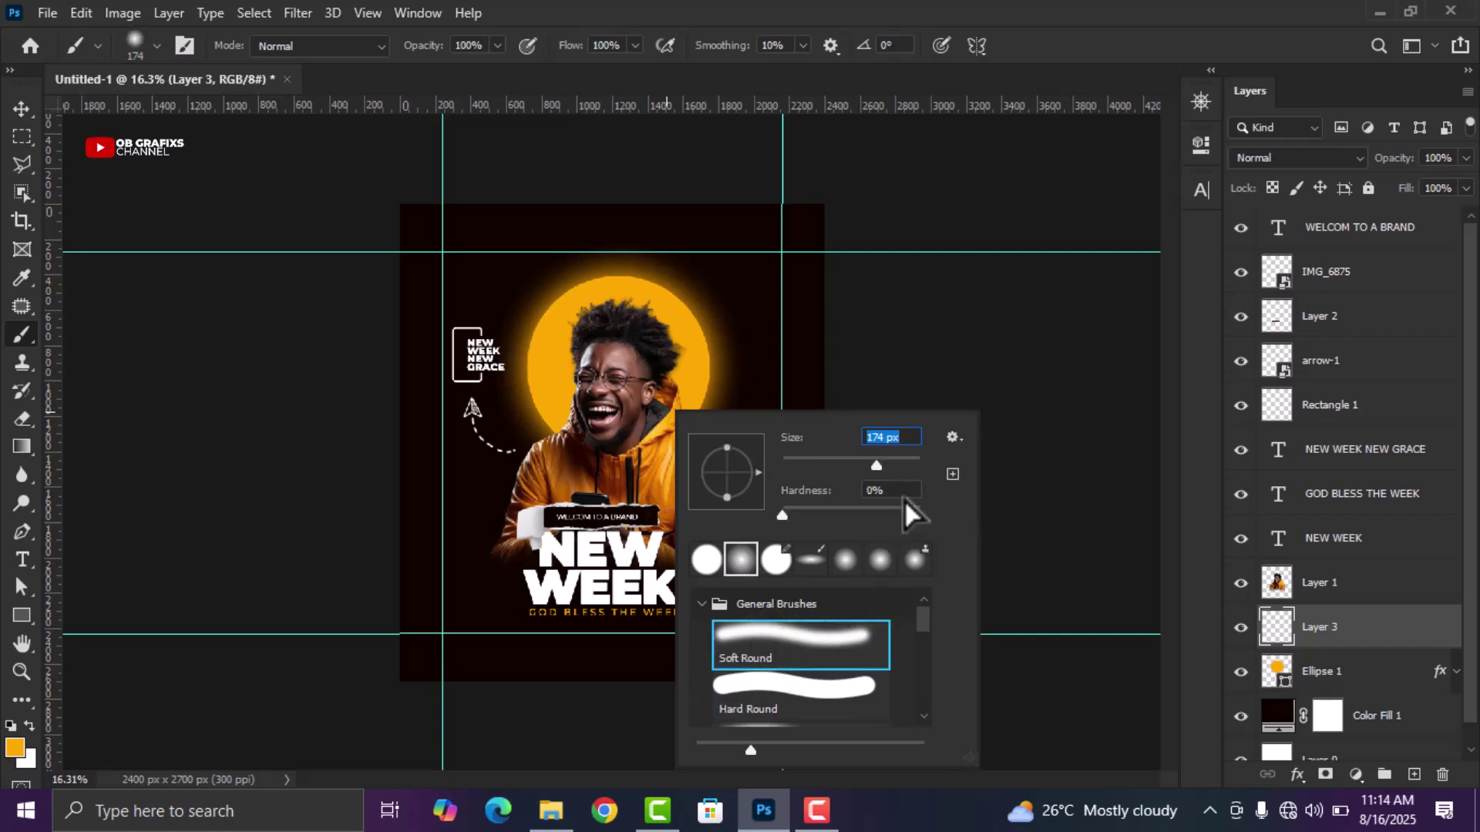
click(885, 462)
key(Return)
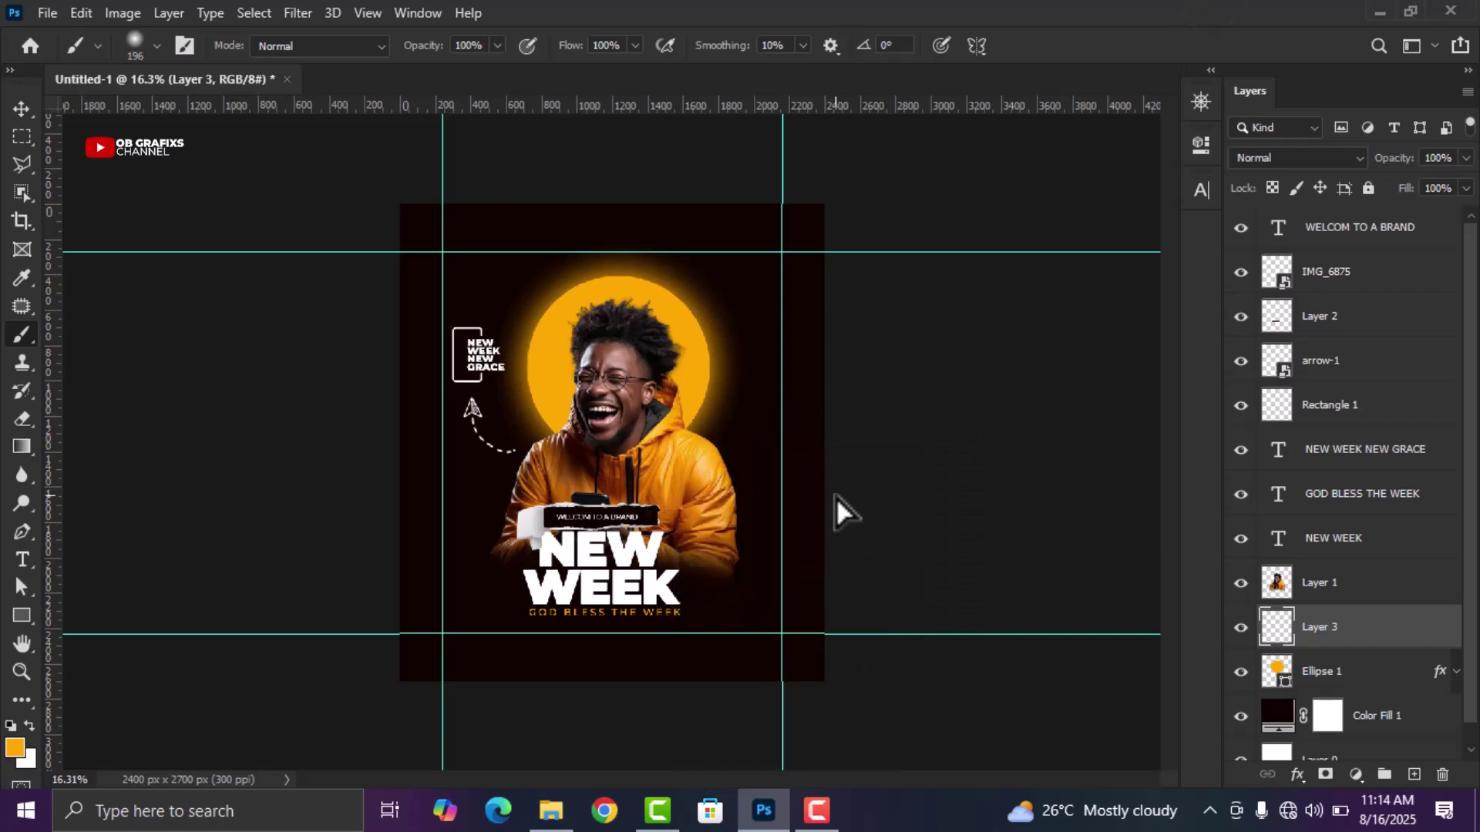
right_click(761, 484)
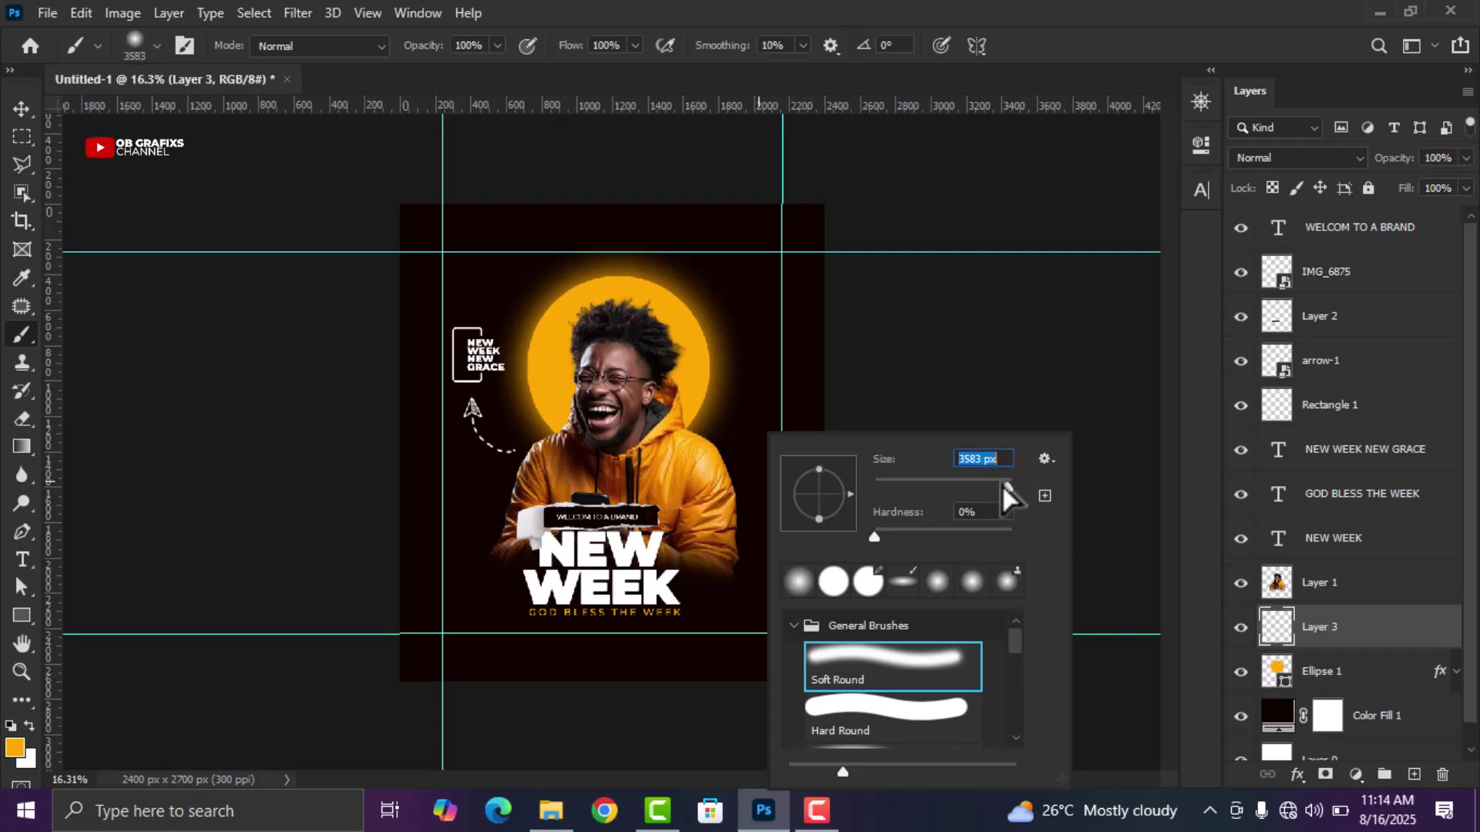
key(Return)
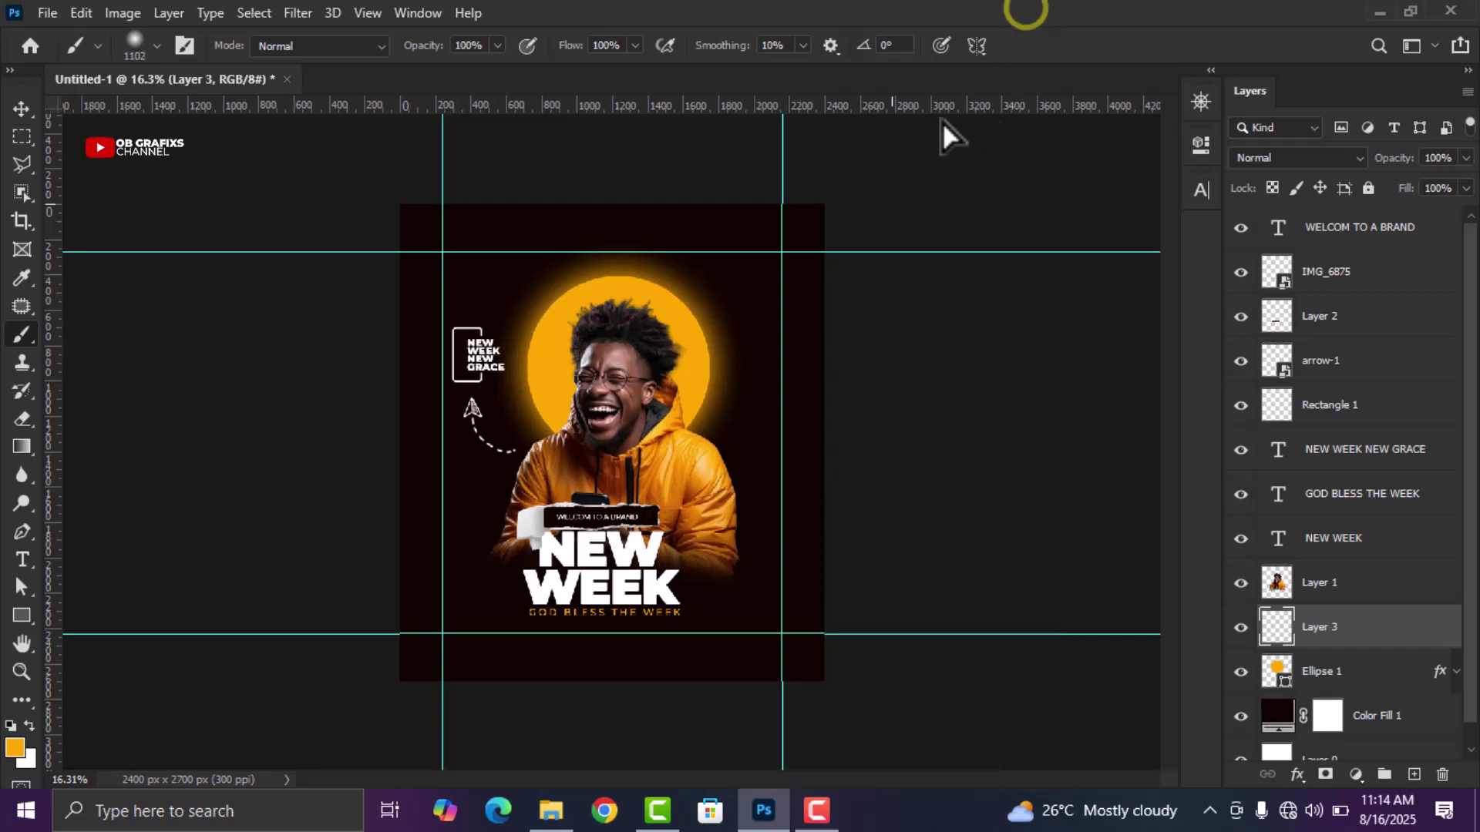
Paint soft orange glows on Layer 3 at the right edge and bottom-left corner
click(852, 508)
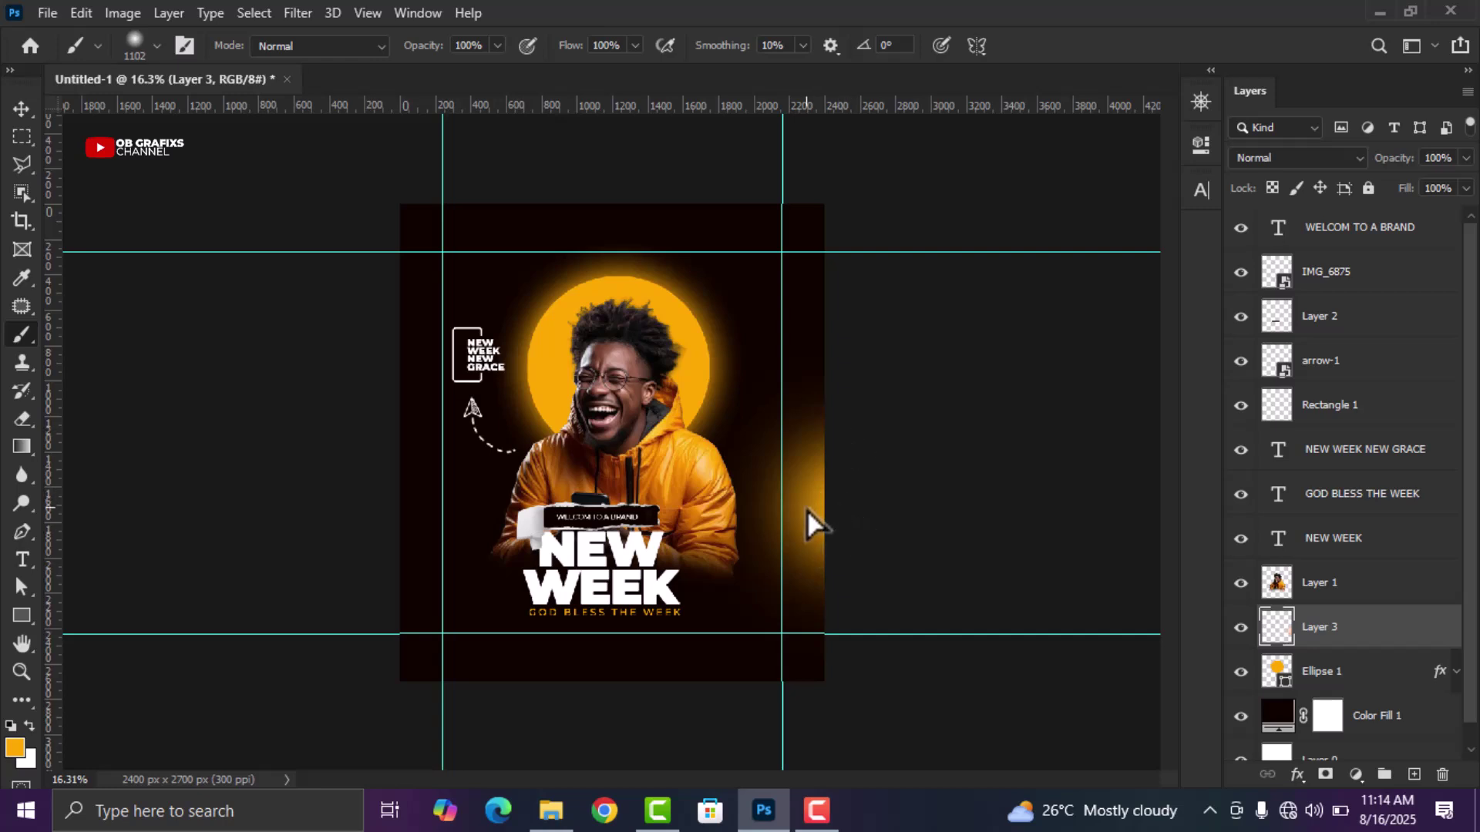
click(858, 506)
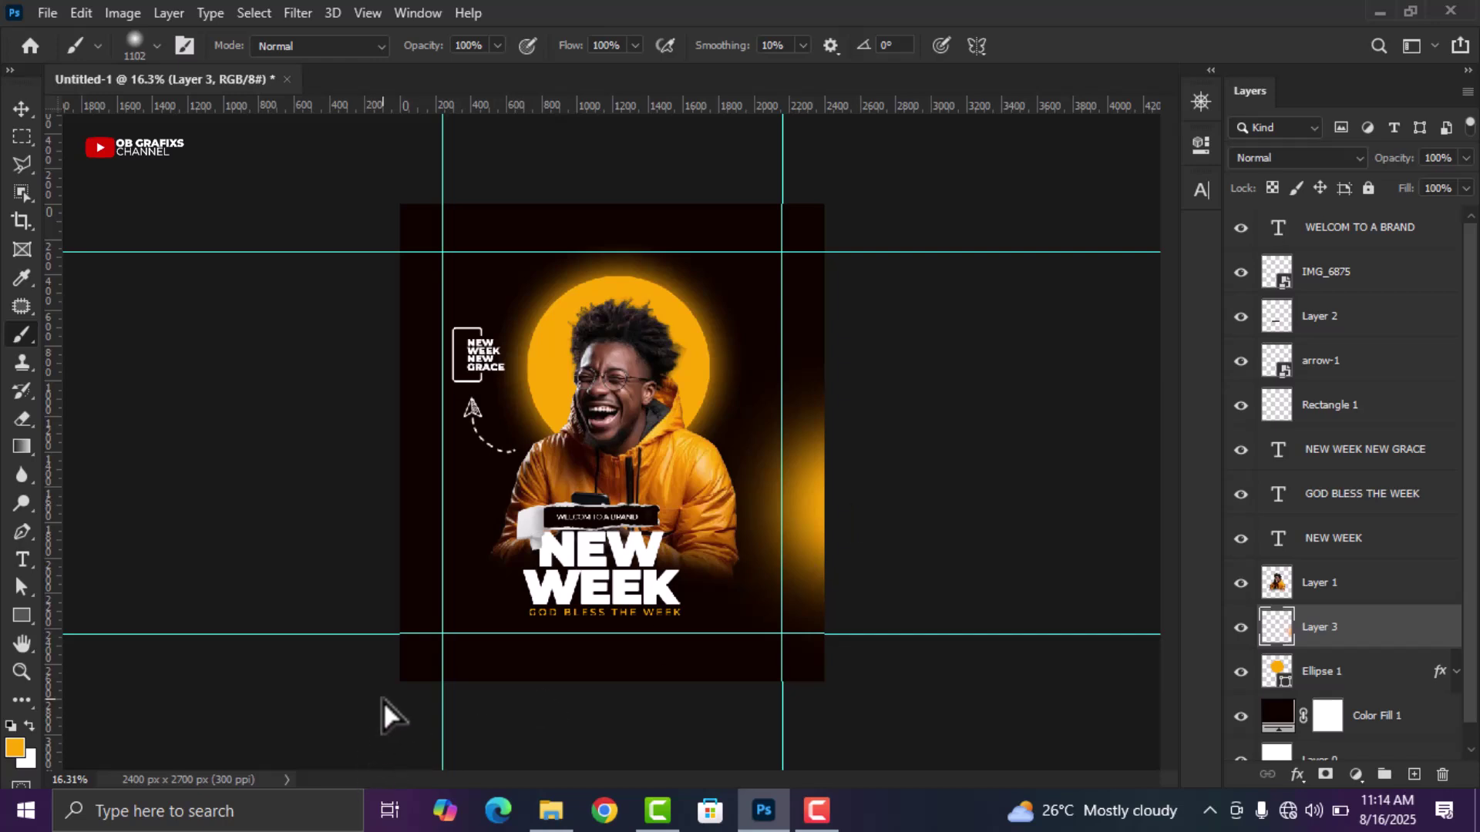
click(400, 661)
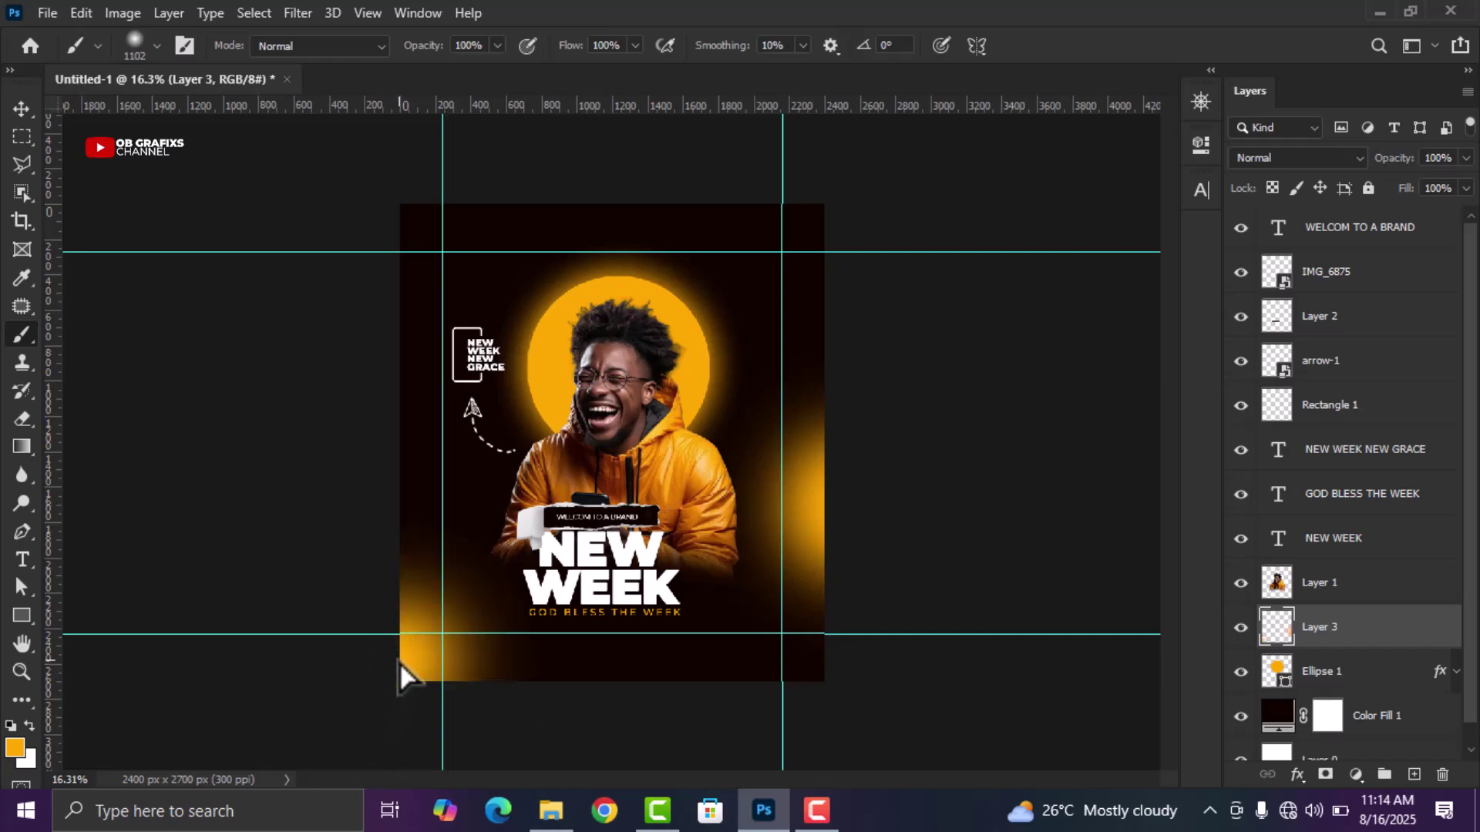
Set Layer 3's blend mode to Pin Light and deselect it
click(22, 111)
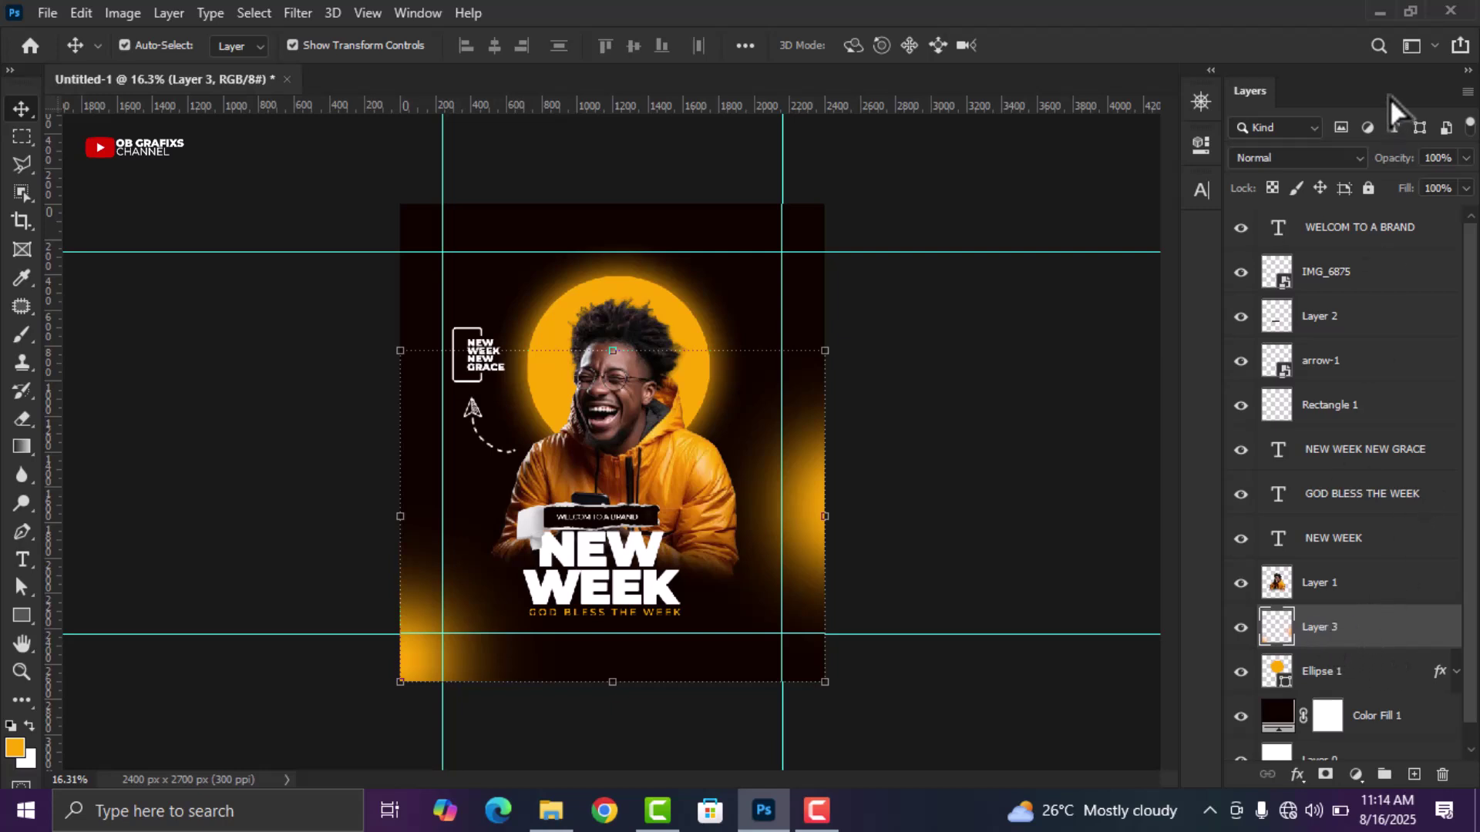
click(1333, 158)
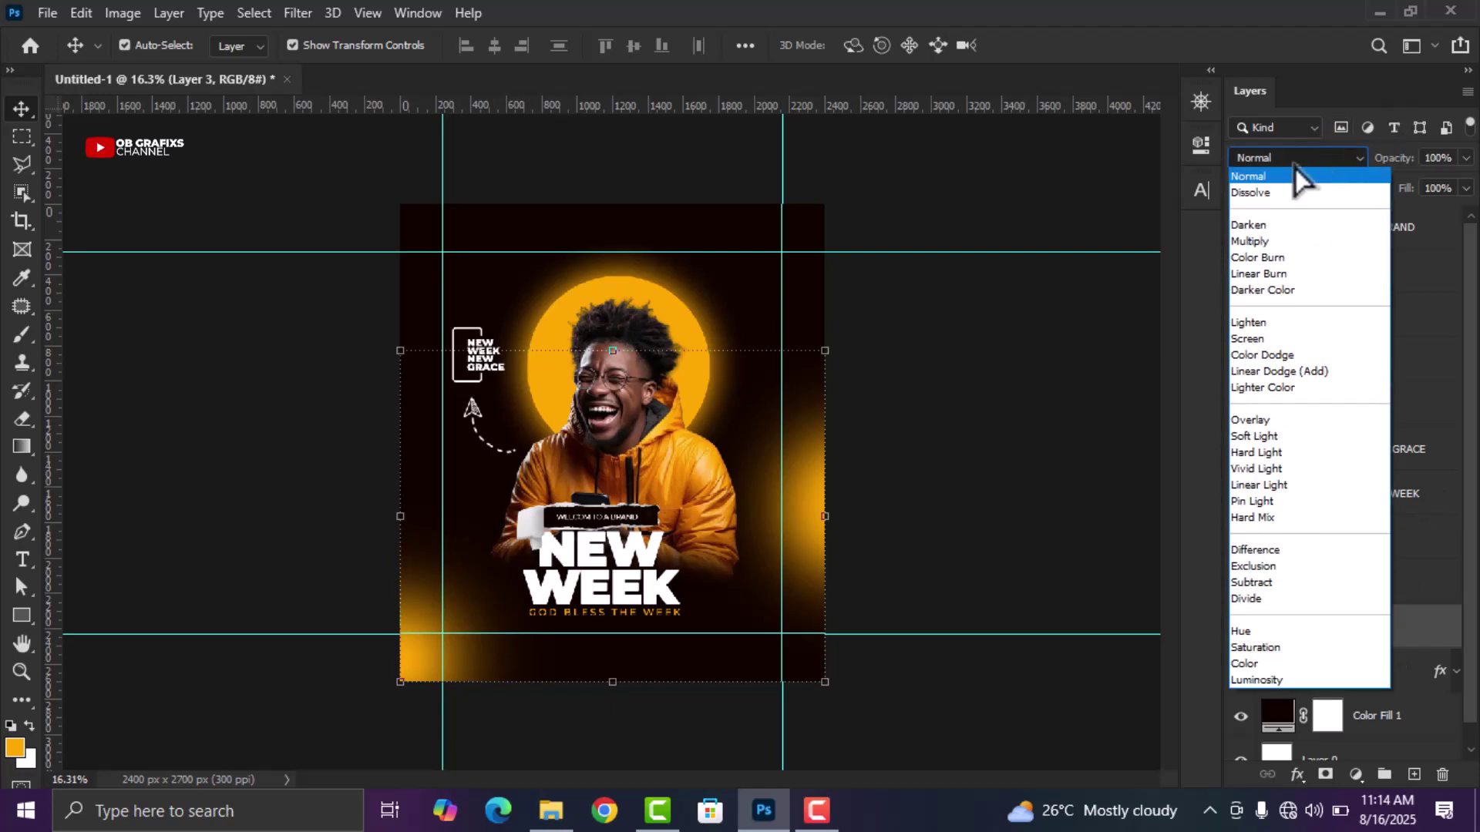
click(1280, 502)
click(961, 372)
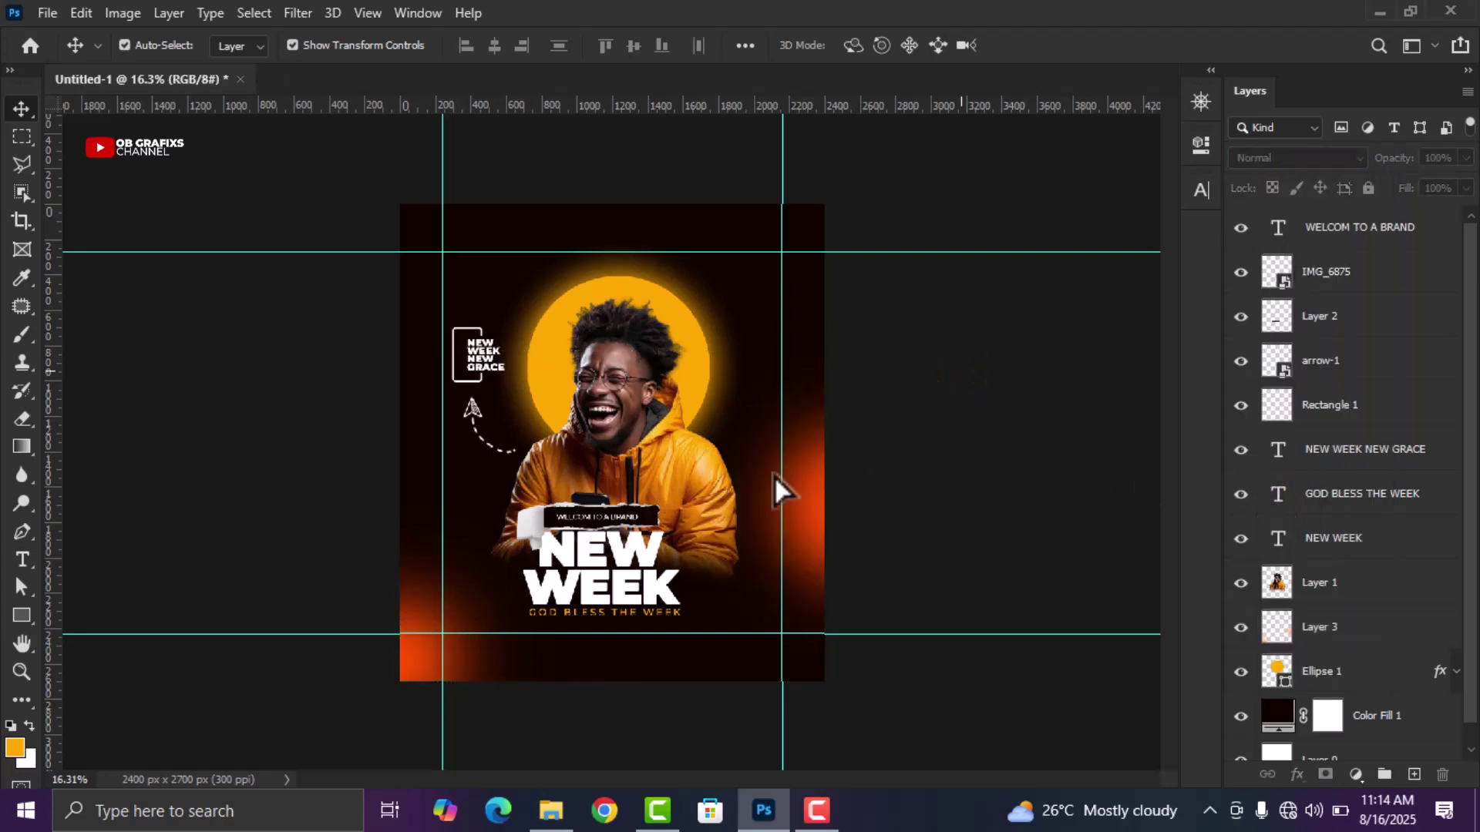
click(24, 337)
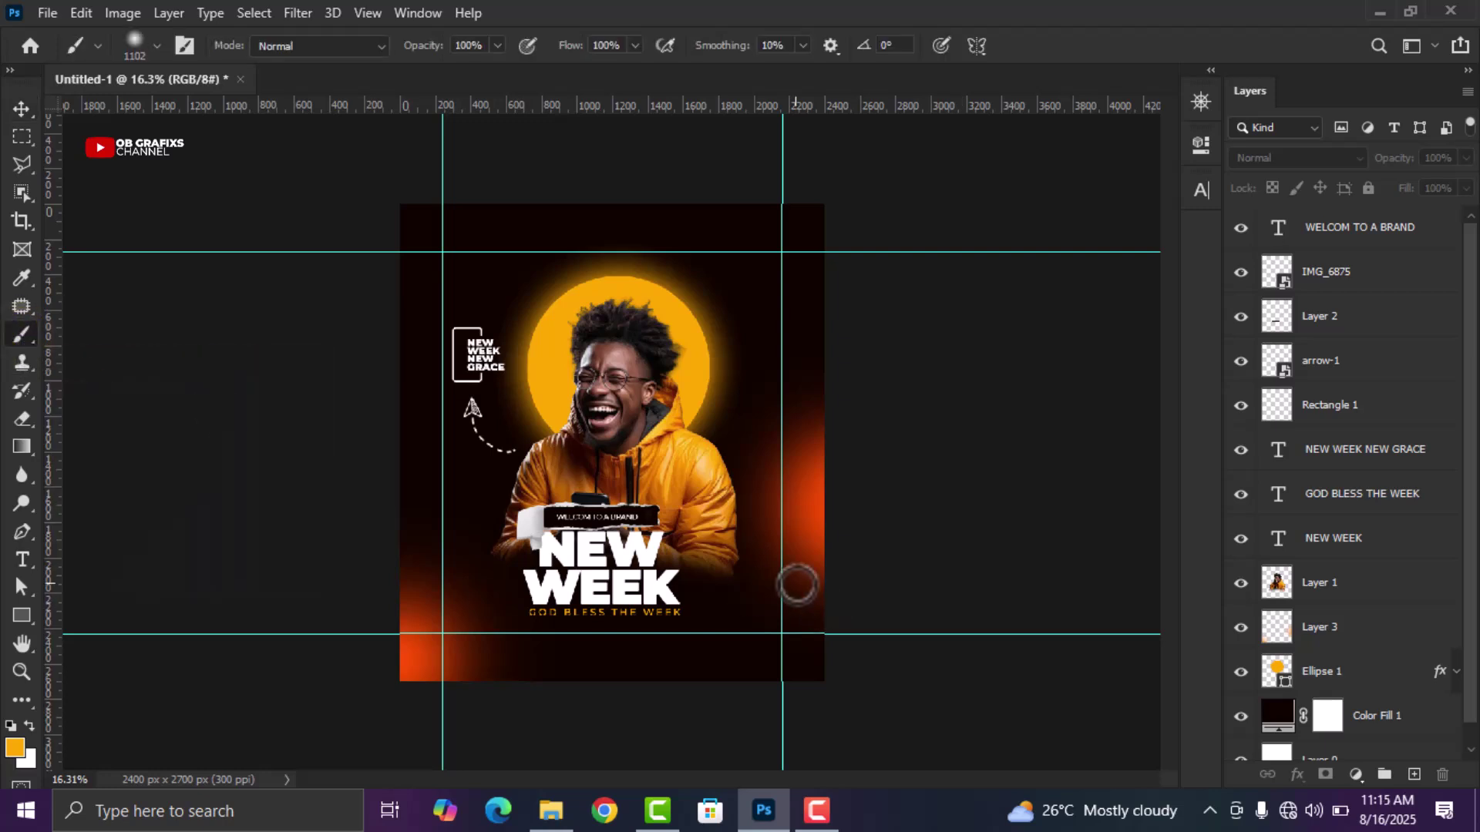
Create a new Layer 4 and move it below Ellipse 1, above Layer 3
click(1414, 774)
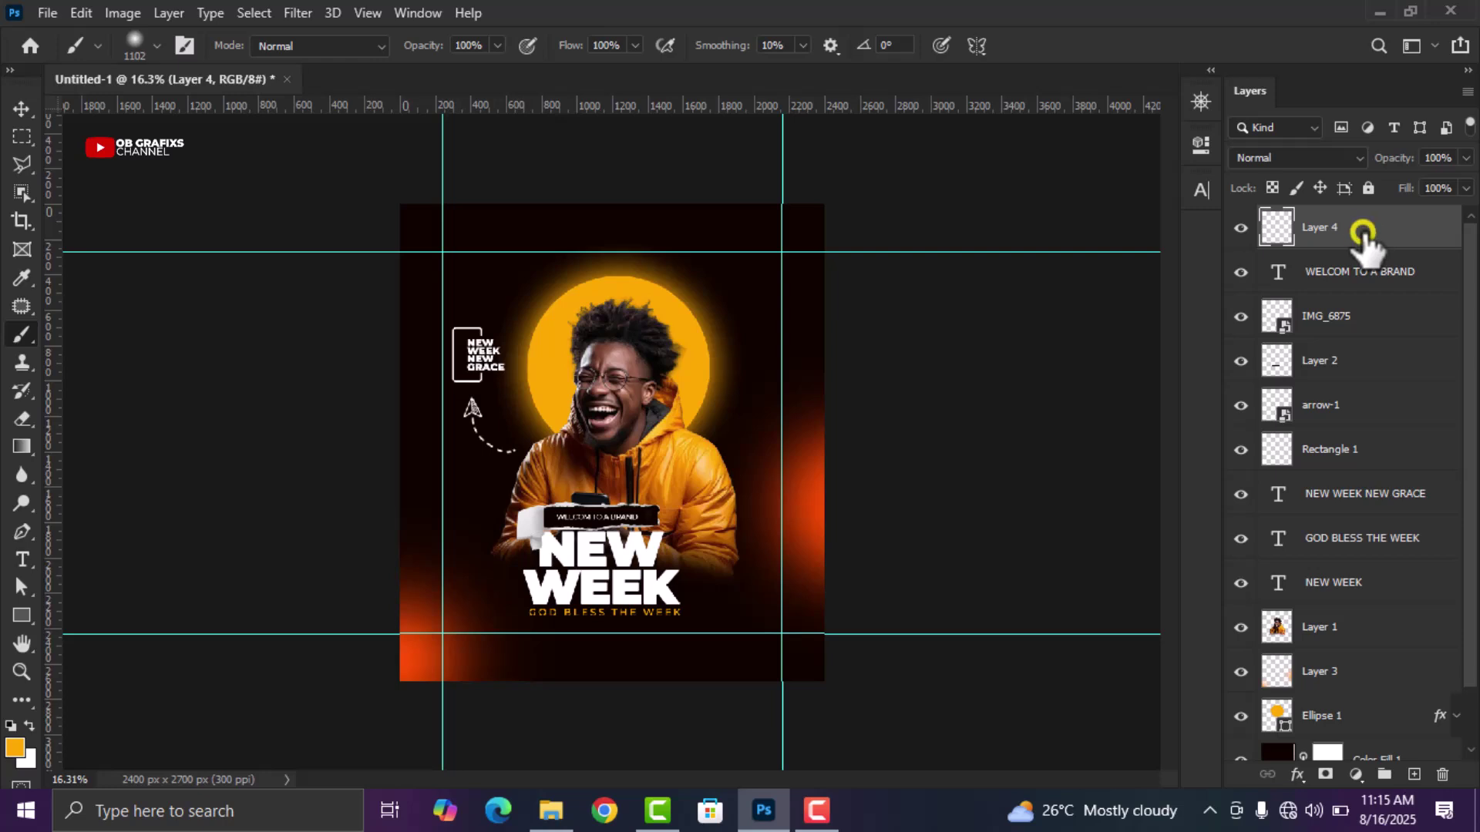
drag(1363, 231, 1371, 649)
scroll(1371, 644, down, 3)
drag(1371, 581, 1373, 668)
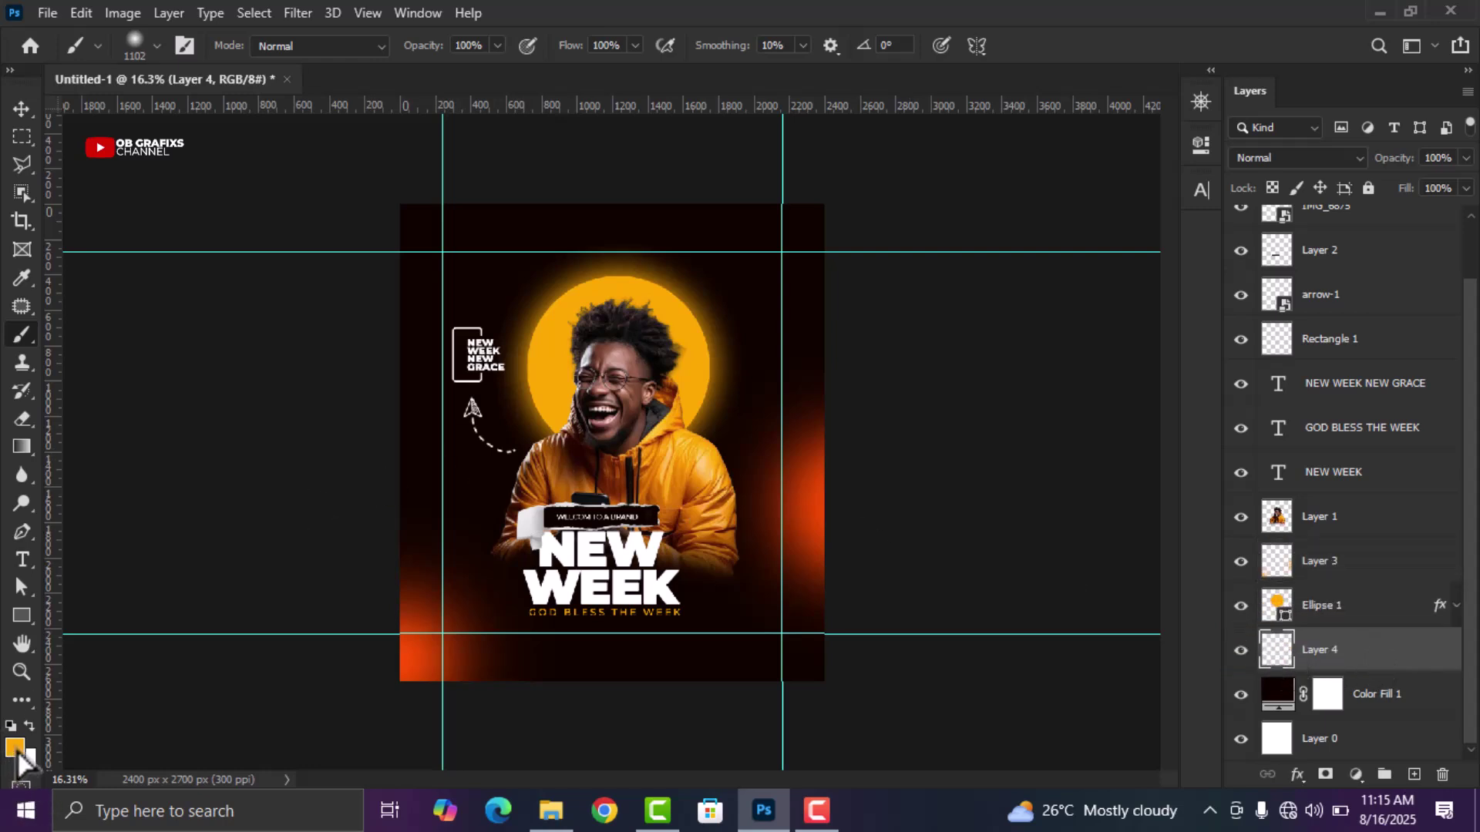
Set the soft round brush size to 1000 px
right_click(840, 320)
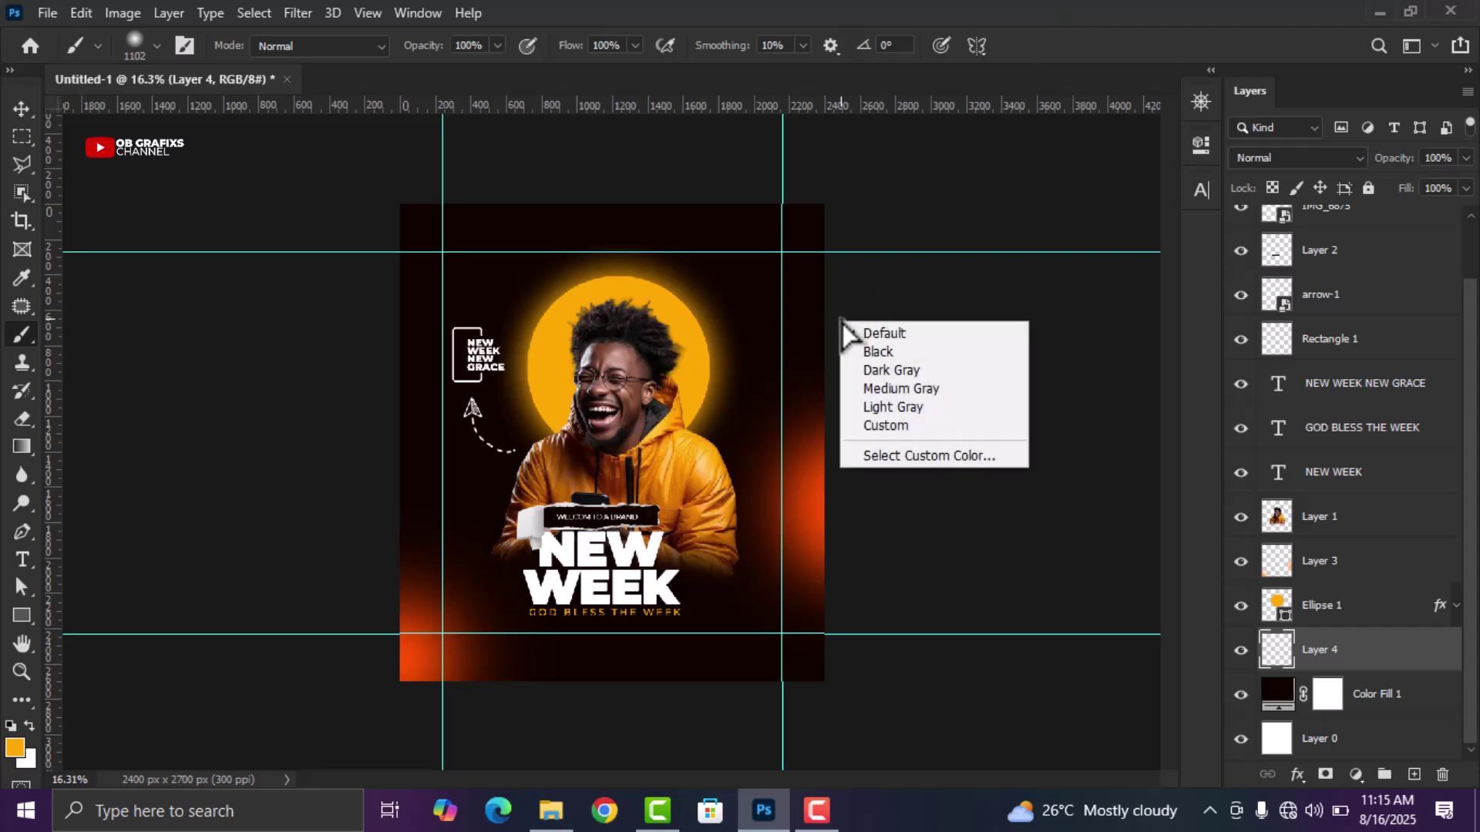
right_click(709, 379)
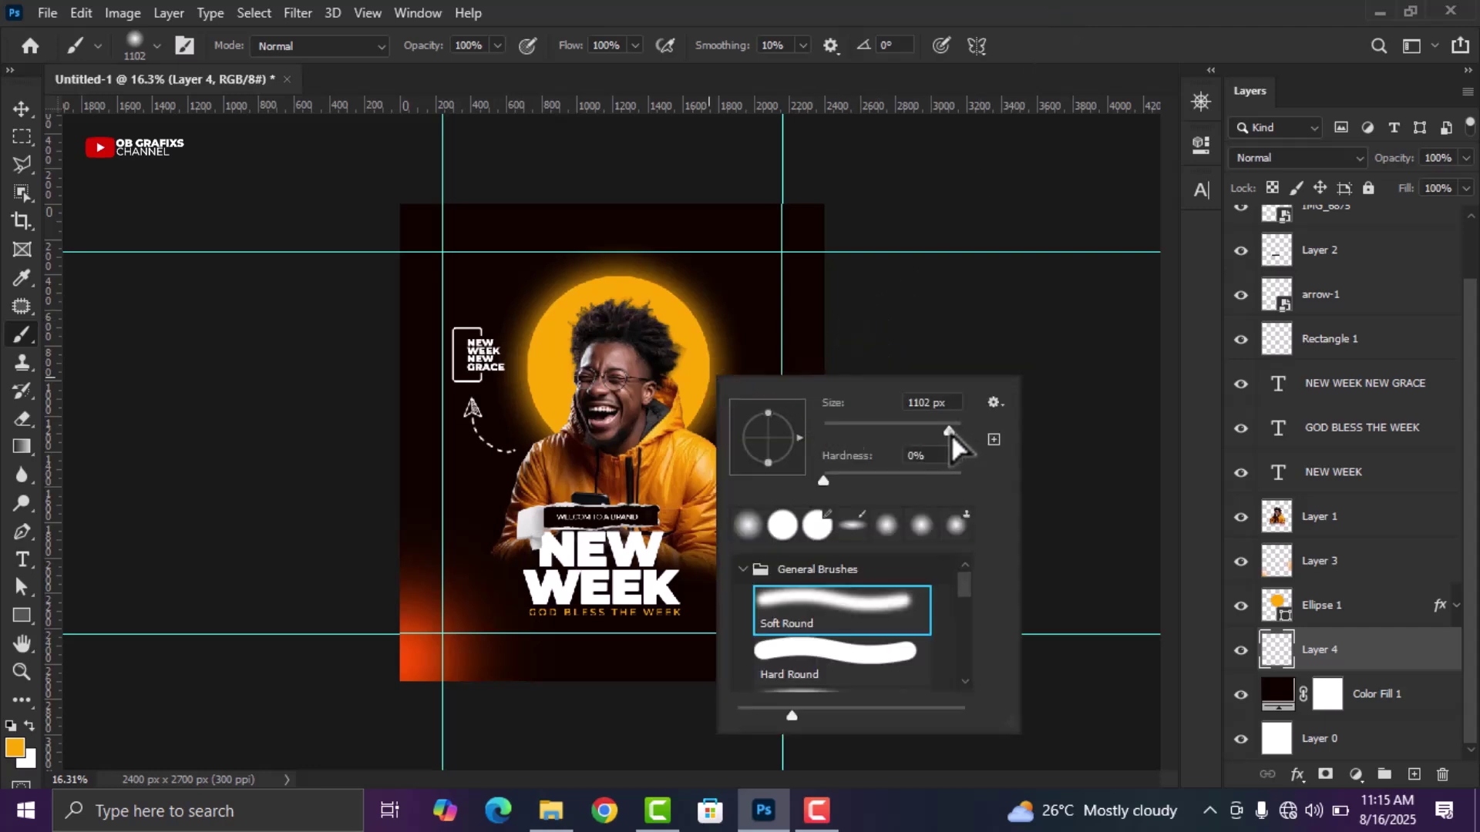
key(Return)
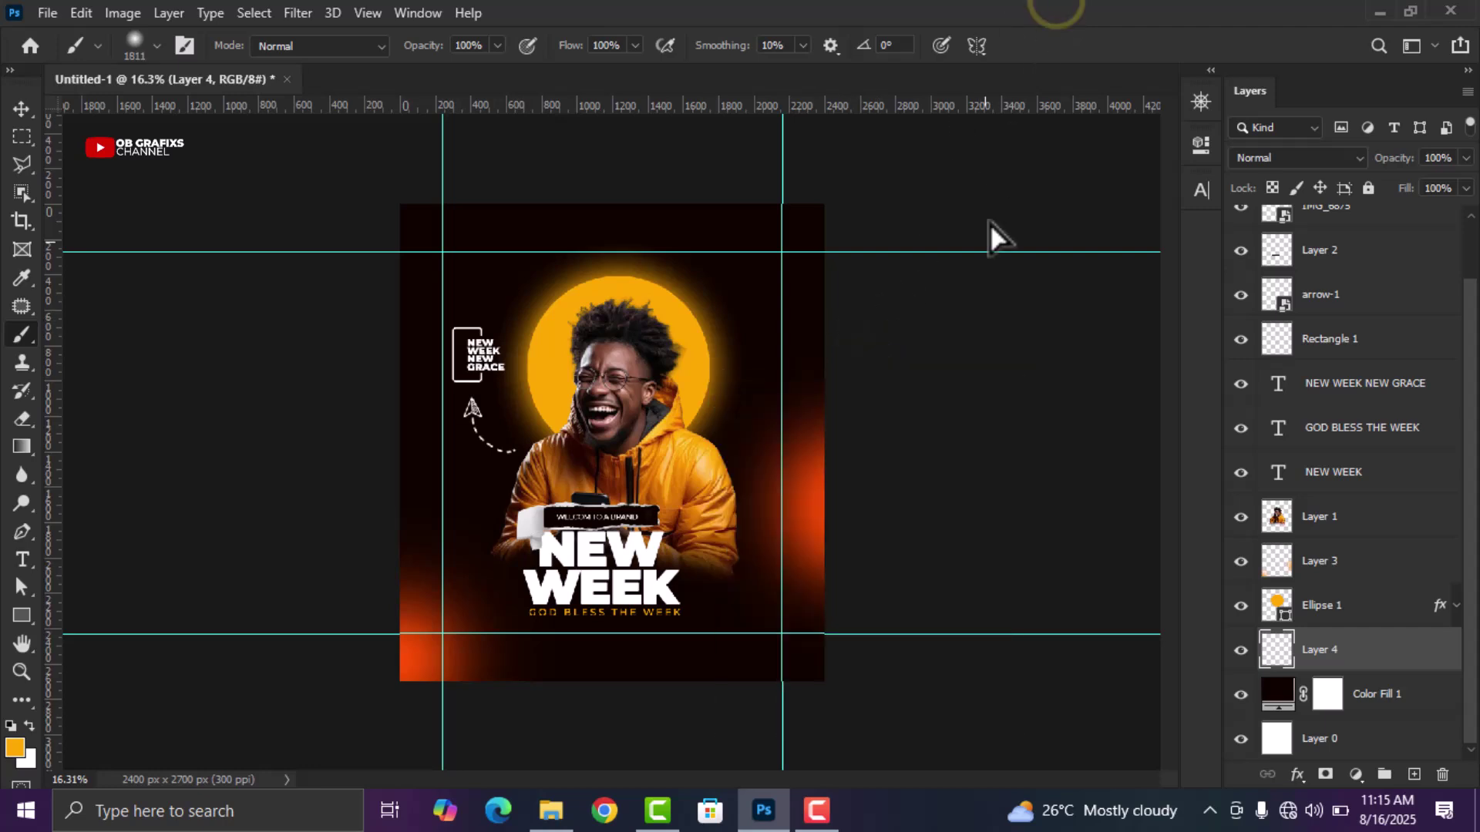
click(612, 381)
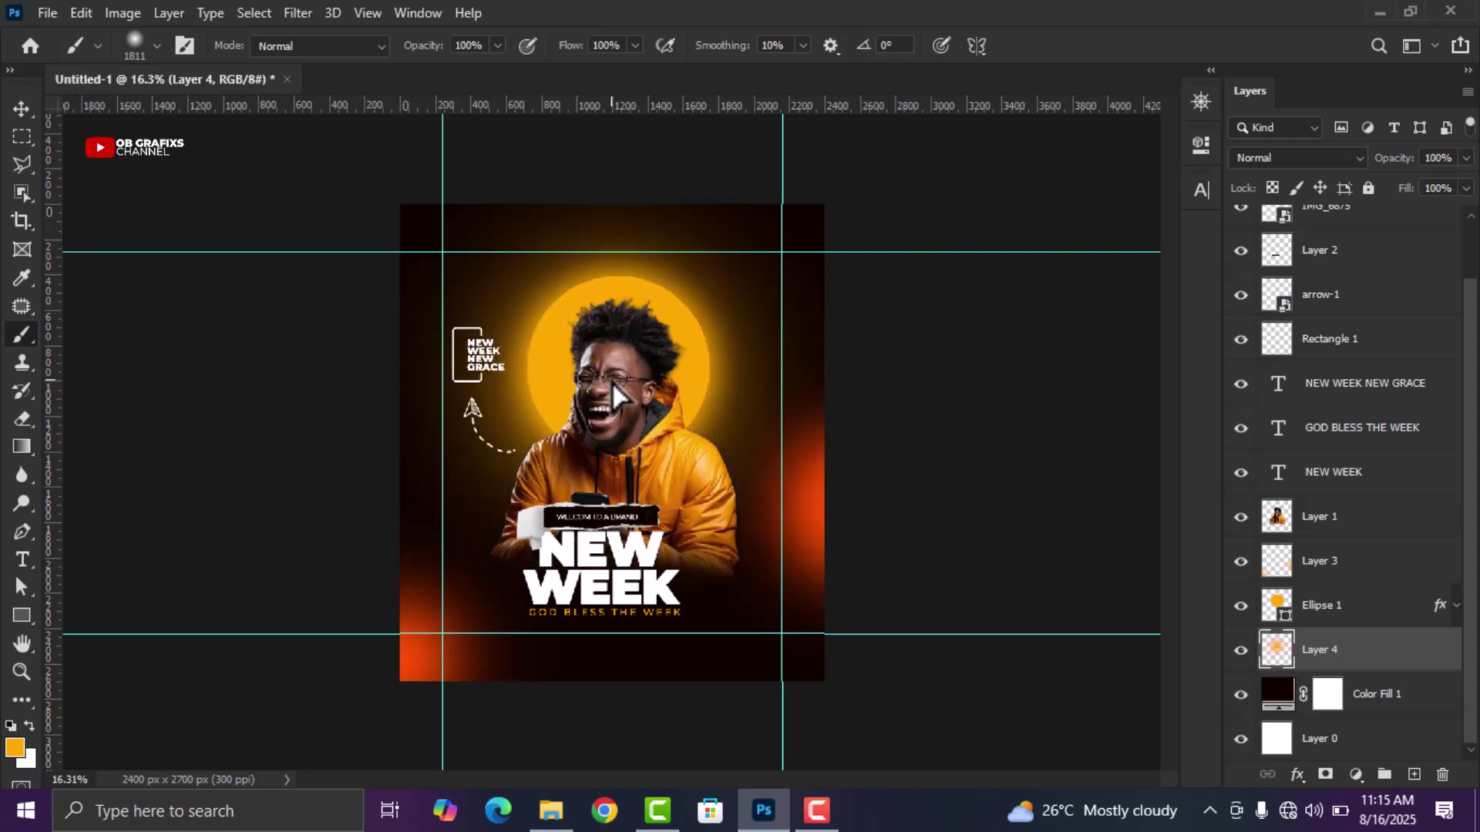
key(ctrl+z)
right_click(612, 381)
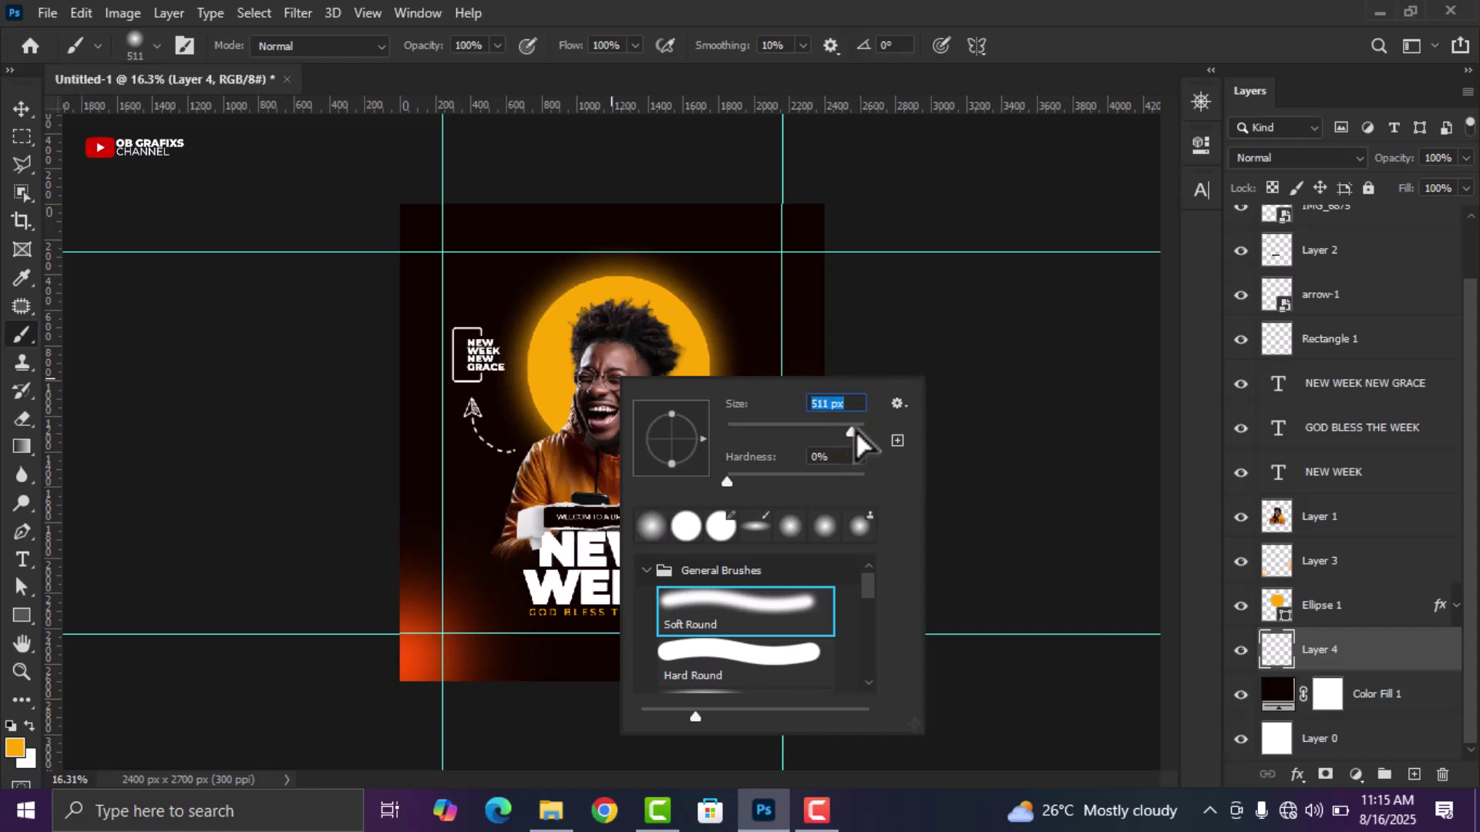
drag(856, 430, 857, 430)
click(819, 403)
text(1000)
key(Return)
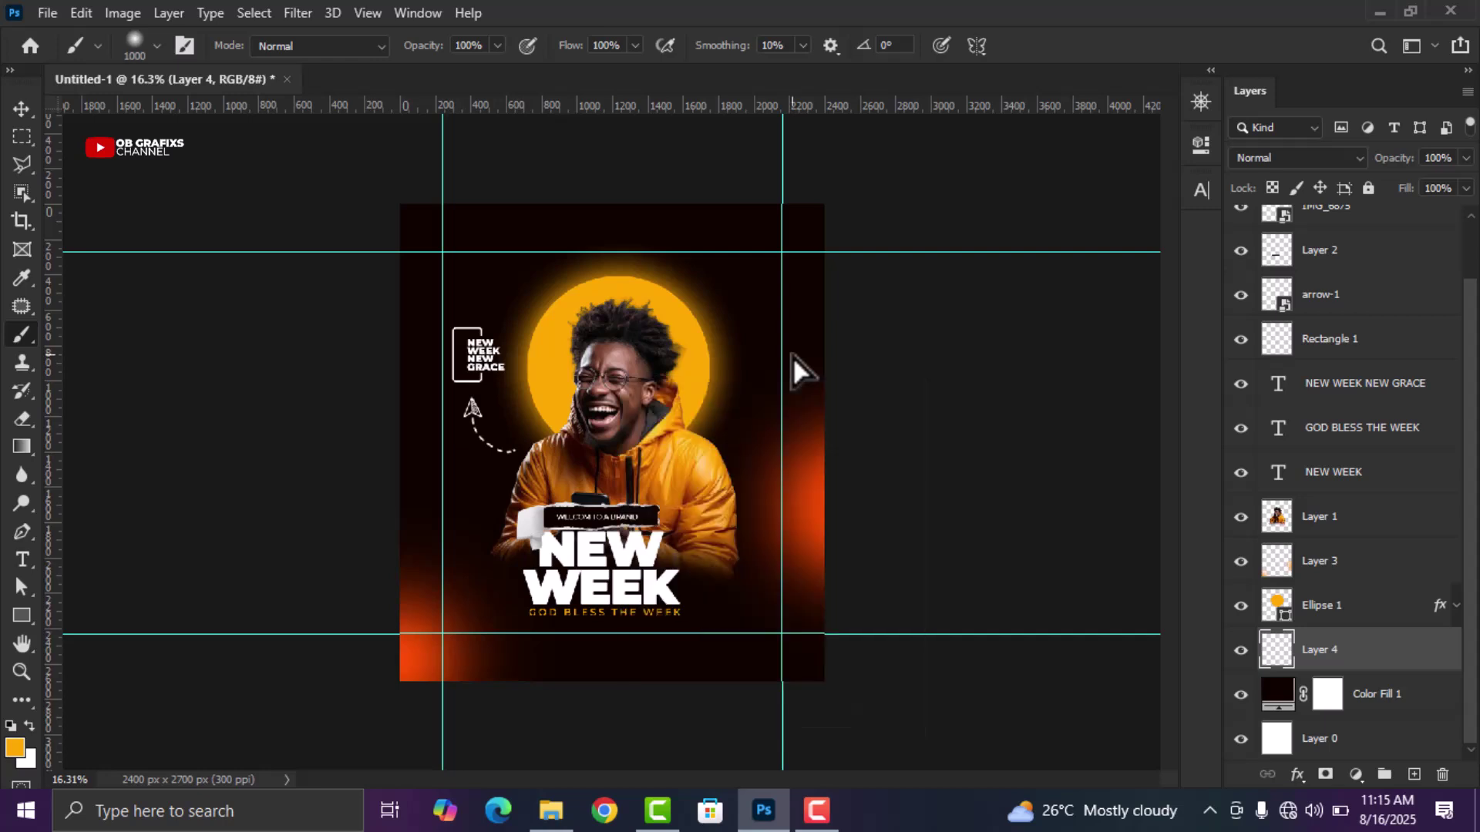
Paint soft orange dabs around the man's face and chin on Layer 4
click(614, 368)
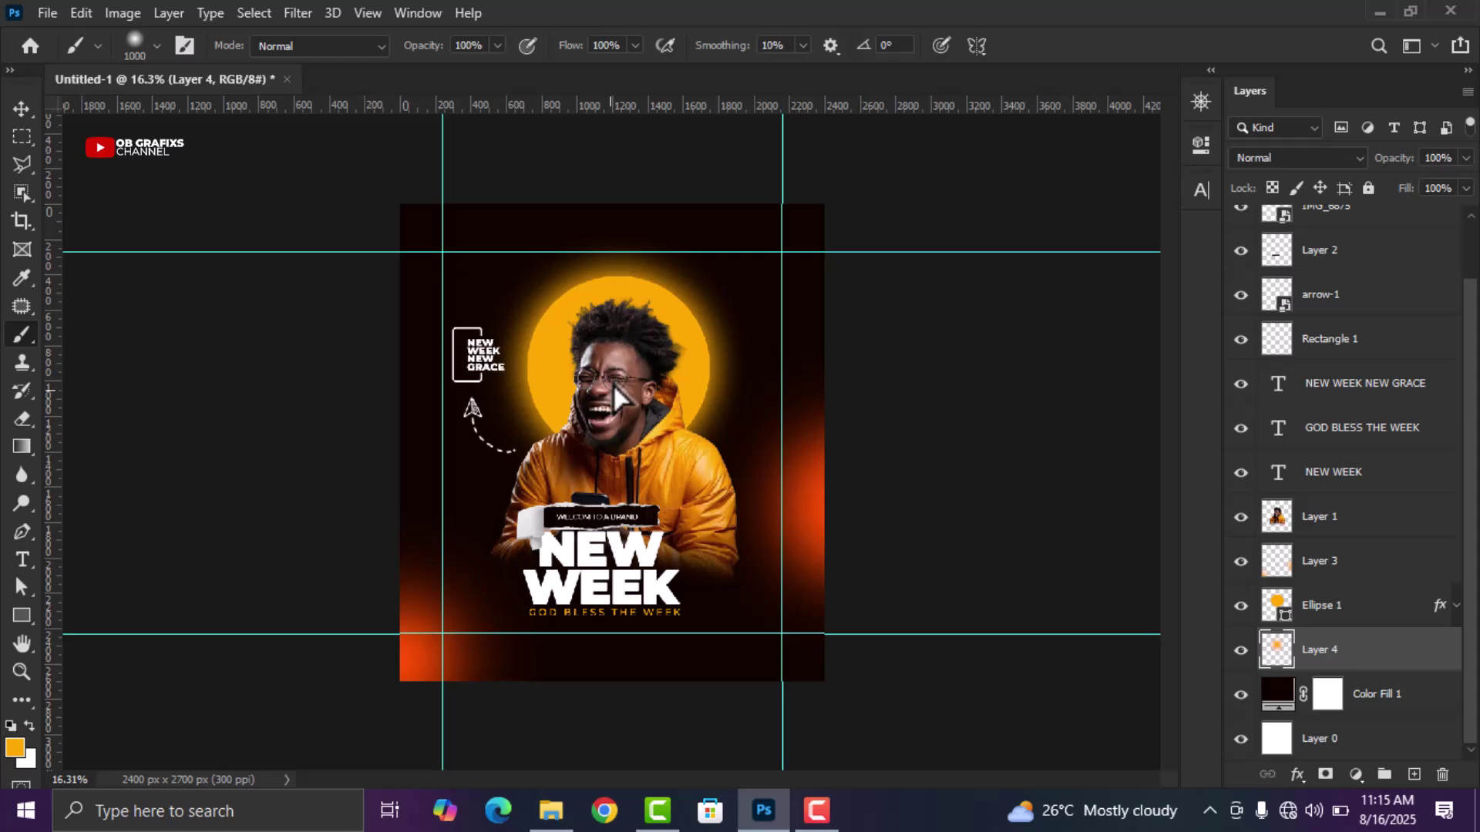
click(614, 436)
click(614, 436)
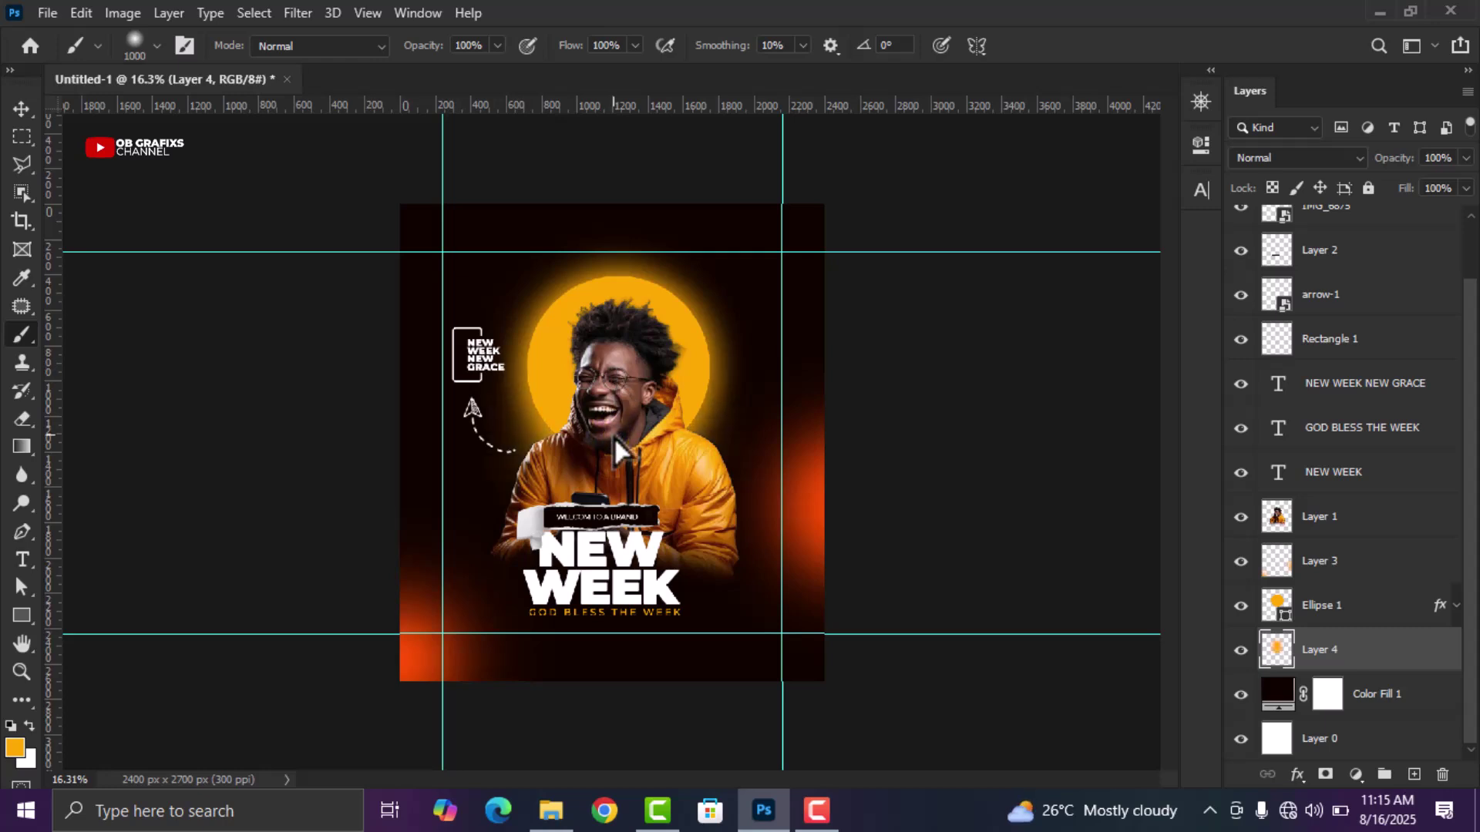
Blend Layer 4 as Pin Light and scale its glow slightly larger
click(22, 109)
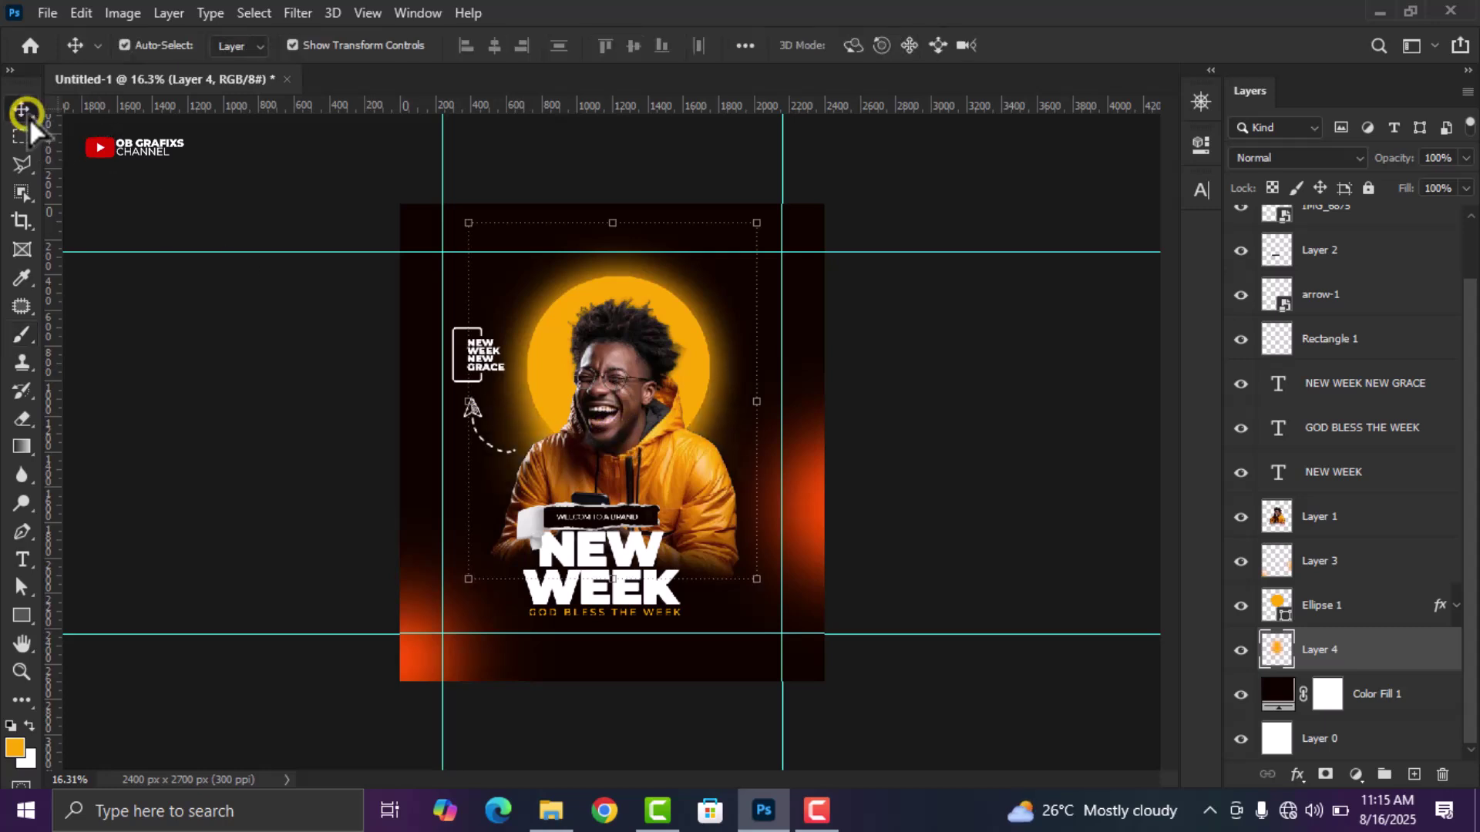
click(1315, 162)
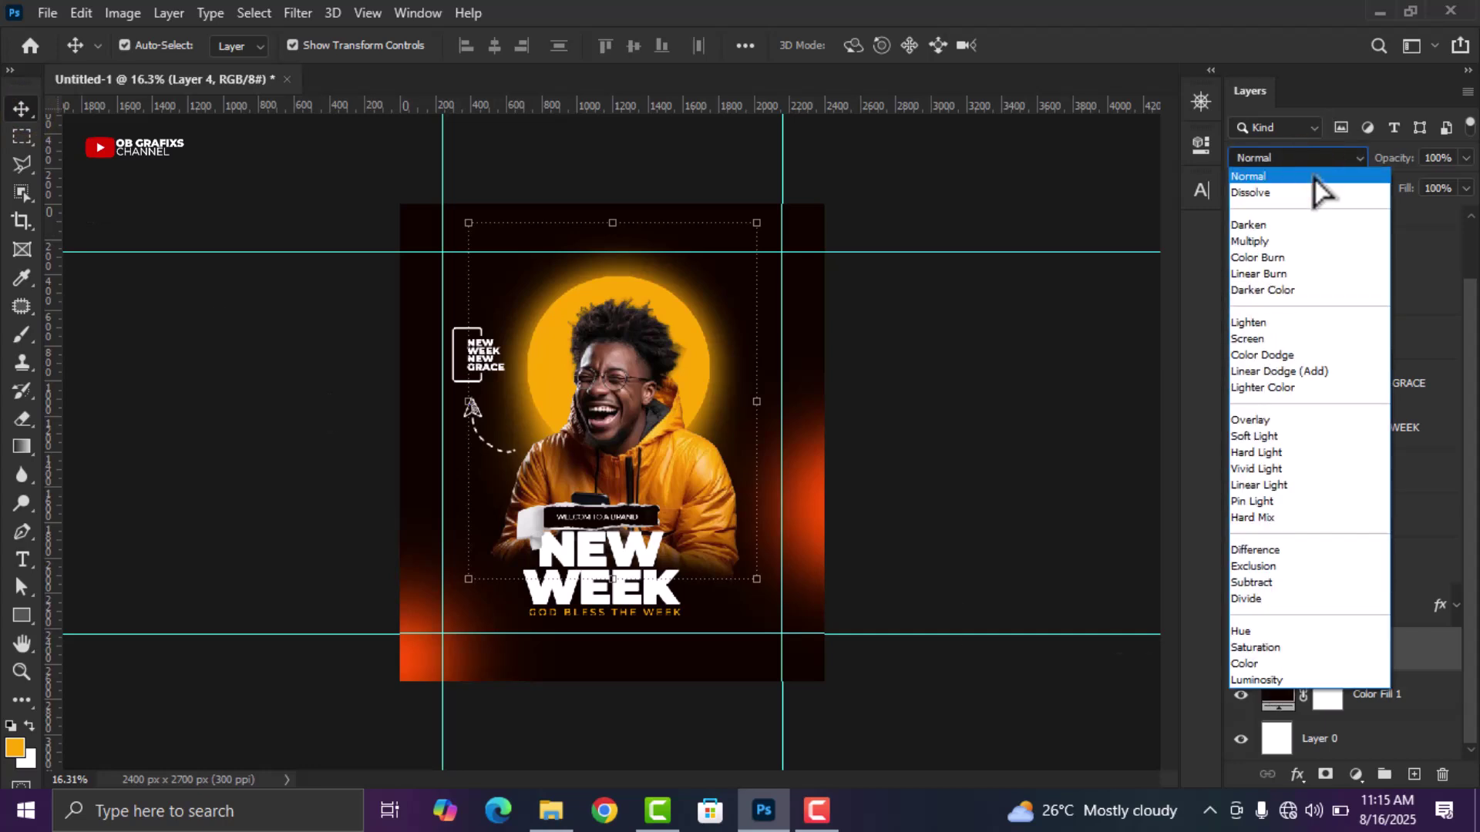
click(1256, 502)
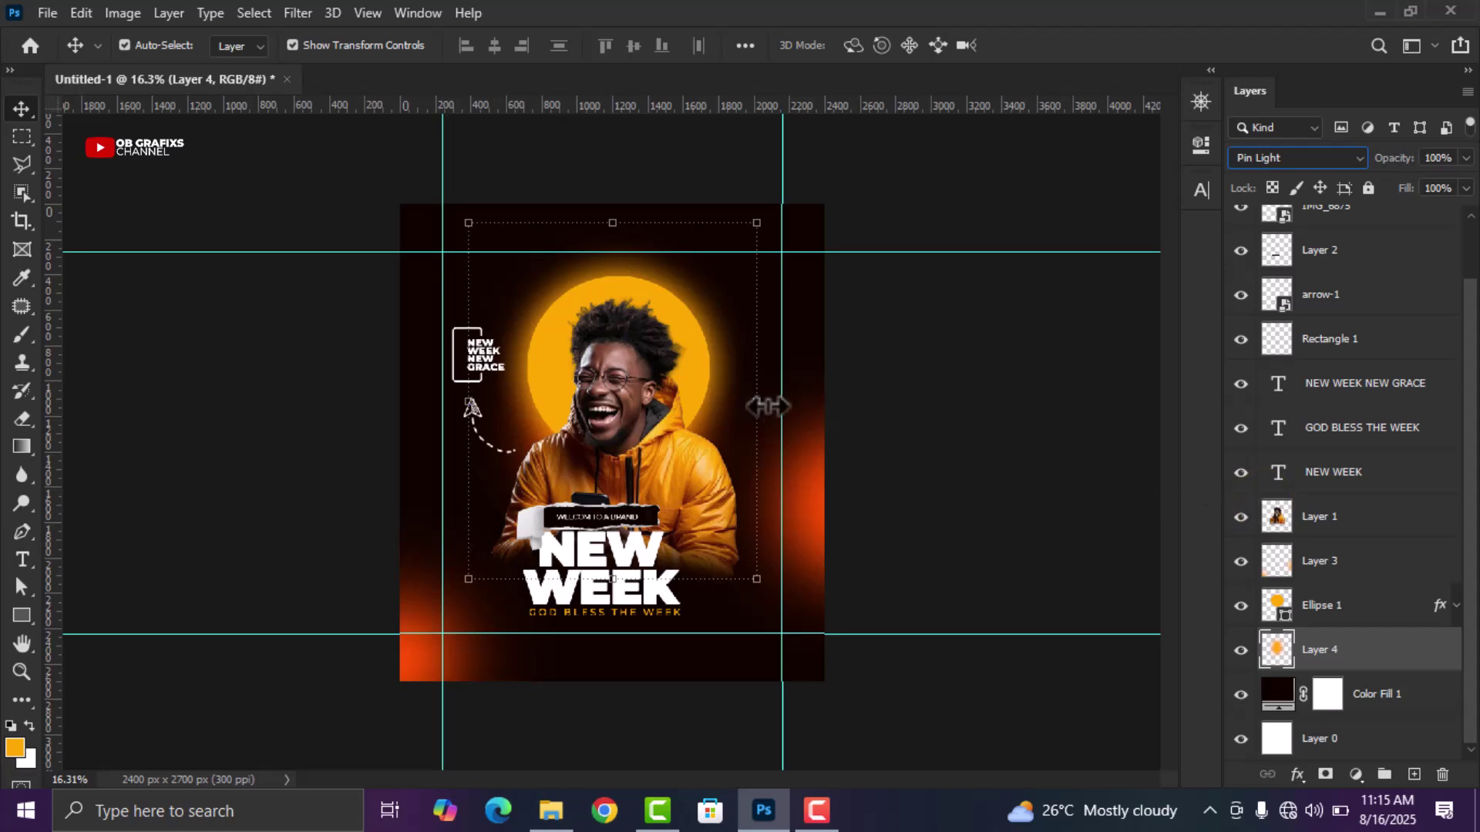
drag(767, 402, 710, 399)
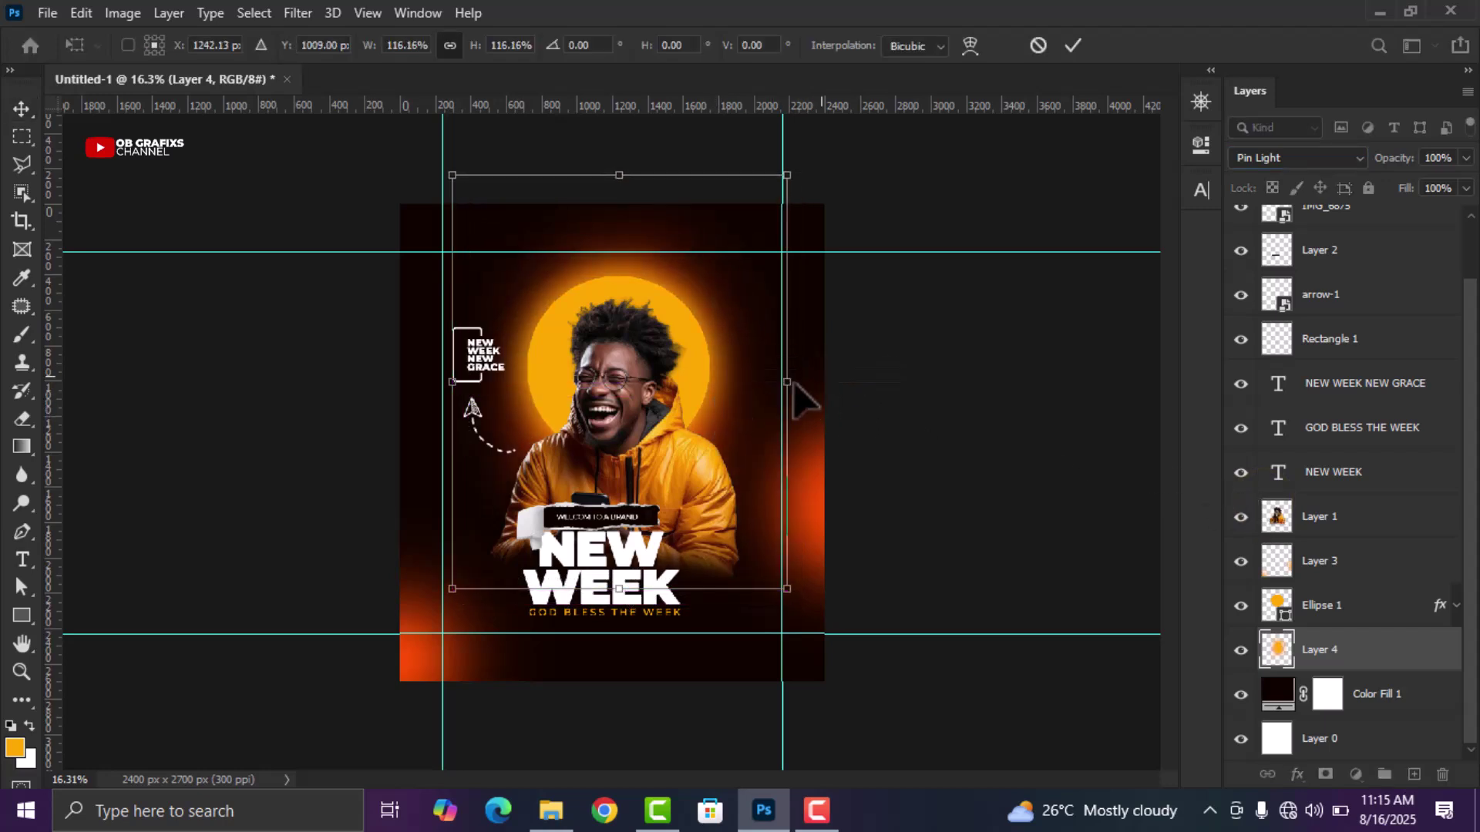
click(1076, 45)
click(792, 516)
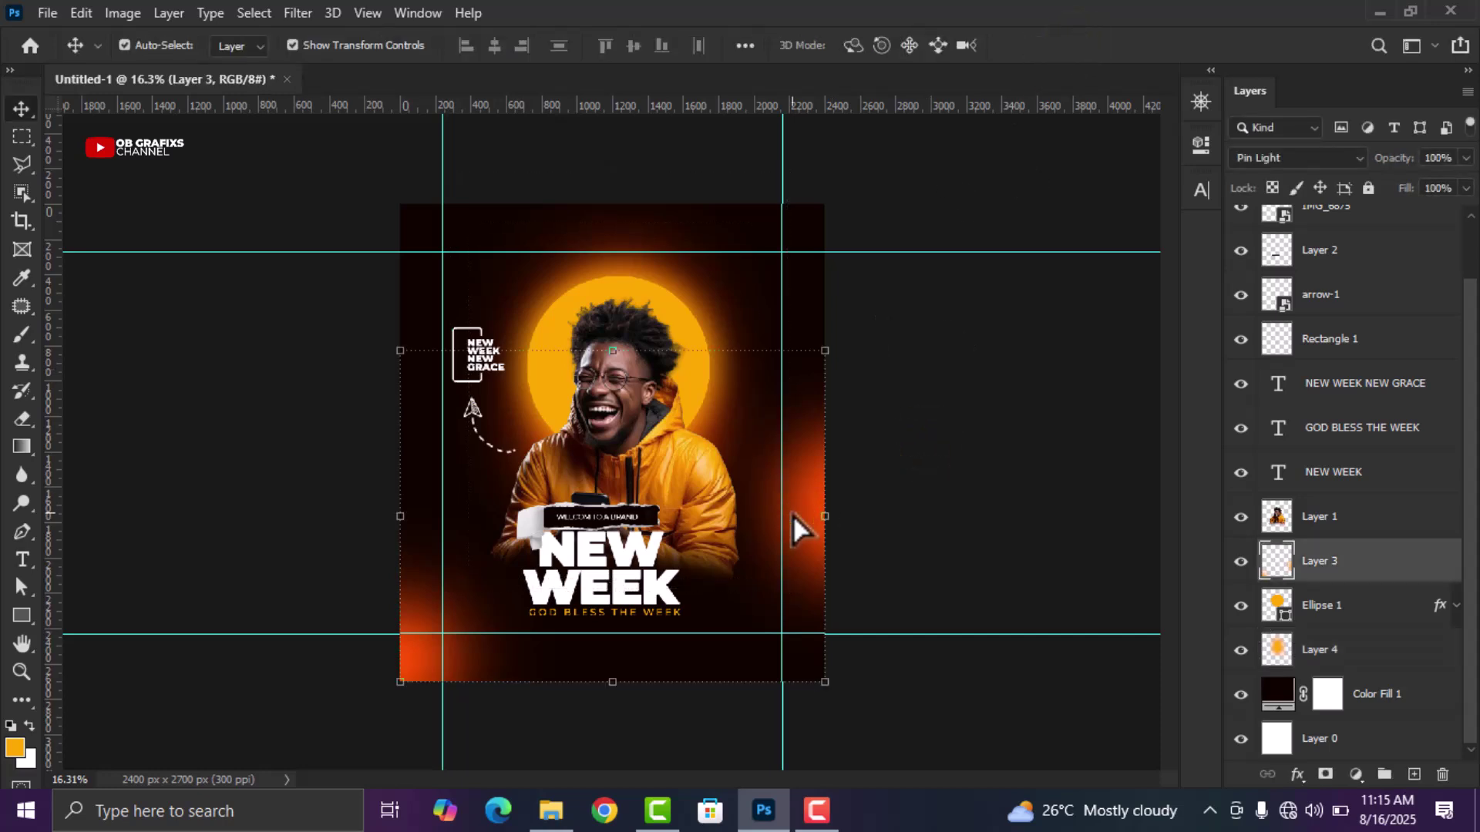
Stretch Layer 3 to about 106.87% height and commit the transform
drag(612, 682, 611, 716)
click(1073, 45)
click(969, 443)
key(ctrl+minus)
key(ctrl+0)
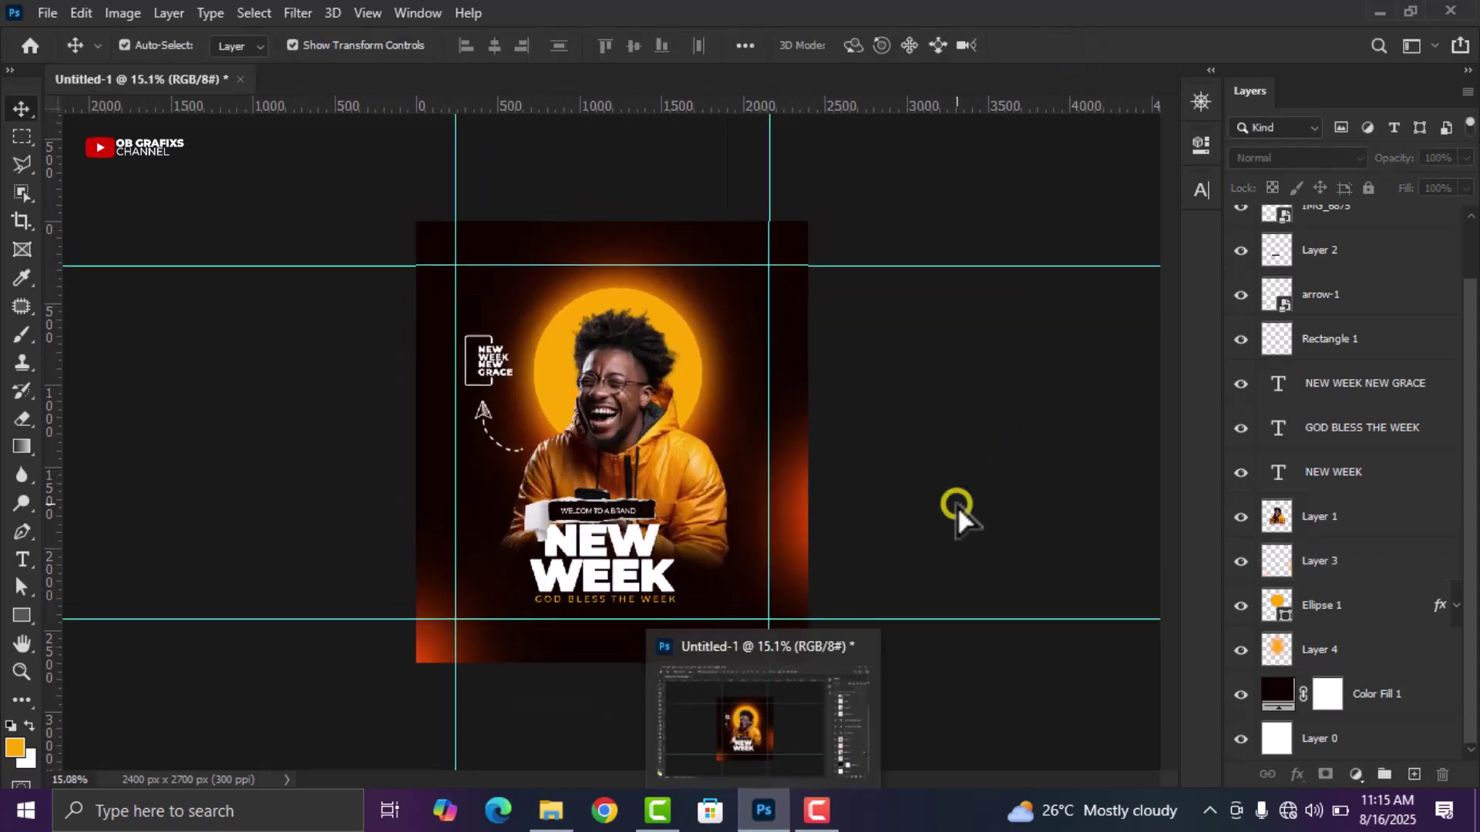
Raise the man's photo saturation to +30 with Hue/Saturation
click(659, 487)
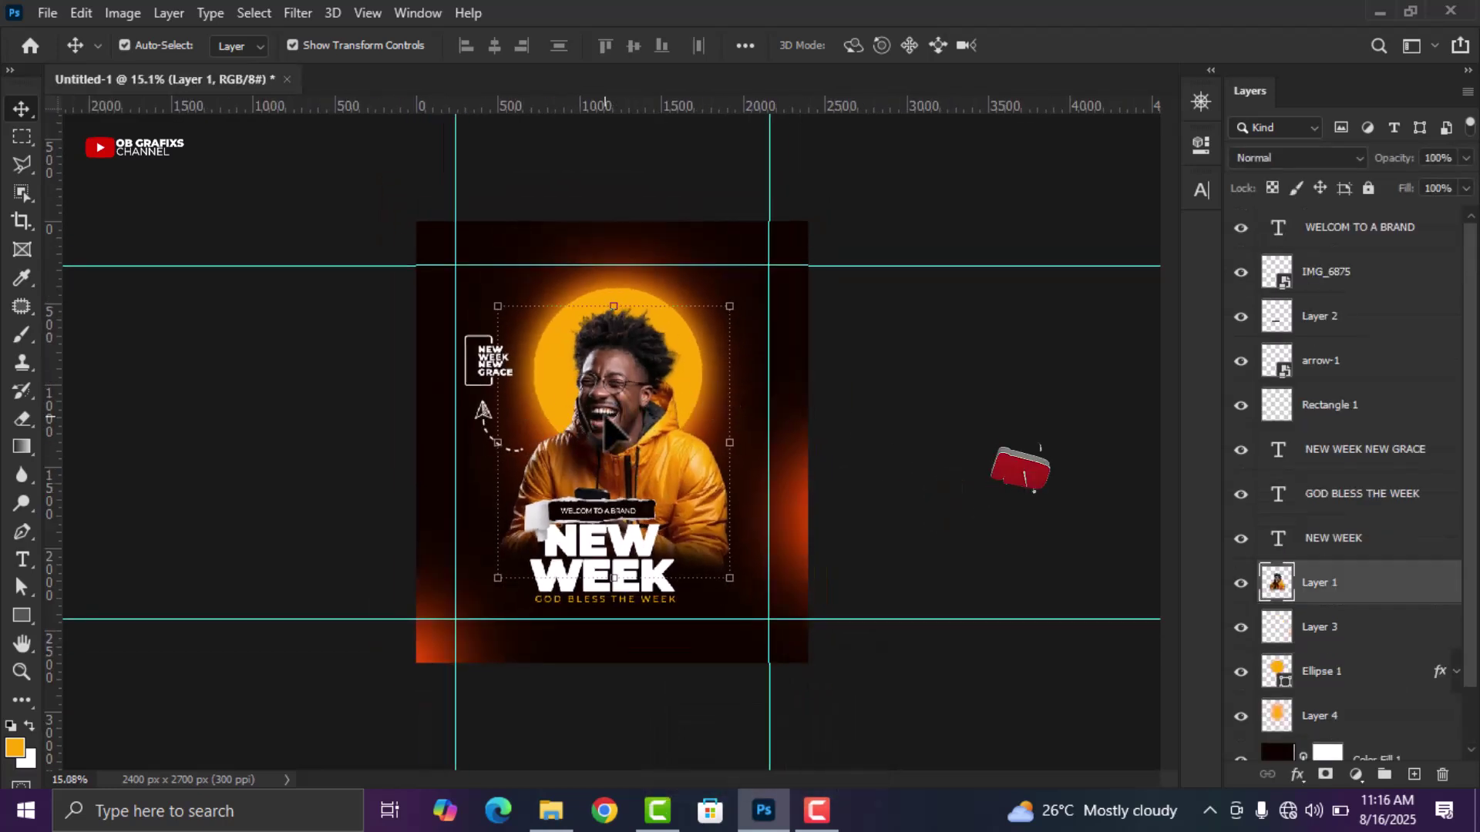
scroll(606, 414, up, 1)
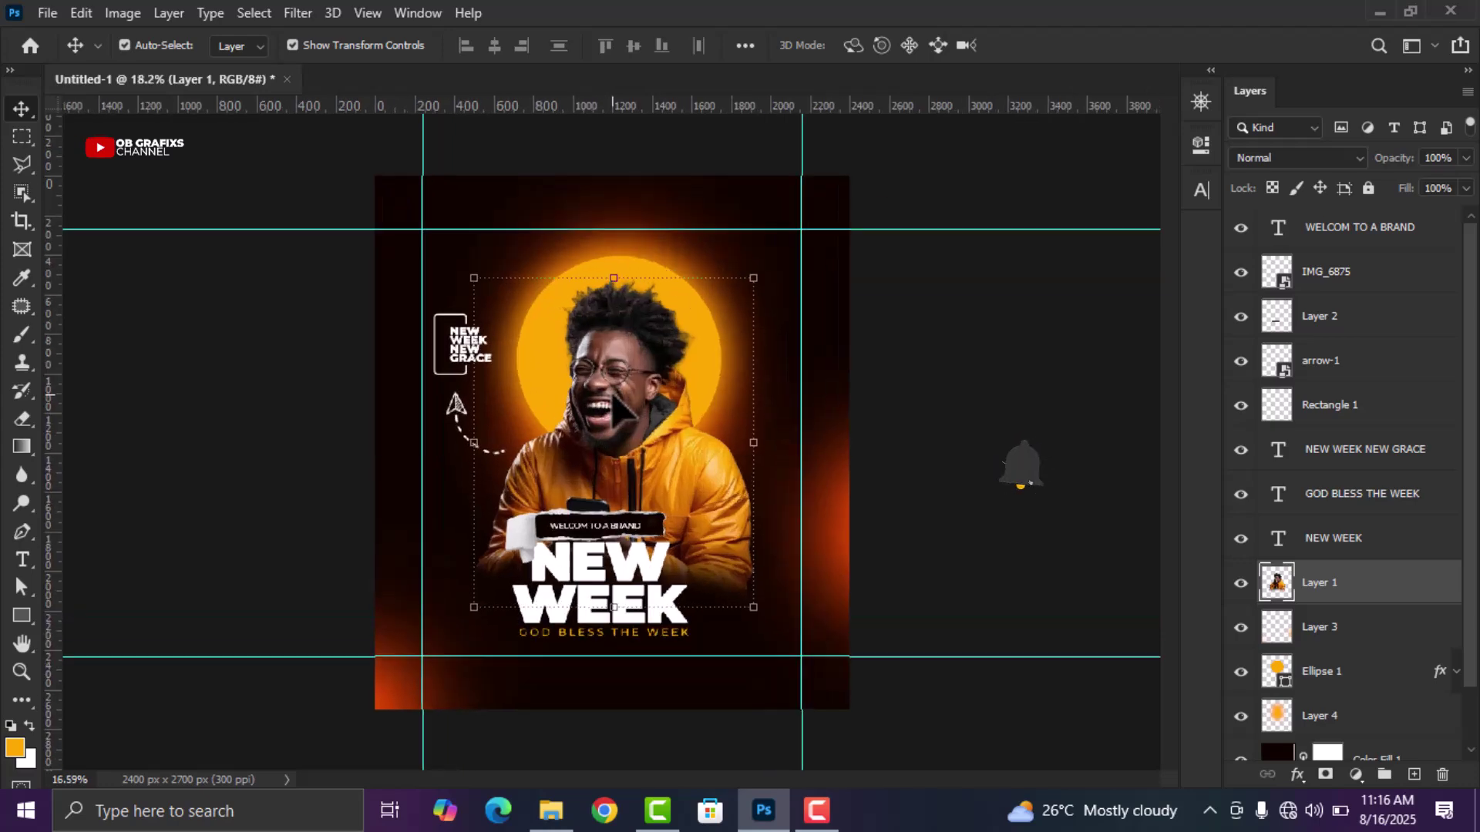
click(123, 14)
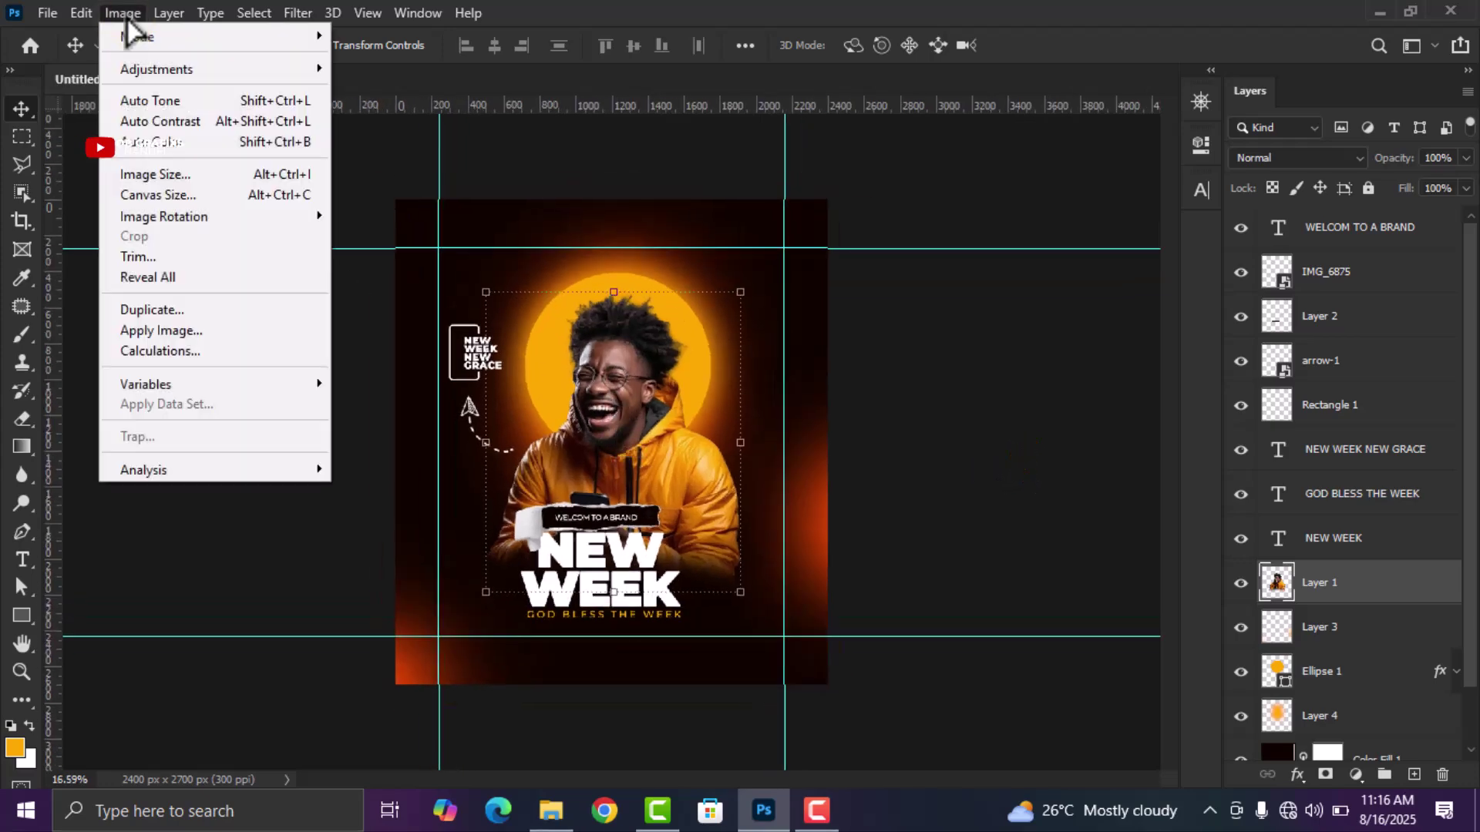
mouse_move(129, 73)
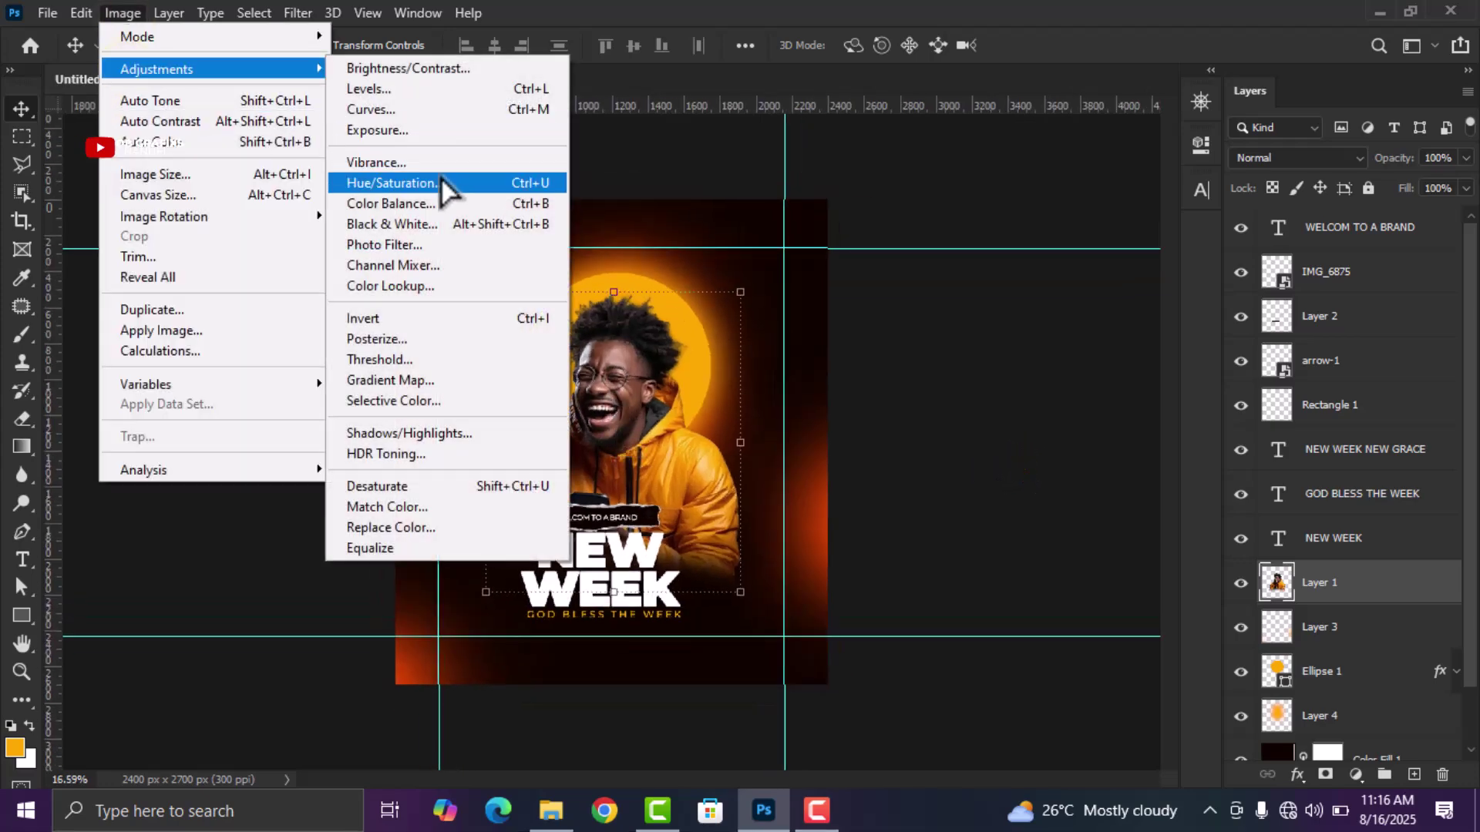
click(441, 185)
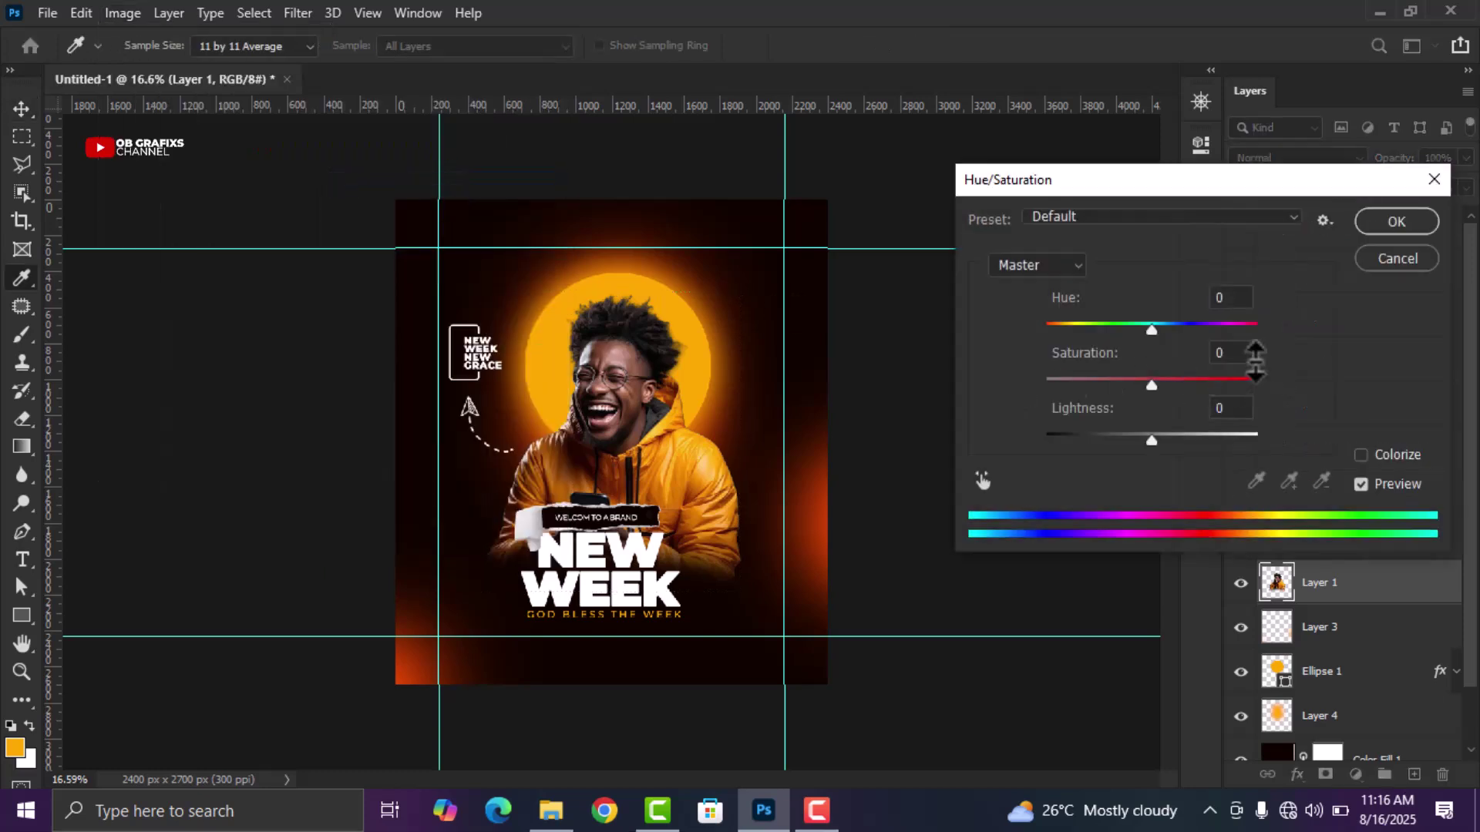
click(1226, 353)
key(Up)
key(Up)
key(Up)
key(Up)
key(Up)
key(Up)
key(Up)
key(Up)
key(Up)
key(Up)
key(Up)
key(Up)
key(Up)
key(Up)
key(Up)
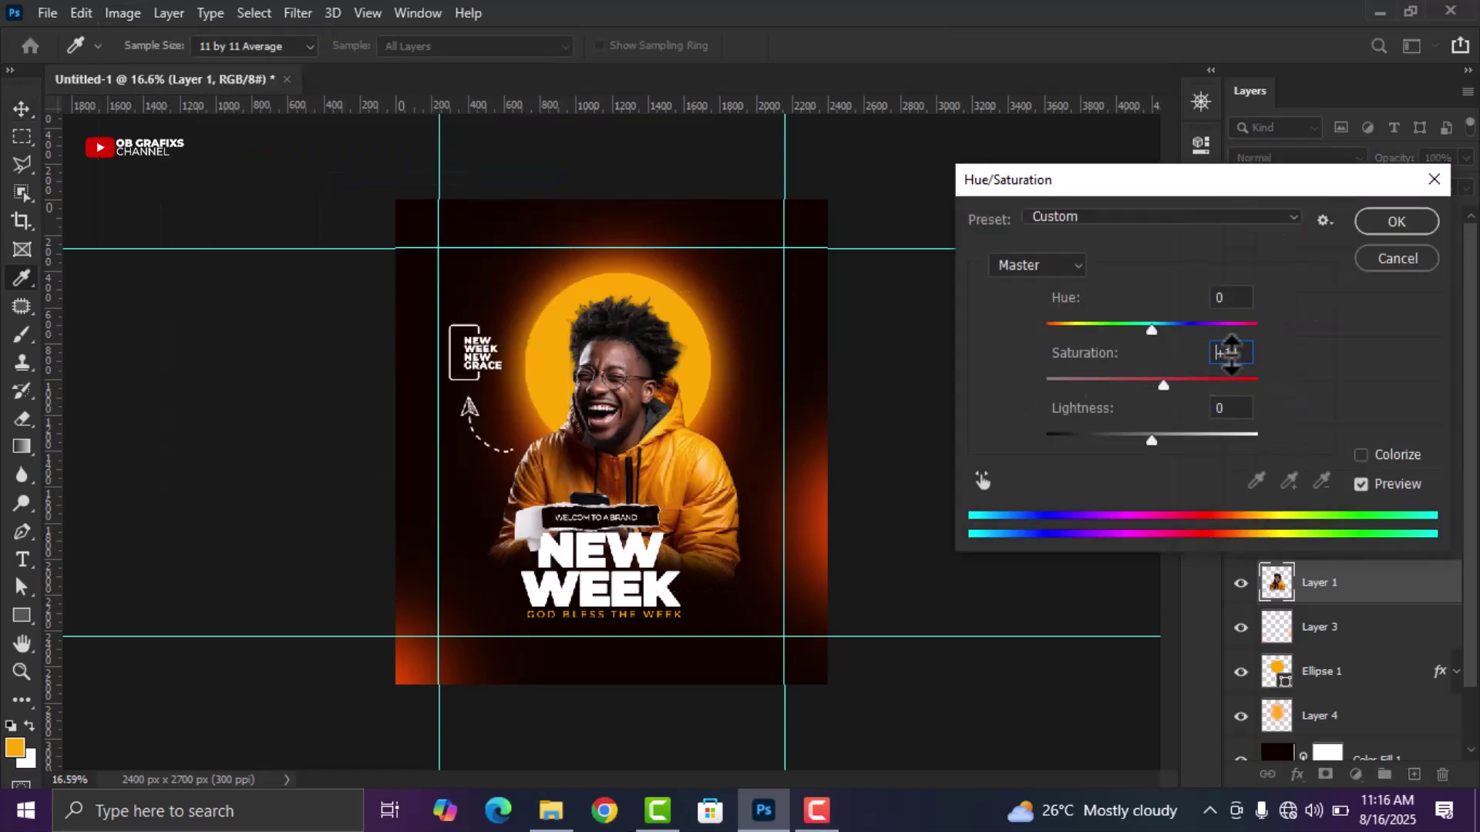
key(Up)
key(Up)
key(Up)
key(Up)
key(Up)
key(Up)
key(Up)
key(Up)
key(Up)
key(Up)
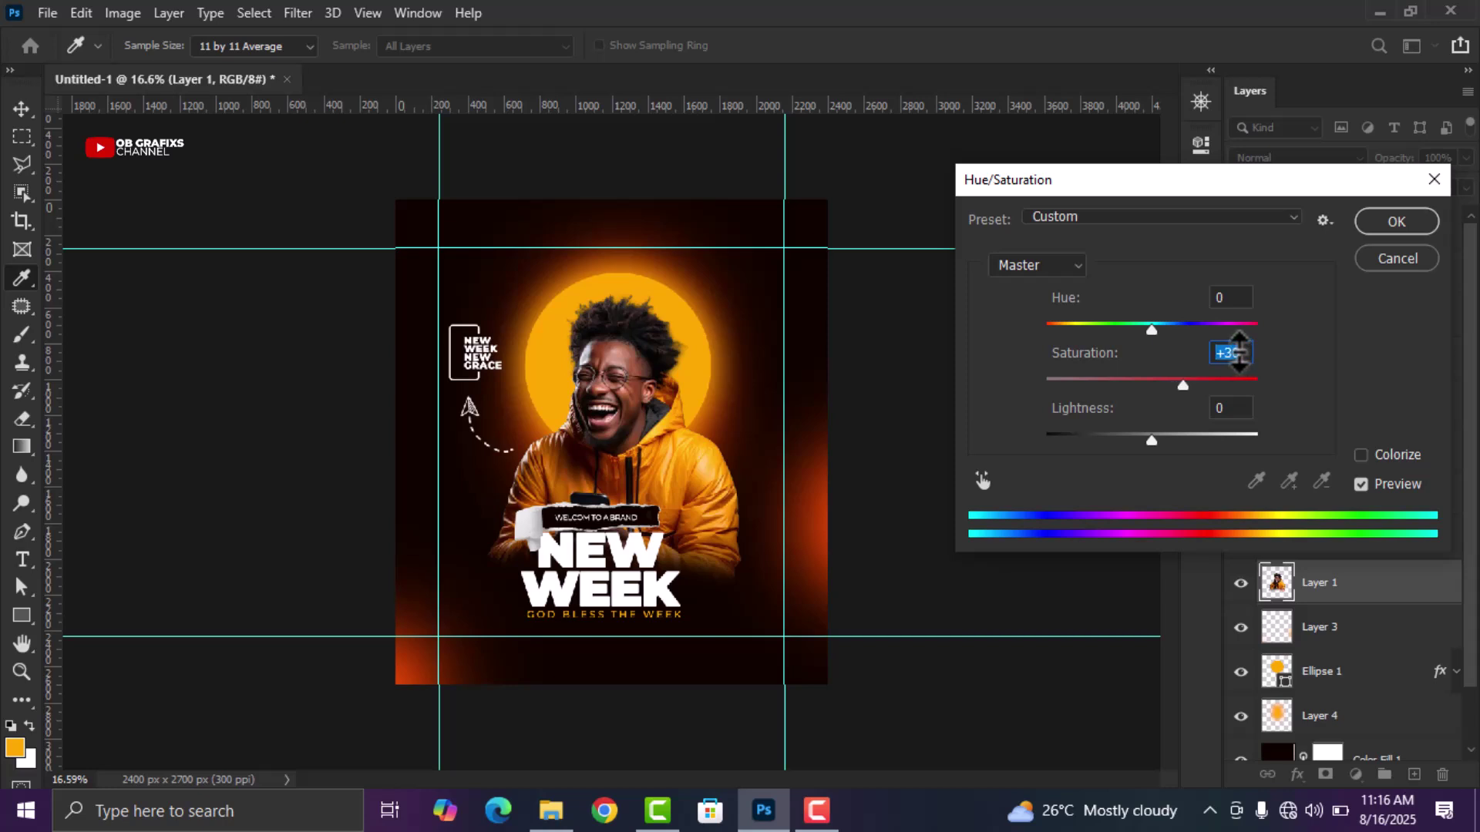
click(1403, 220)
scroll(547, 526, up, 1)
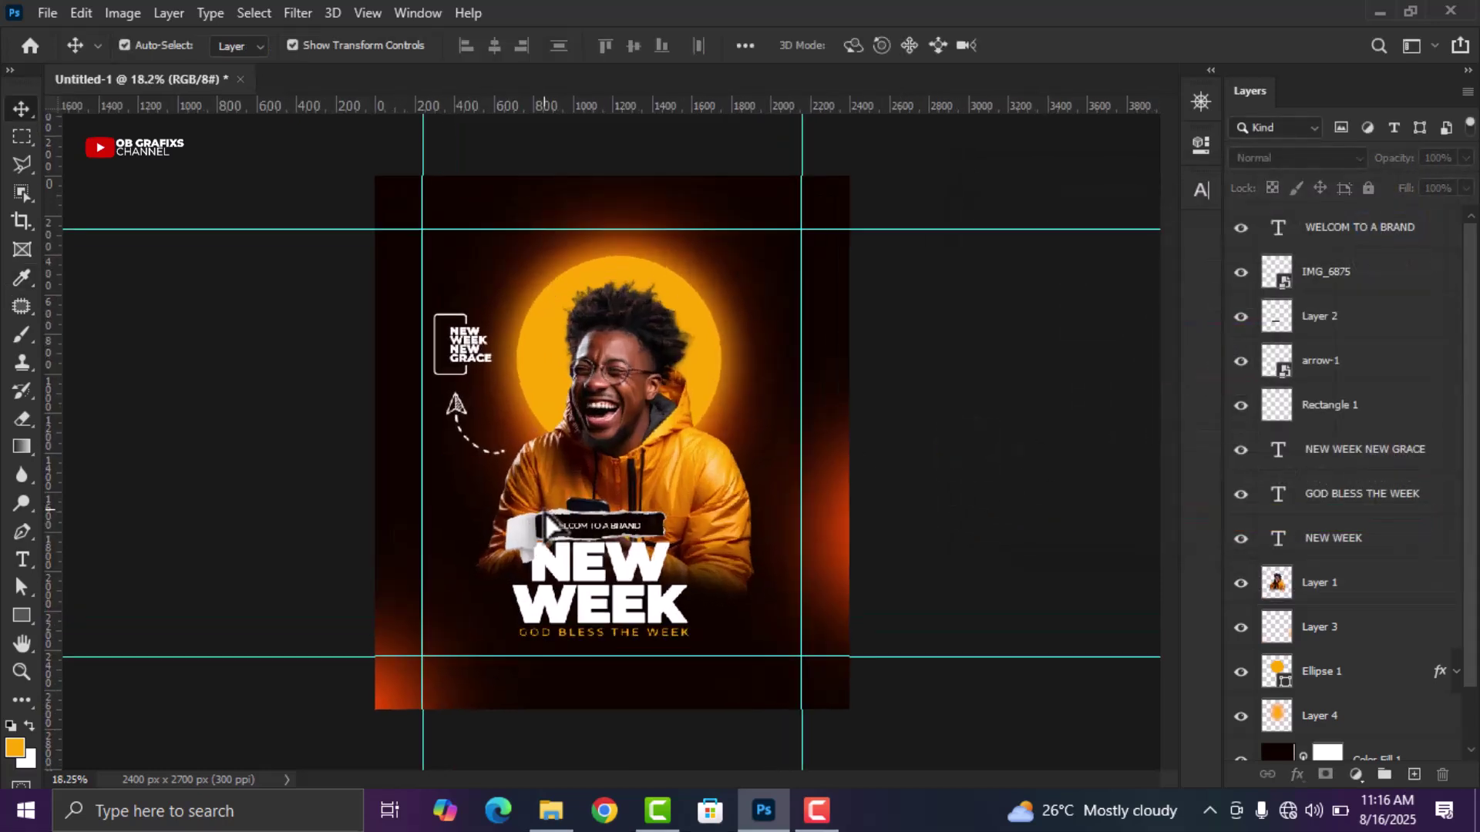
click(971, 810)
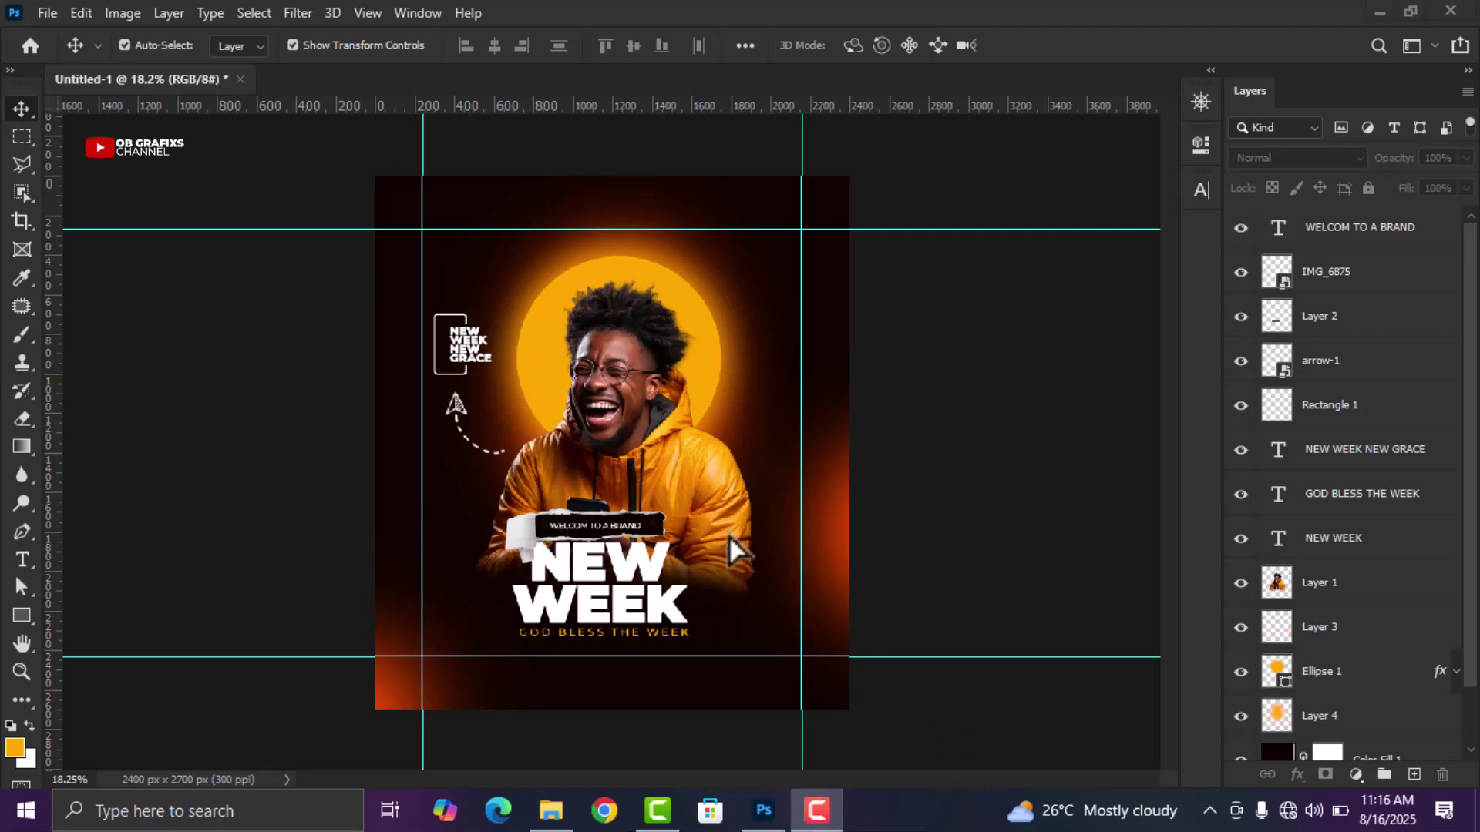